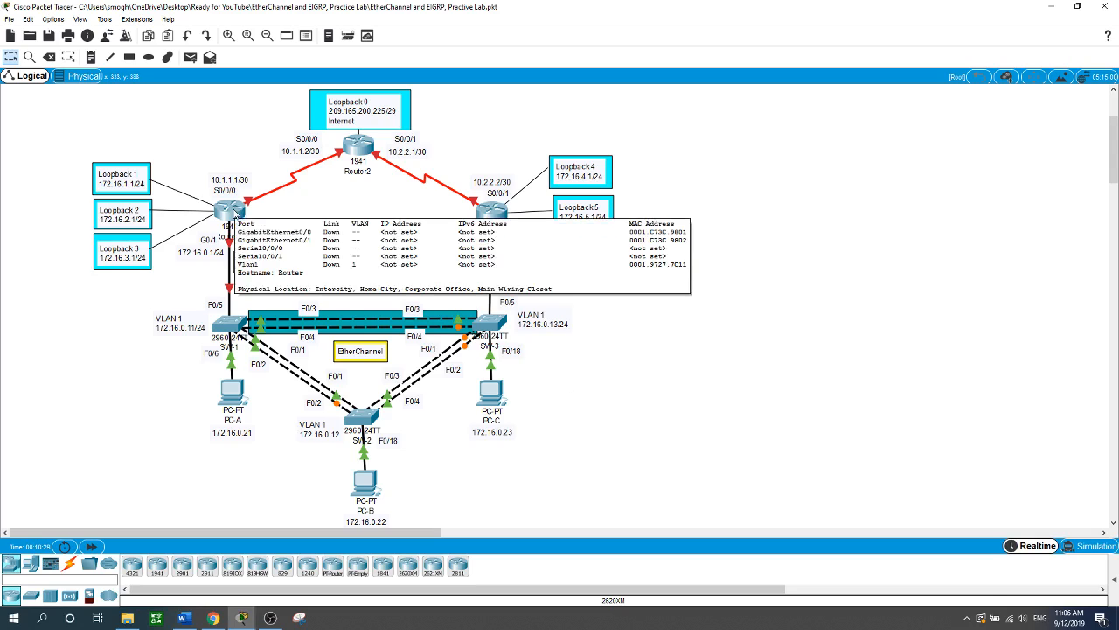
# - Open Router1's command line, enter global configuration and set the hostname to Router1
pyautogui.click(234, 215)
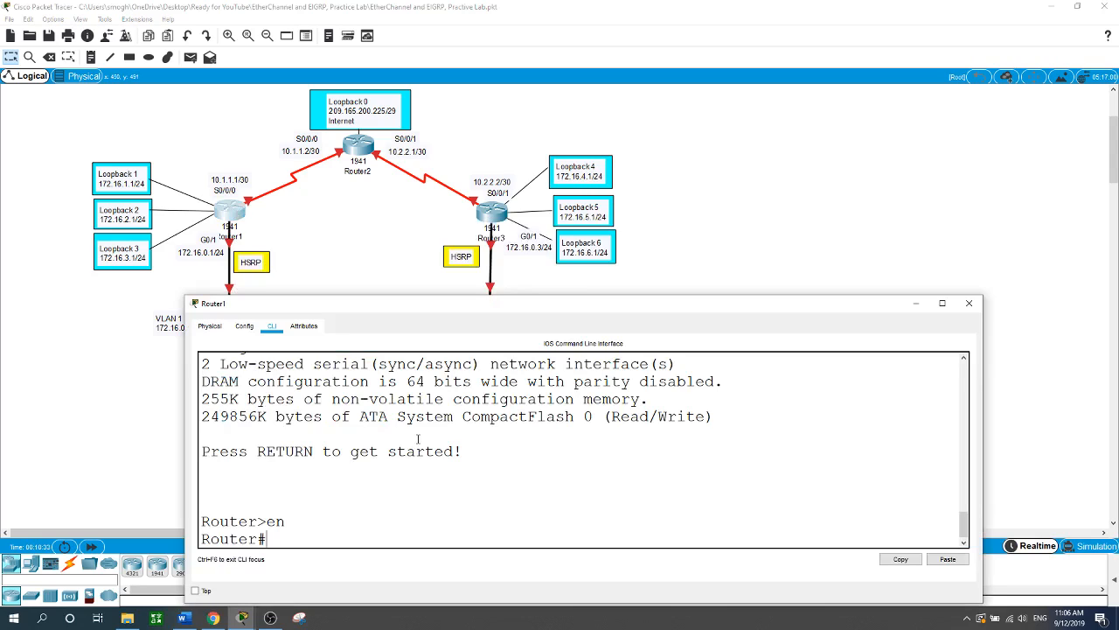
pyautogui.write('conf t')
pyautogui.press('Return')
pyautogui.write('hostname ')
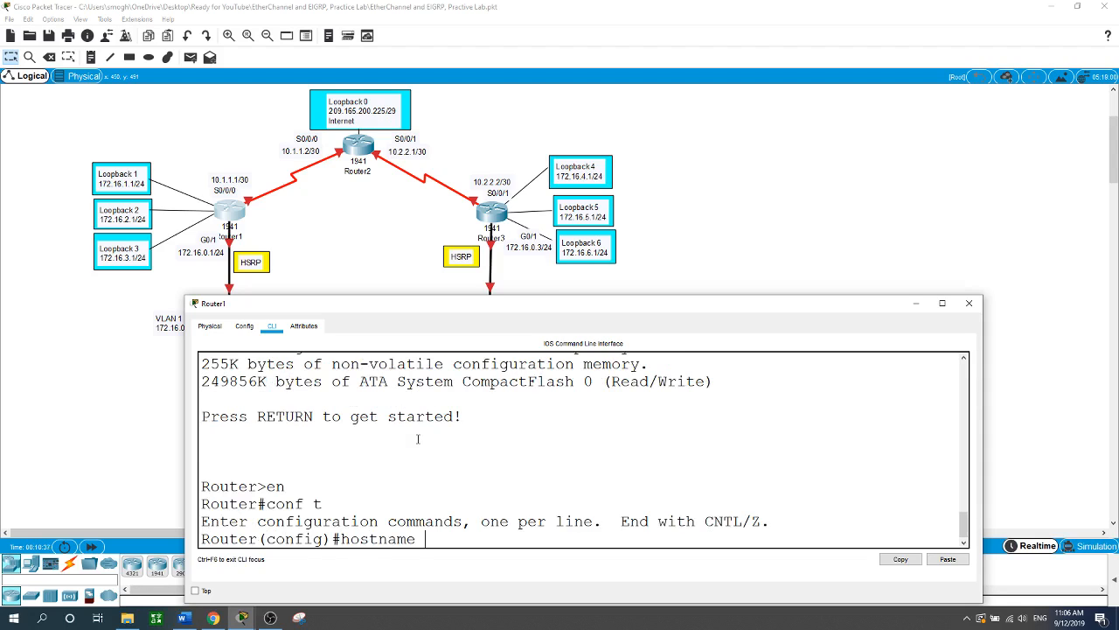
pyautogui.write('Router1')
pyautogui.press('Return')
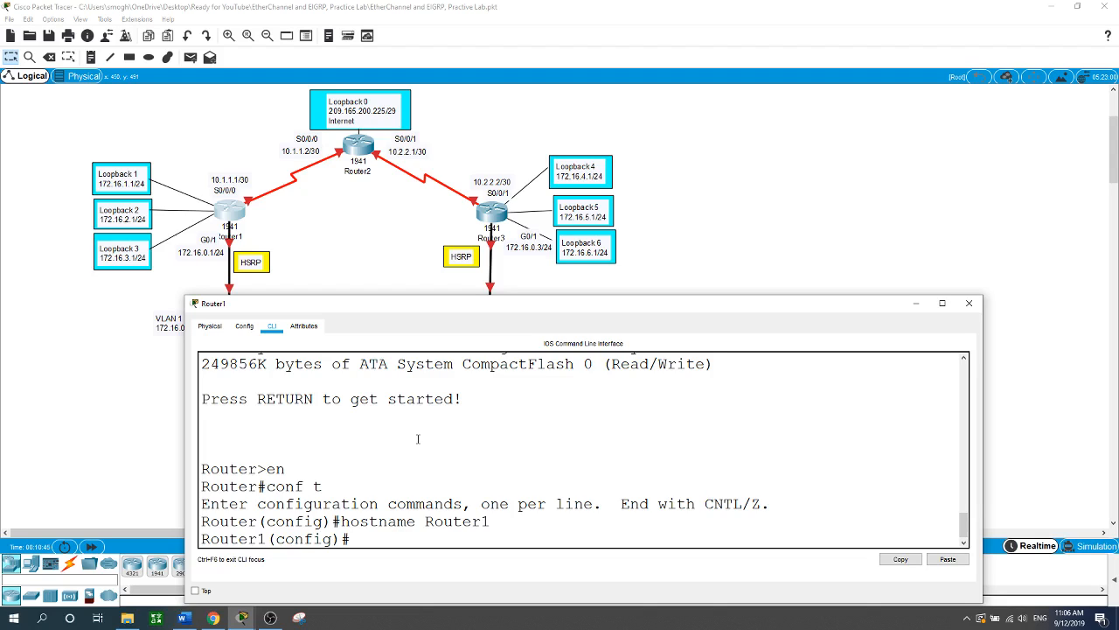
# - Disable DNS lookup on Router1 with no ip domain-lookup
pyautogui.write('no ip domain-l')
pyautogui.press('Tab')
pyautogui.press('Return')
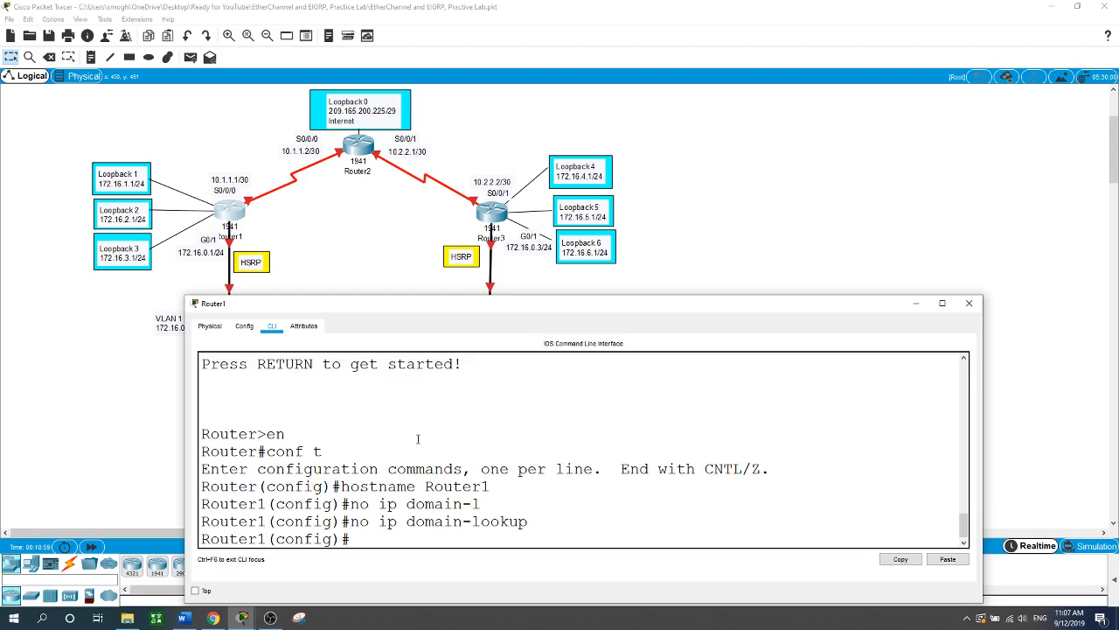
pyautogui.write('enable se')
# - Set Router1's enable secret password
pyautogui.press('Tab')
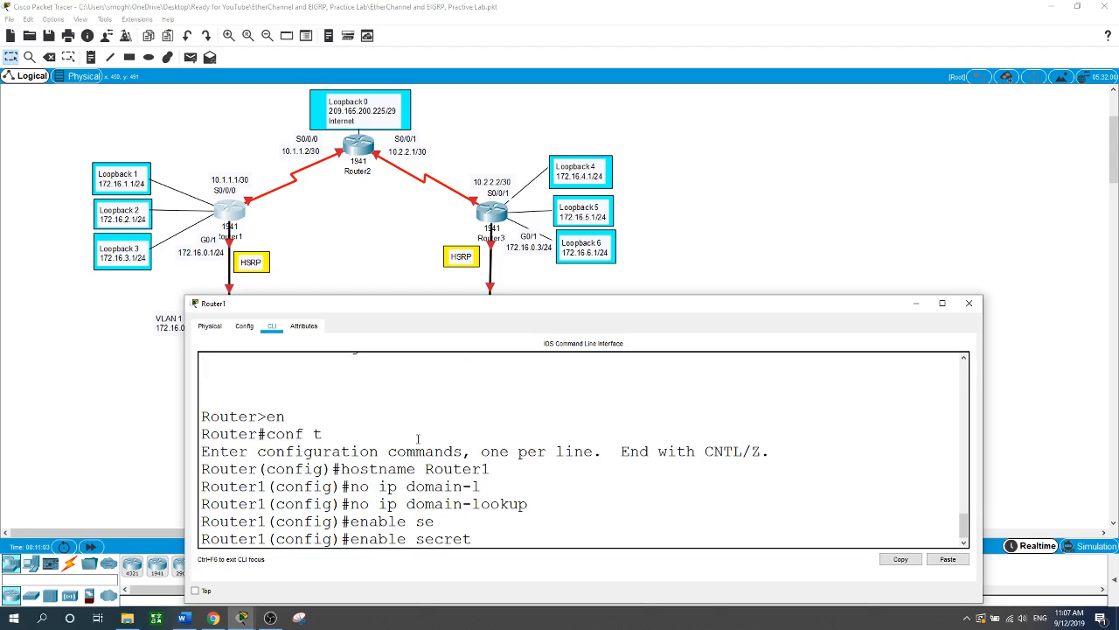
pyautogui.write('ccna')
pyautogui.press('Return')
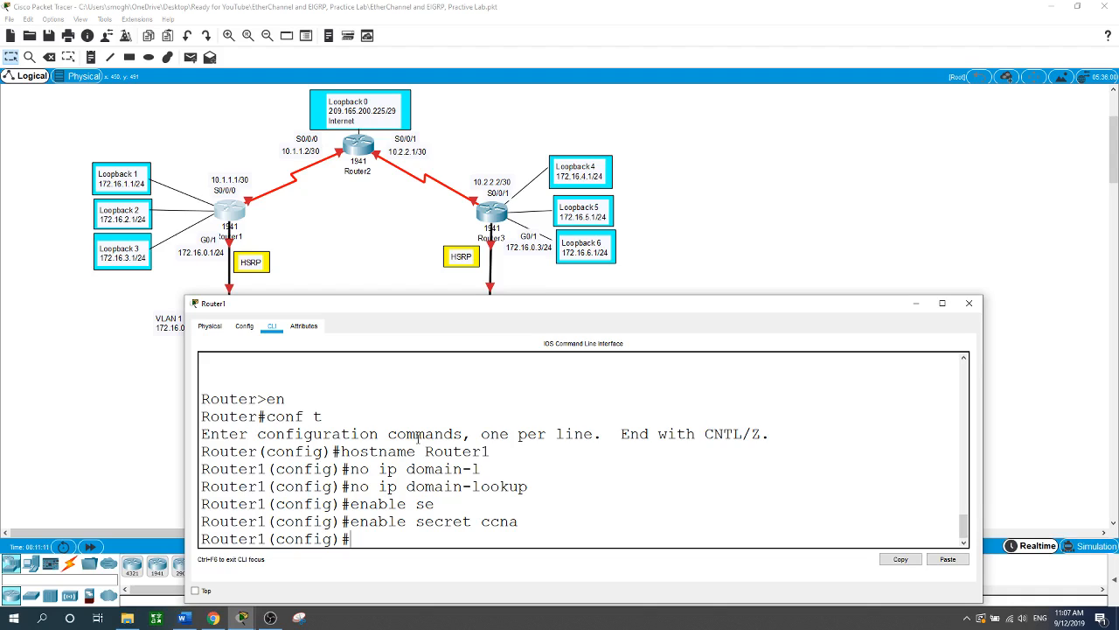
# - Give console line 0 a password and require login on it
pyautogui.write('line con')
pyautogui.press('Tab')
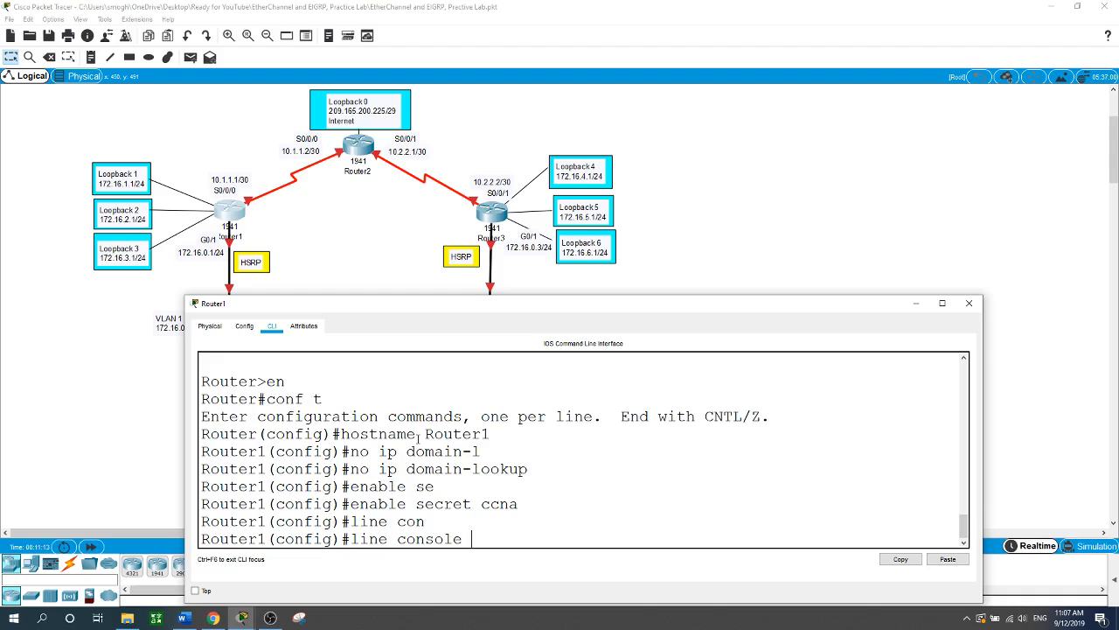
pyautogui.write('0')
pyautogui.press('Return')
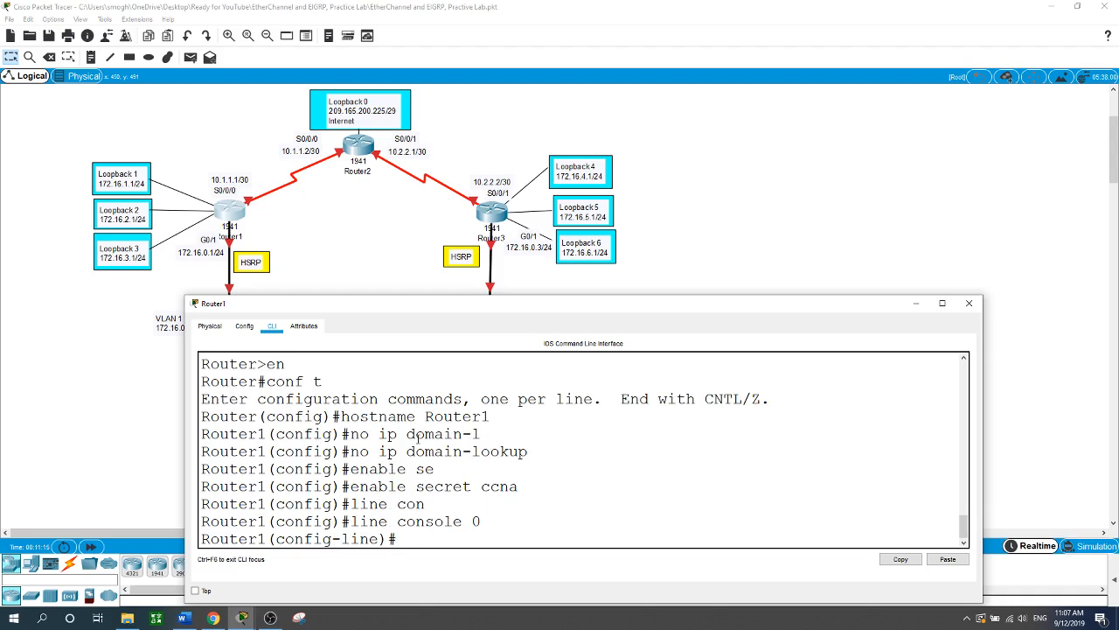
pyautogui.write('pass')
pyautogui.press('Tab')
pyautogui.write('cisco')
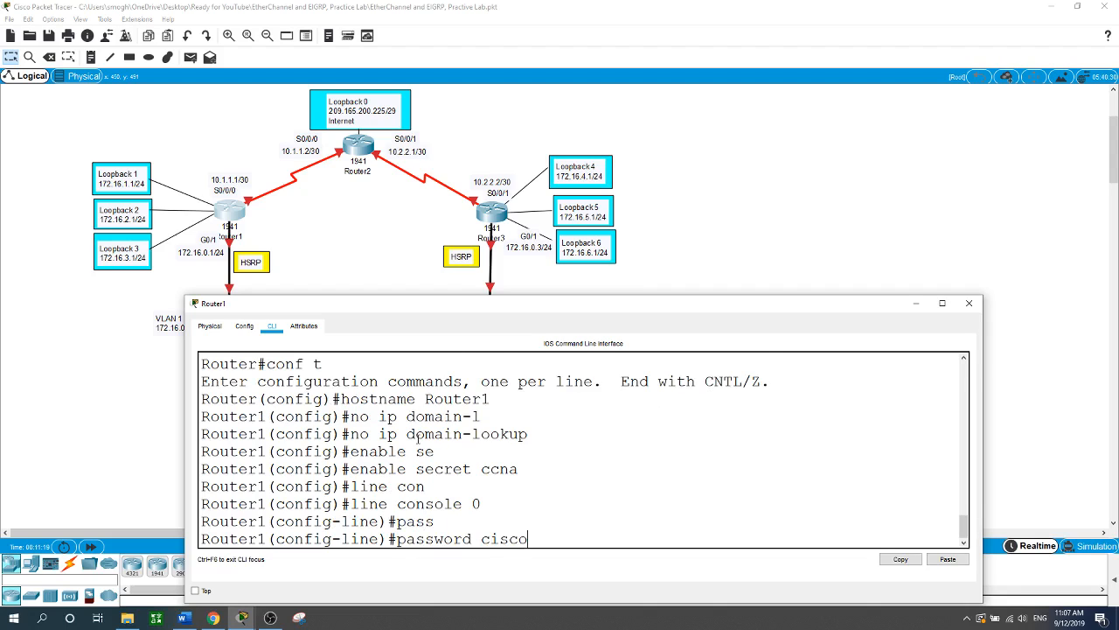
pyautogui.press('Return')
pyautogui.write('lo')
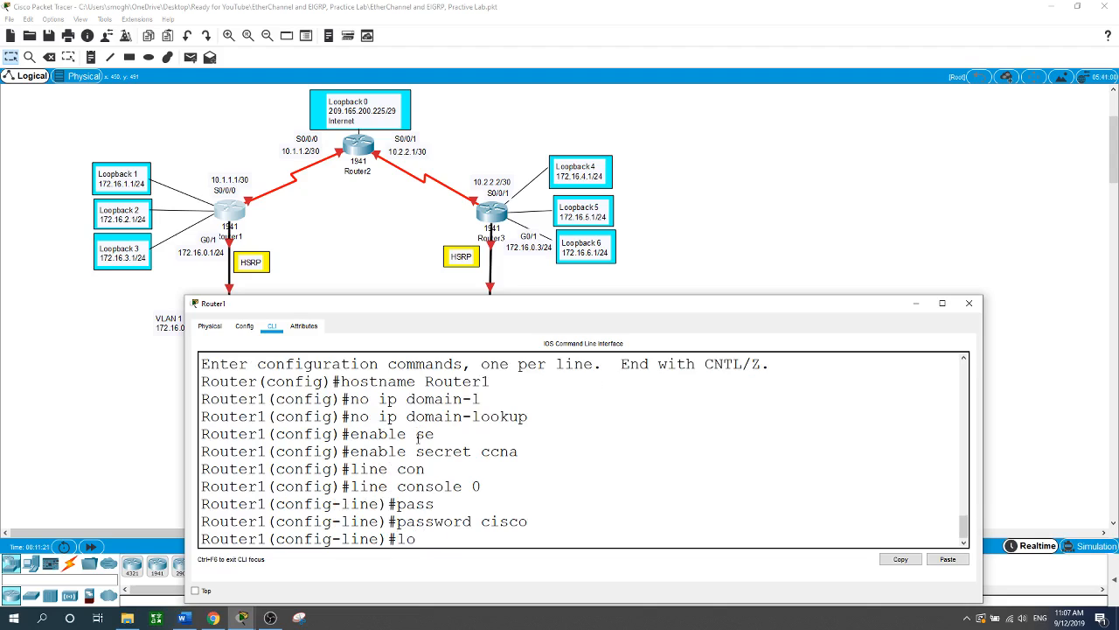
pyautogui.write('gin')
pyautogui.press('Return')
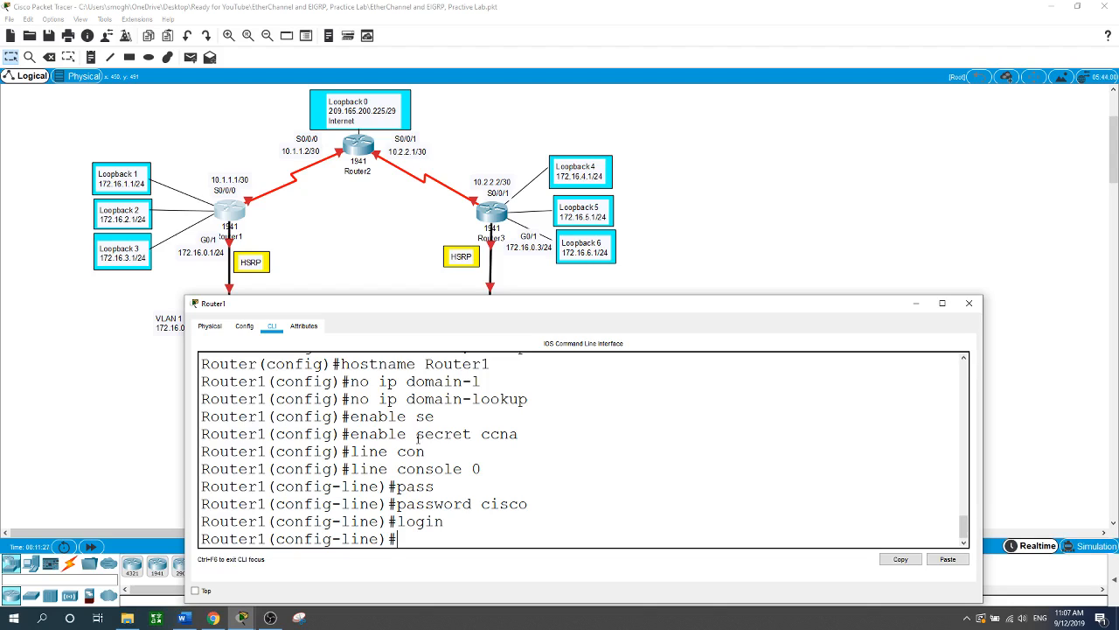
pyautogui.write('exit')
pyautogui.press('Return')
# - Give vty lines 0 4 a password and require login on them
pyautogui.write('line ')
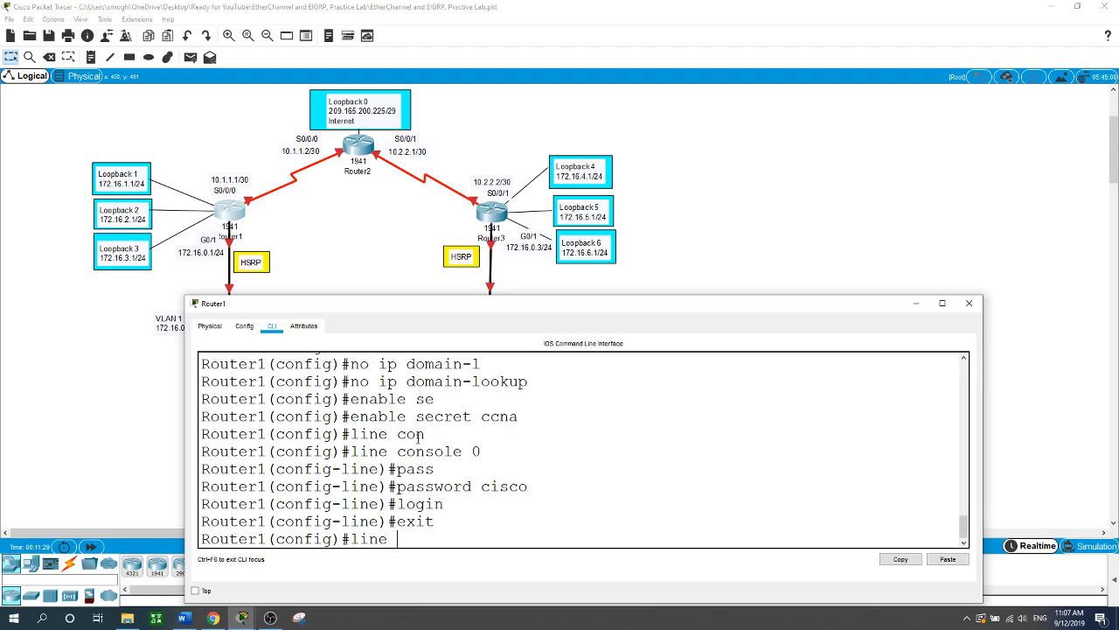
pyautogui.write('vty 0 4')
pyautogui.press('Return')
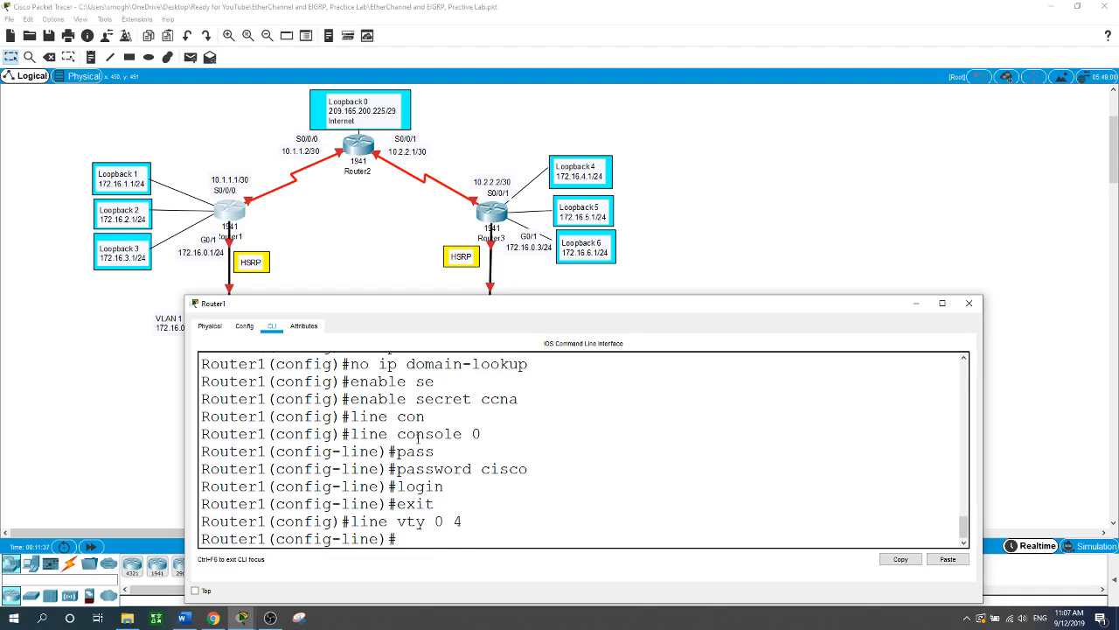
pyautogui.write('pass')
pyautogui.press('Tab')
pyautogui.write('cisco')
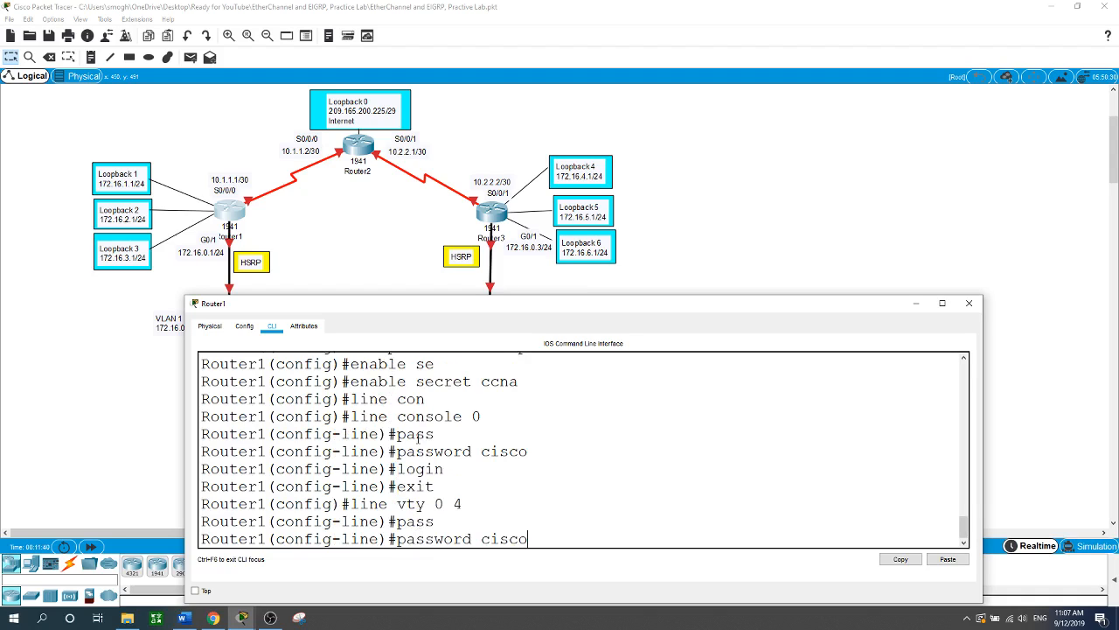
pyautogui.press('Return')
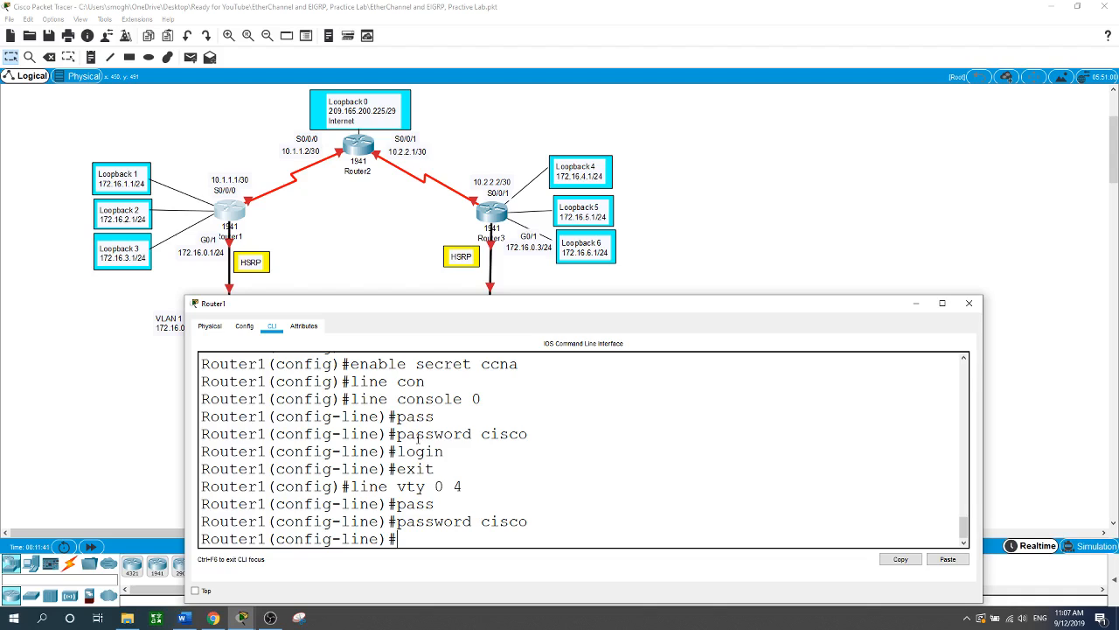
pyautogui.write('login')
pyautogui.press('Return')
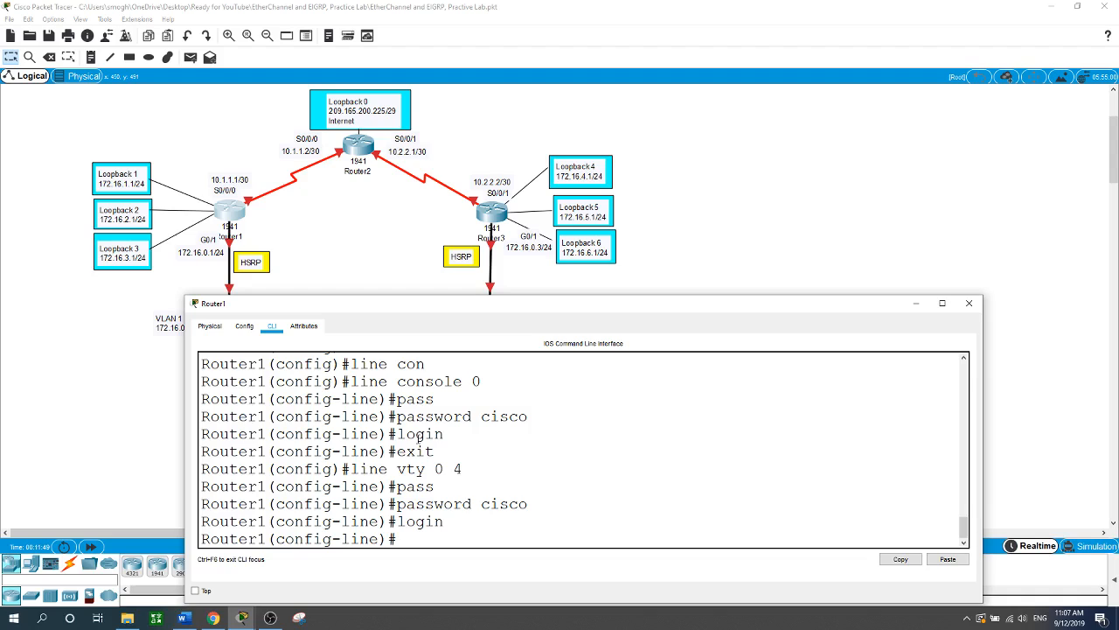
pyautogui.write('exit')
pyautogui.press('Return')
pyautogui.write('serive')
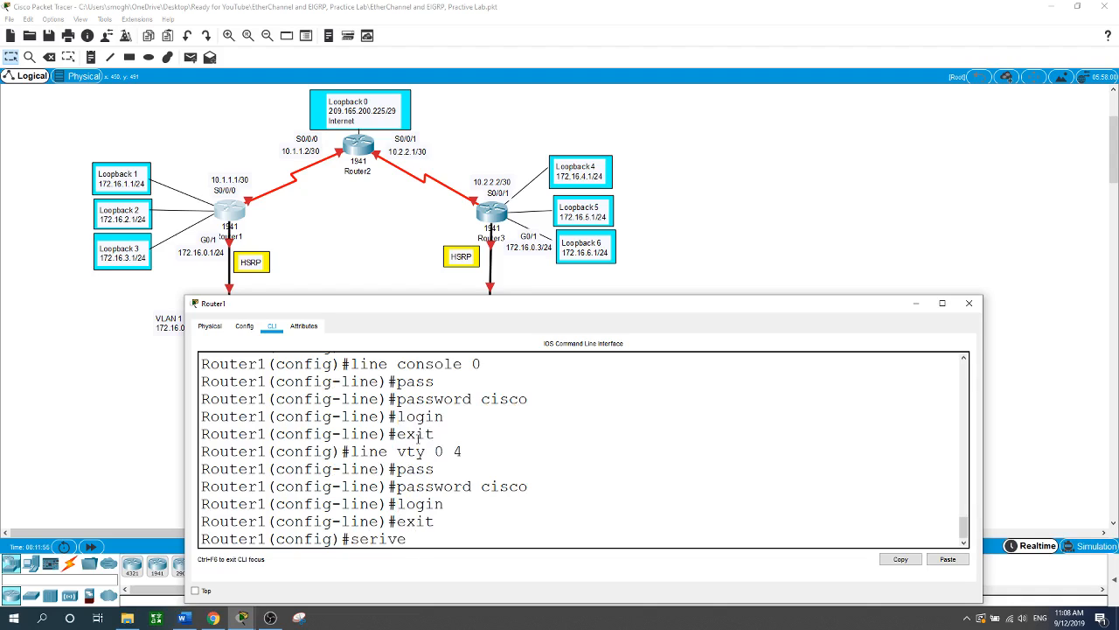
# - Apply service password-encryption on Router1, fixing the misspelled command
pyautogui.press('BackSpace')
pyautogui.press('BackSpace')
pyautogui.write('v')
pyautogui.press('Tab')
pyautogui.press('BackSpace')
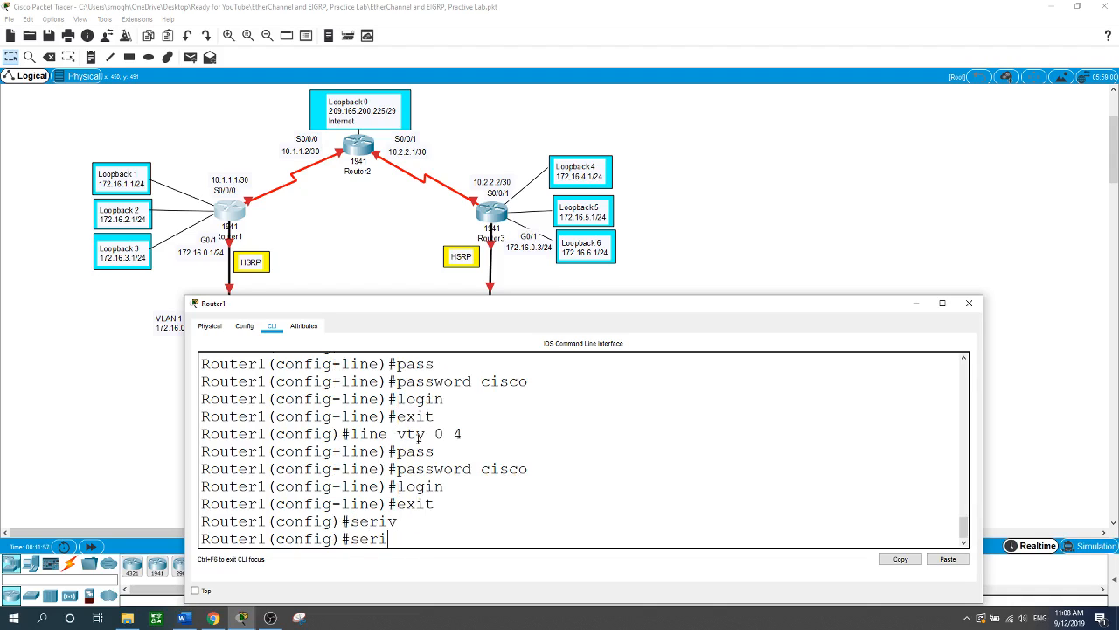
pyautogui.write('v')
pyautogui.press('BackSpace')
pyautogui.press('BackSpace')
pyautogui.write('vic')
pyautogui.press('Tab')
pyautogui.write('p')
pyautogui.press('Tab')
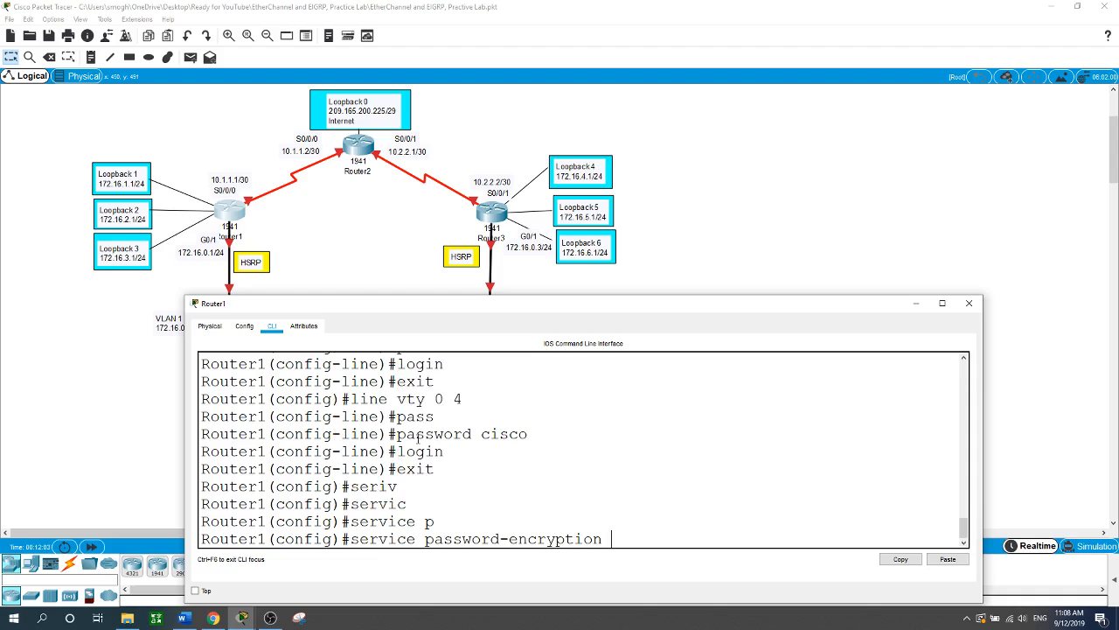
pyautogui.press('Return')
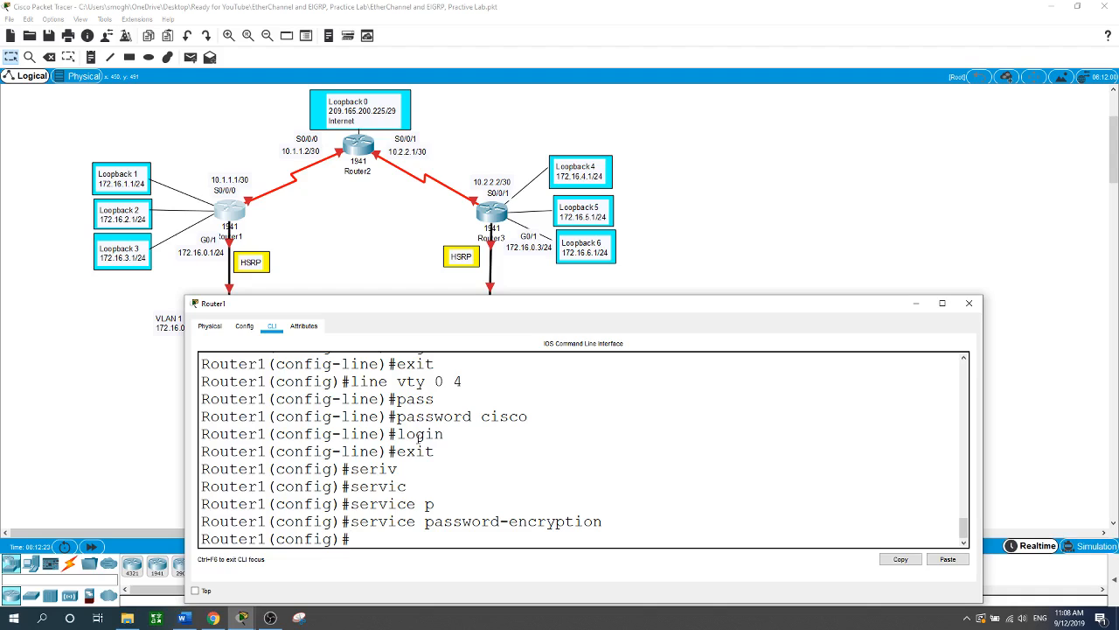
pyautogui.write('int')
pyautogui.write(' g')
pyautogui.write('0/')
pyautogui.write('1')
# - Assign 172.16.0.1 255.255.255.0 to G0/1 and bring it up
pyautogui.press('Return')
pyautogui.write('ip a')
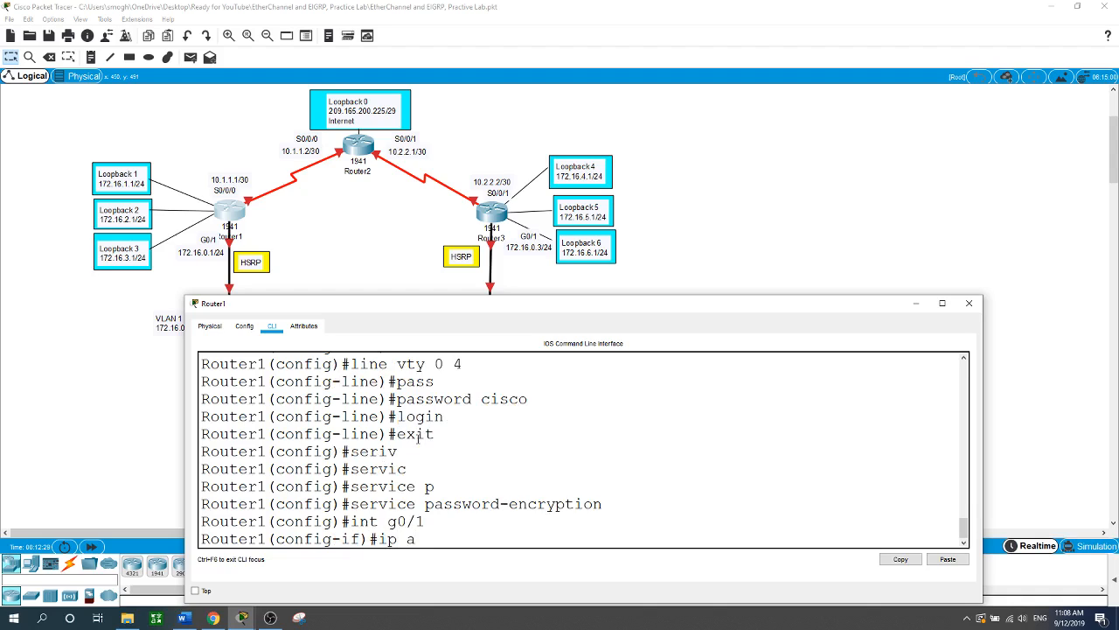
pyautogui.write('dd')
pyautogui.press('Tab')
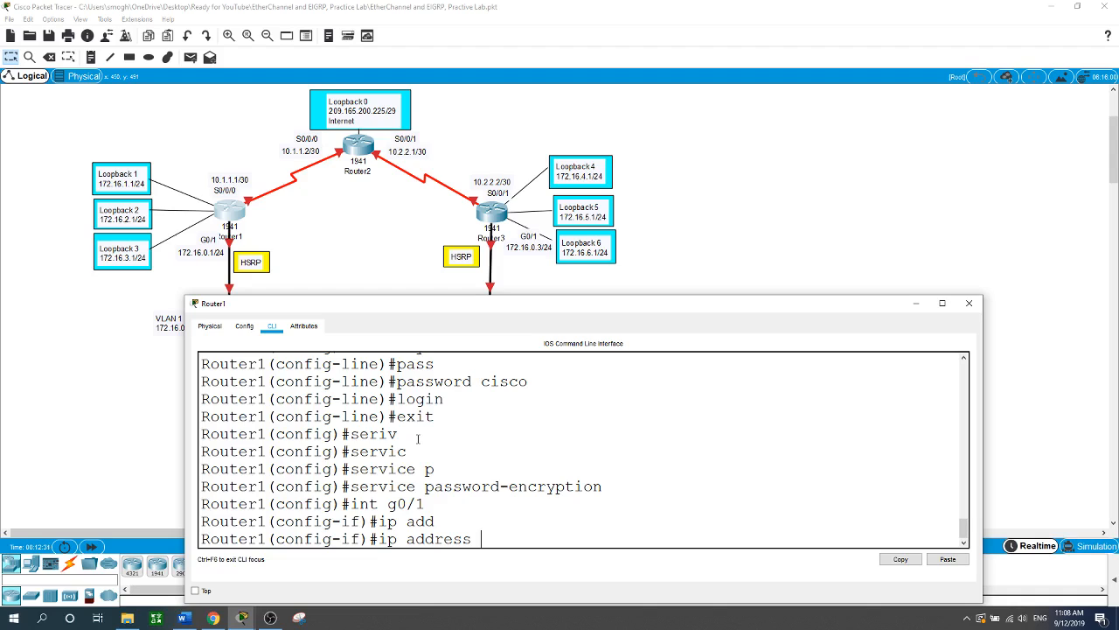
pyautogui.write('172.16.0.1 255.255.255.0')
pyautogui.press('Return')
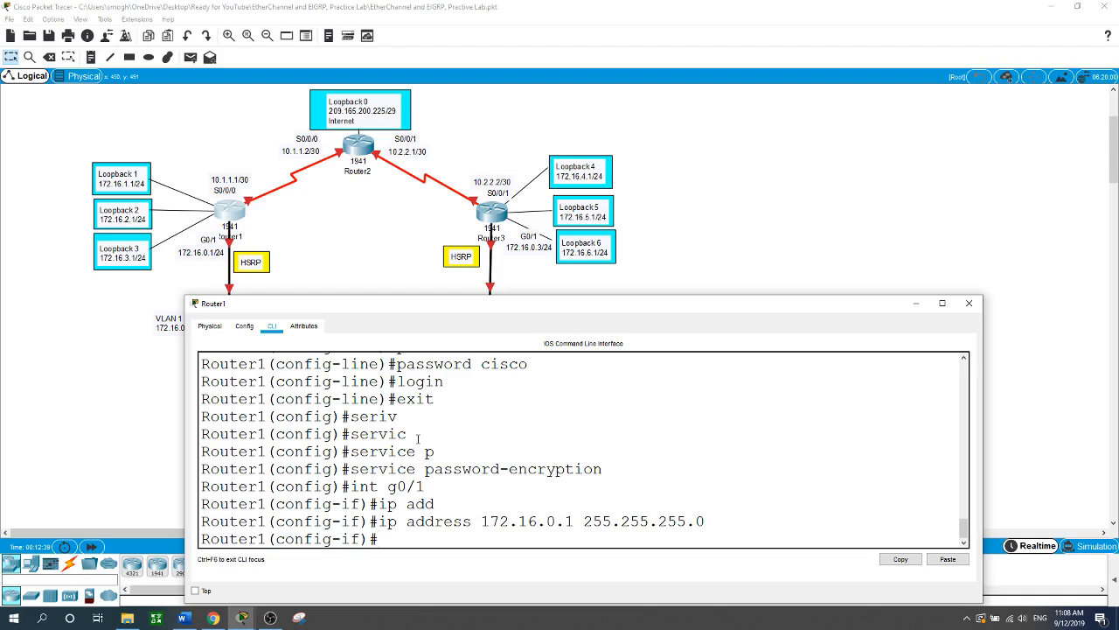
pyautogui.write('no shut')
pyautogui.press('Return')
# - Assign 10.1.1.1 255.255.255.252 to S0/0/0 and enable it
pyautogui.press('Return')
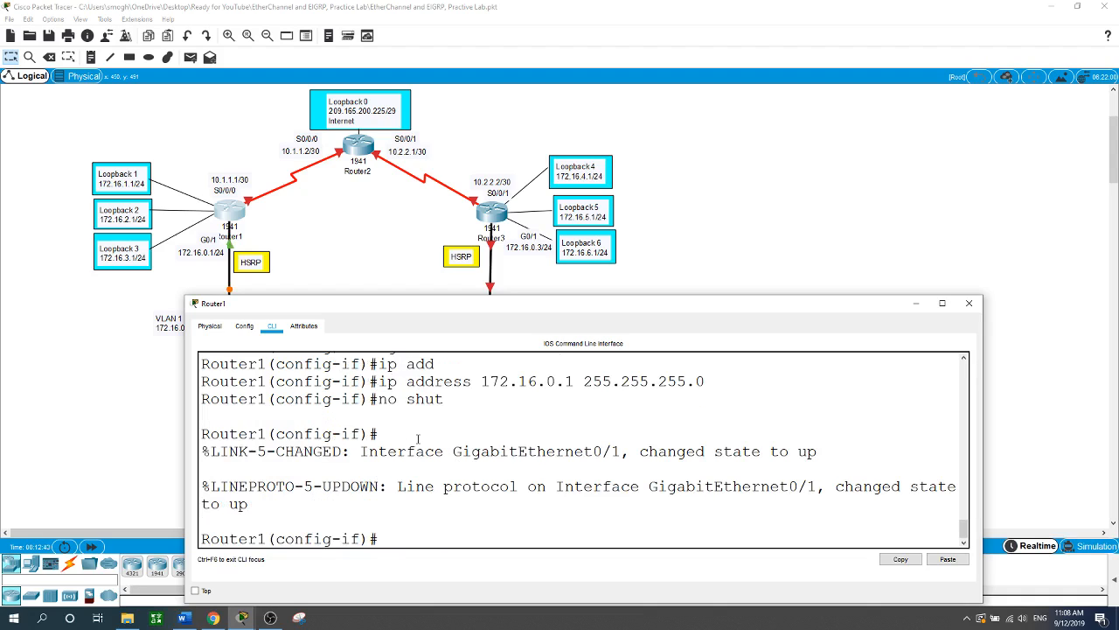
pyautogui.write('int s0/0/0')
pyautogui.press('Return')
pyautogui.write('ip ad')
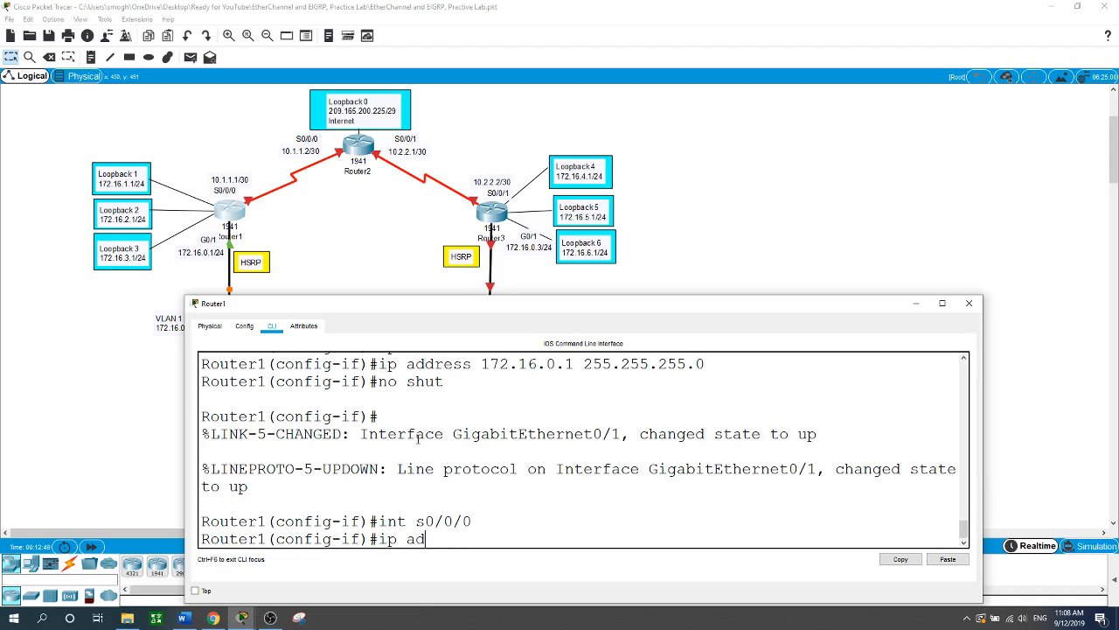
pyautogui.press('Tab')
pyautogui.write('10.1.1.1')
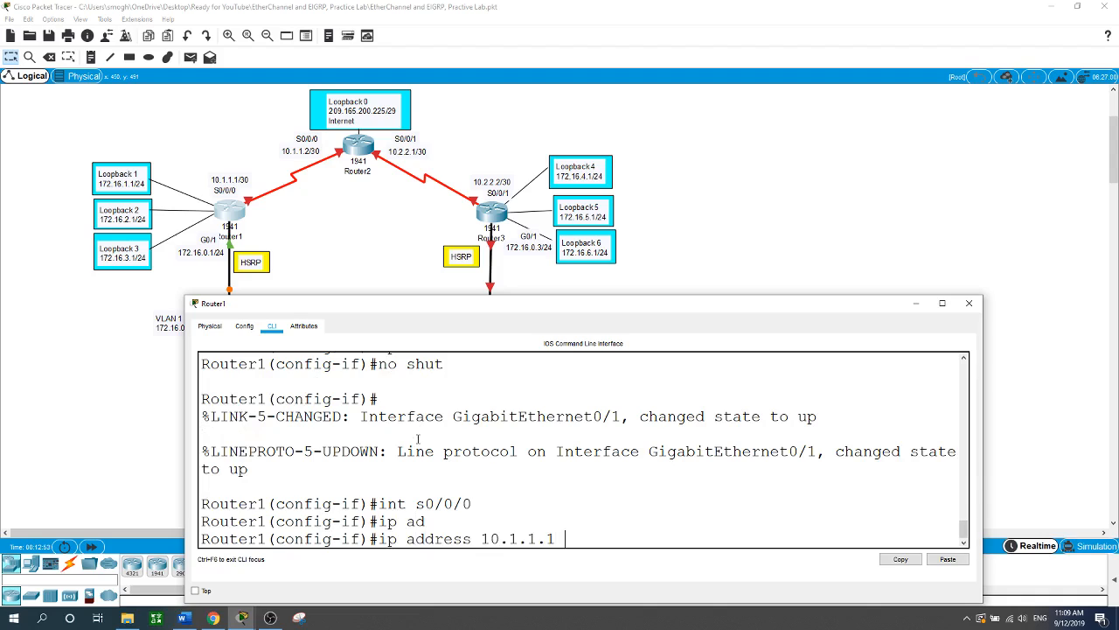
pyautogui.write(' 255.255.255.252')
pyautogui.press('Tab')
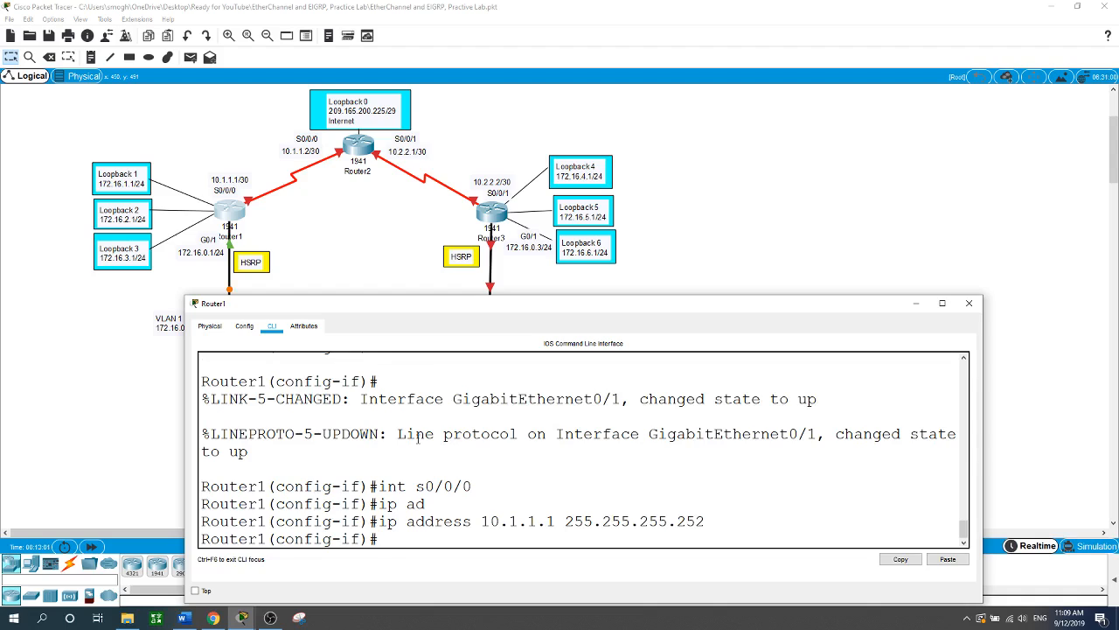
pyautogui.write('no shut')
pyautogui.press('Return')
pyautogui.press('Return')
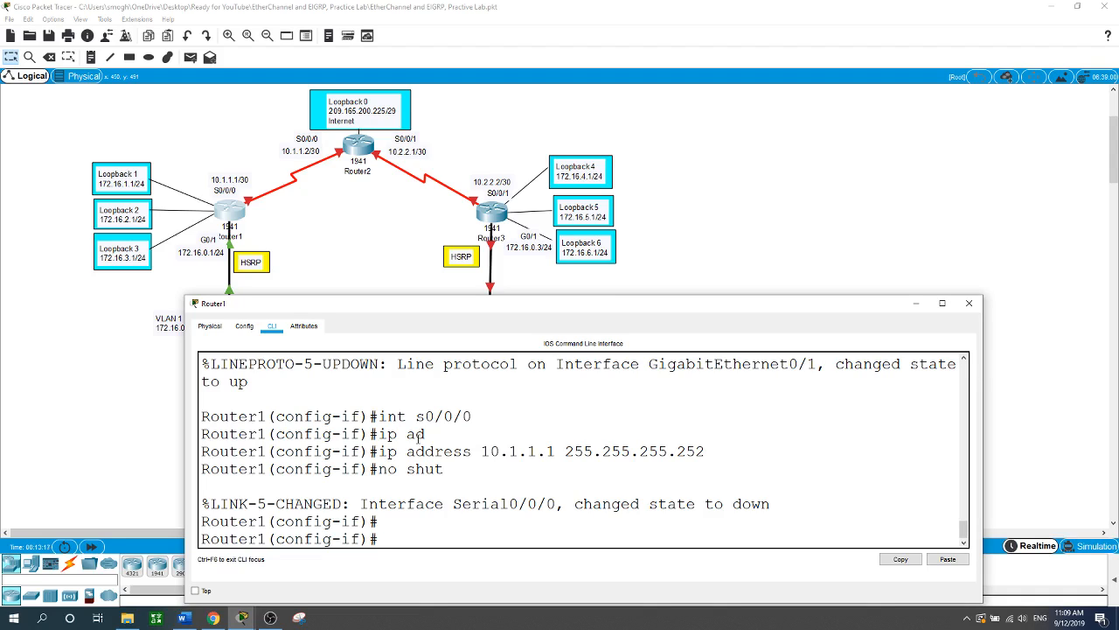
pyautogui.write('int loopback 1')
# - Address Loopback1 as 172.16.1.1/24 and Loopback2 as 172.16.2.1/24
pyautogui.press('Return')
pyautogui.press('Return')
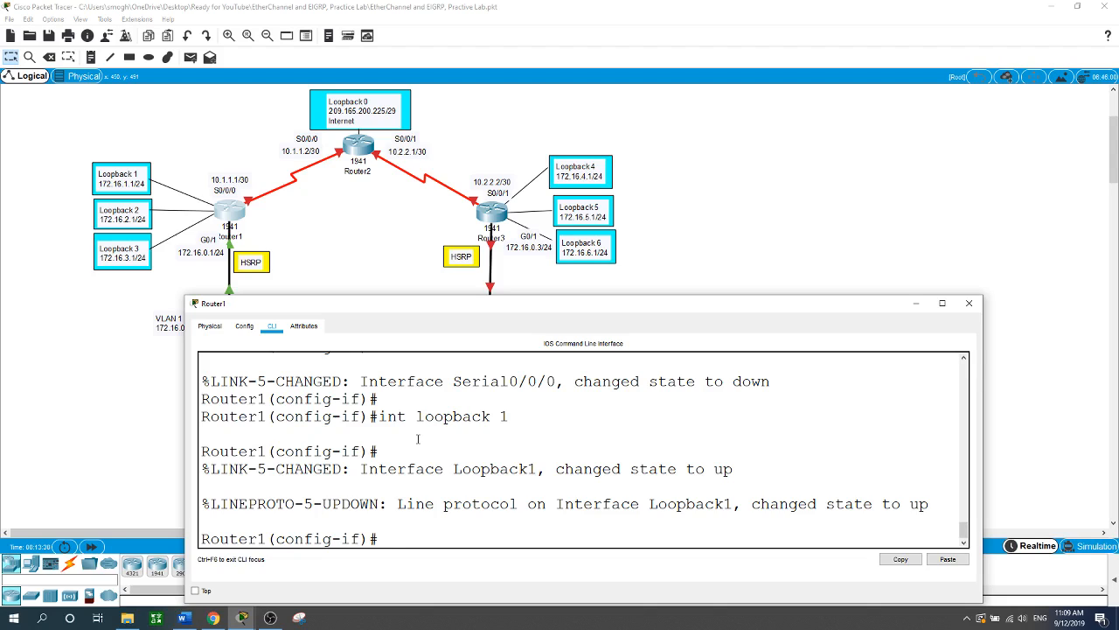
pyautogui.write('ip ad')
pyautogui.press('Tab')
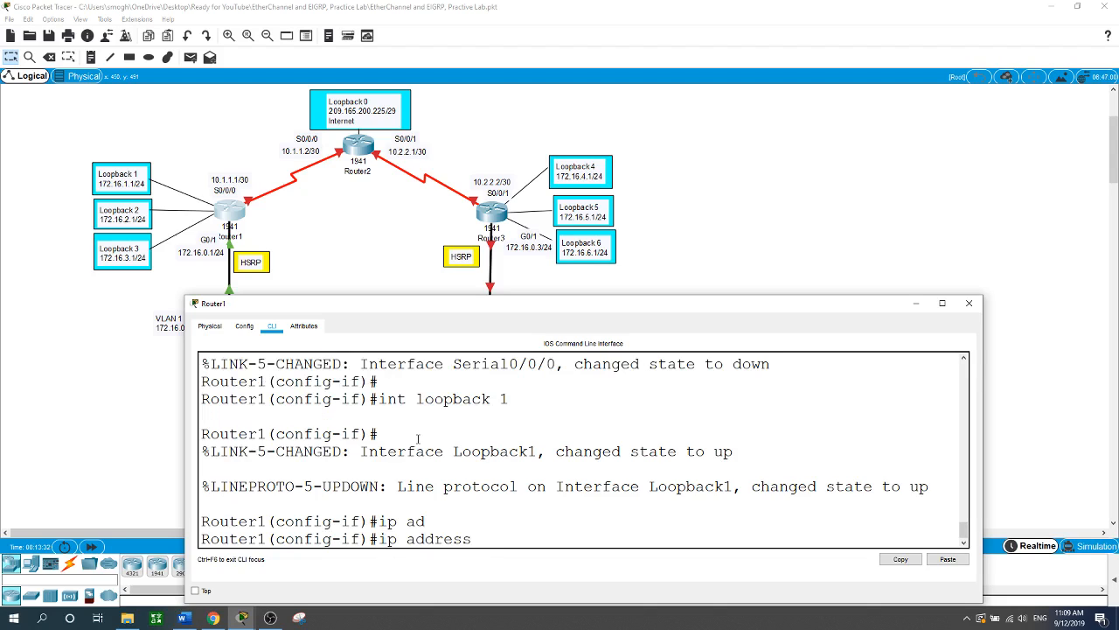
pyautogui.write('172.16.1.1 255.255.255.0')
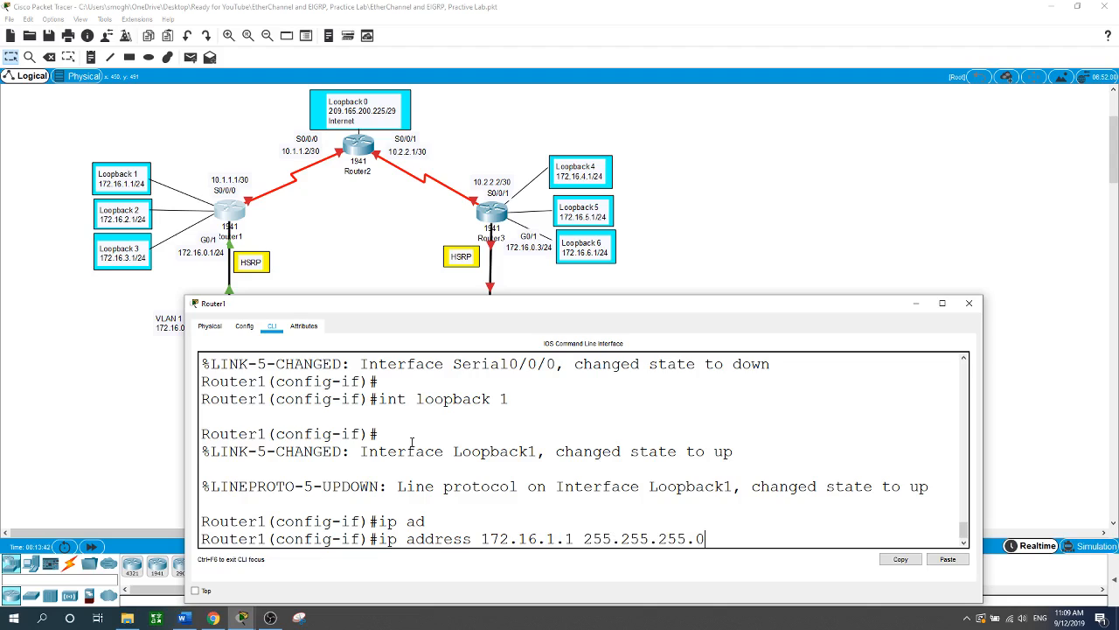
pyautogui.press('Return')
pyautogui.write('int ')
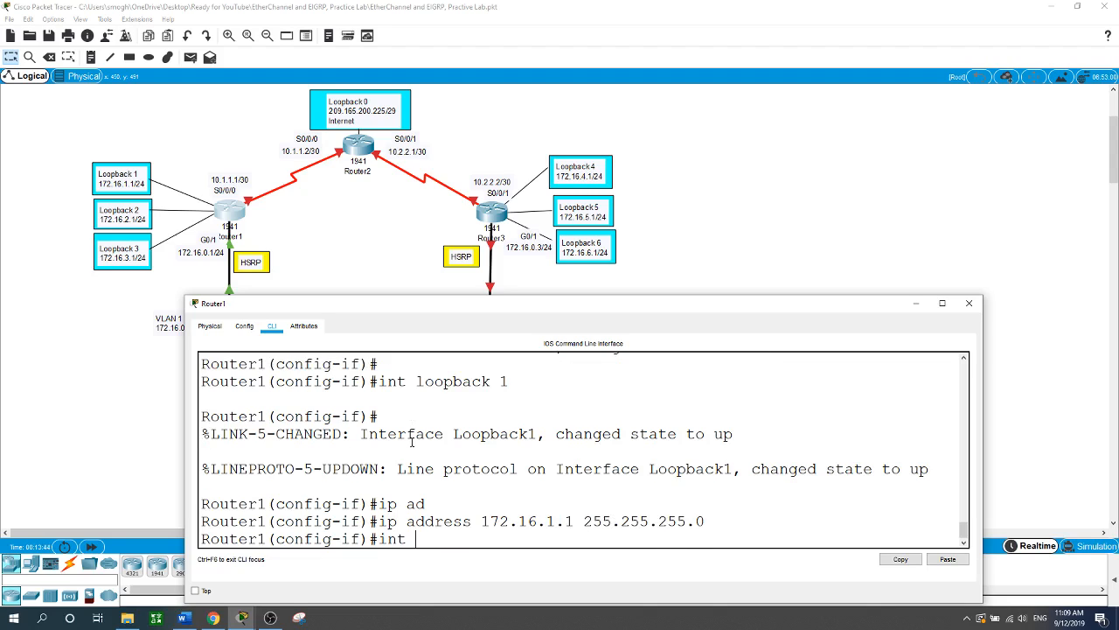
pyautogui.write('loopback 2')
pyautogui.press('Return')
pyautogui.write('ip a')
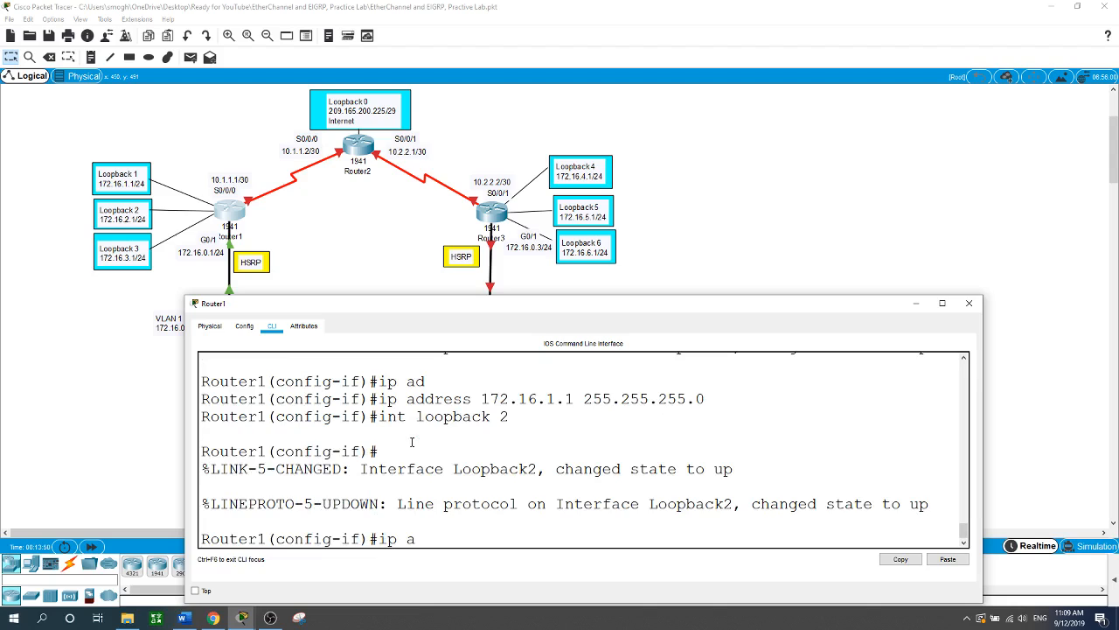
pyautogui.press('Tab')
pyautogui.write('d')
pyautogui.press('Tab')
pyautogui.write('dress')
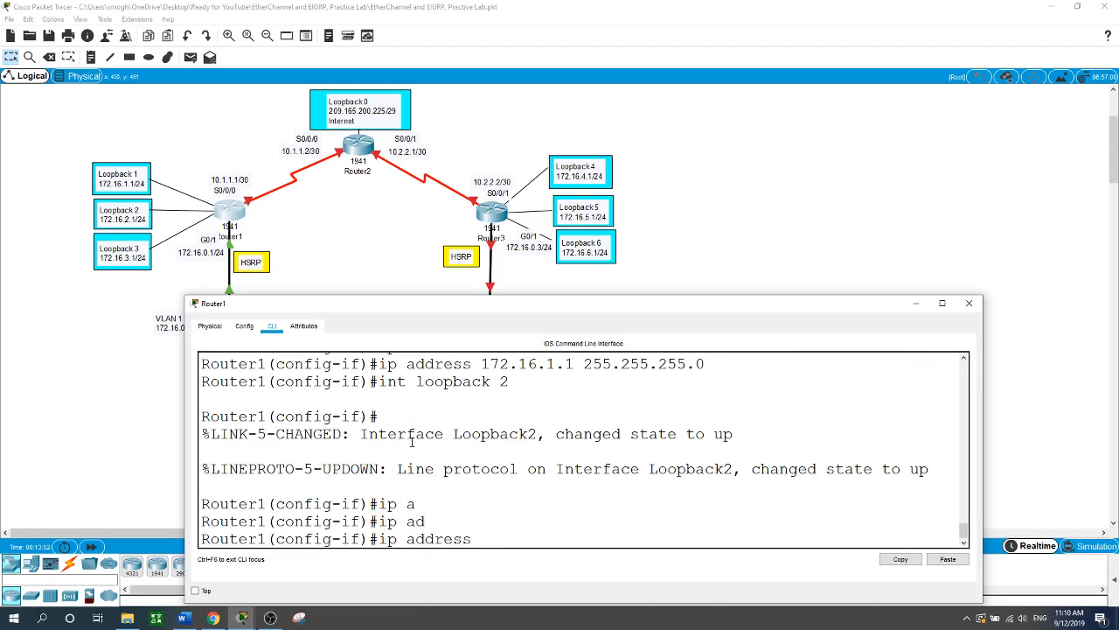
pyautogui.write(' 172.16.2.1 255.255.255.0')
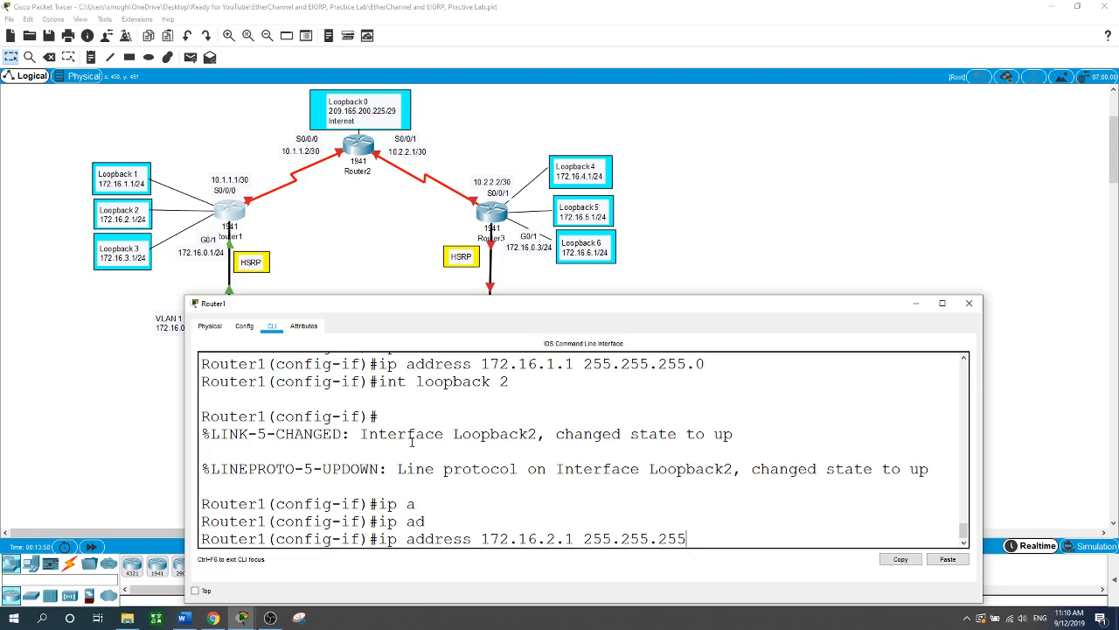
pyautogui.press('Return')
# - Create Loopback3 with 172.16.3.1/24, then open Router2's command line
pyautogui.write('int lop')
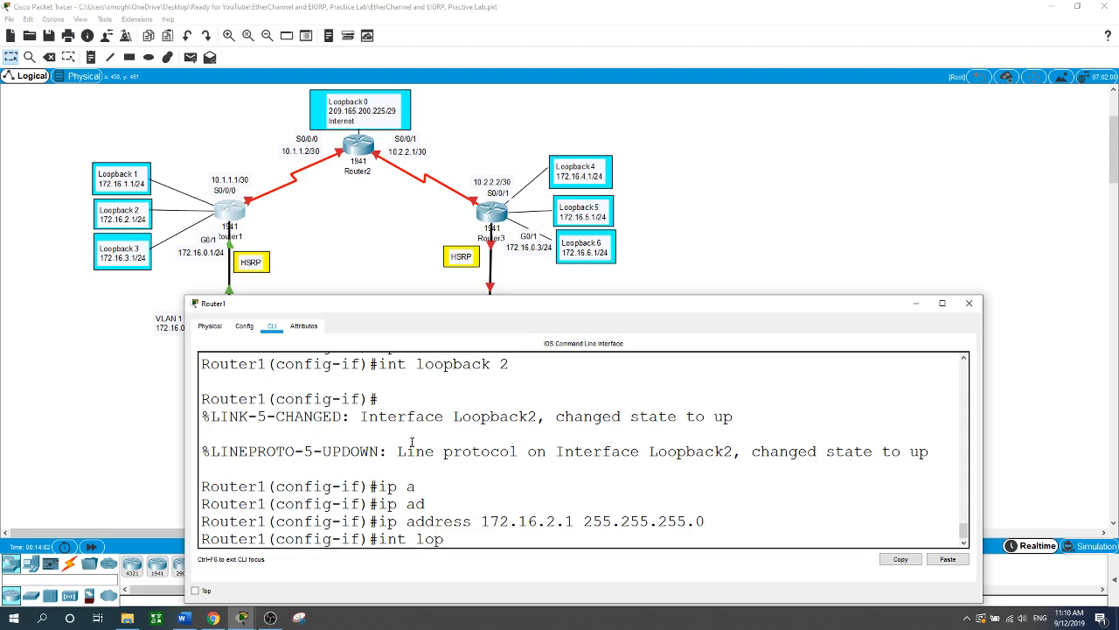
pyautogui.press('BackSpace')
pyautogui.write('opb')
pyautogui.press('Tab')
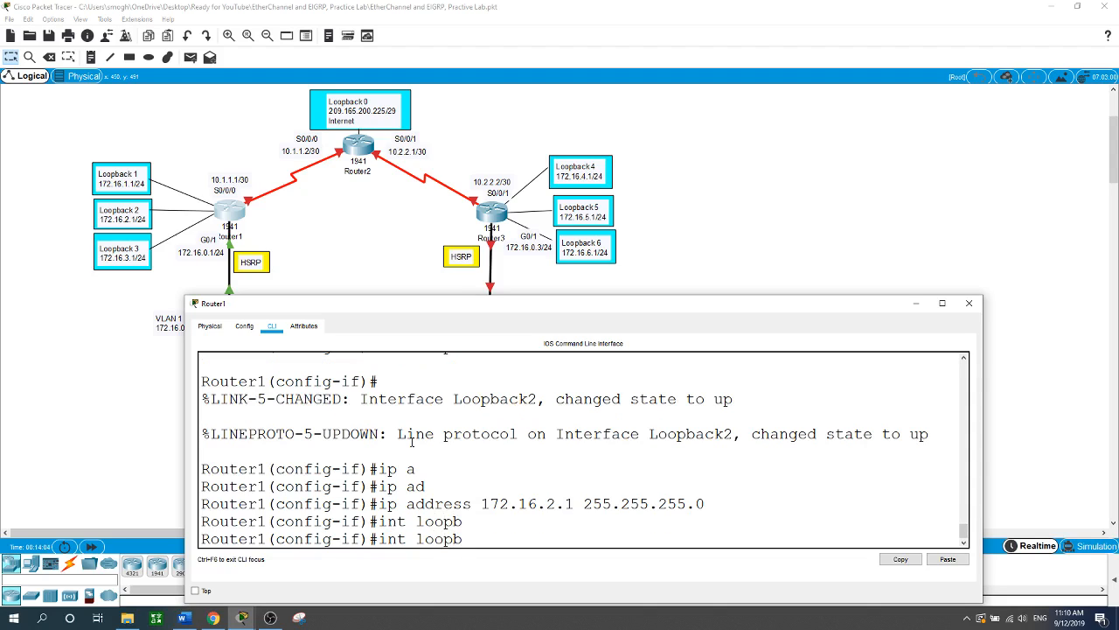
pyautogui.write('ack 3')
pyautogui.press('Return')
pyautogui.press('Return')
pyautogui.write('ip ad')
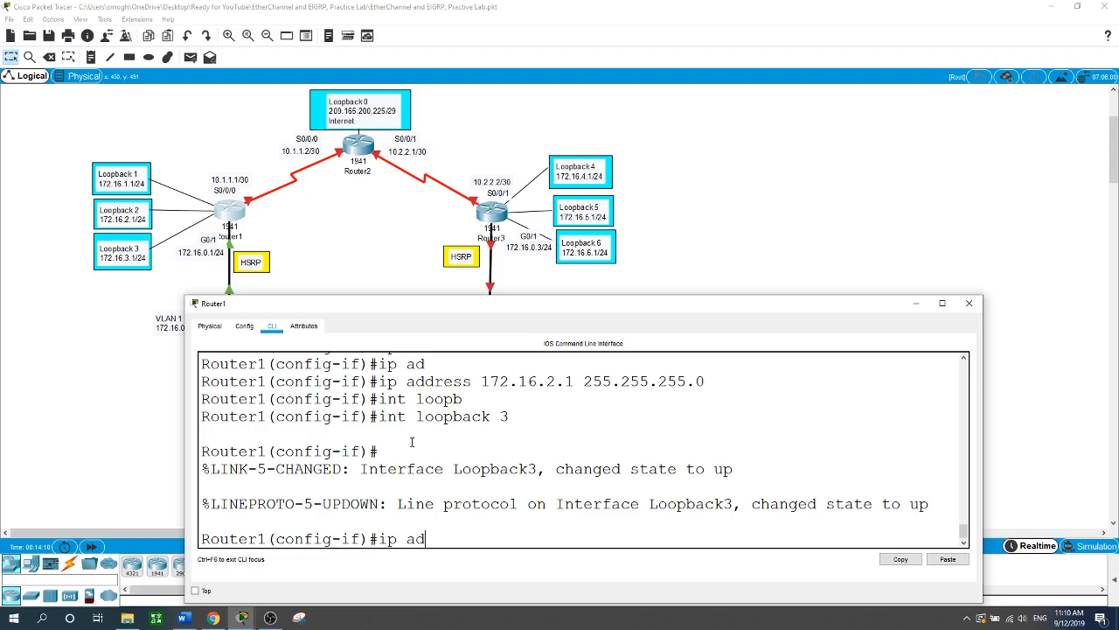
pyautogui.press('Tab')
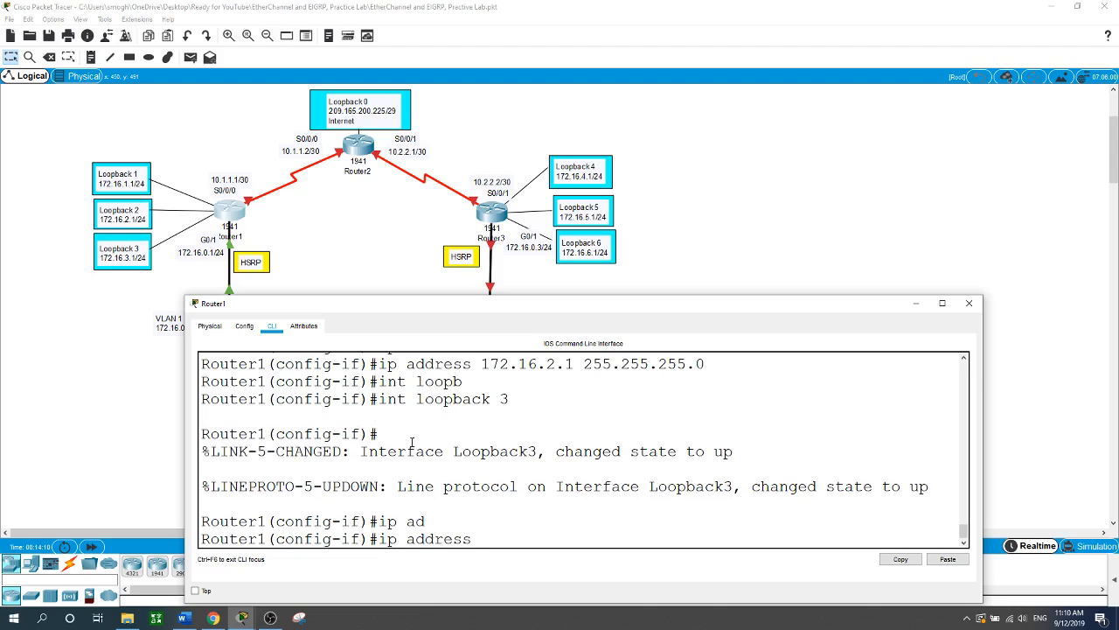
pyautogui.write('172.16.3.1 255.255.255.255.0')
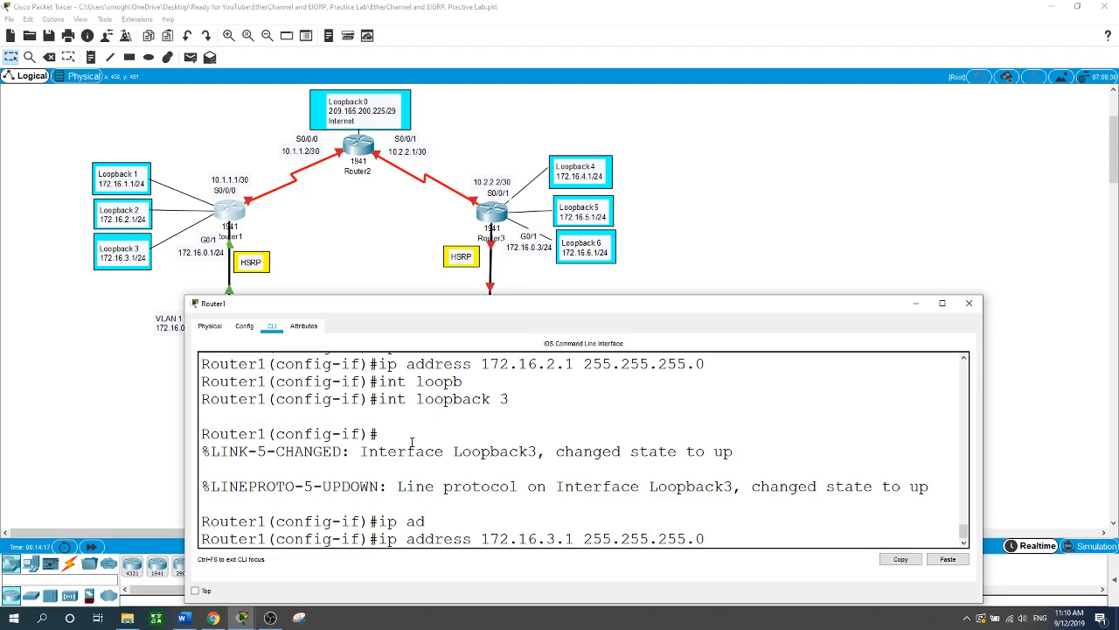
pyautogui.press('Return')
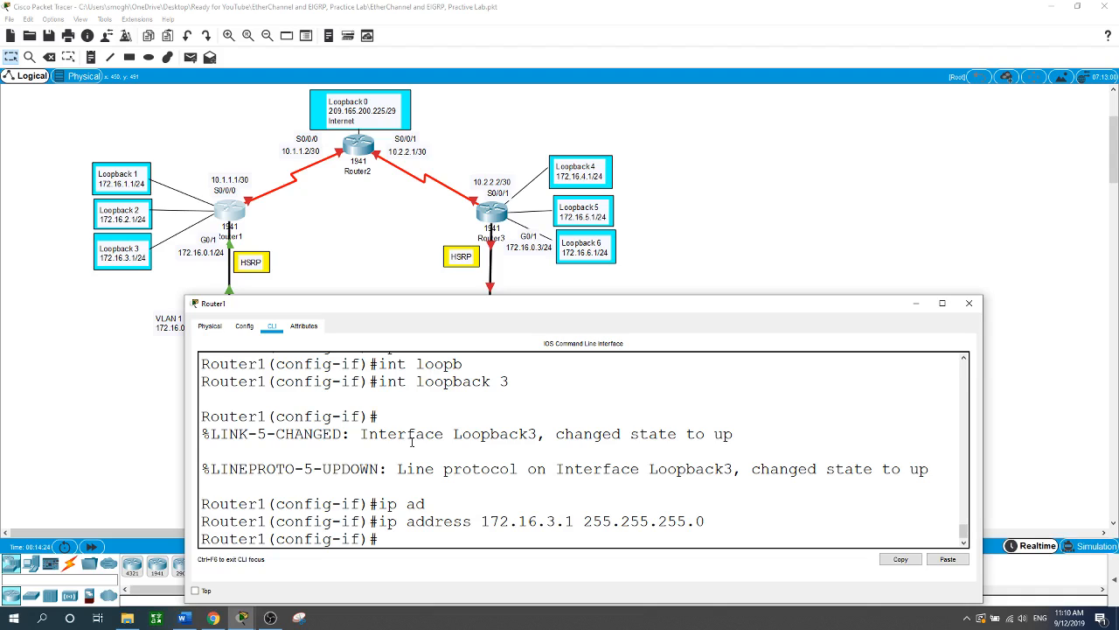
pyautogui.click(359, 142)
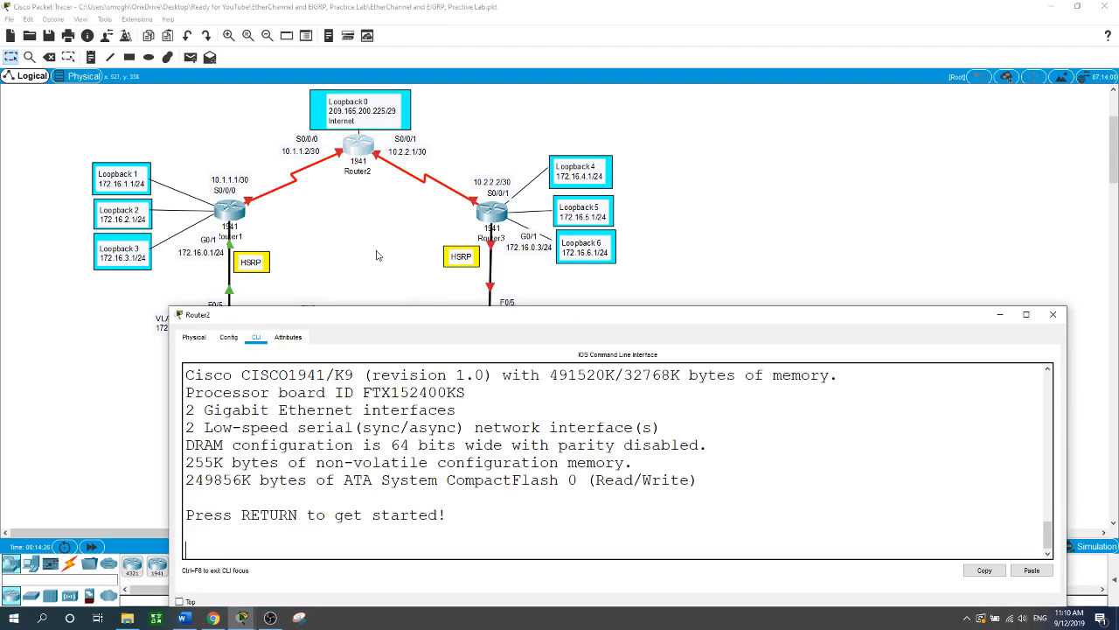
# - Enter global configuration on the second router and set its hostname to Router2
pyautogui.press('Return')
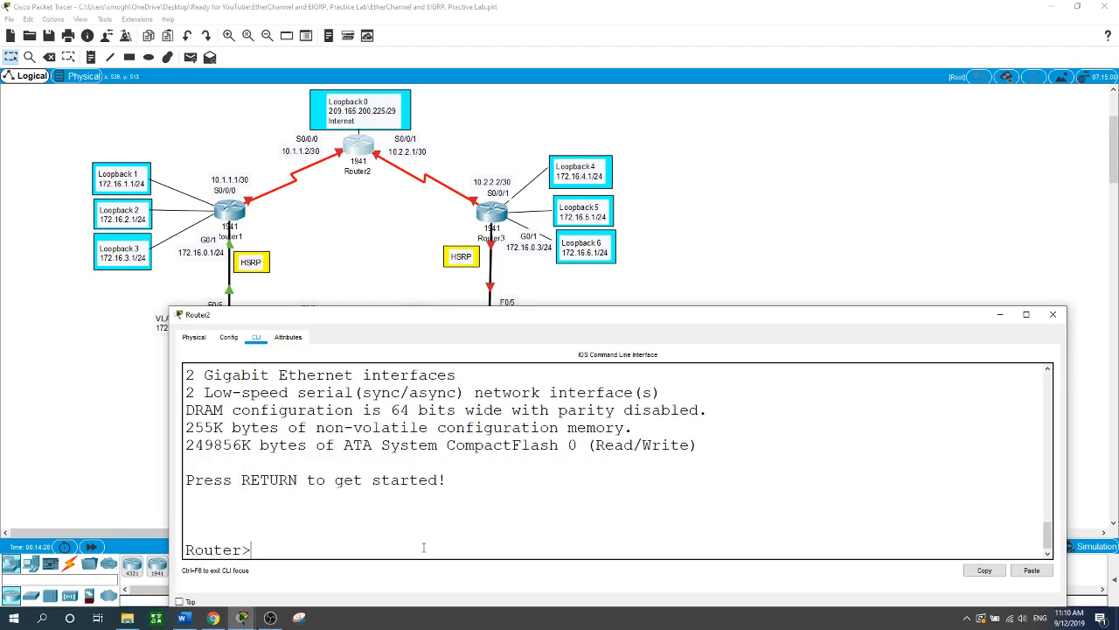
pyautogui.write('en')
pyautogui.press('Return')
pyautogui.write('conf t')
pyautogui.press('Return')
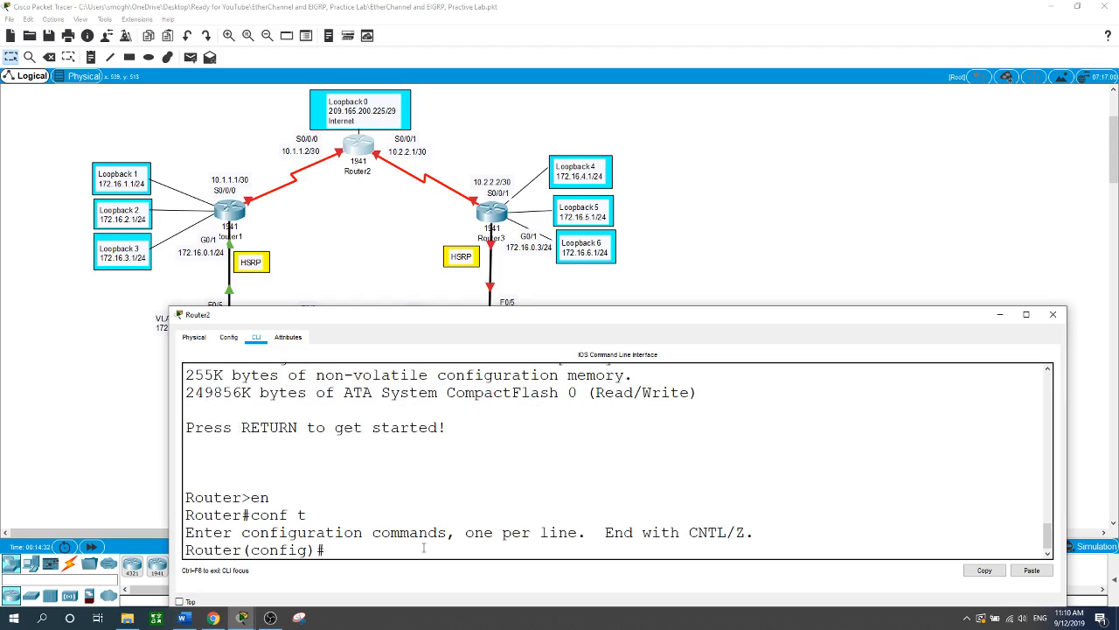
pyautogui.write('hostname Router2')
pyautogui.press('Return')
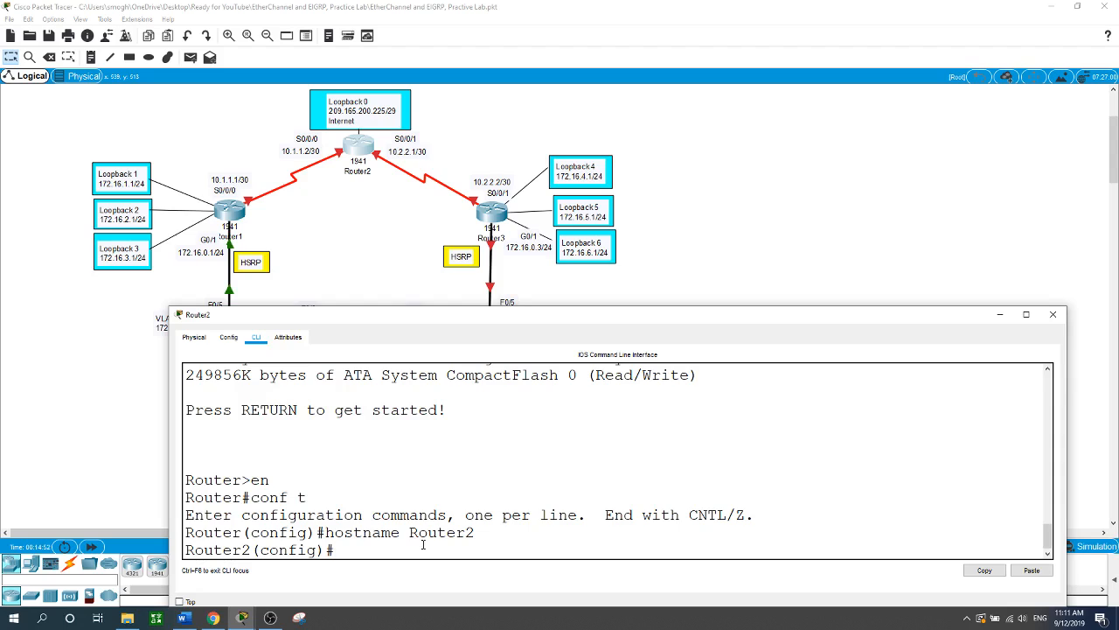
# - Assign 10.1.1.2 255.255.255.252 to S0/0/0 and enable it
pyautogui.write('int s0/0/0')
pyautogui.press('Return')
pyautogui.write('ip ad')
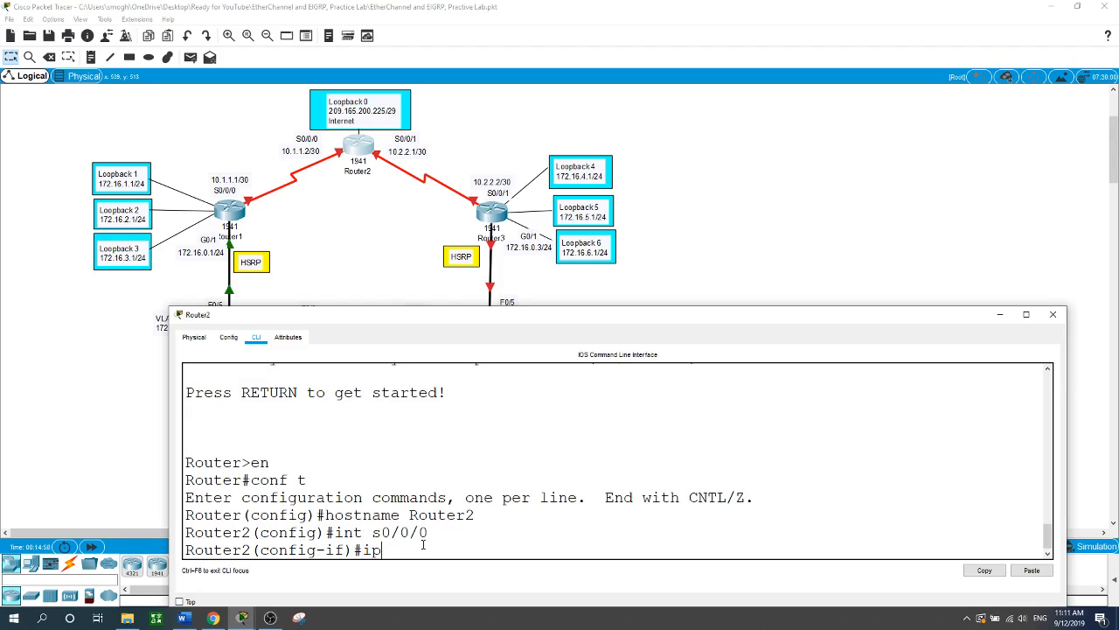
pyautogui.press('Tab')
pyautogui.write('1')
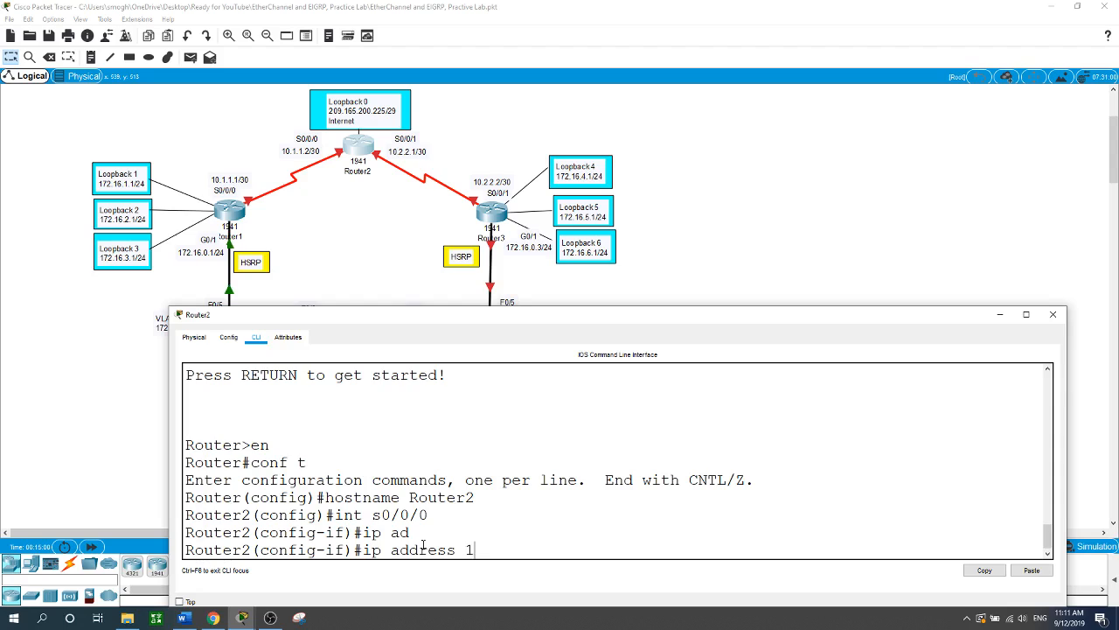
pyautogui.write('0.1.1.2 255.255.255.2525')
pyautogui.press('BackSpace')
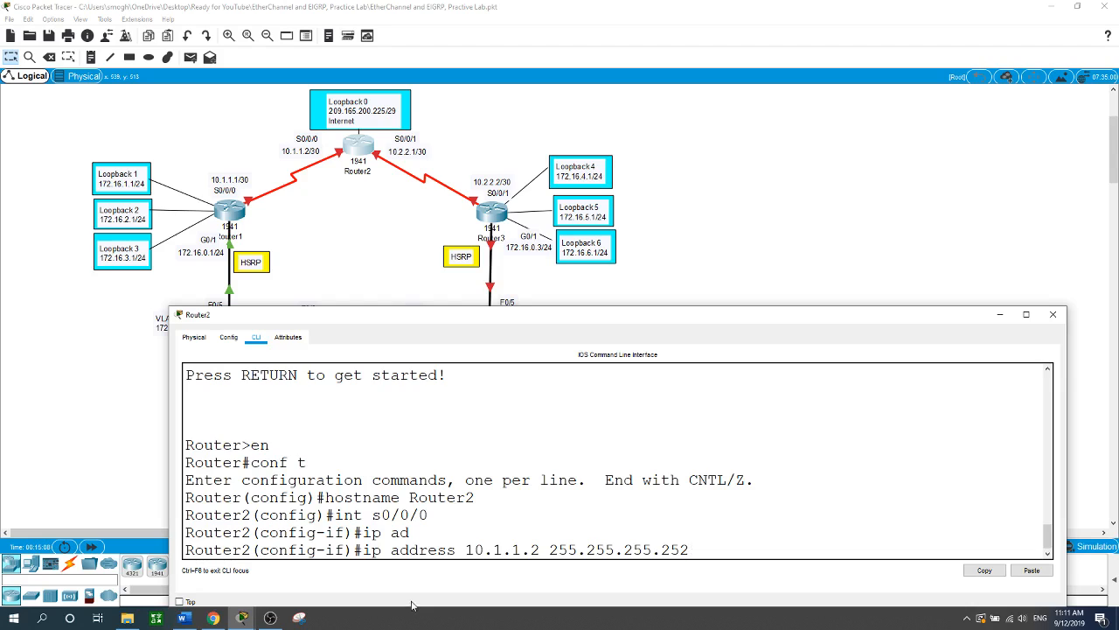
pyautogui.press('Return')
pyautogui.write('no shut')
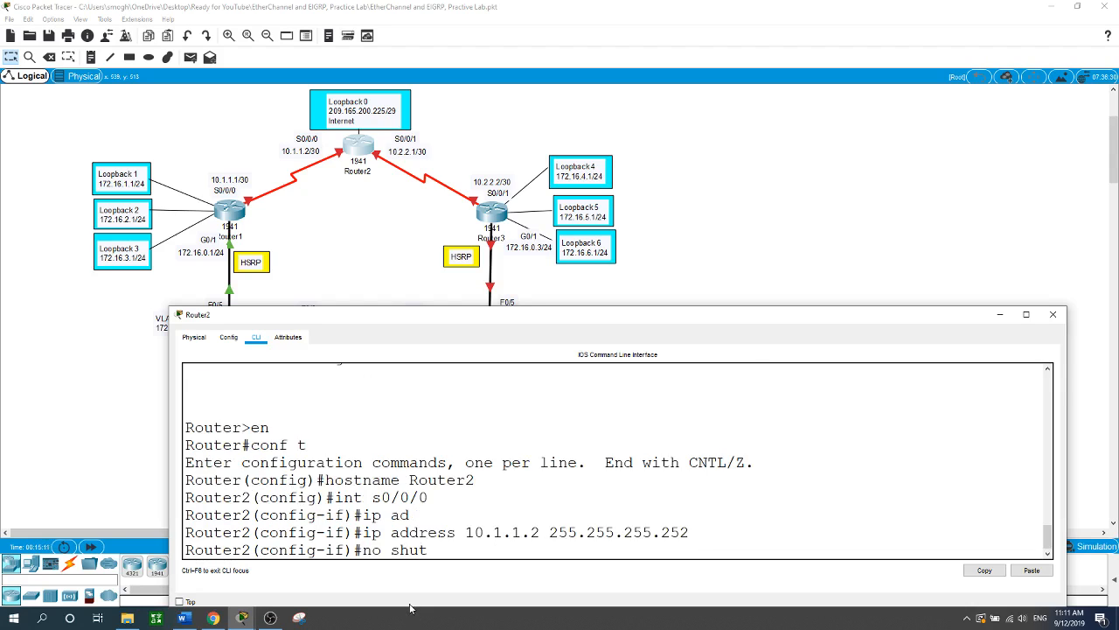
pyautogui.press('Return')
pyautogui.press('Return')
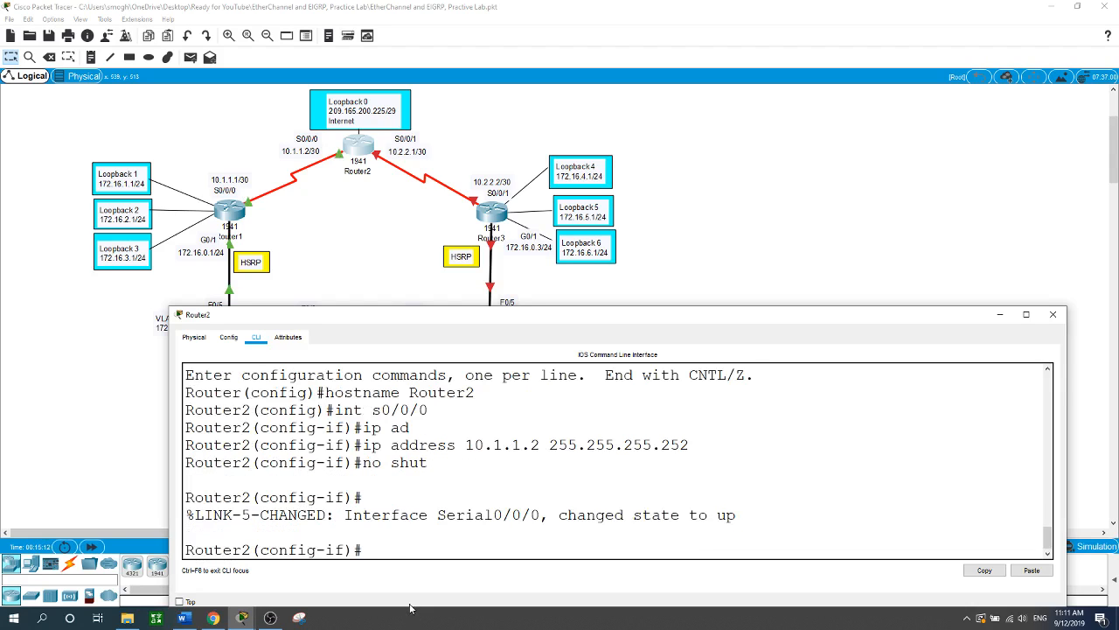
# - Give S0/0/1 the address 10.2.2.1 255.255.255.252 and enable it
pyautogui.write('int s0/0/1')
pyautogui.press('Return')
pyautogui.write('ip a')
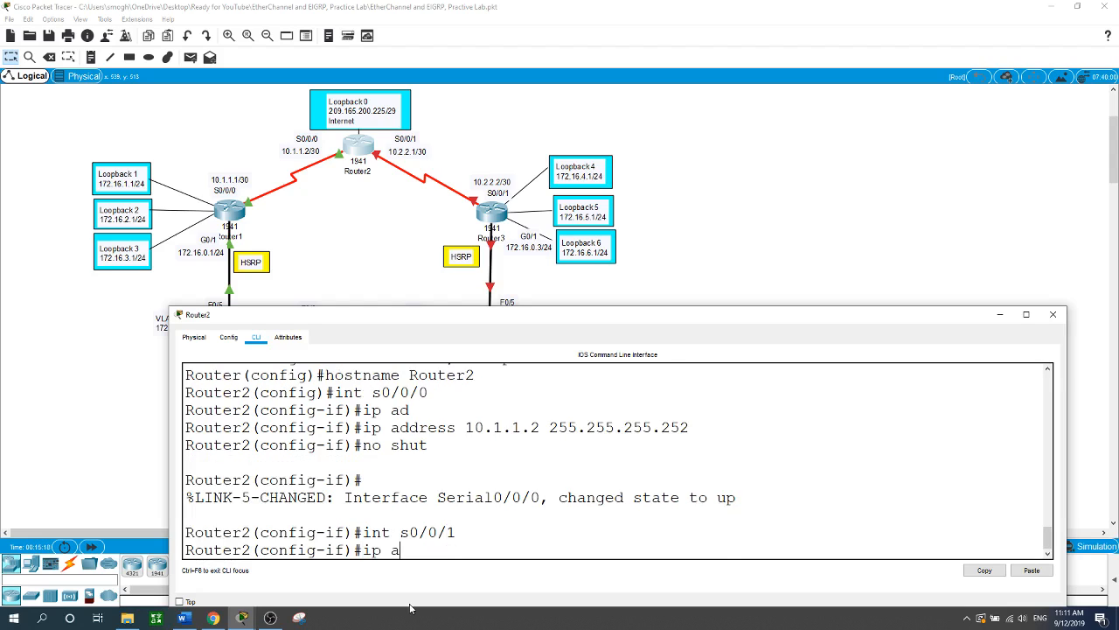
pyautogui.write('ddress 10')
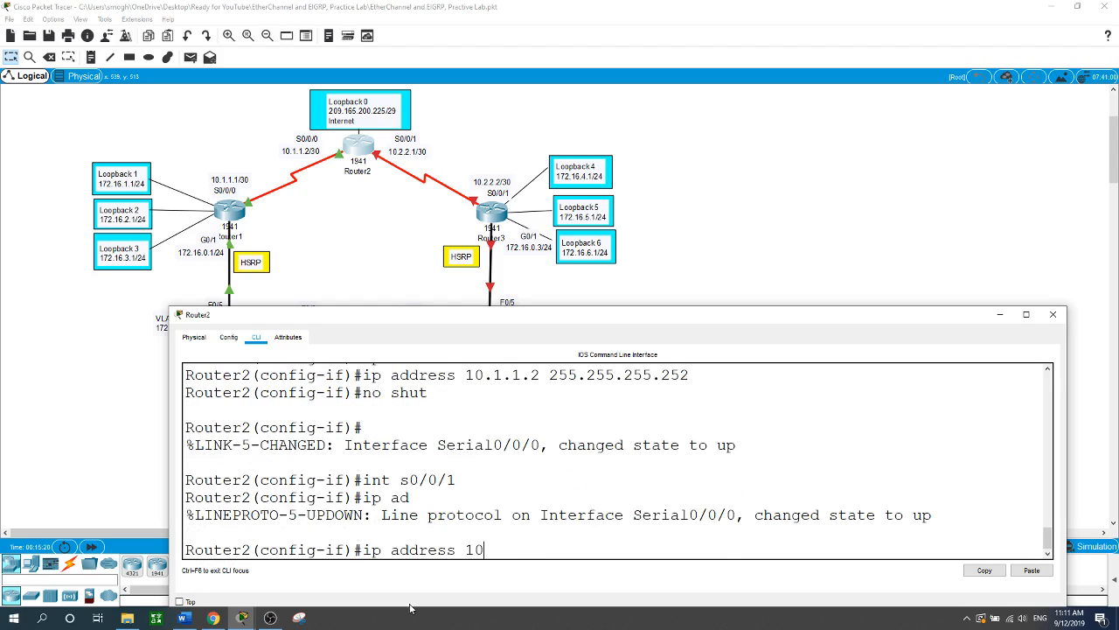
pyautogui.write('.2.2.1 255.255.255.252')
pyautogui.press('Return')
pyautogui.write('no shut')
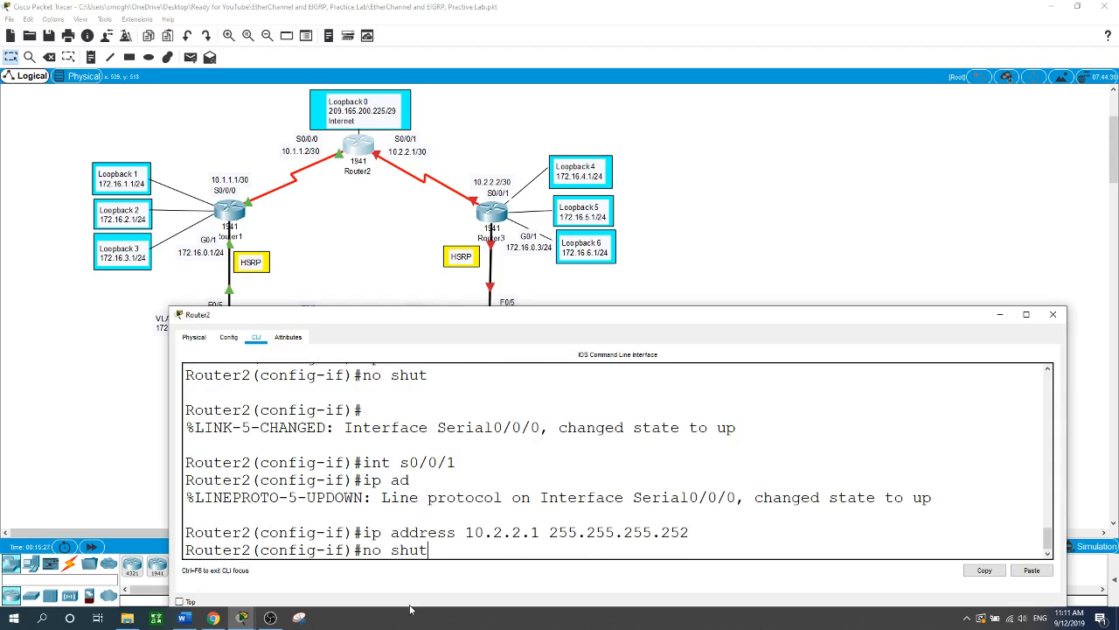
pyautogui.press('Return')
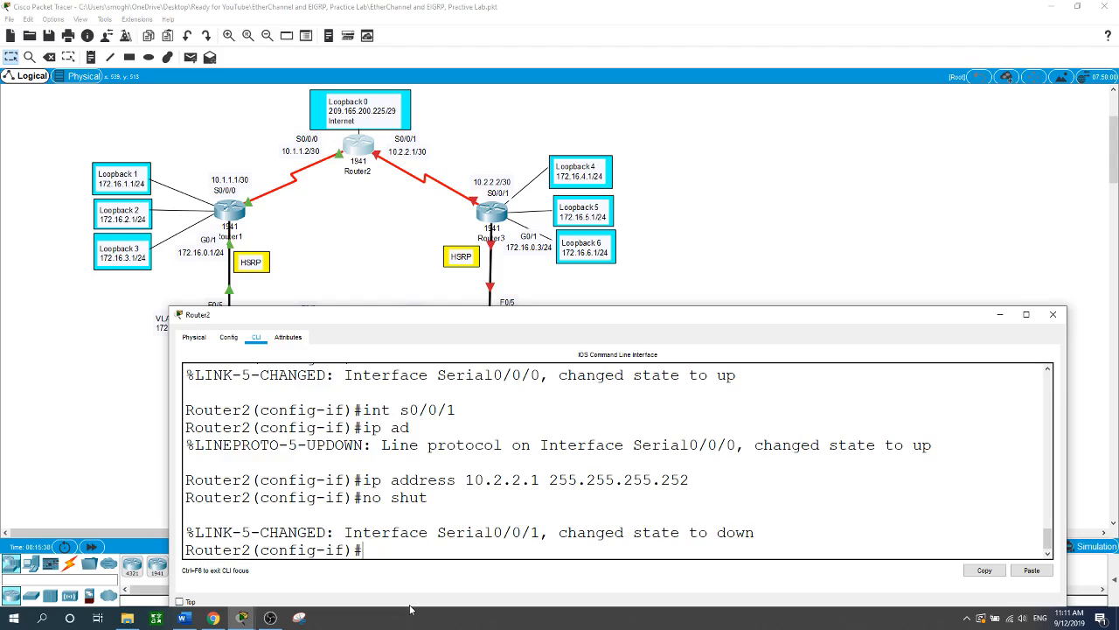
pyautogui.write('int loopback 0')
# - Address Router2's Loopback0 as 209.165.200.225 255.255.255.248
pyautogui.press('Return')
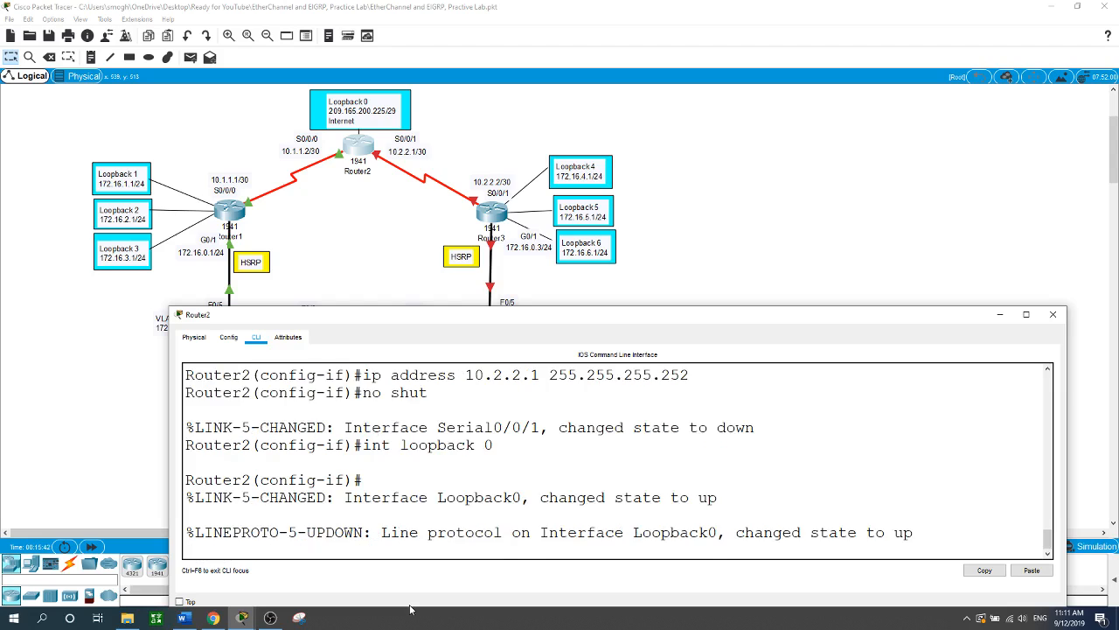
pyautogui.press('Return')
pyautogui.write('ip ad')
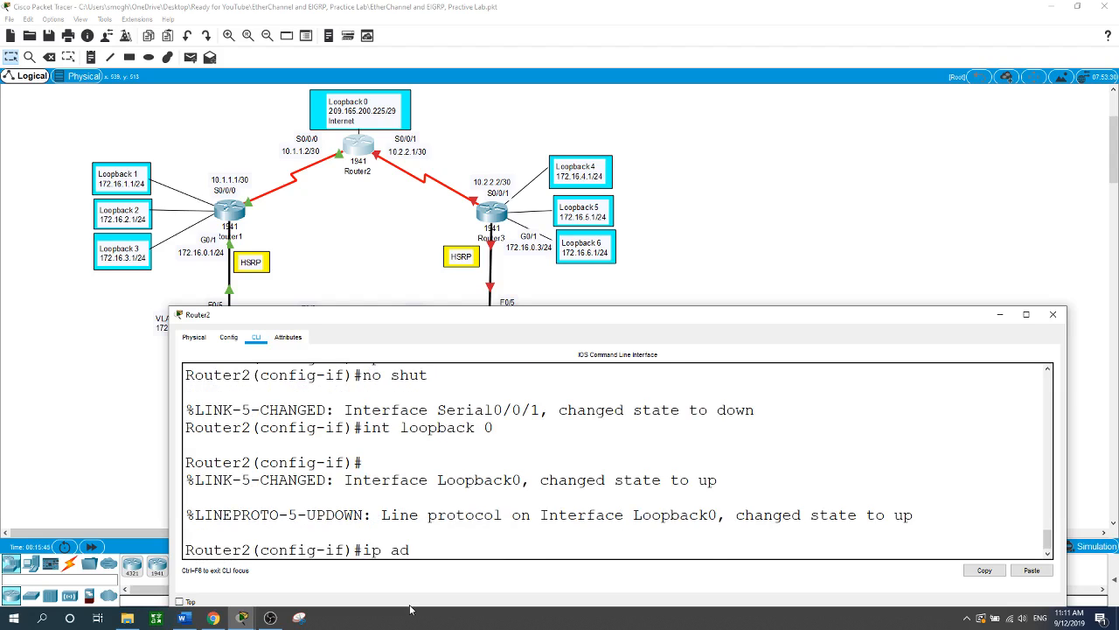
pyautogui.press('Tab')
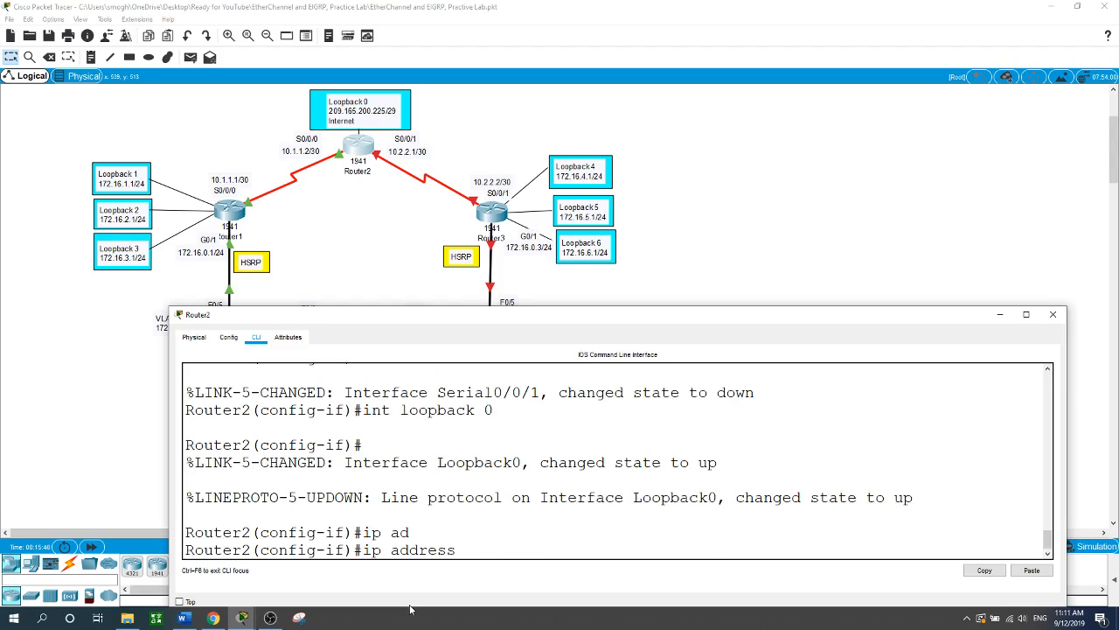
pyautogui.write('209.165.200.225')
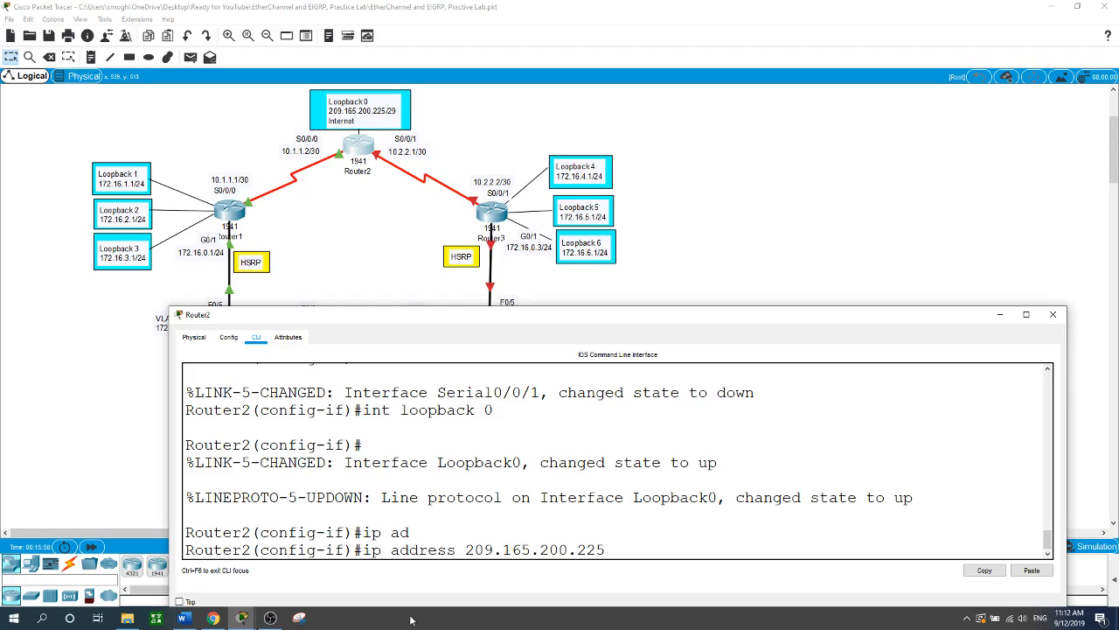
pyautogui.write('255.255.255.248')
pyautogui.press('Return')
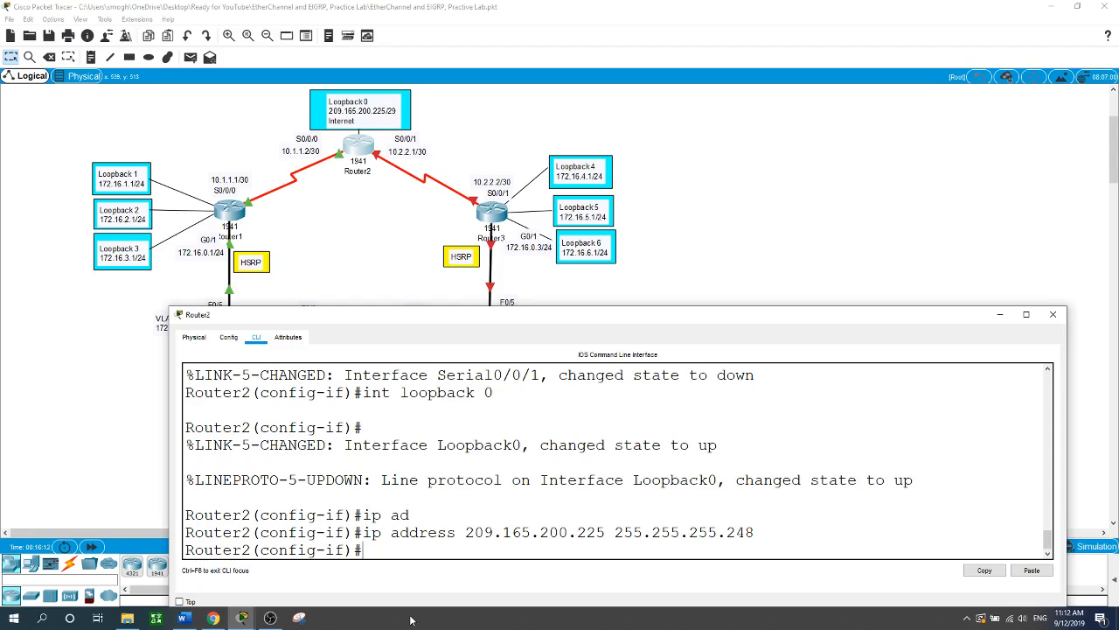
# - Add a default route 0.0.0.0 0.0.0.0 out Loopback0, then open Router3's command line
pyautogui.write('exit')
pyautogui.press('Return')
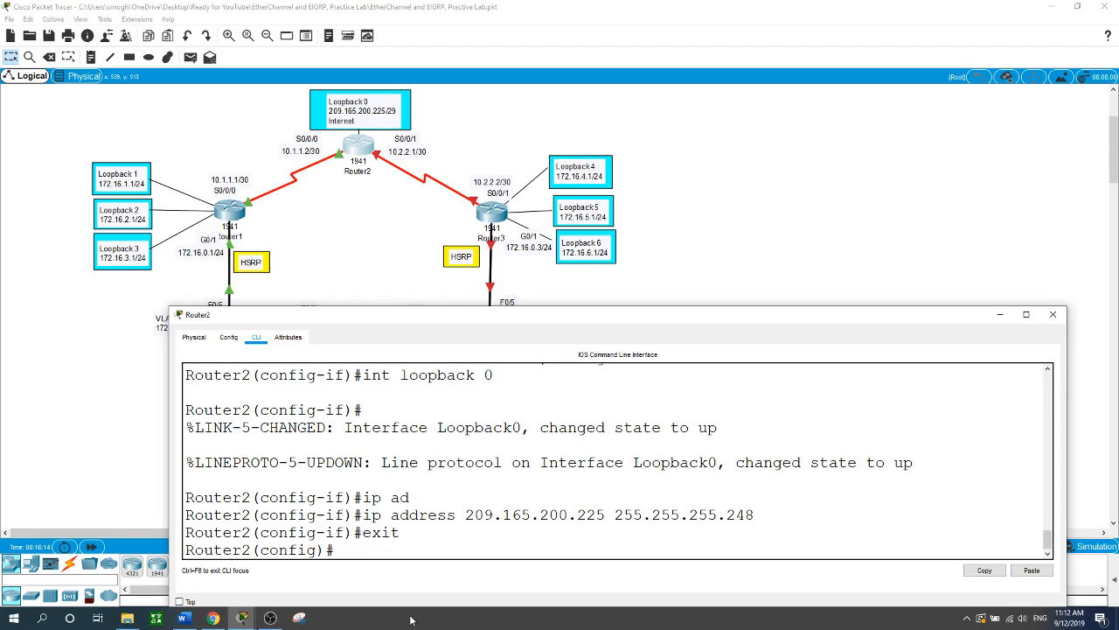
pyautogui.write('ip route 0.0.0.0 0.0.0.0')
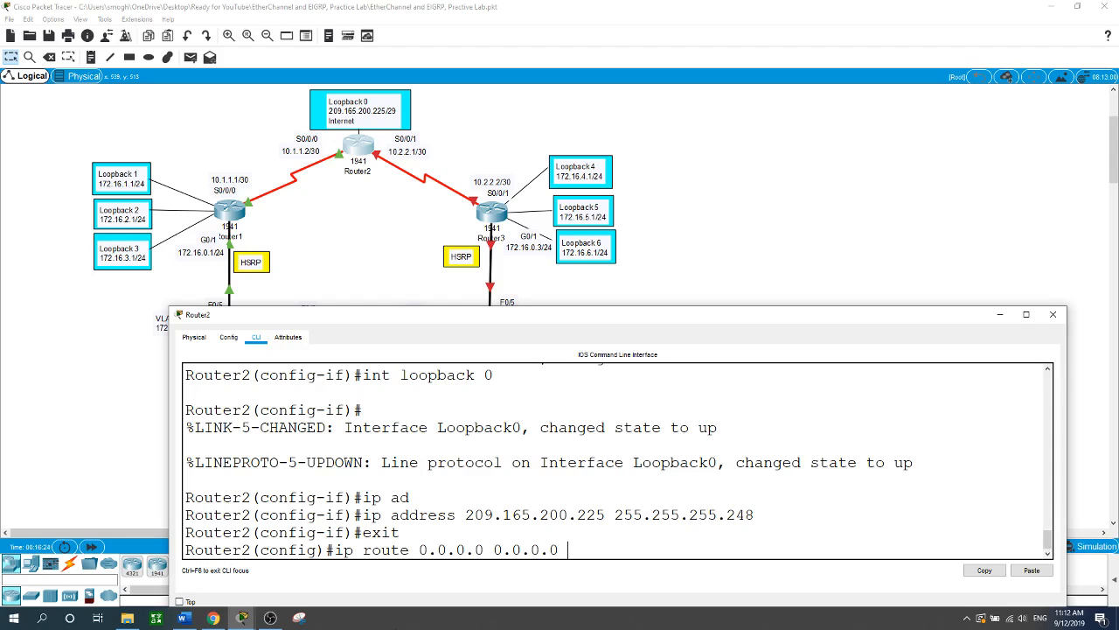
pyautogui.write('loopback 0')
pyautogui.press('Return')
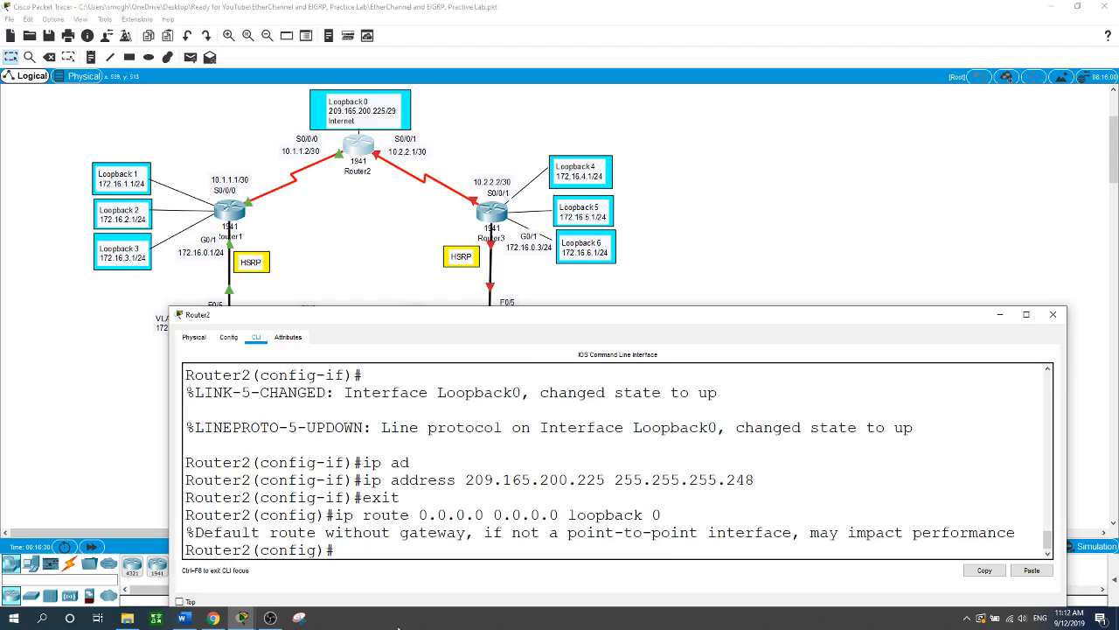
pyautogui.press('Return')
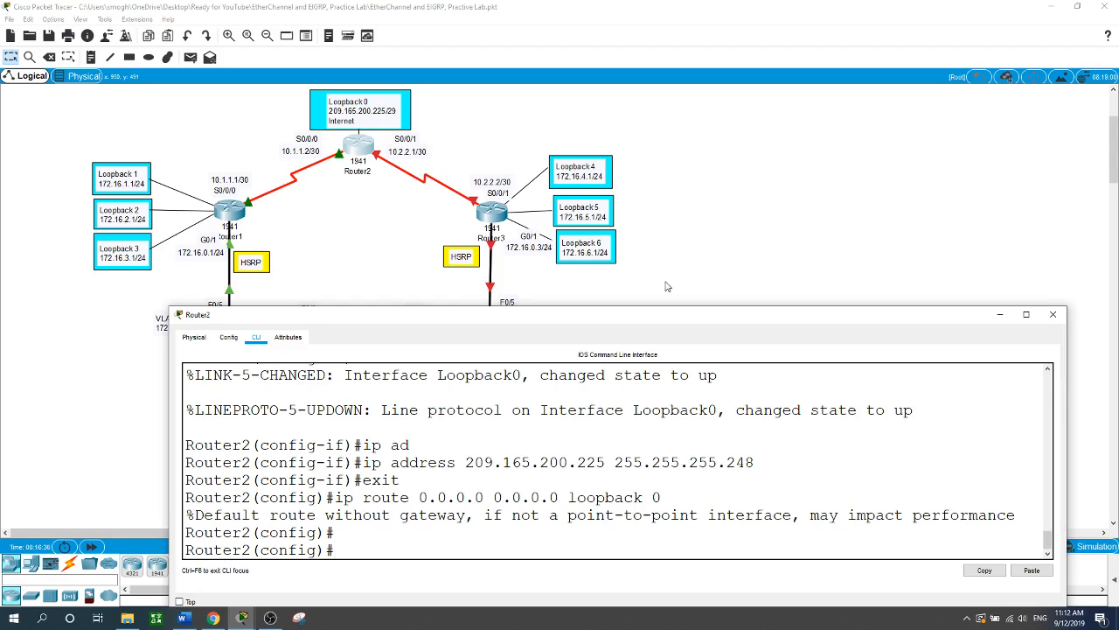
pyautogui.click(1053, 314)
# - On Router3's console, enter global configuration mode and set the hostname to Router3
pyautogui.click(494, 217)
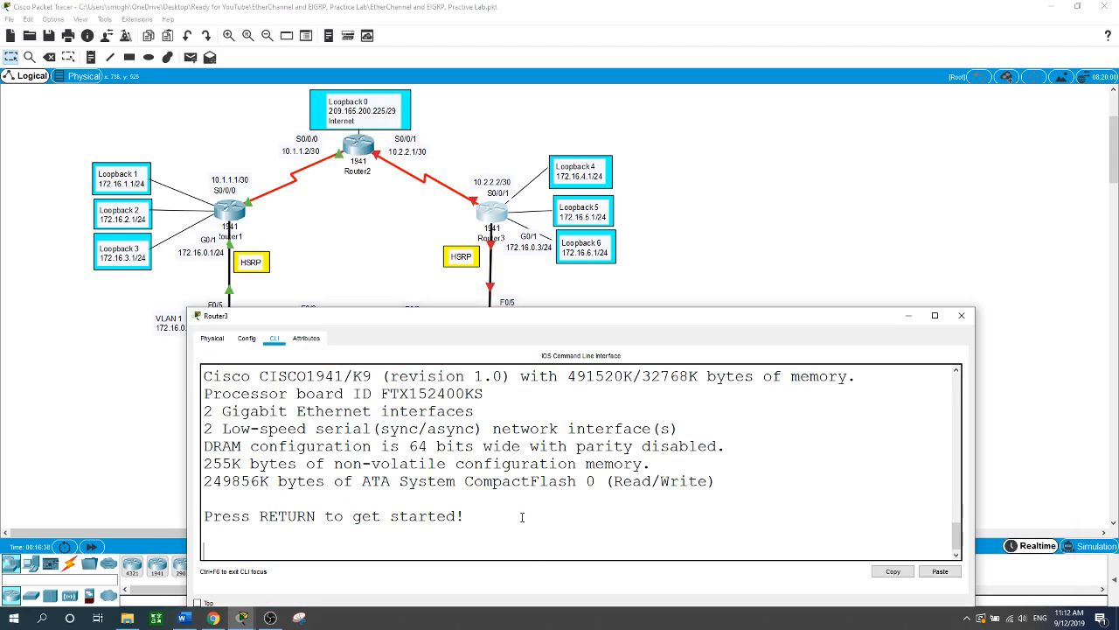
pyautogui.press('Return')
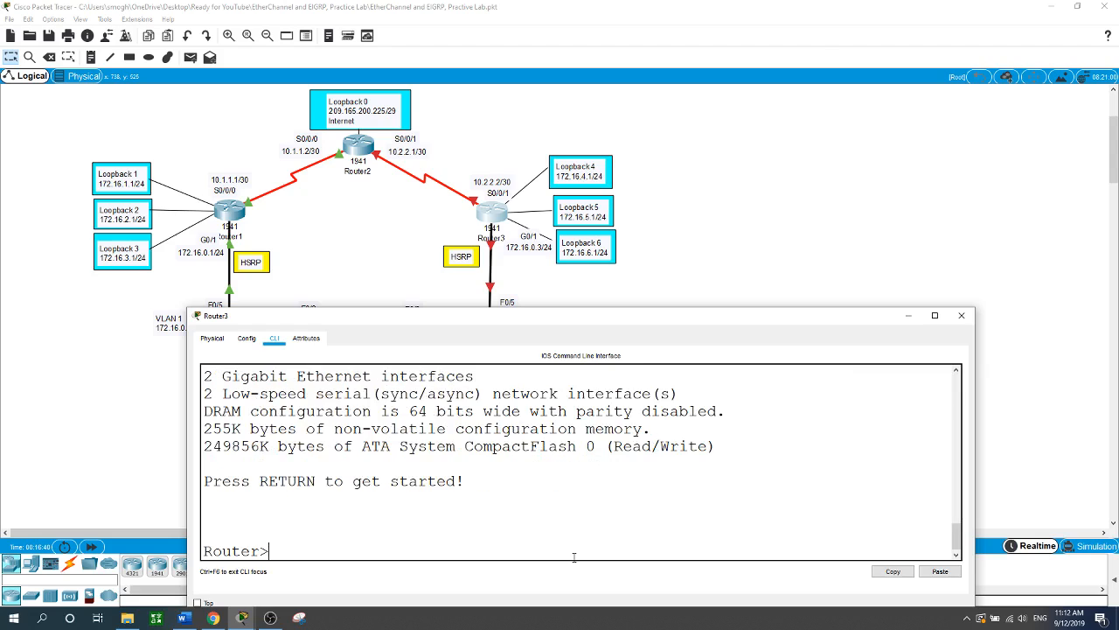
pyautogui.write('en')
pyautogui.press('Return')
pyautogui.write('conf')
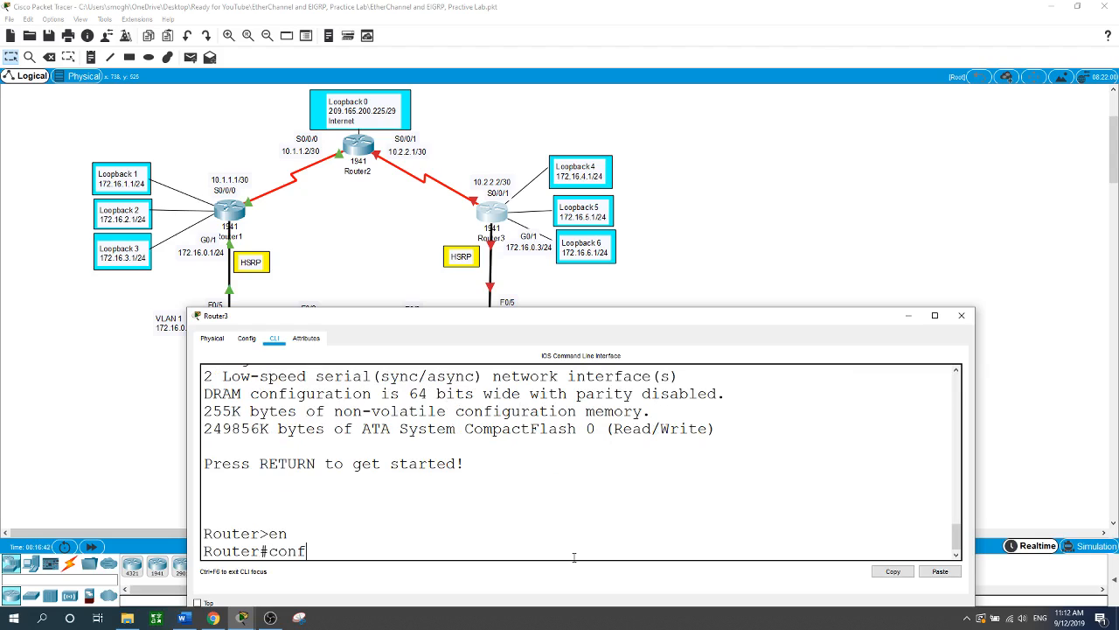
pyautogui.write(' t')
pyautogui.press('Return')
pyautogui.write('host')
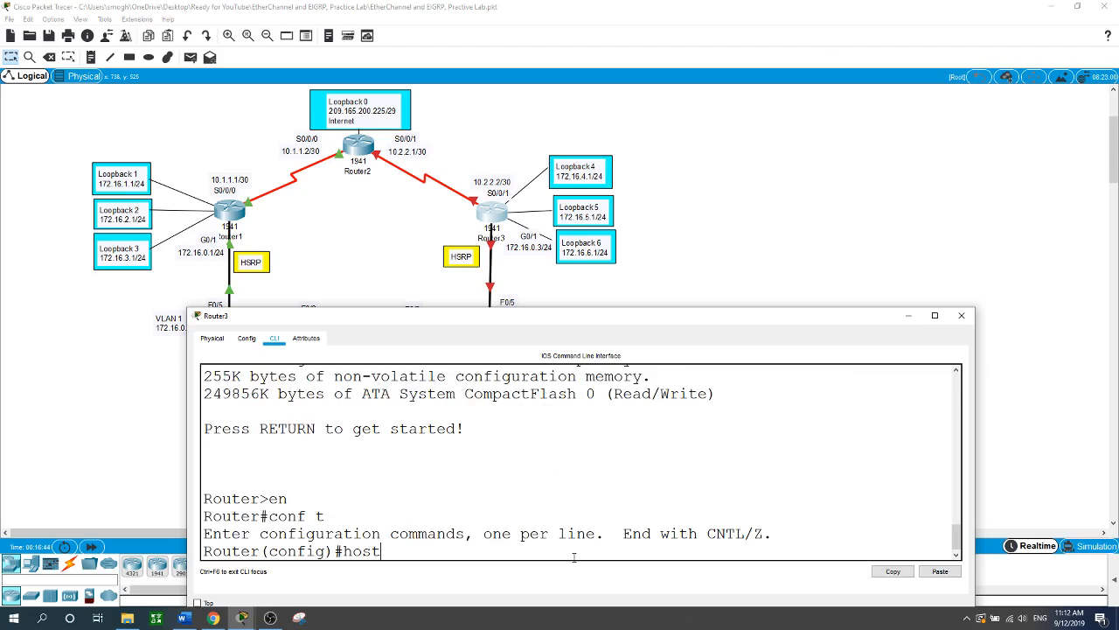
pyautogui.write('name Router3')
pyautogui.press('Return')
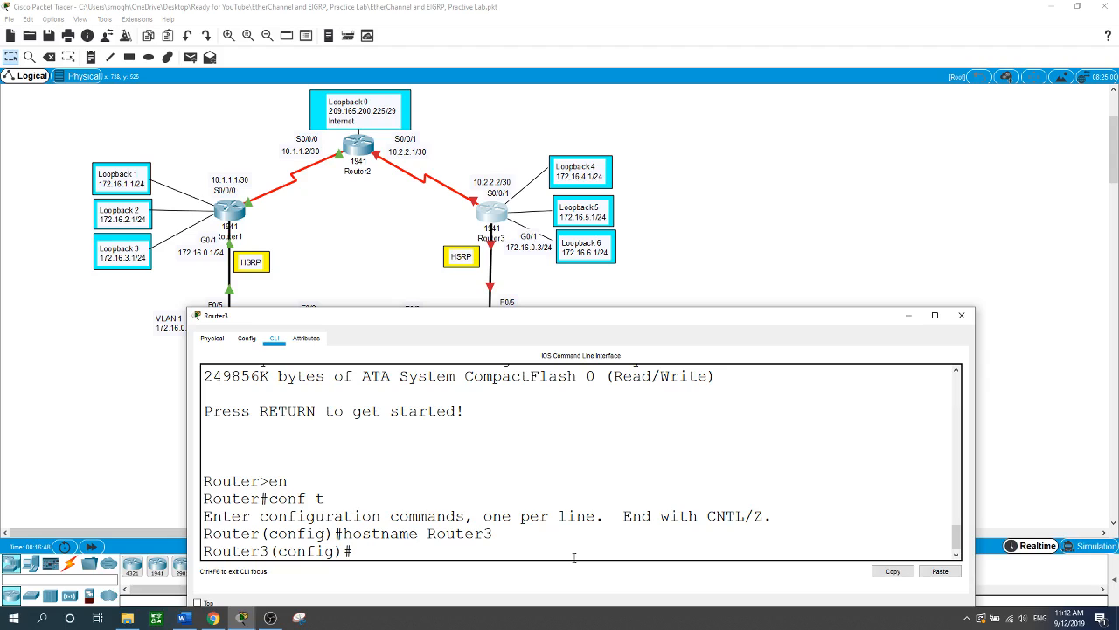
# - Give G0/1 the address 172.16.0.3 255.255.255.0 and bring it up with no shut
pyautogui.write('int g0/1')
pyautogui.press('Return')
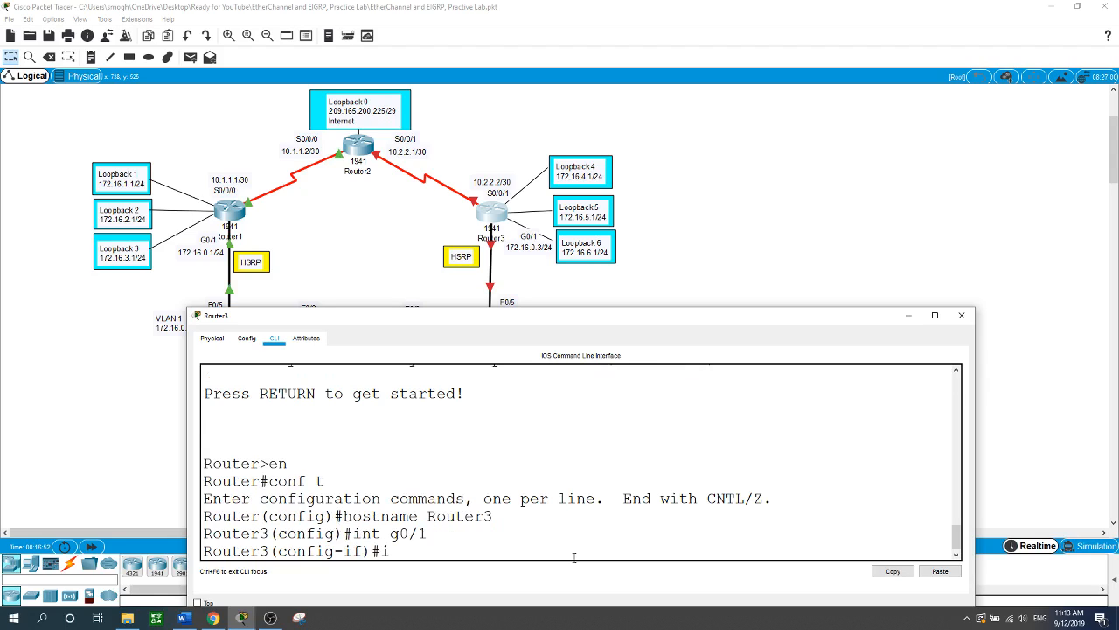
pyautogui.write('ip address 172.16.0.3 255.2')
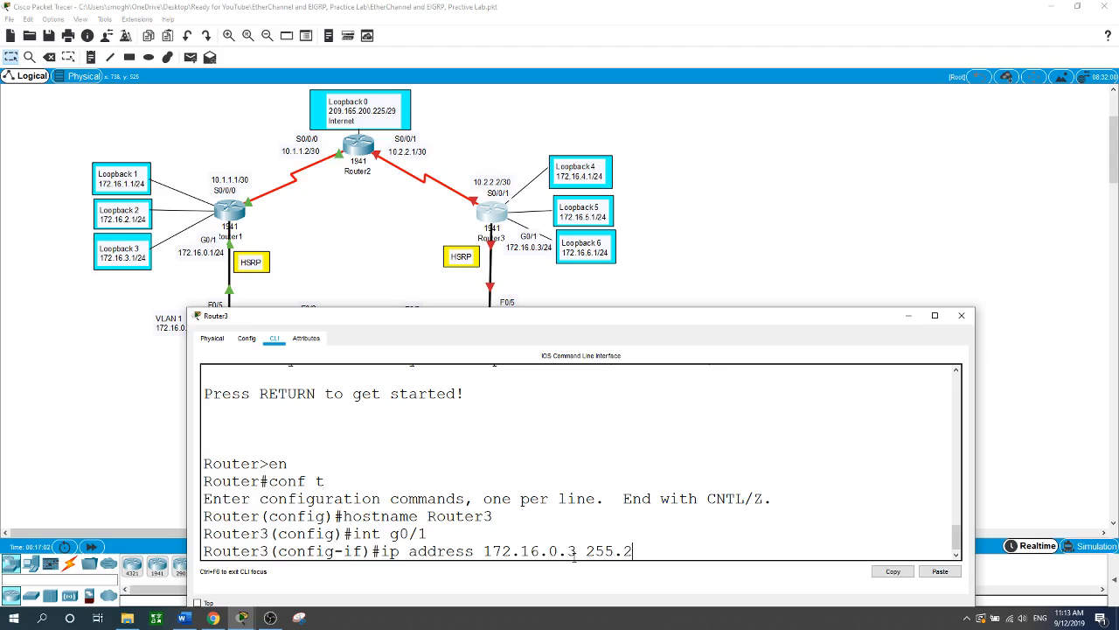
pyautogui.write('55.255.0')
pyautogui.press('Return')
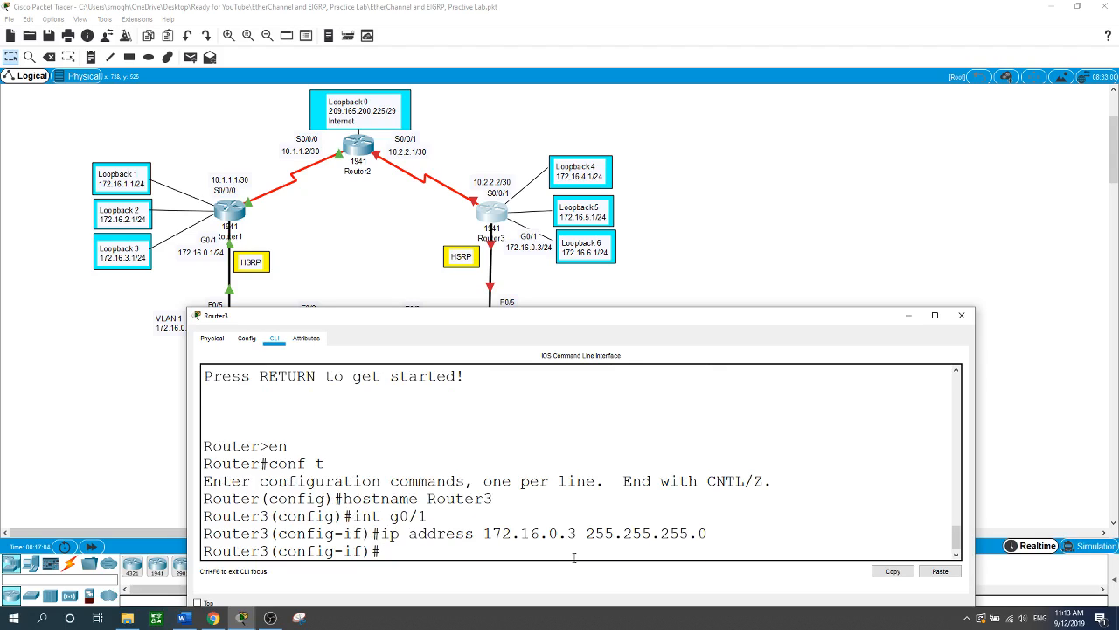
pyautogui.write('no shut')
pyautogui.press('Return')
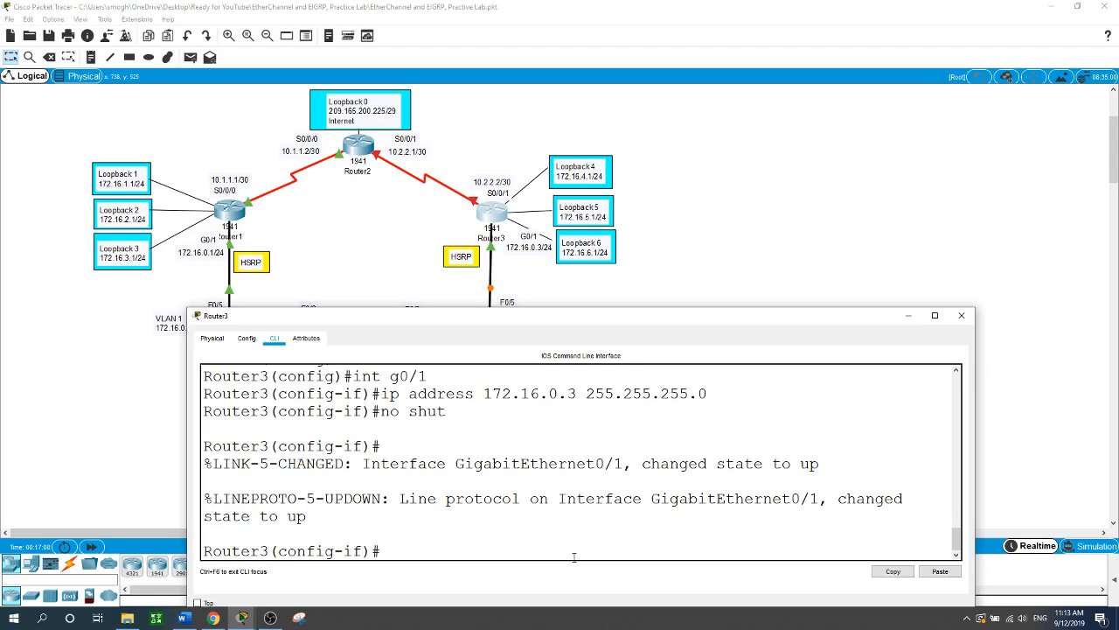
# - Assign Serial0/0/1 the address 10.2.2.2 255.255.255.252 and bring it up
pyautogui.write('int s0/0/1')
pyautogui.press('Return')
pyautogui.write('i')
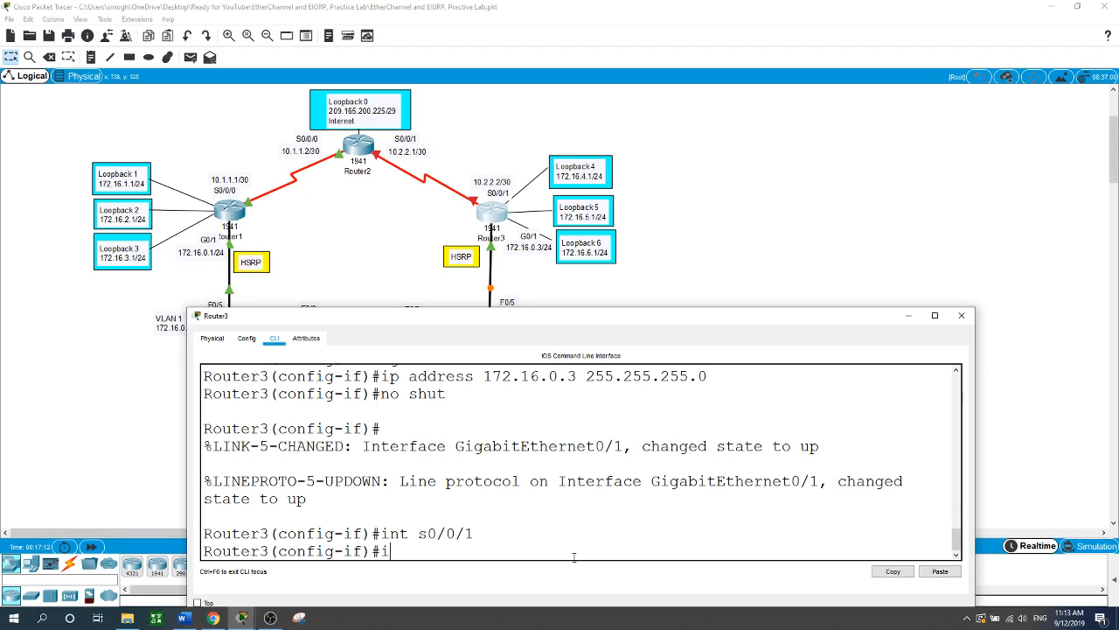
pyautogui.write('p ad')
pyautogui.press('Tab')
pyautogui.write('1')
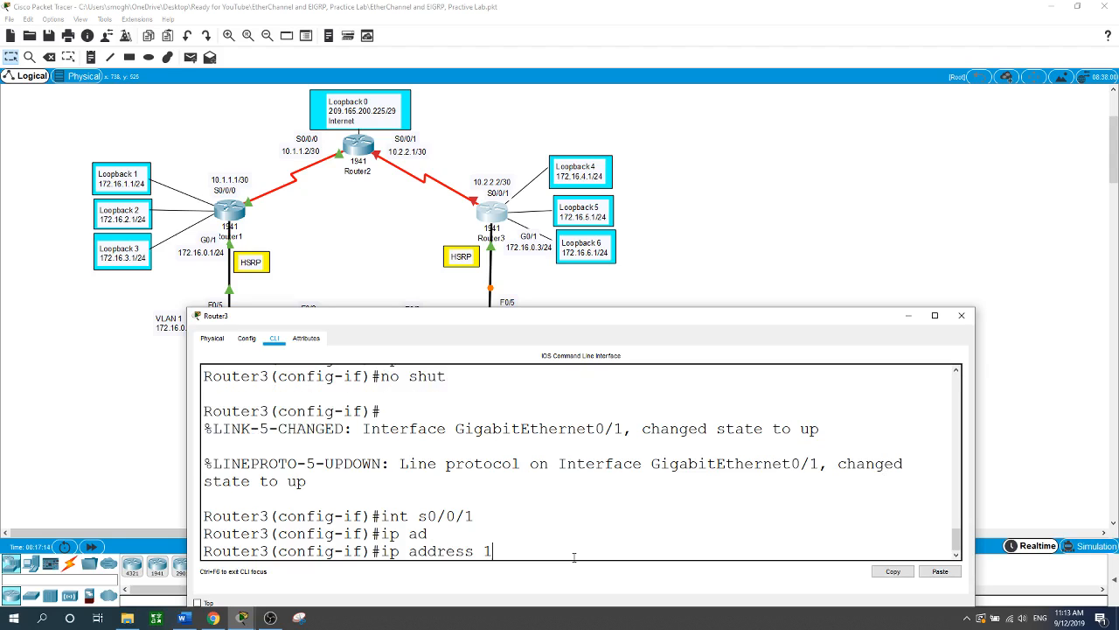
pyautogui.write('0.2.2.2 255.255.255.252')
pyautogui.press('Return')
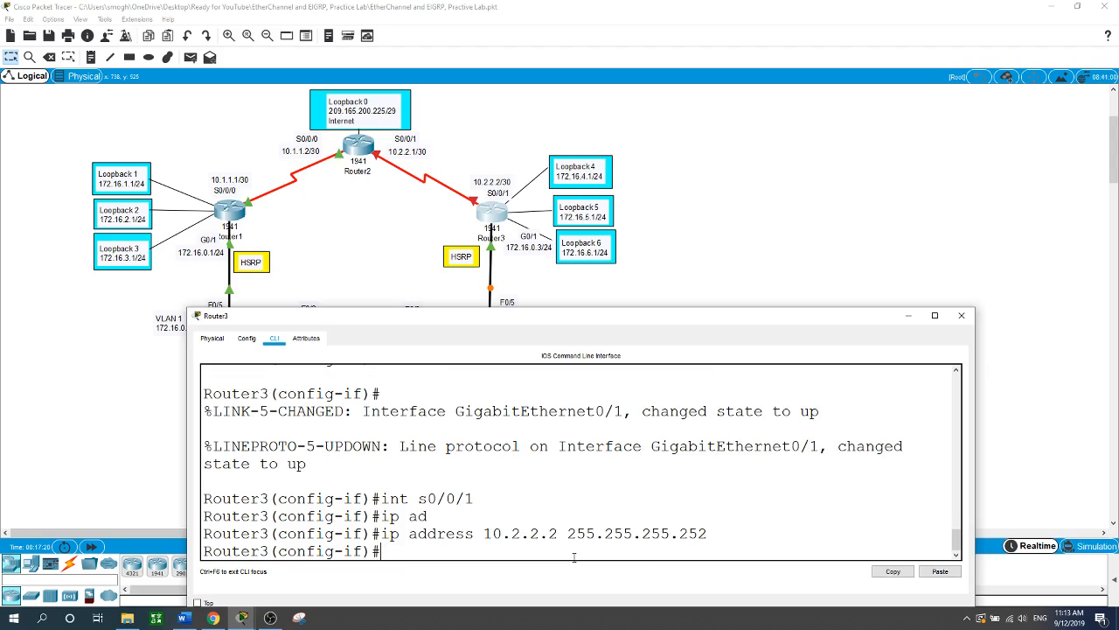
pyautogui.write('no shut')
pyautogui.press('Return')
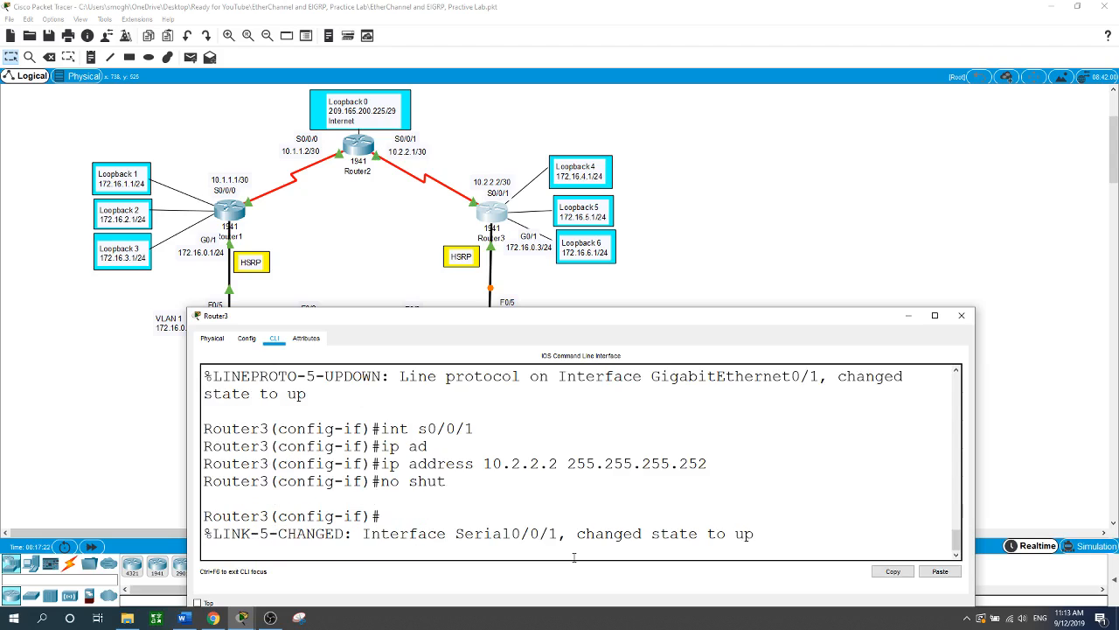
pyautogui.press('Return')
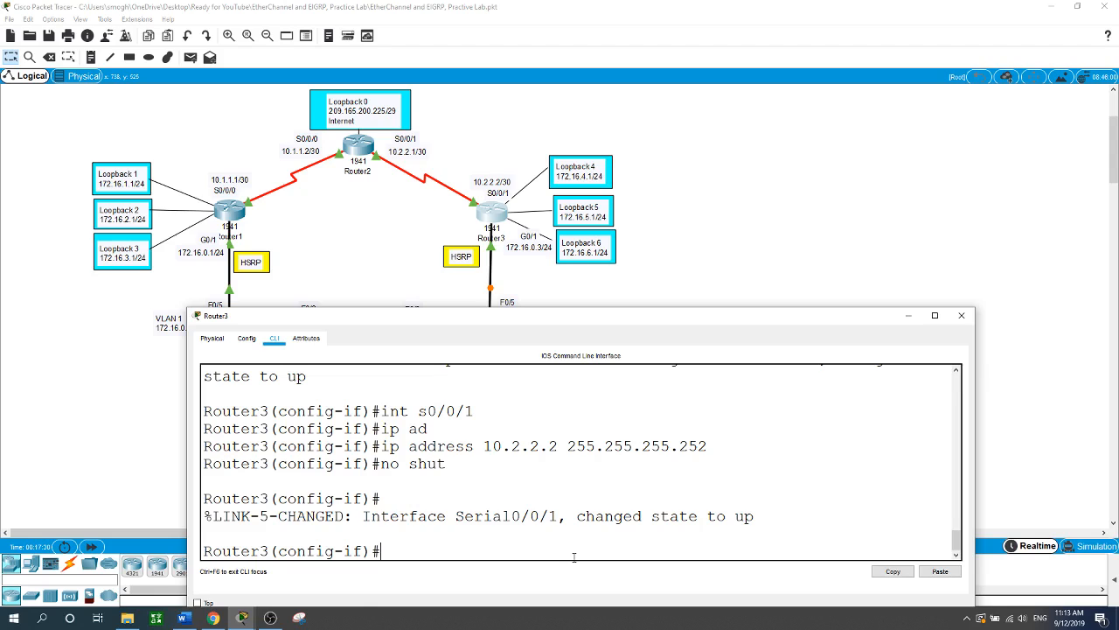
# - Start the interface loopback 4 command, correcting a mistyped interface command
pyautogui.write('int')
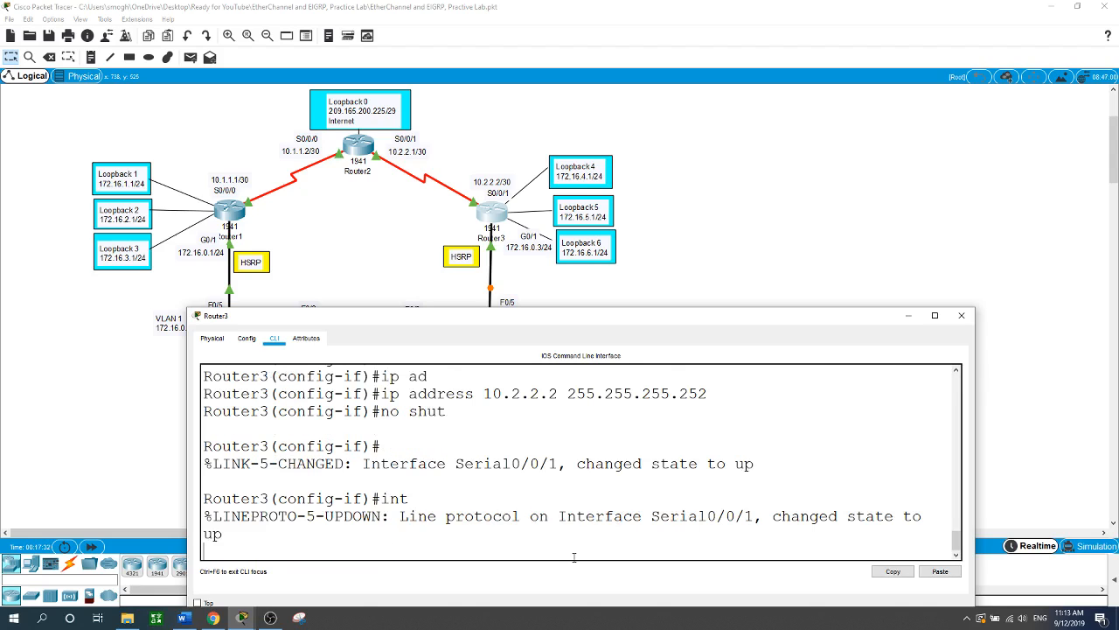
pyautogui.press('Return')
pyautogui.write('ing')
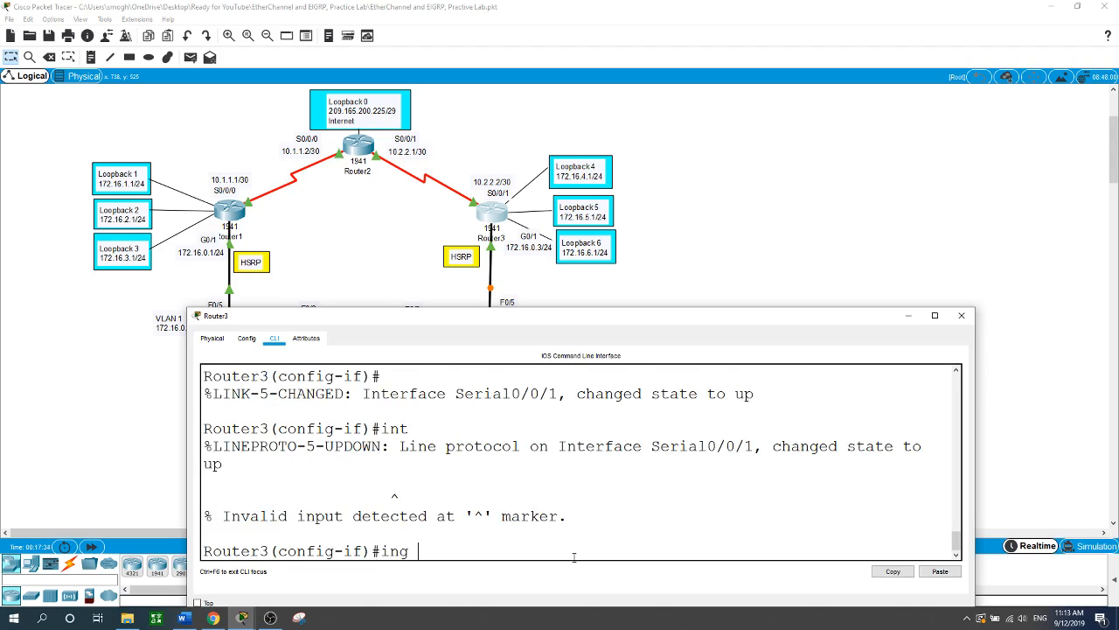
pyautogui.press('BackSpace')
pyautogui.write('t loopback 4')
# - Create Loopback 4 with 172.16.4.1 and Loopback 5 with 172.16.5.1 255.255.255.0
pyautogui.press('Return')
pyautogui.press('Return')
pyautogui.write('ip ad')
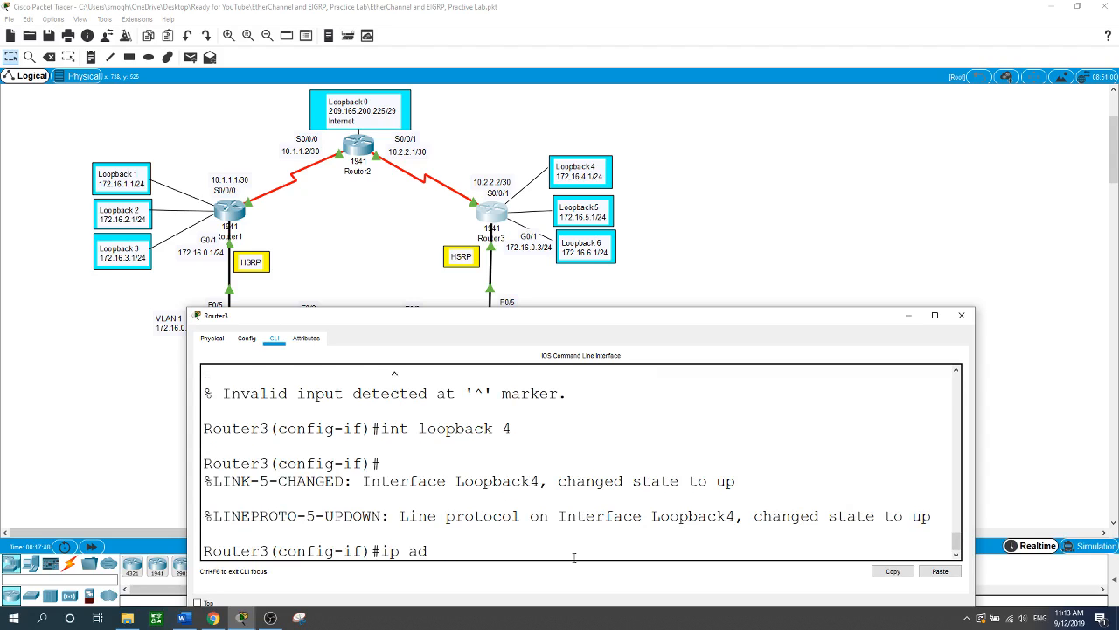
pyautogui.press('Tab')
pyautogui.write('172.')
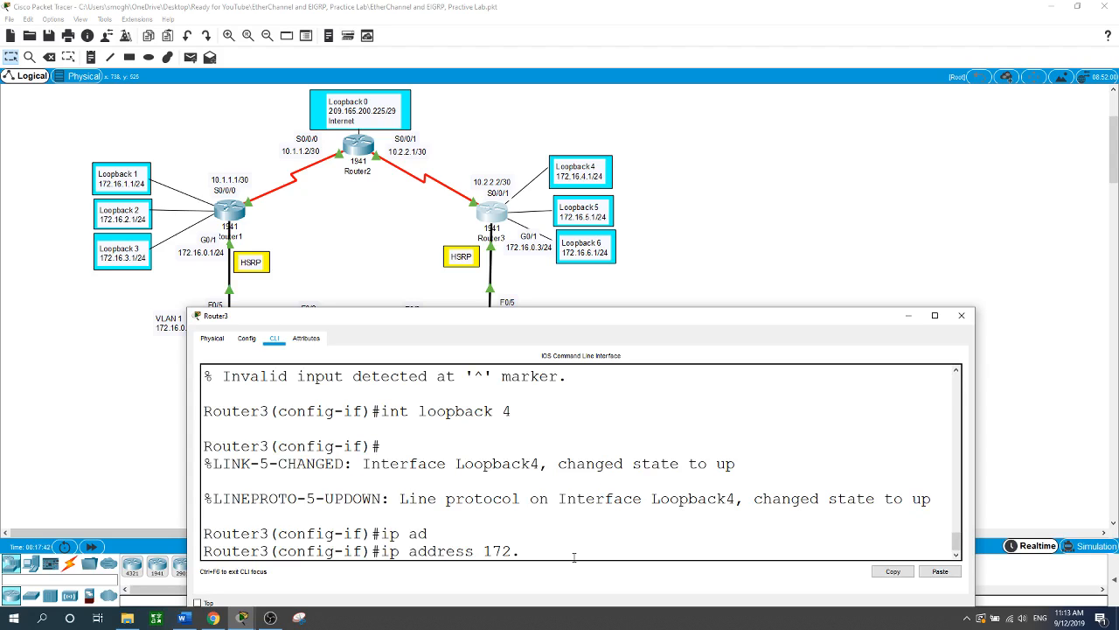
pyautogui.write('16.4.1 255.255.255.255.0')
pyautogui.press('Return')
pyautogui.write('i')
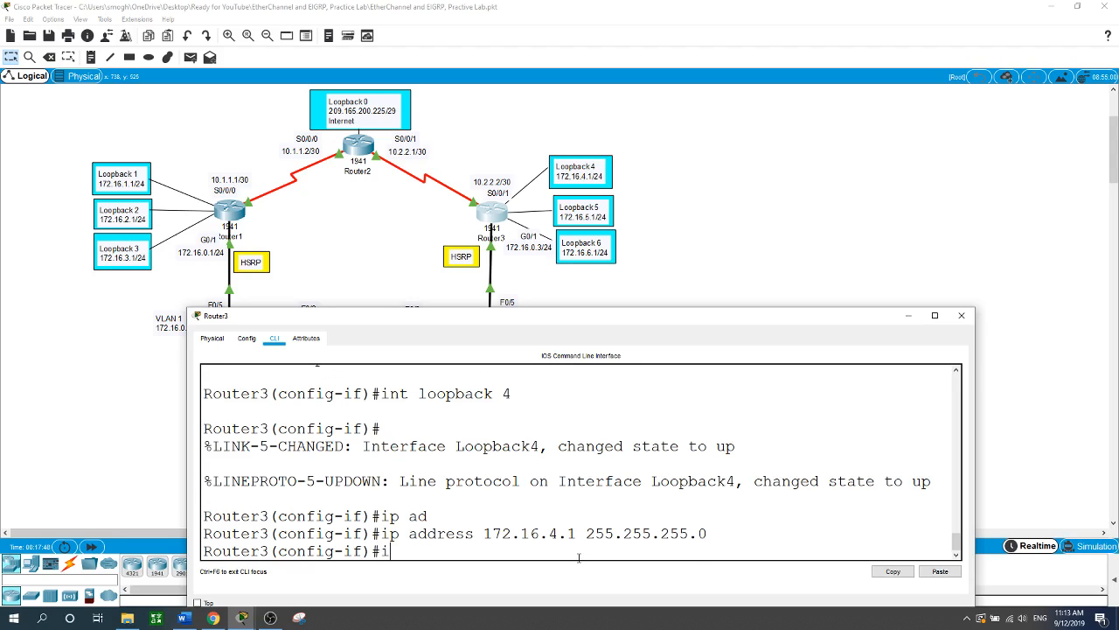
pyautogui.write('nt loopback 5')
pyautogui.press('Return')
pyautogui.write('i')
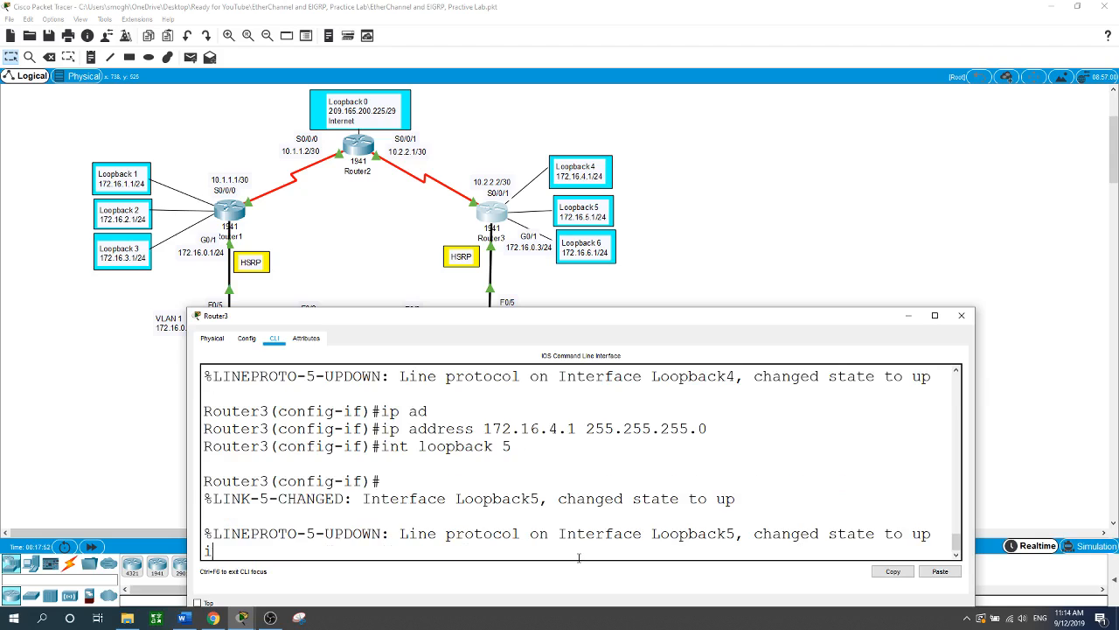
pyautogui.write('p ad')
pyautogui.press('Tab')
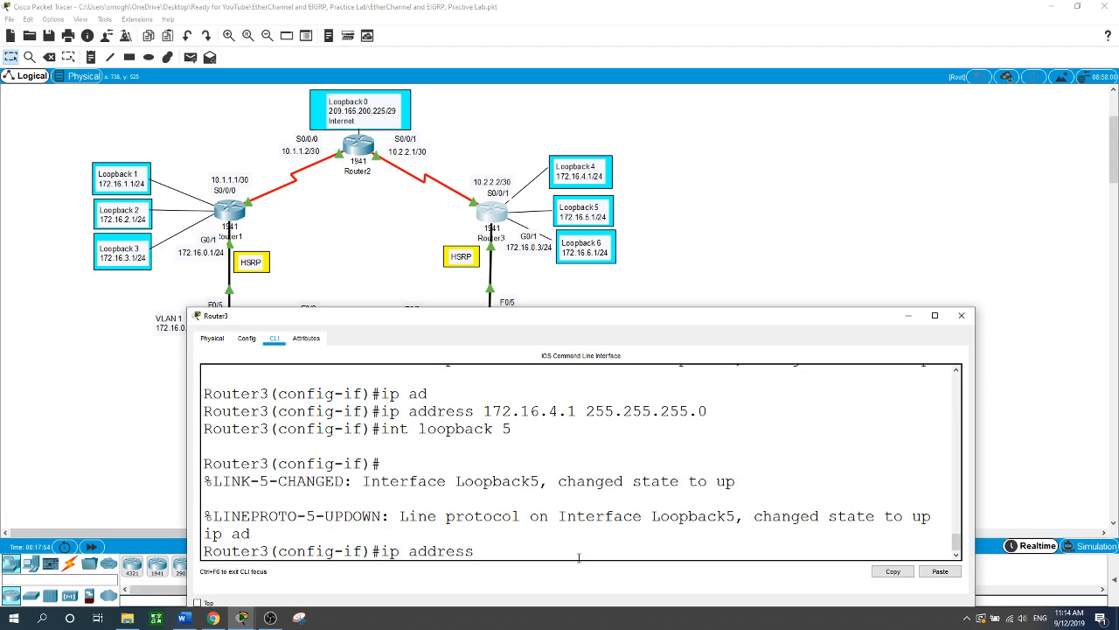
pyautogui.write('172.16.5.1 255.255.2')
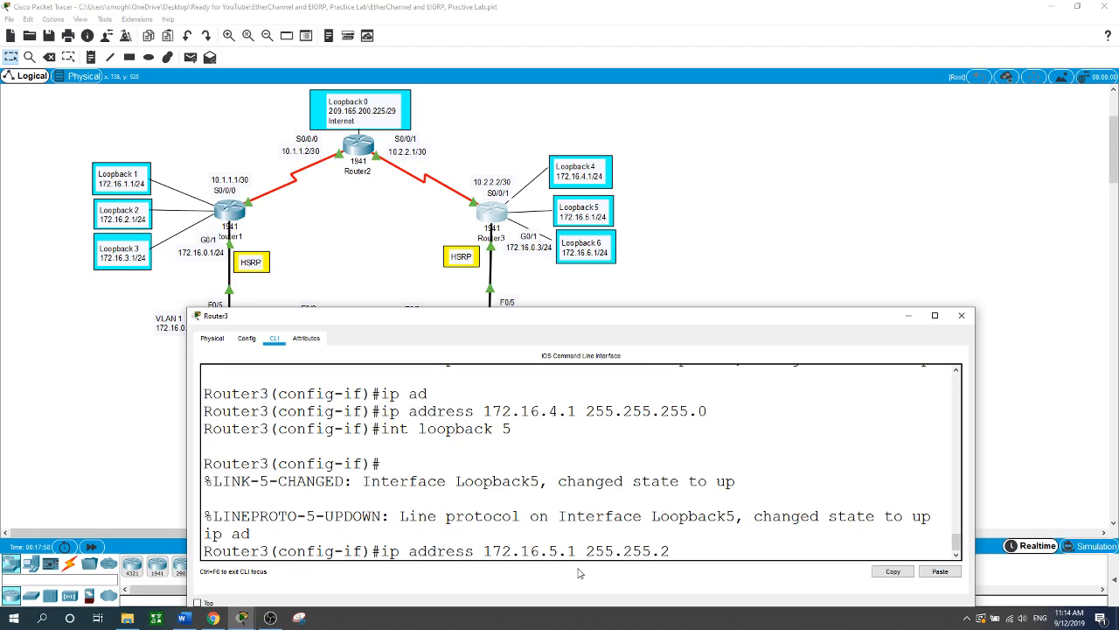
pyautogui.write('55.0')
pyautogui.press('Return')
# - Create Loopback 6 with 172.16.6.1 255.255.255.0 and close Router3's console
pyautogui.write('int')
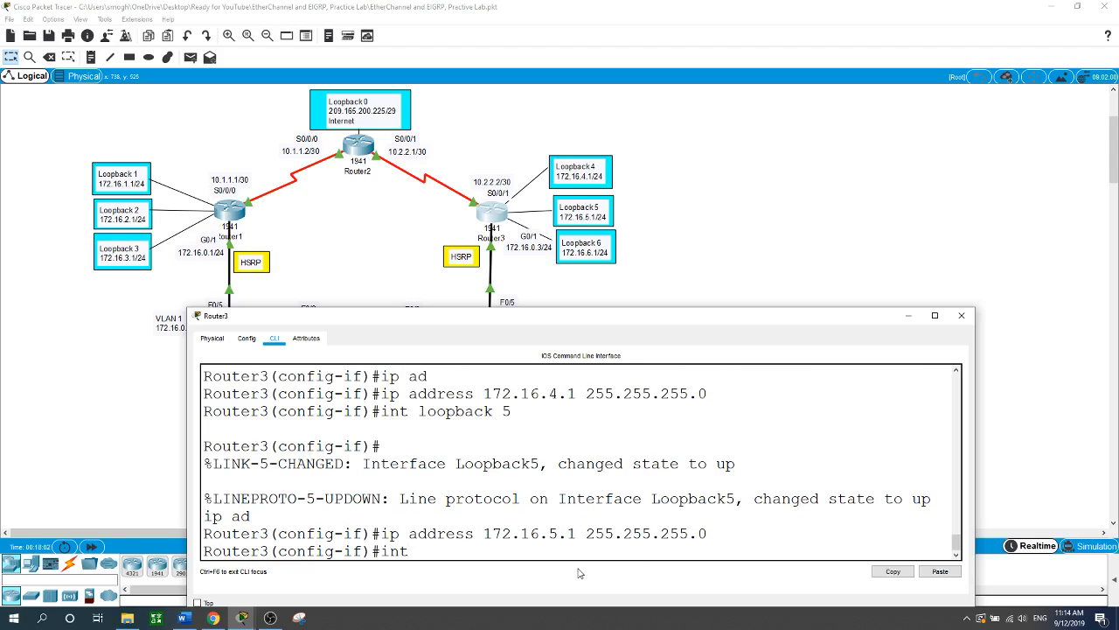
pyautogui.write(' loopback 6')
pyautogui.press('Return')
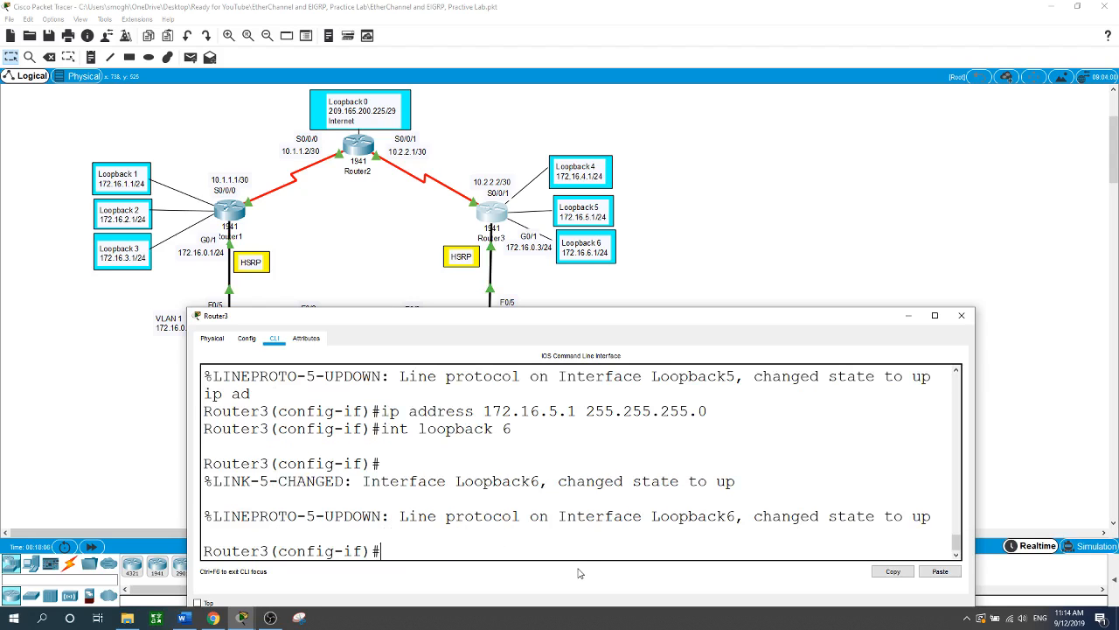
pyautogui.write('i')
pyautogui.write('p ad')
pyautogui.press('Tab')
pyautogui.write('172.')
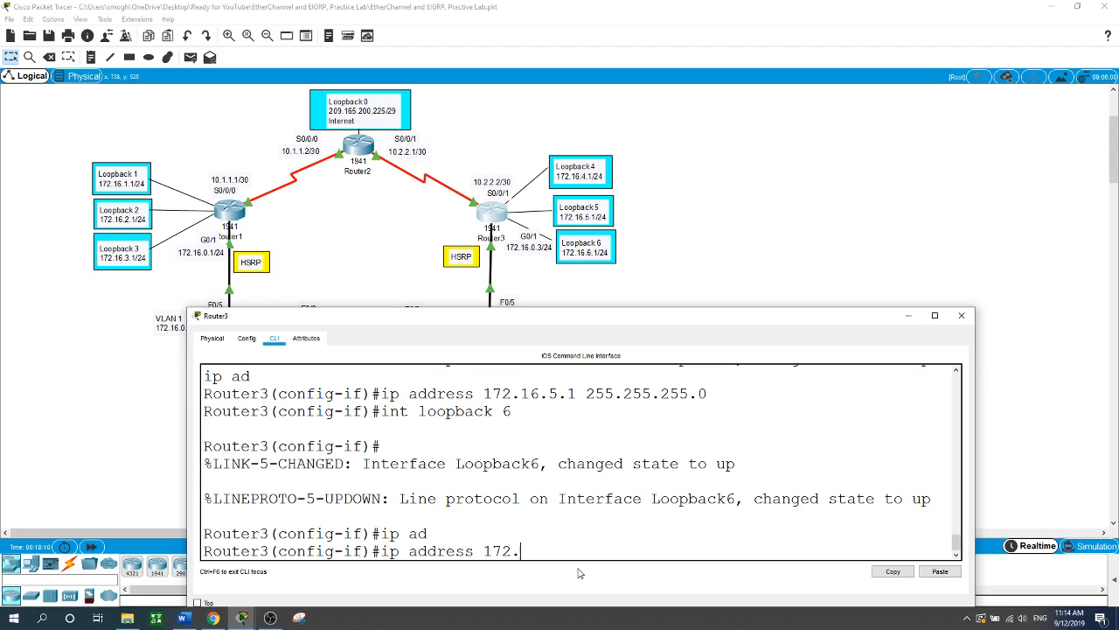
pyautogui.write('16.6.1 255.255.255.0')
pyautogui.press('Return')
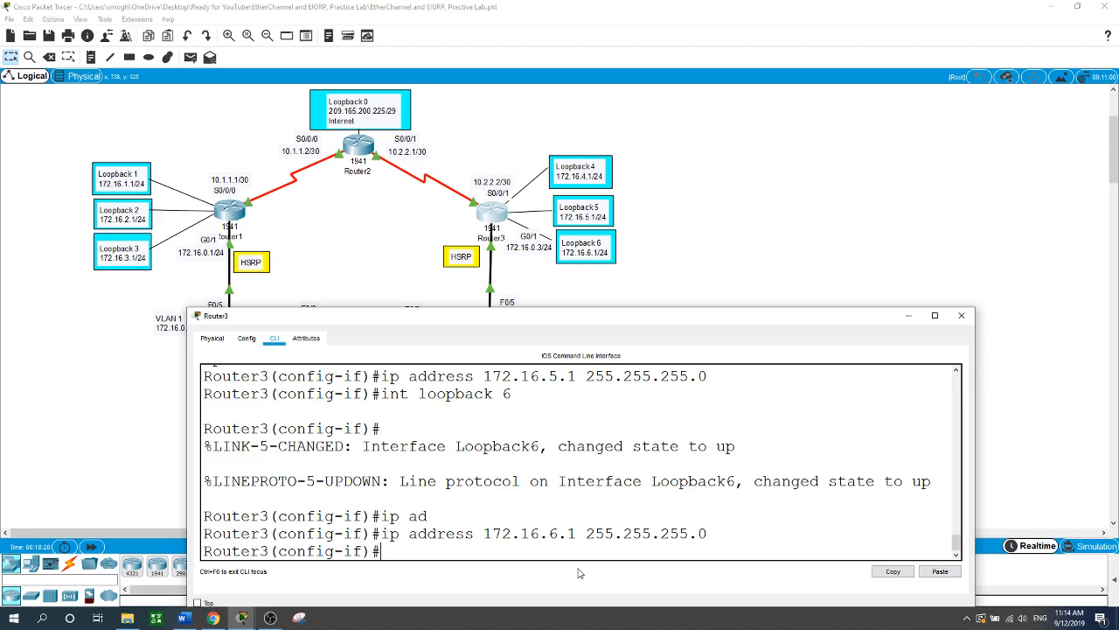
pyautogui.click(864, 232)
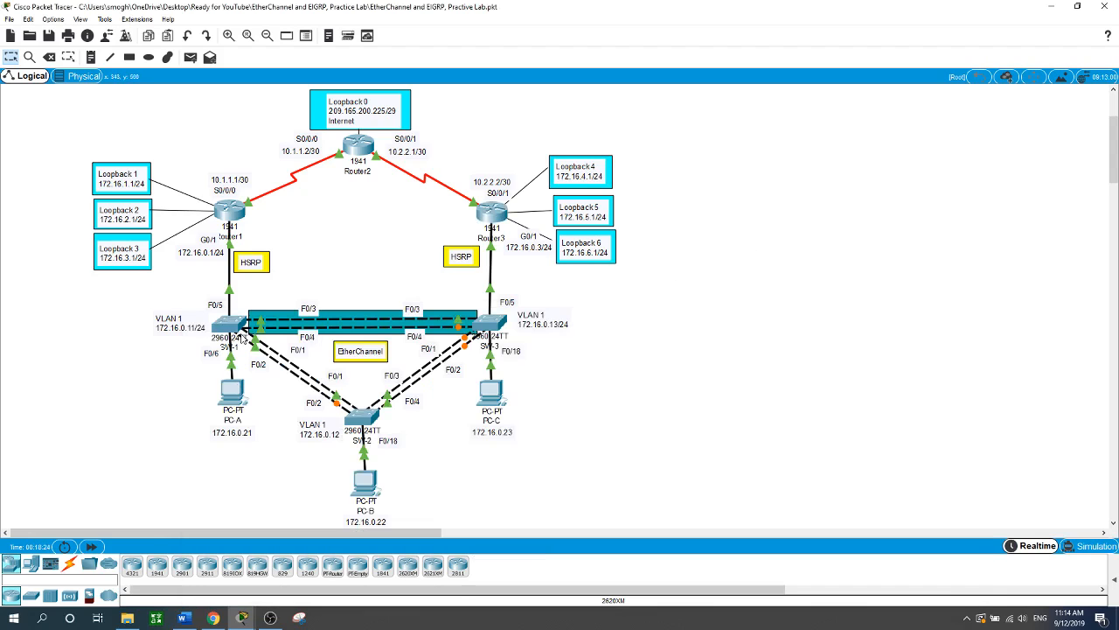
# - On SW-1's console, enter global configuration mode and set the hostname to SW-1
pyautogui.click(232, 328)
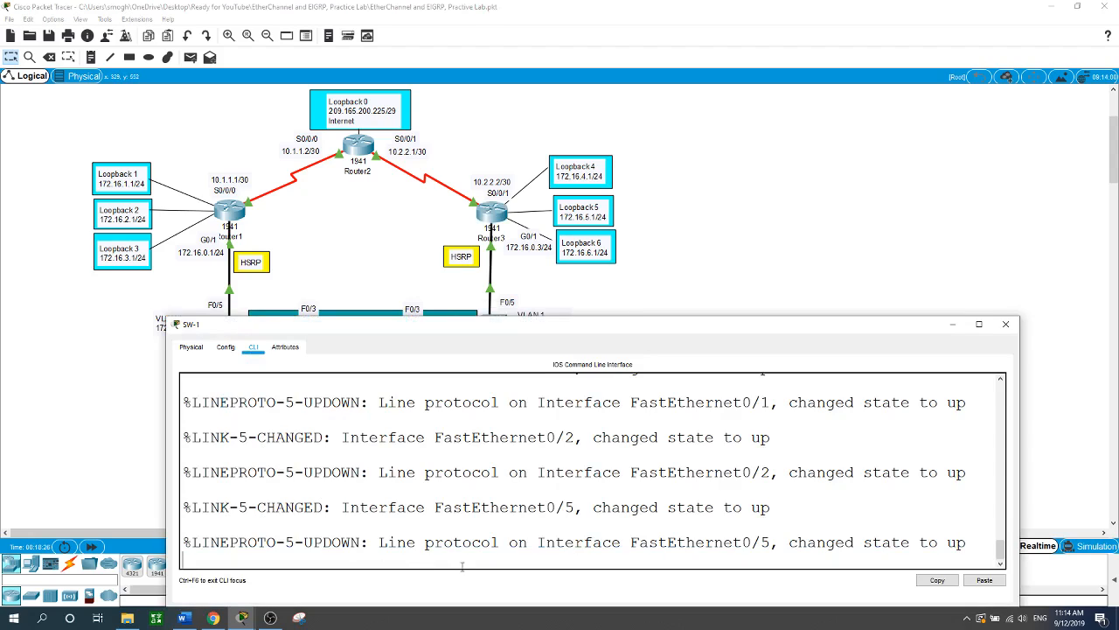
pyautogui.press('Return')
pyautogui.write('en')
pyautogui.press('Return')
pyautogui.write('conf t')
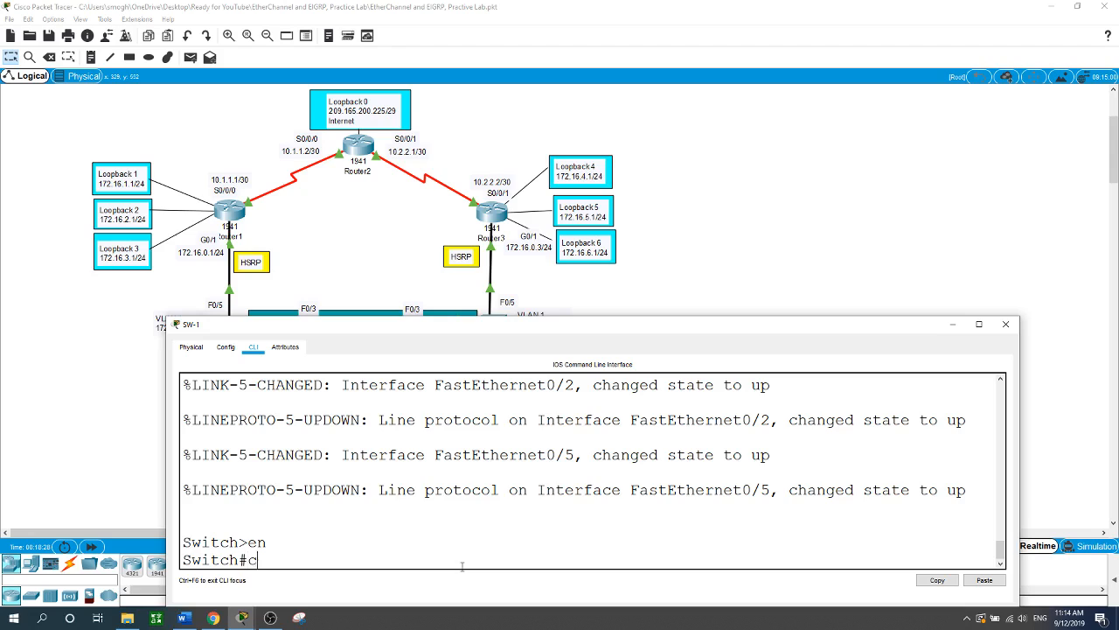
pyautogui.press('Return')
pyautogui.write('hst')
pyautogui.press('BackSpace')
pyautogui.press('BackSpace')
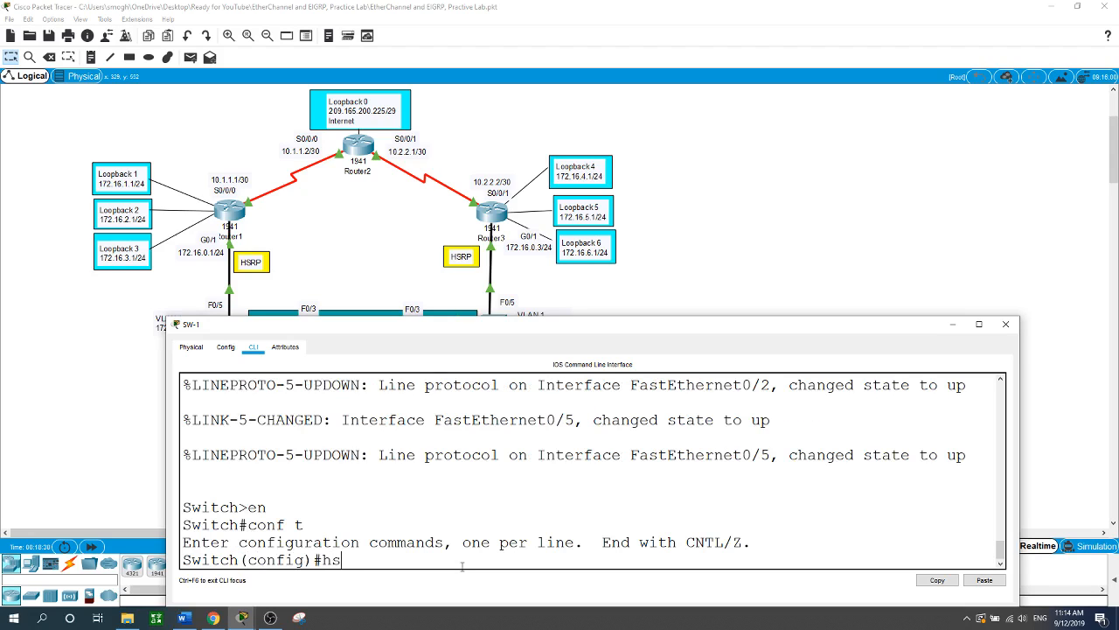
pyautogui.write('ostn')
pyautogui.press('BackSpace')
pyautogui.write('tnae')
pyautogui.press('BackSpace')
pyautogui.write('me SW-1')
pyautogui.press('Return')
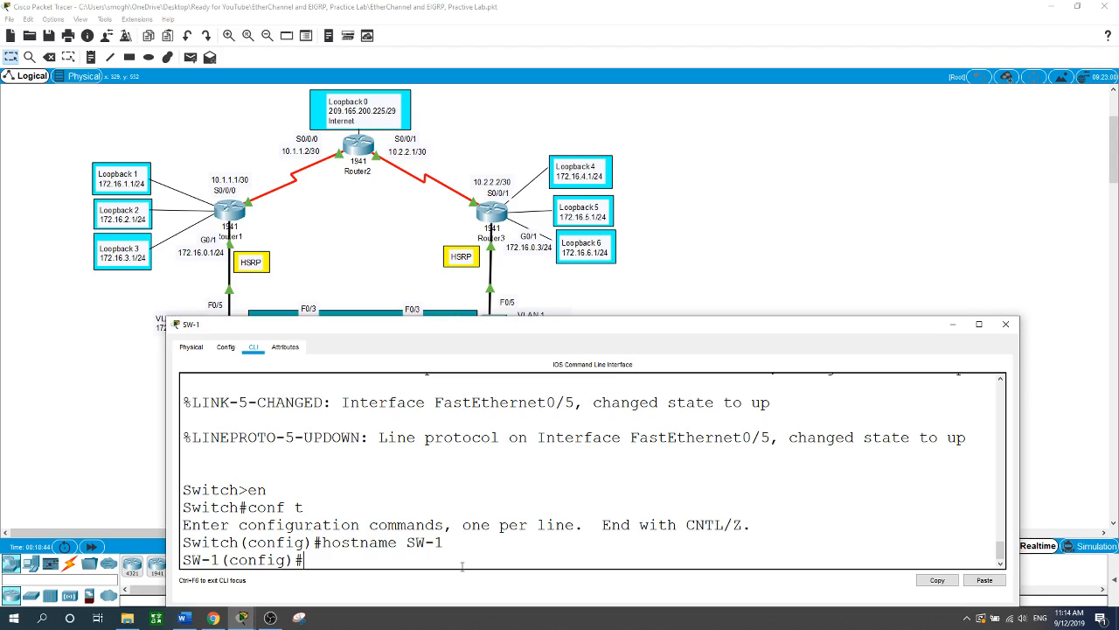
# - Give interface VLAN 1 the address 172.16.0.11 255.255.255.0, enable it, and exit
pyautogui.write('int vlan 1')
pyautogui.press('Return')
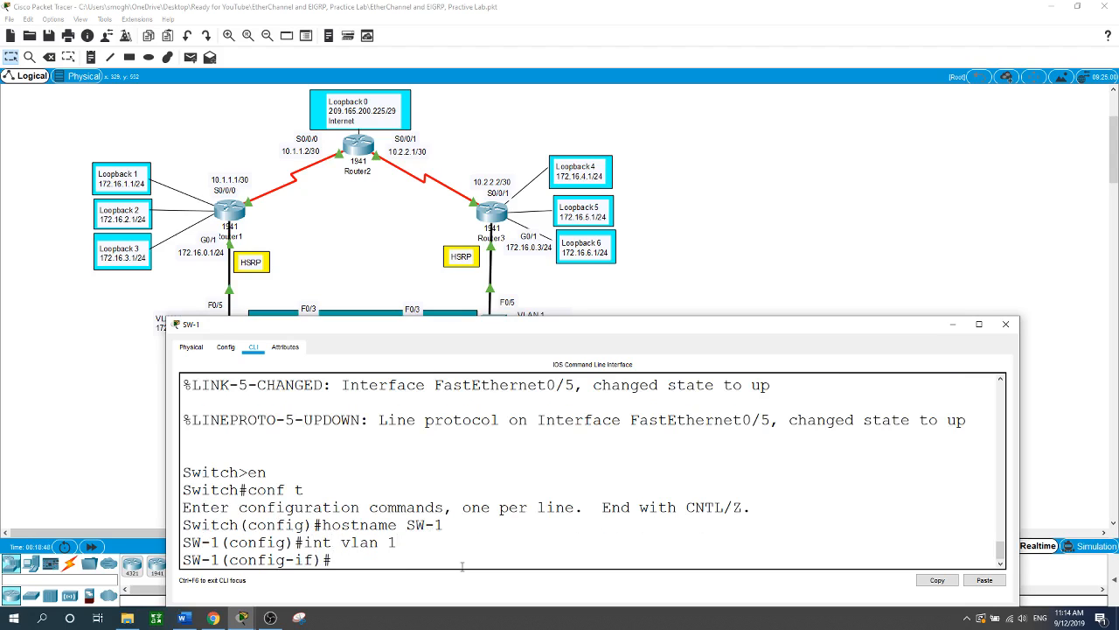
pyautogui.write('ip')
pyautogui.write('d')
pyautogui.press('Tab')
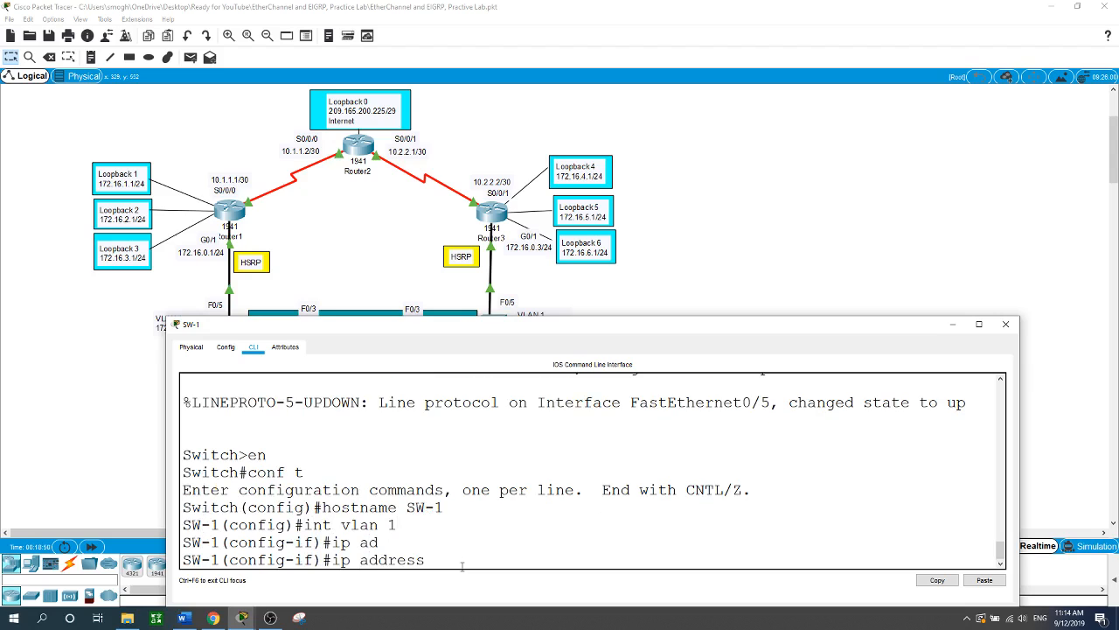
pyautogui.write('172.16.0.11 255.255.255.0')
pyautogui.press('Return')
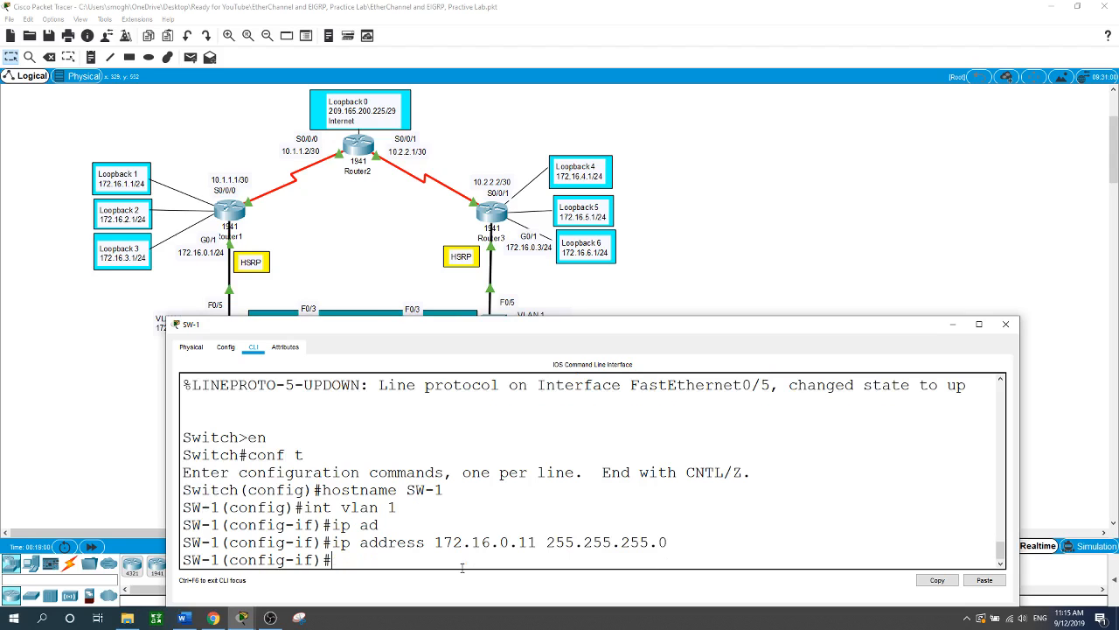
pyautogui.write('no shut')
pyautogui.press('Return')
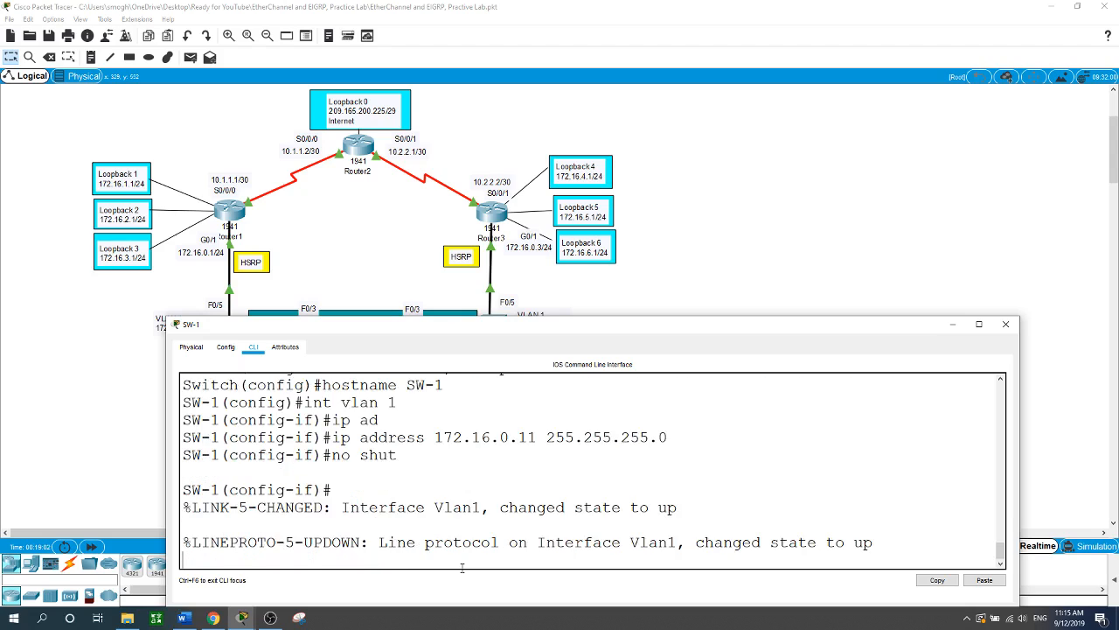
pyautogui.press('Return')
pyautogui.write('exit')
pyautogui.press('Return')
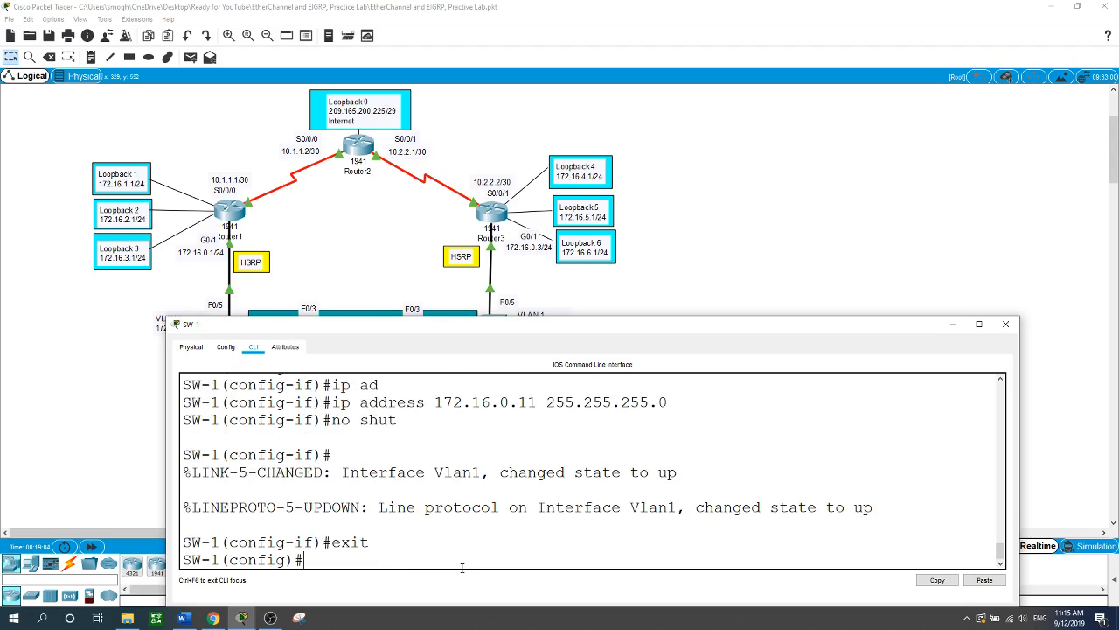
# - Set the switch's default gateway to 172.16.0.2
pyautogui.write('ip de')
pyautogui.press('Tab')
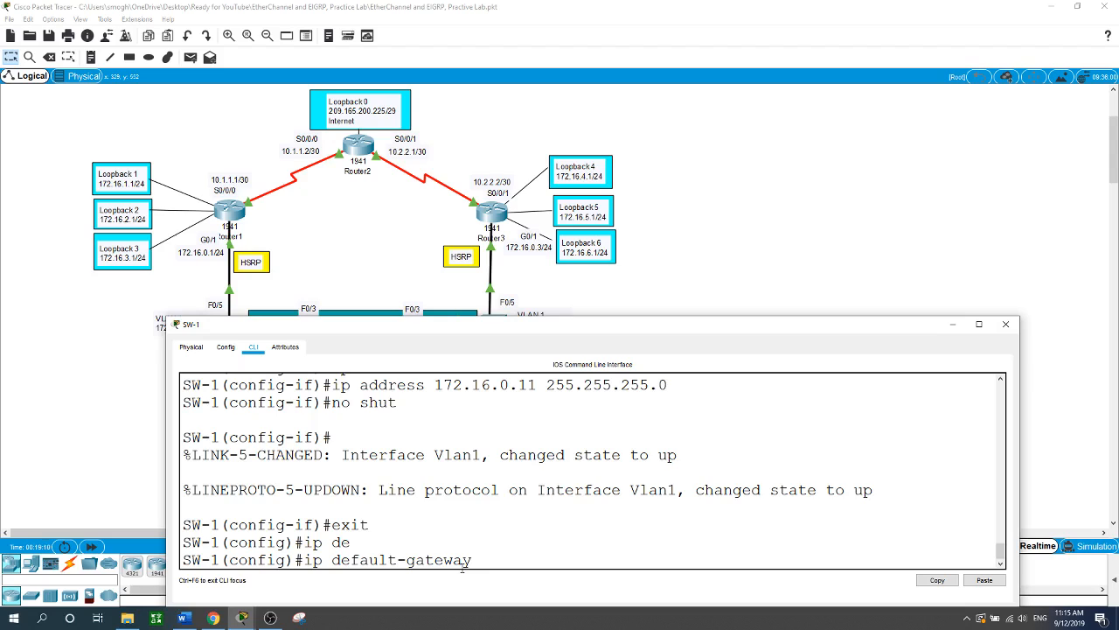
pyautogui.write('172.16.0.2')
pyautogui.press('Return')
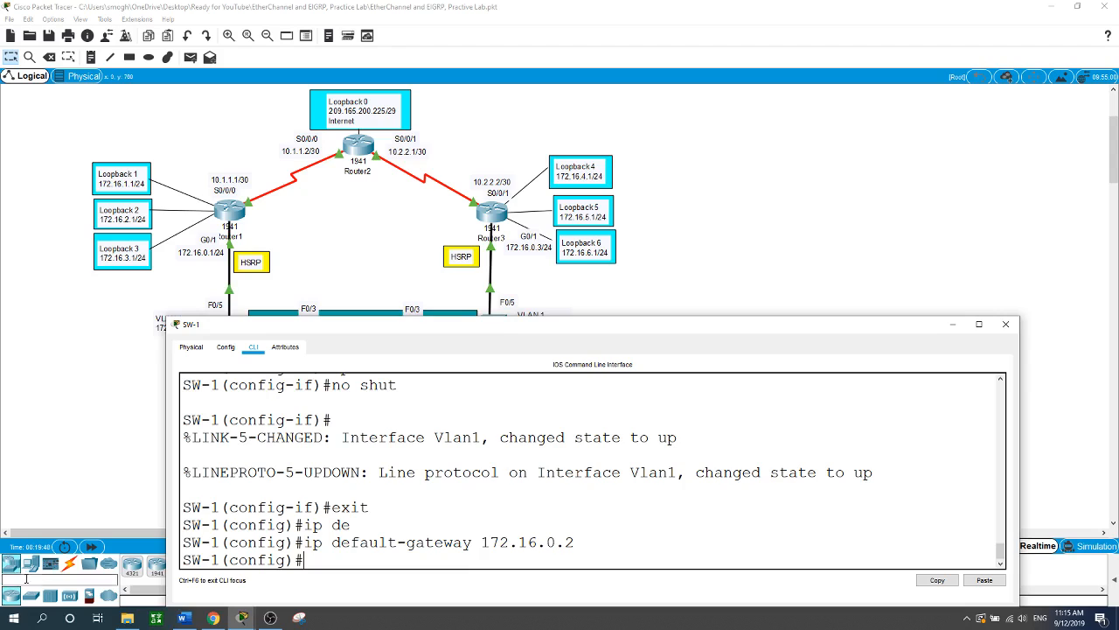
pyautogui.click(99, 411)
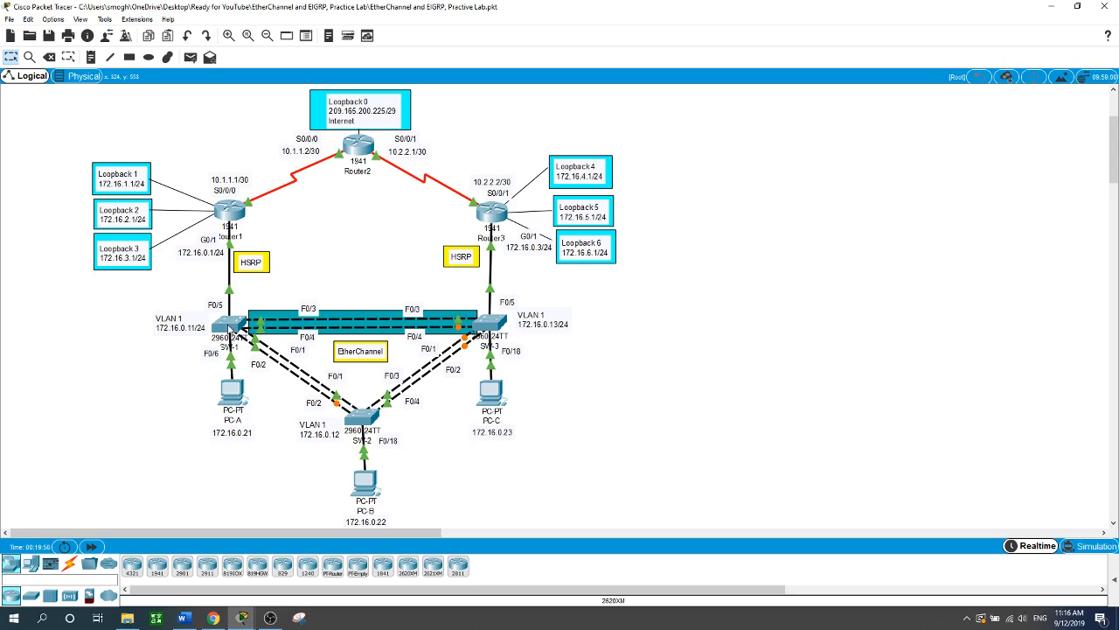
pyautogui.moveTo(229, 329)
pyautogui.click(225, 322)
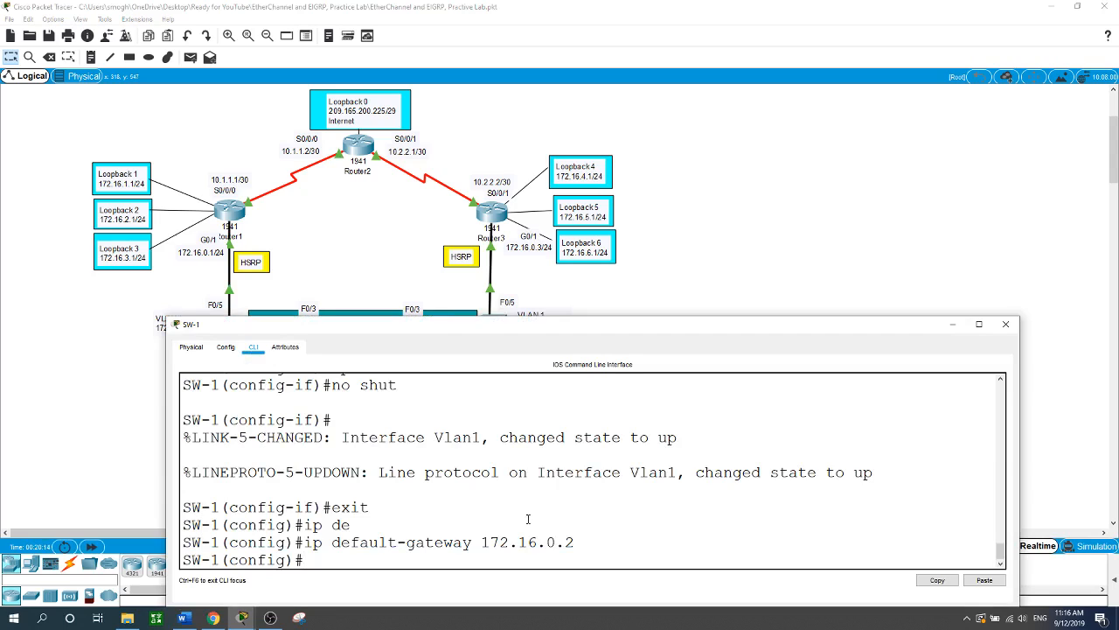
pyautogui.write('int f0/1-4')
# - Select port range f0/1-4 and set it to switchport mode trunk
pyautogui.press('Return')
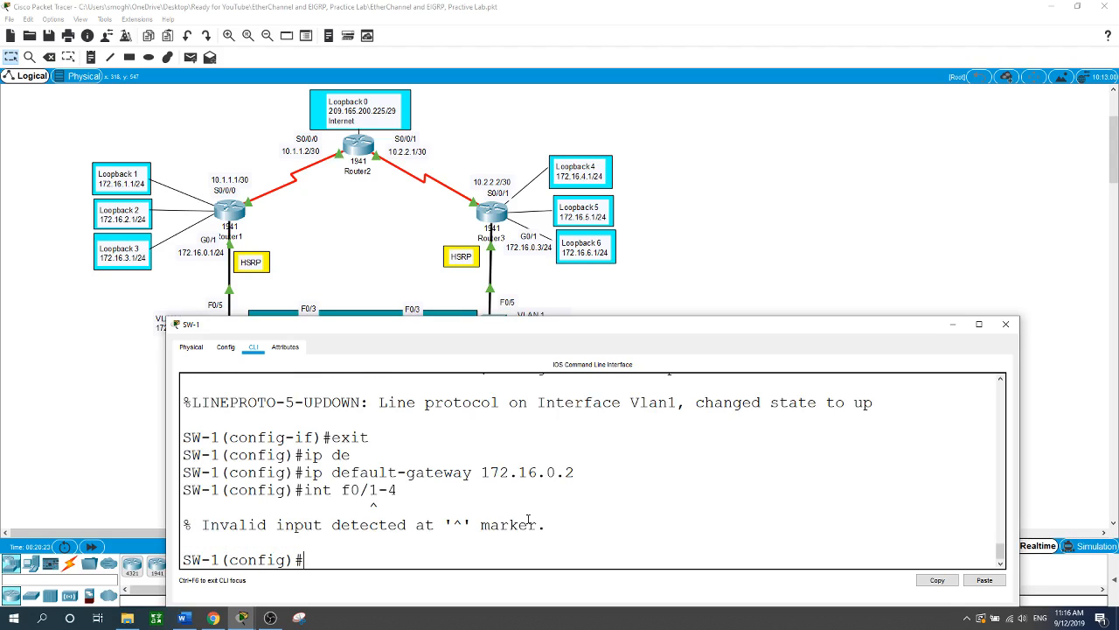
pyautogui.write('int range f')
pyautogui.write('0/')
pyautogui.write('10')
pyautogui.write('4')
pyautogui.press('BackSpace')
pyautogui.press('BackSpace')
pyautogui.write('-4')
pyautogui.press('Return')
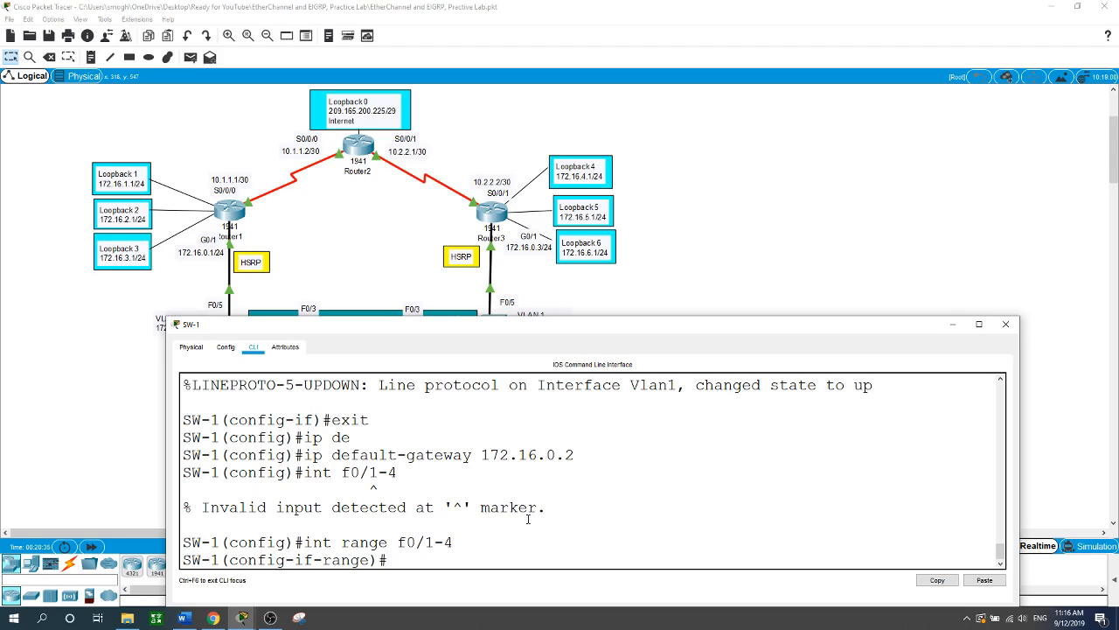
pyautogui.write('swi')
pyautogui.press('Tab')
pyautogui.write('mo')
pyautogui.press('Tab')
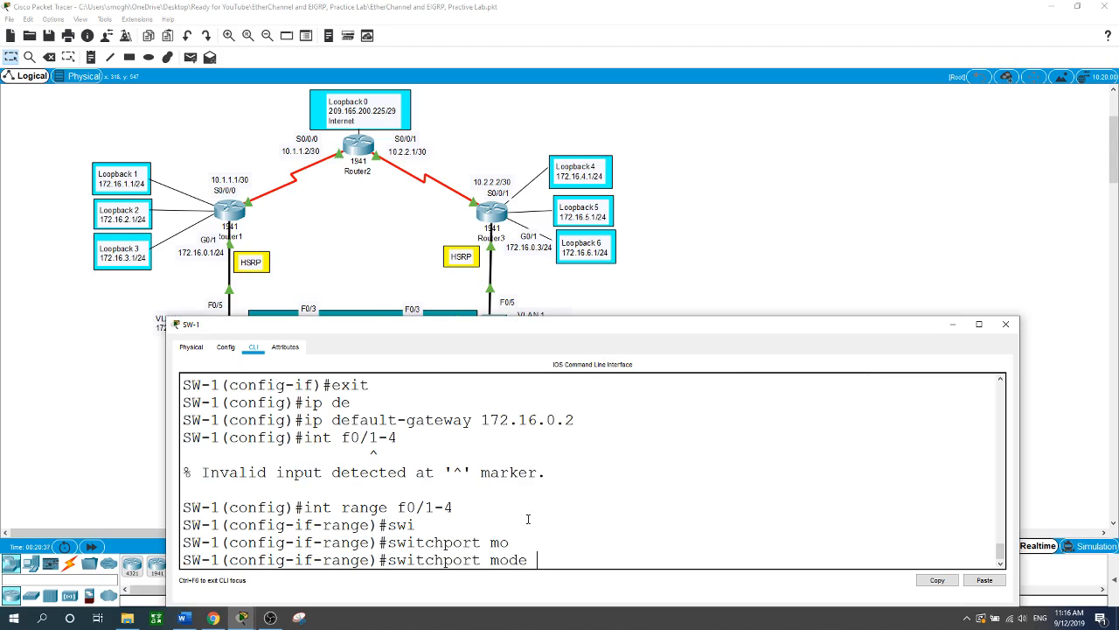
pyautogui.write('tr')
pyautogui.press('Tab')
pyautogui.press('Return')
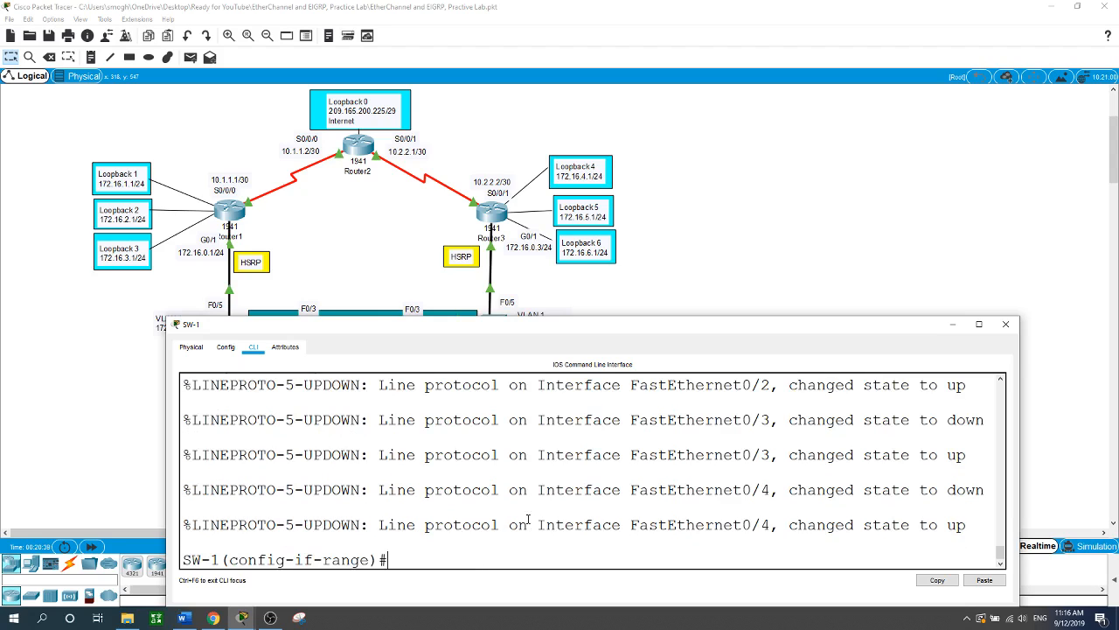
# - Set native VLAN 1 on the trunk ports and leave the range configuration
pyautogui.write('swi')
pyautogui.press('Tab')
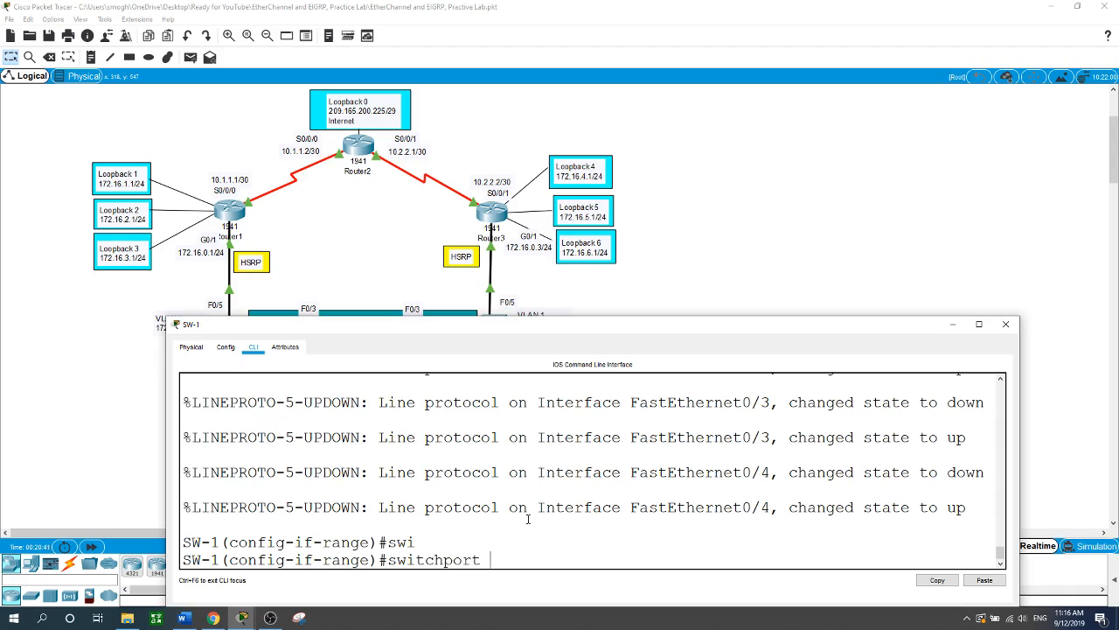
pyautogui.write('tr')
pyautogui.press('Tab')
pyautogui.write('n')
pyautogui.press('Tab')
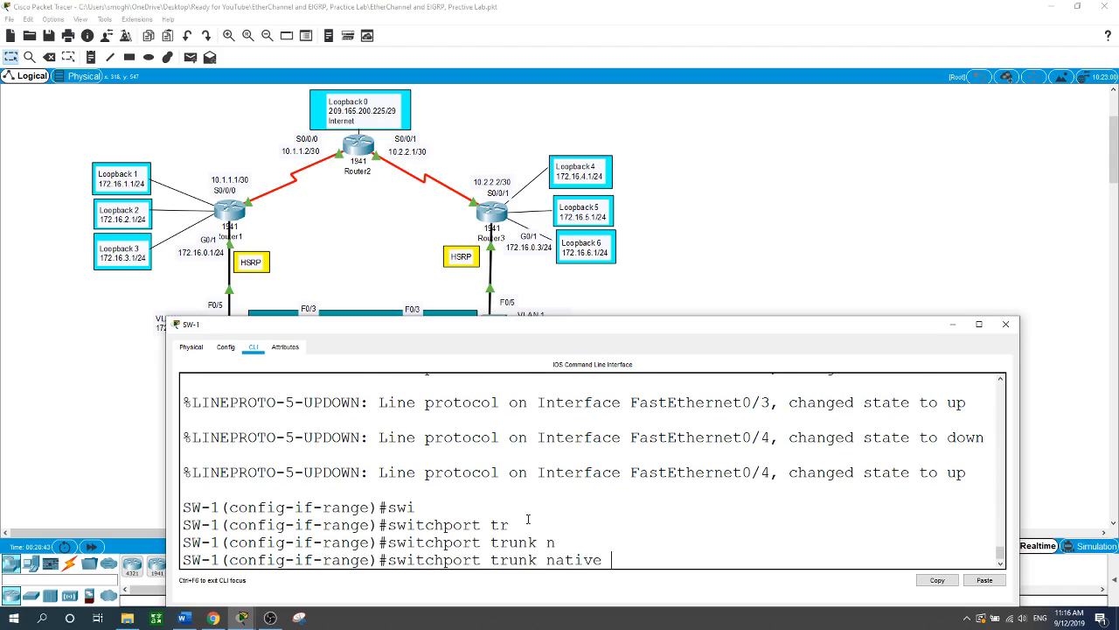
pyautogui.write('v')
pyautogui.press('Tab')
pyautogui.write('1')
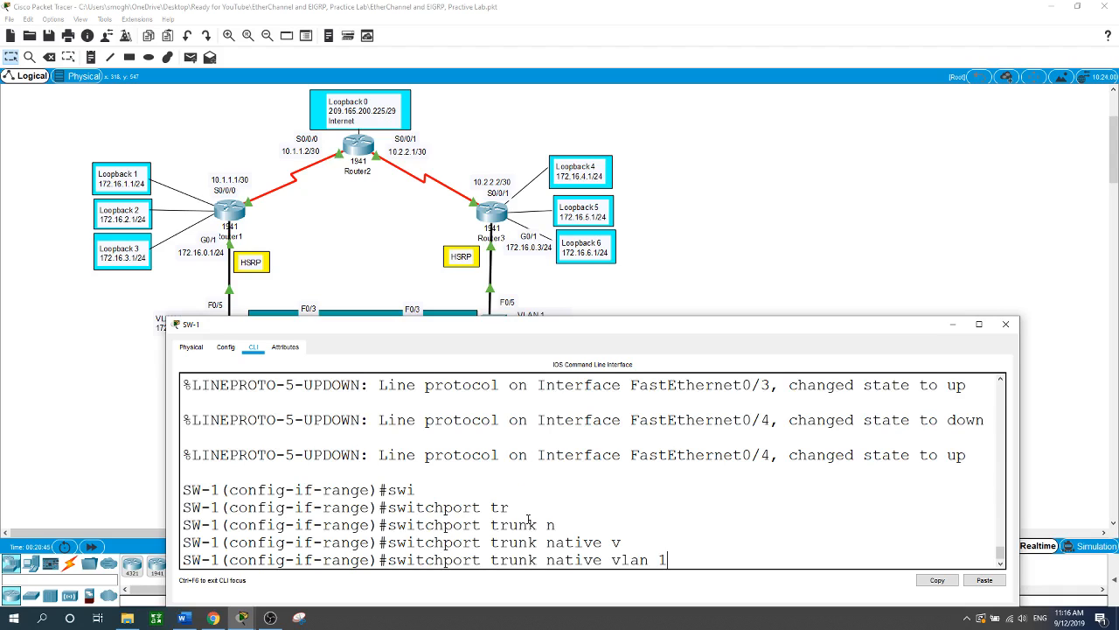
pyautogui.press('Return')
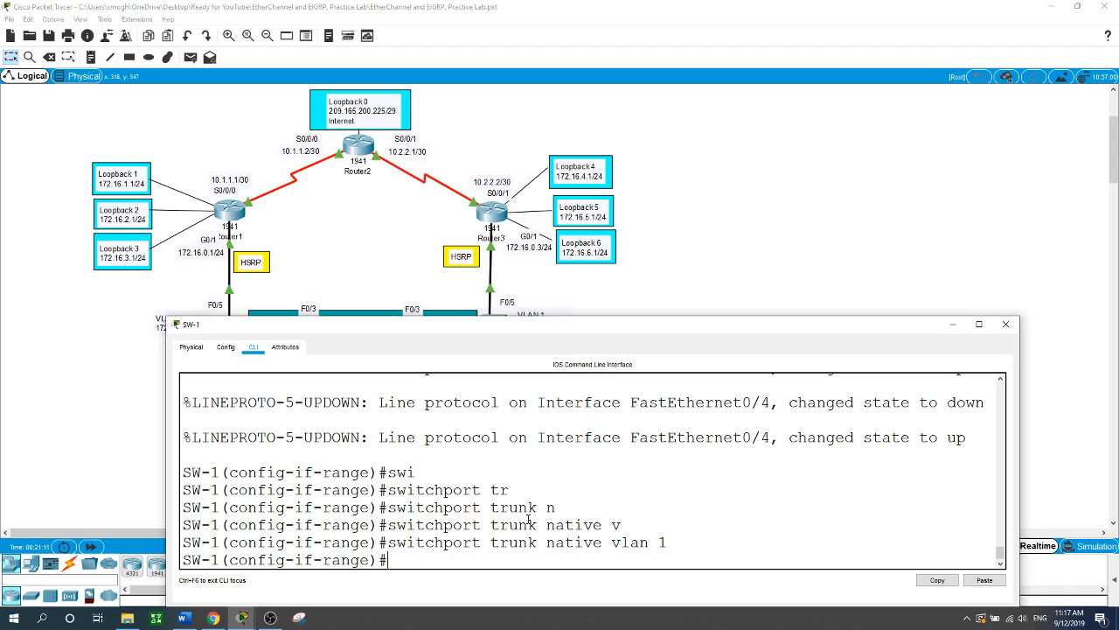
pyautogui.write('exit')
pyautogui.press('Return')
# - Select ports f0/5-24 and g0/1-2 and make them access ports
pyautogui.write('int range')
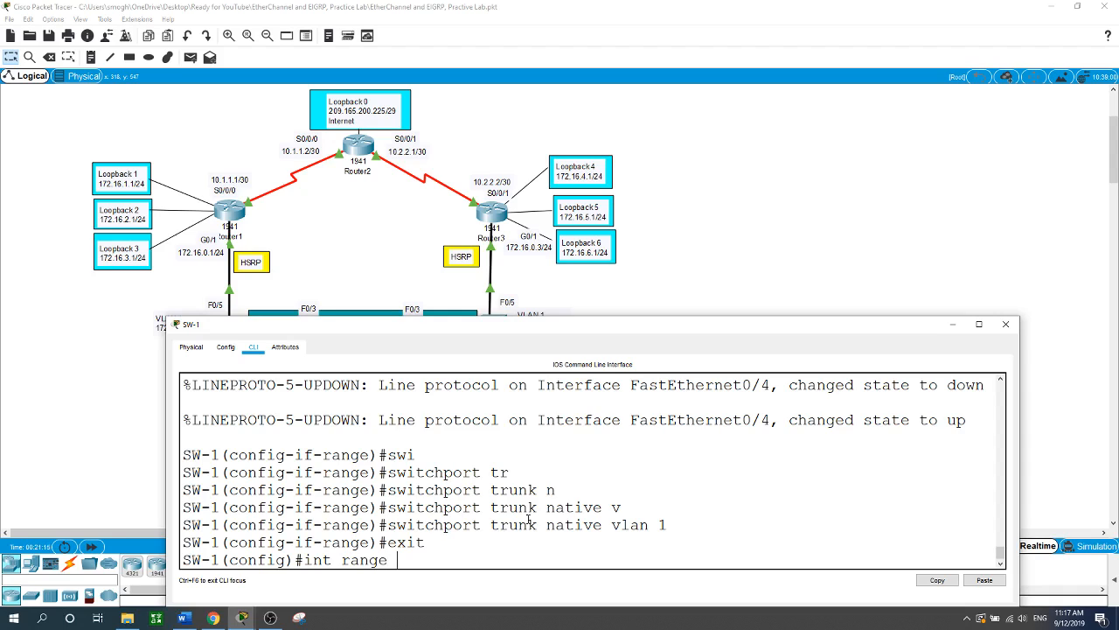
pyautogui.write(' f0/5-24')
pyautogui.write(', g0/1-2')
pyautogui.press('Return')
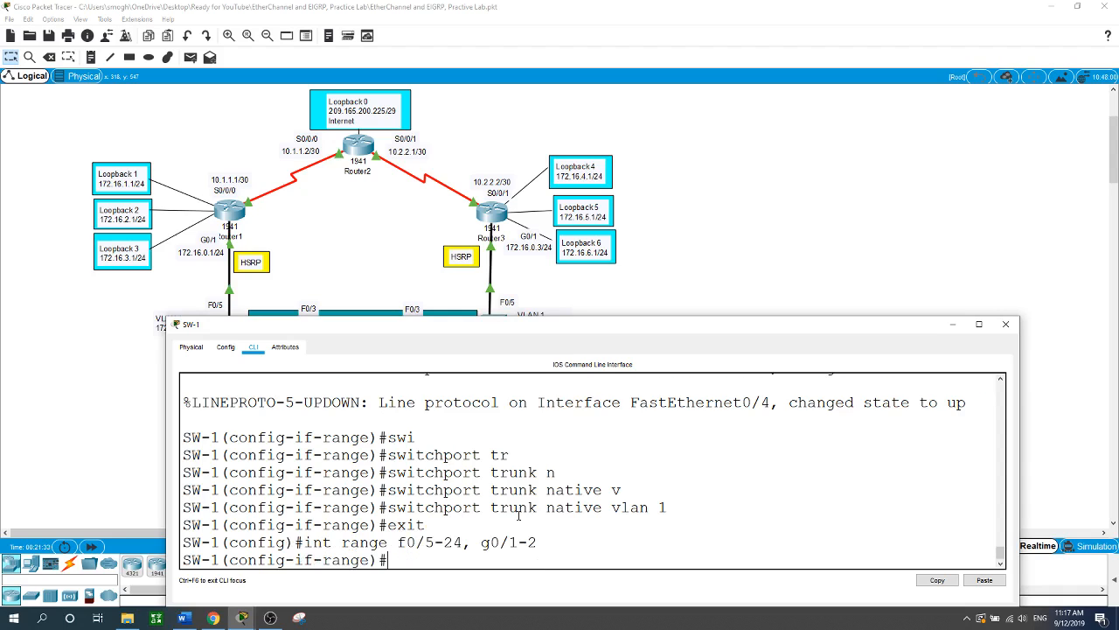
pyautogui.write('swi')
pyautogui.press('Tab')
pyautogui.write('mo')
pyautogui.press('Tab')
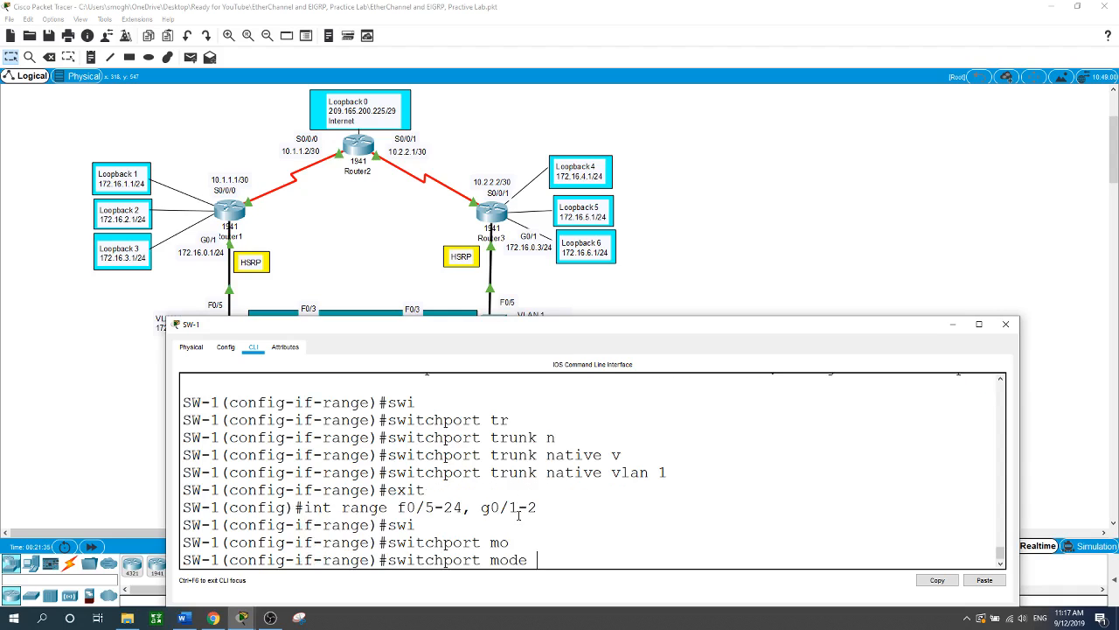
pyautogui.write('ac')
pyautogui.press('Tab')
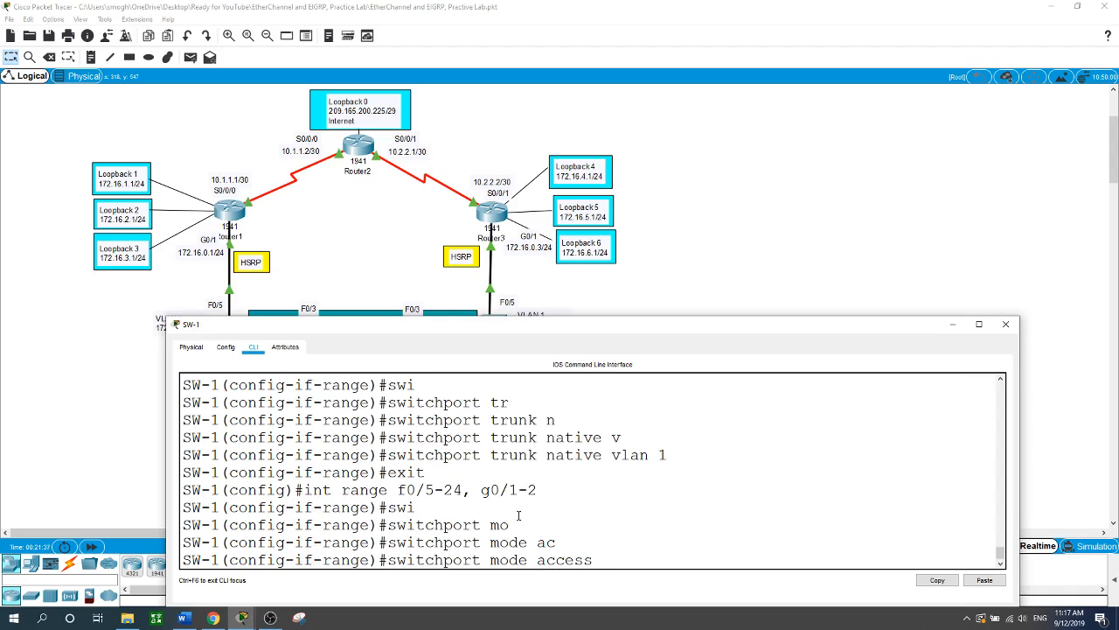
pyautogui.press('Return')
# - Turn off trunk negotiation on those ports with switchport nonegotiate
pyautogui.write('s')
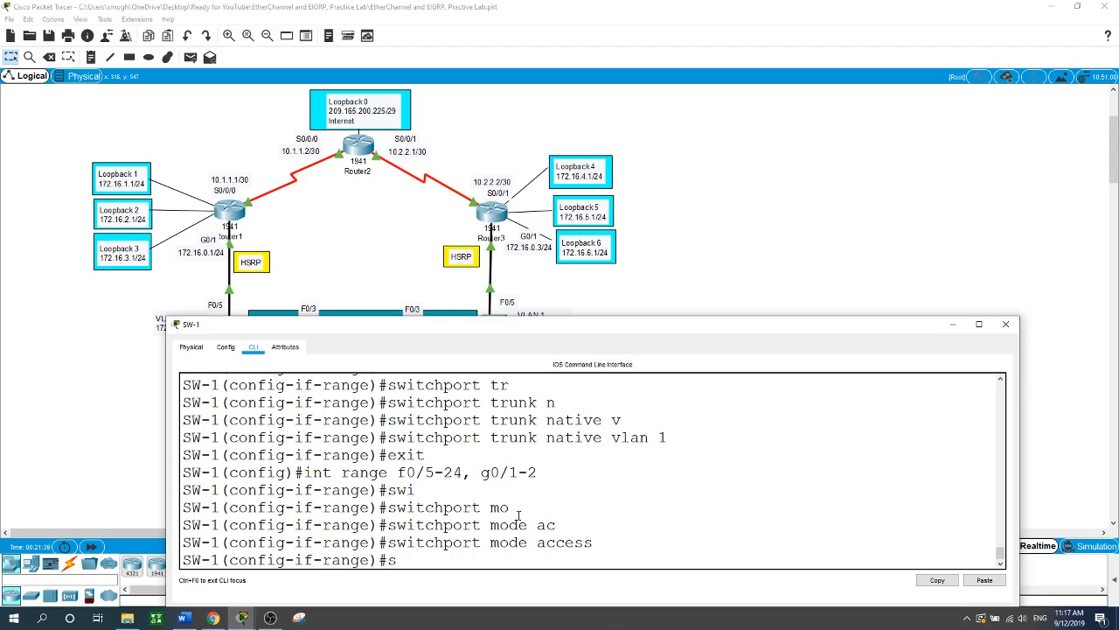
pyautogui.write('wi')
pyautogui.press('Tab')
pyautogui.write('no')
pyautogui.press('Tab')
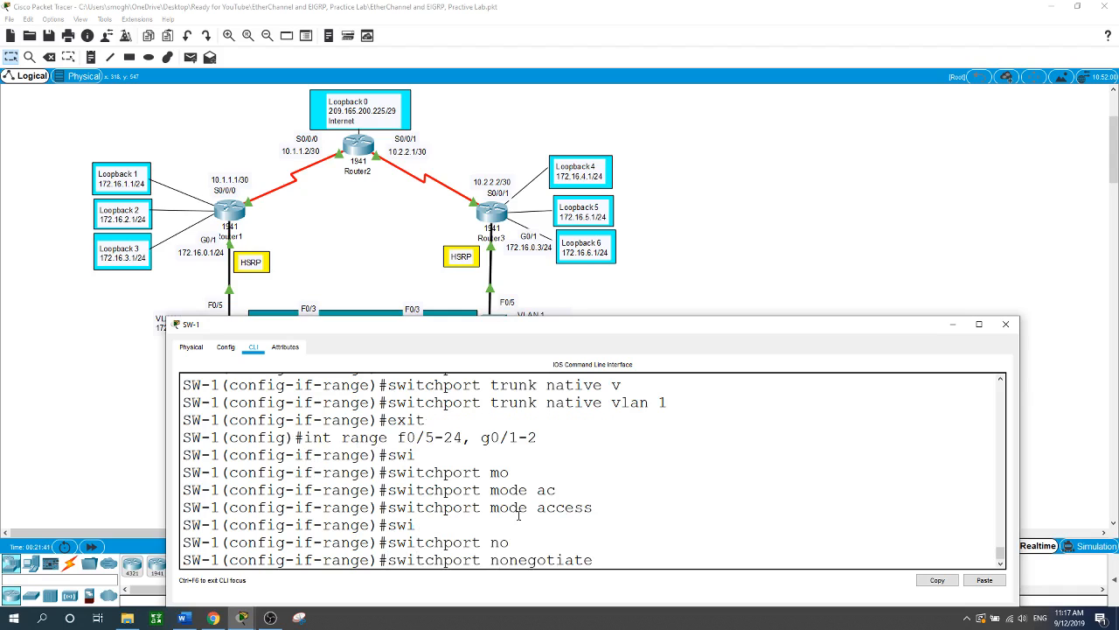
pyautogui.press('Return')
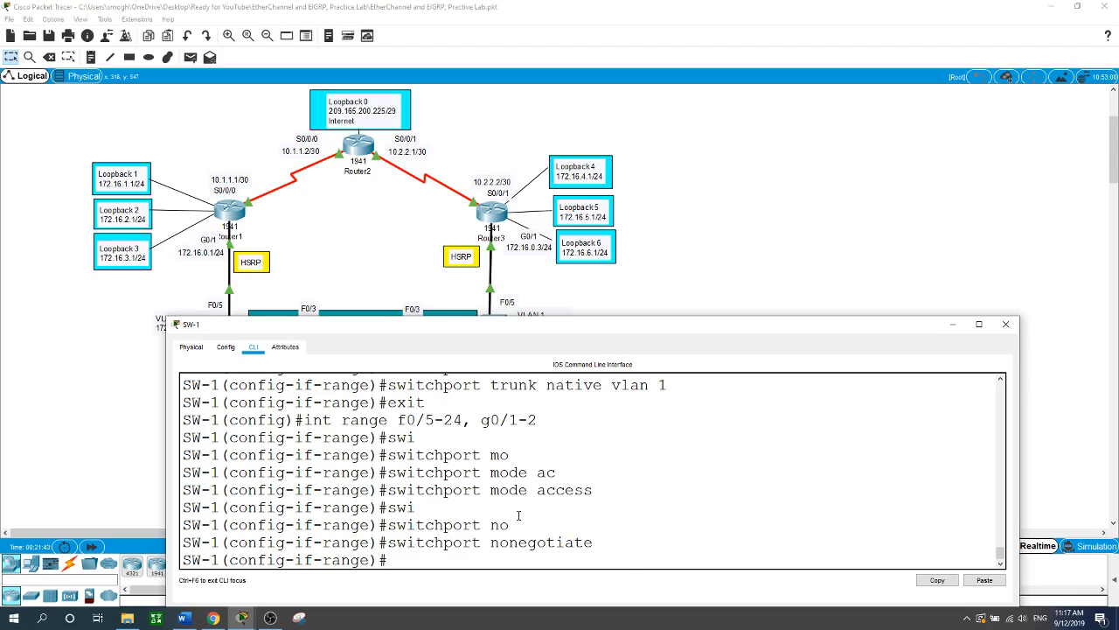
# - Select range f0/7-24, g0/1-2, fixing the mistyped 27, and move the CLI window aside
pyautogui.write('int range f0/7-27')
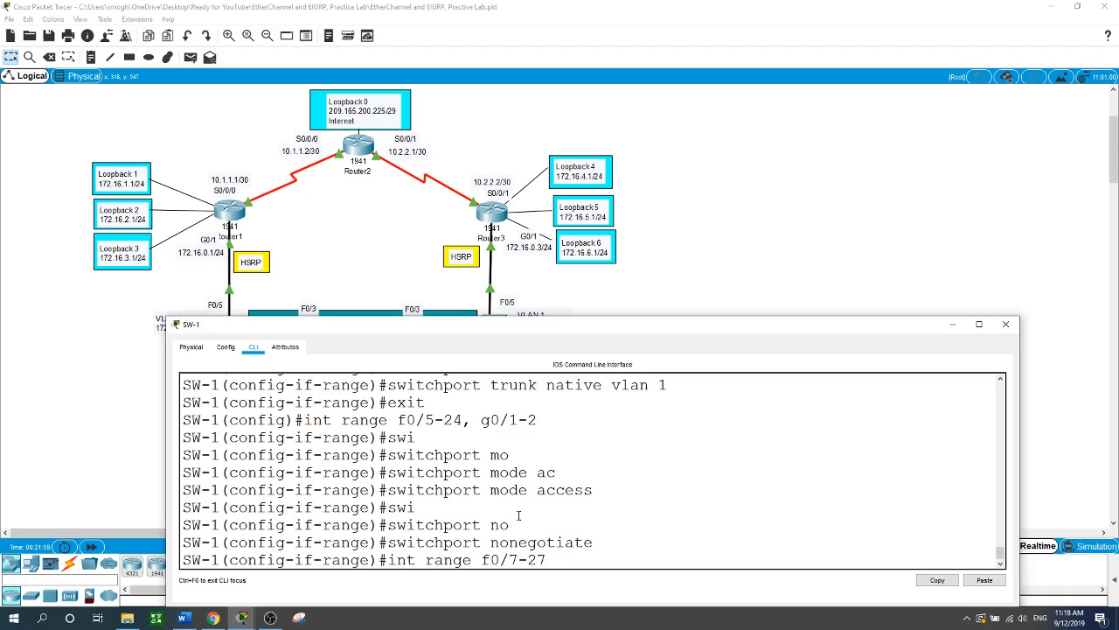
pyautogui.write(', g0/1-2')
pyautogui.press('Return')
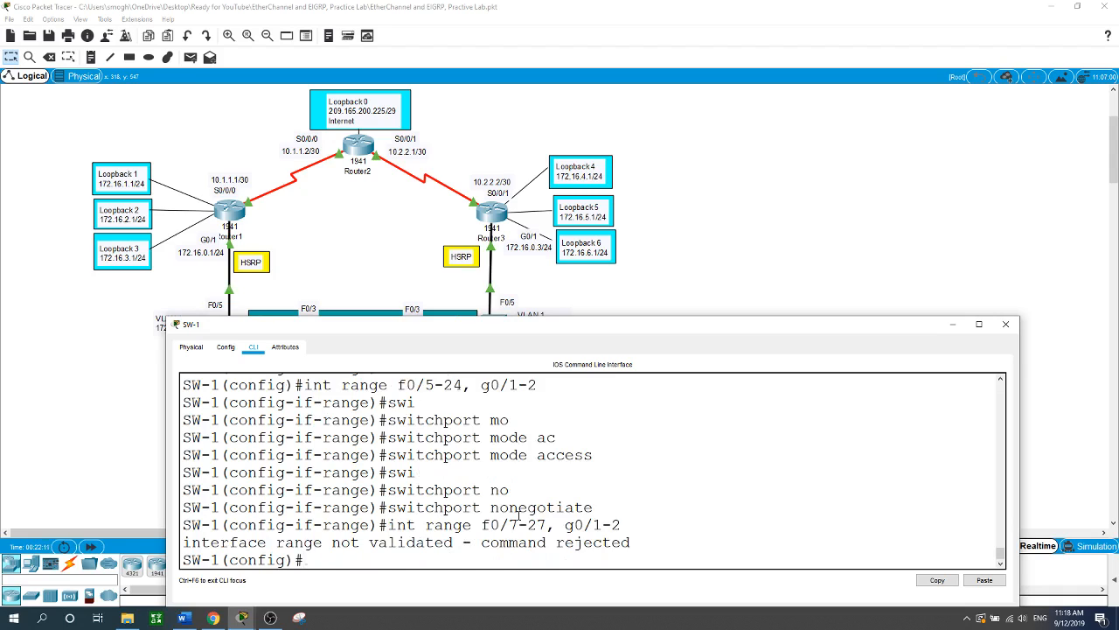
pyautogui.press('Up')
pyautogui.press('Left')
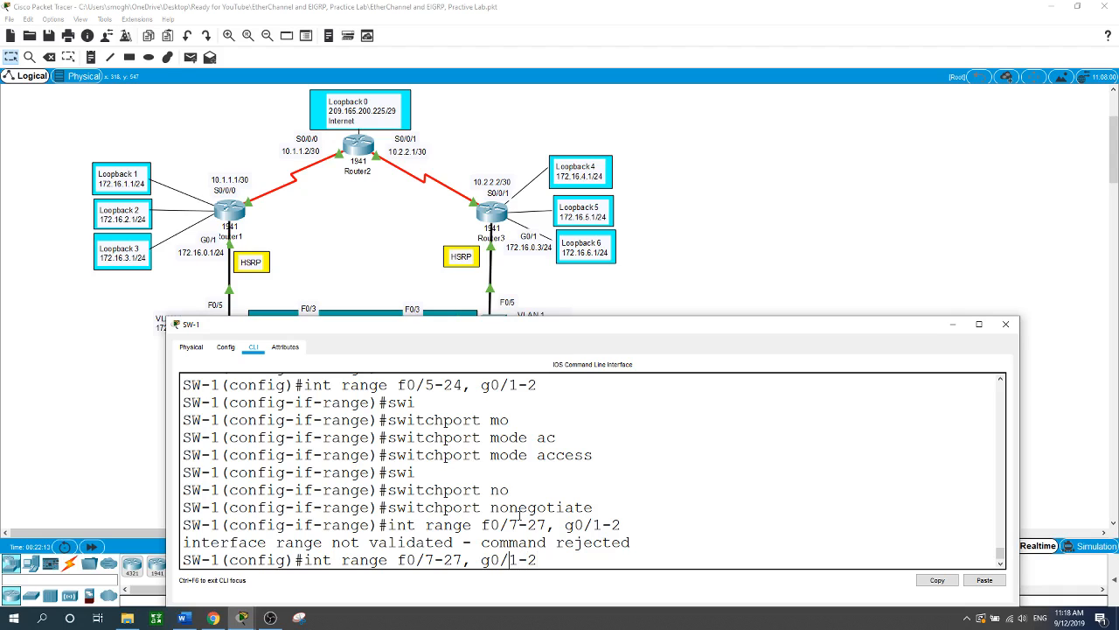
pyautogui.press('BackSpace')
pyautogui.write('4')
pyautogui.press('Return')
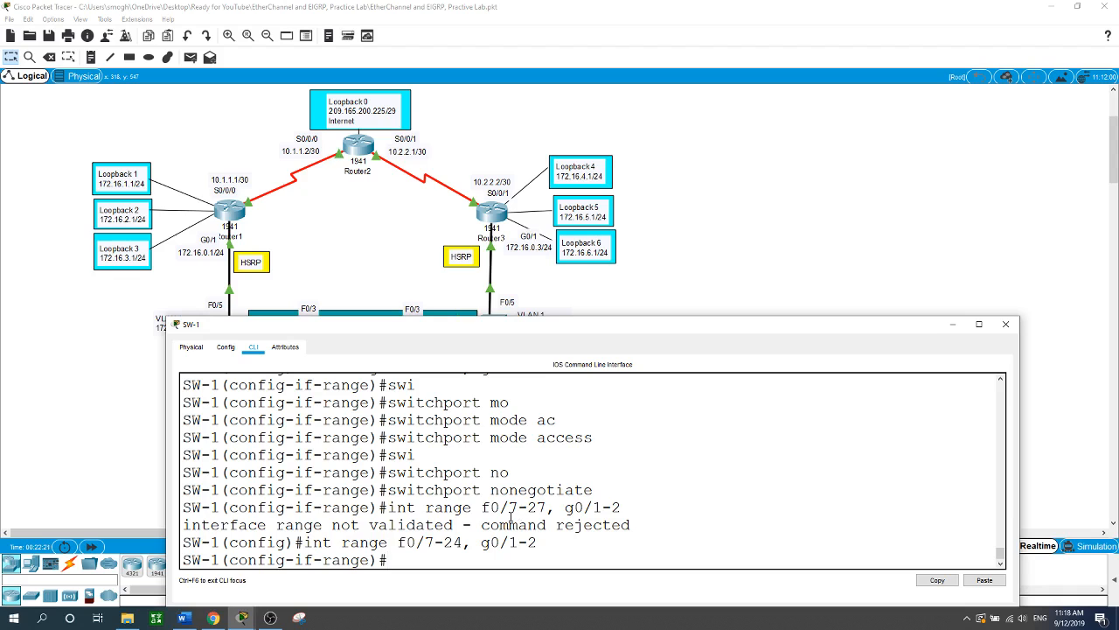
pyautogui.moveTo(655, 326); pyautogui.dragTo(618, 385)
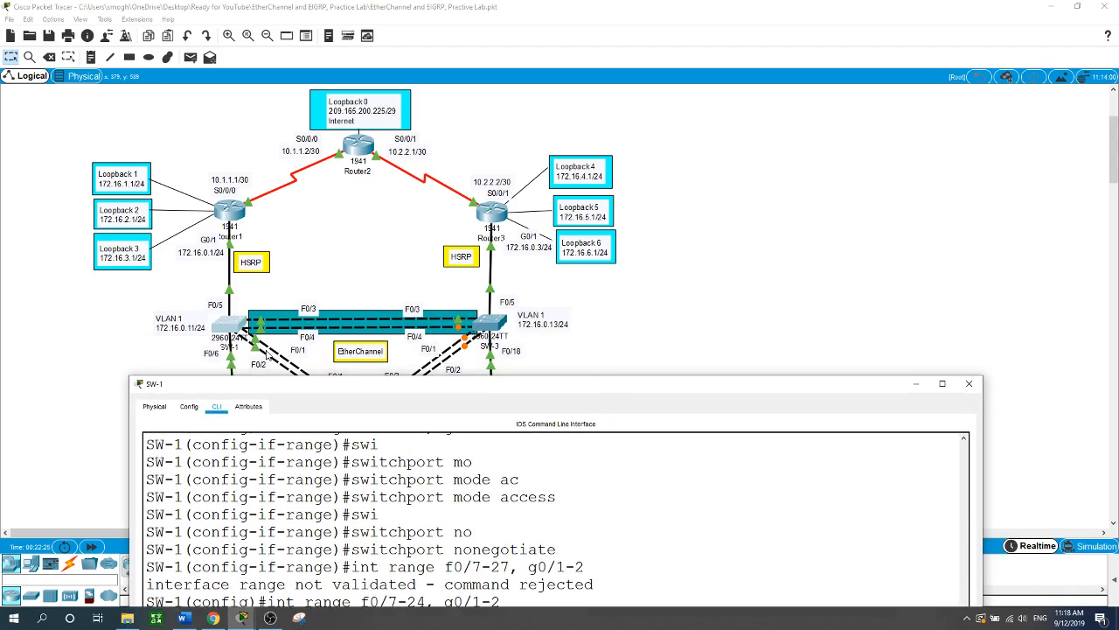
pyautogui.moveTo(462, 389); pyautogui.dragTo(810, 166)
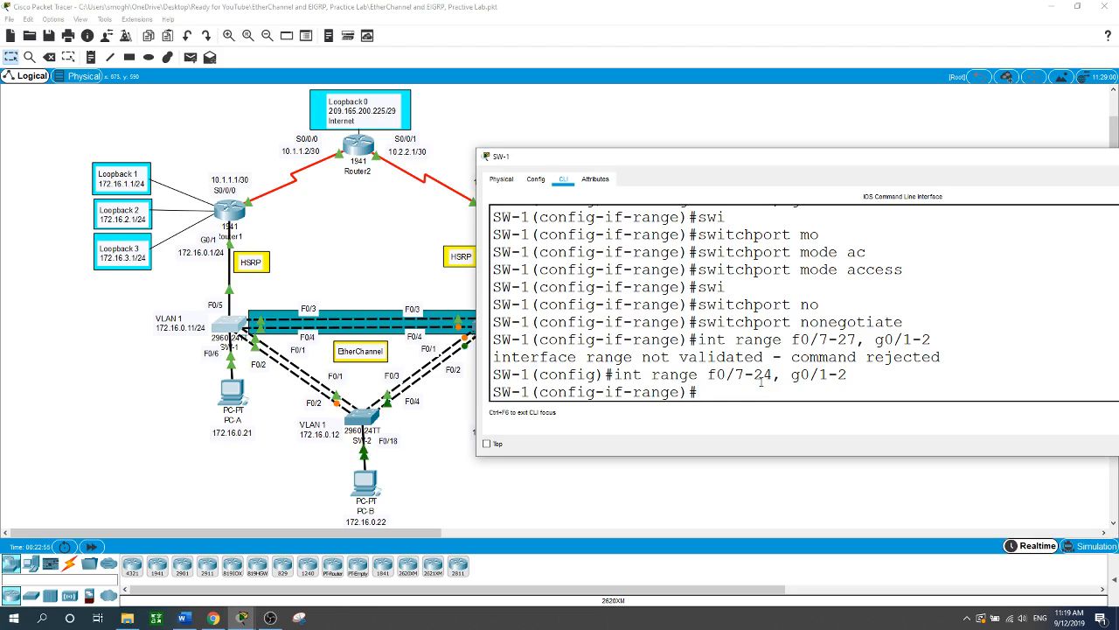
# - Shut down SW-1's unused ports F0/7-24 and G0/1-2, then close its console and open SW-2's
pyautogui.write('sh')
pyautogui.press('Return')
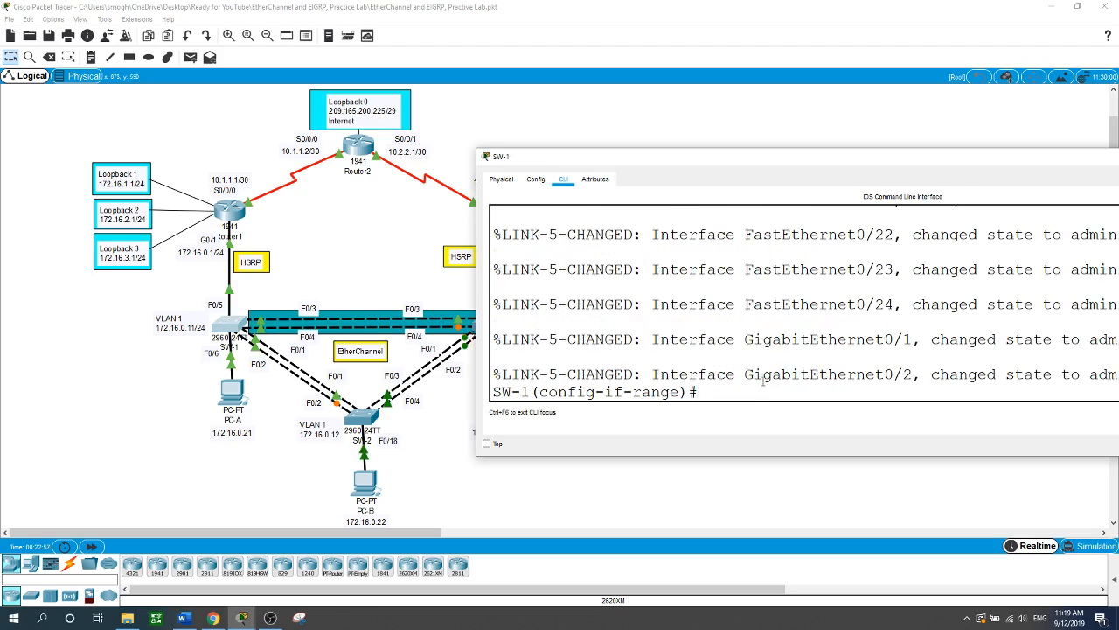
pyautogui.moveTo(947, 168); pyautogui.dragTo(634, 169)
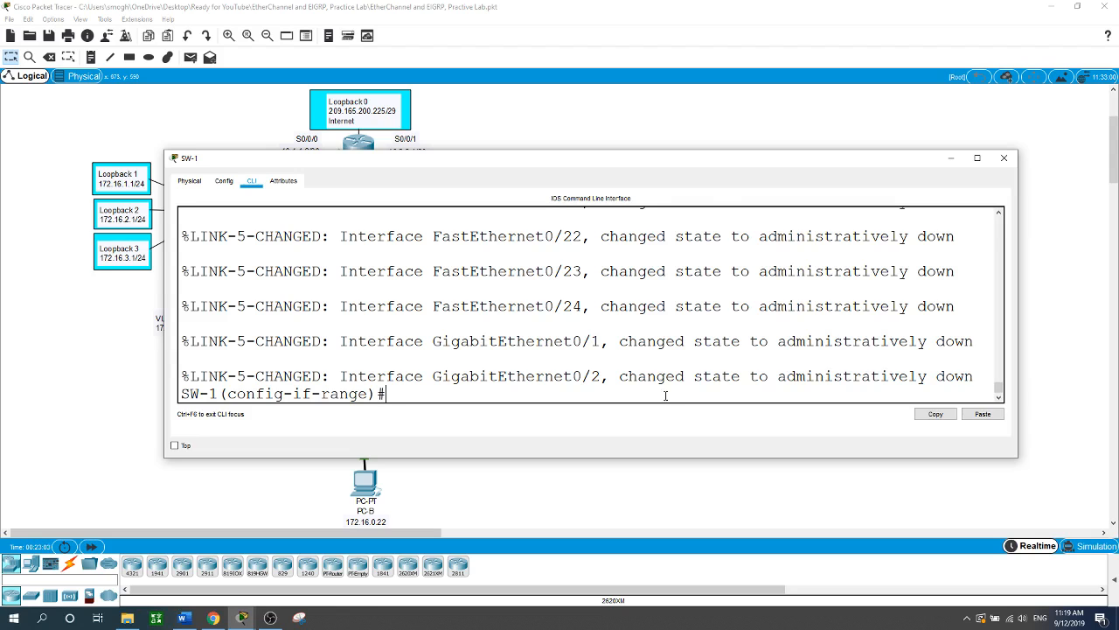
pyautogui.click(680, 136)
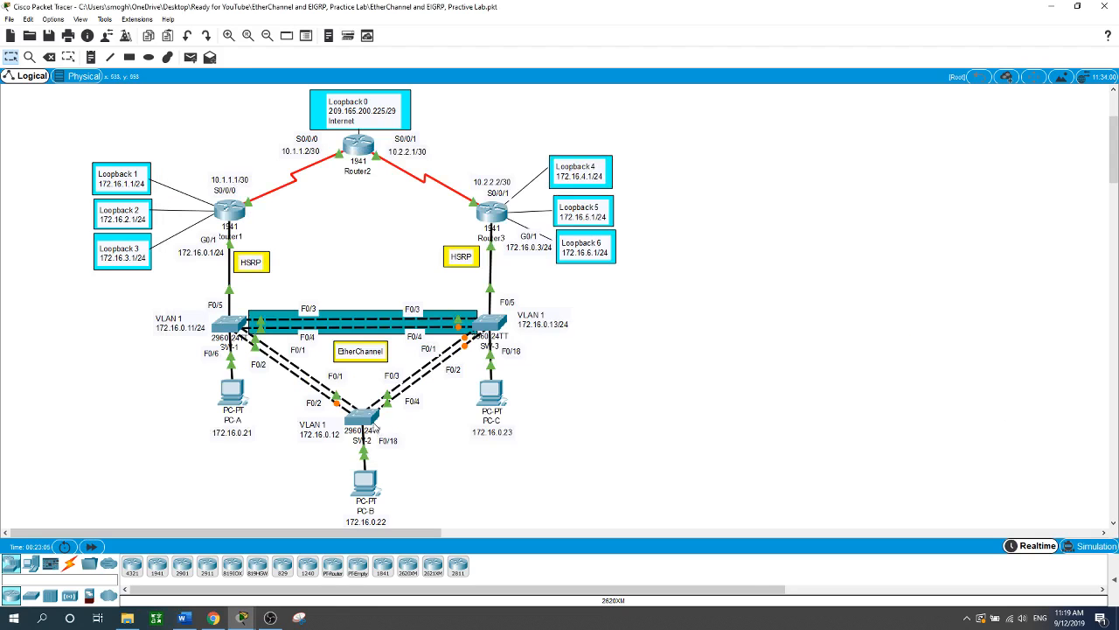
pyautogui.click(375, 425)
# - Enter global configuration on the middle switch and set its hostname to SW-2
pyautogui.moveTo(585, 341); pyautogui.dragTo(488, 279)
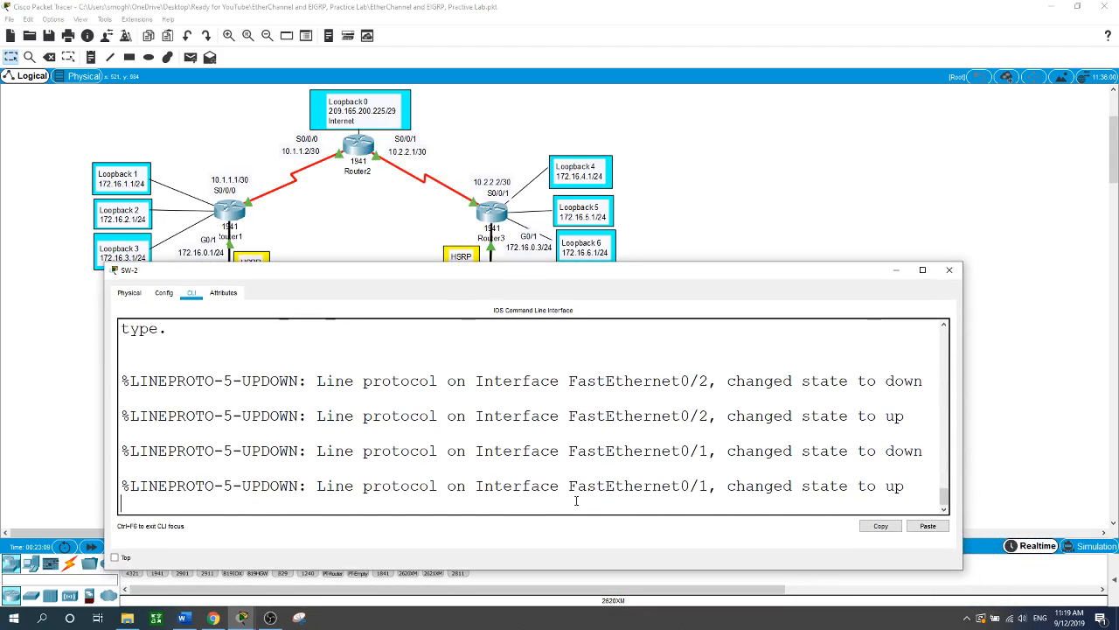
pyautogui.press('Return')
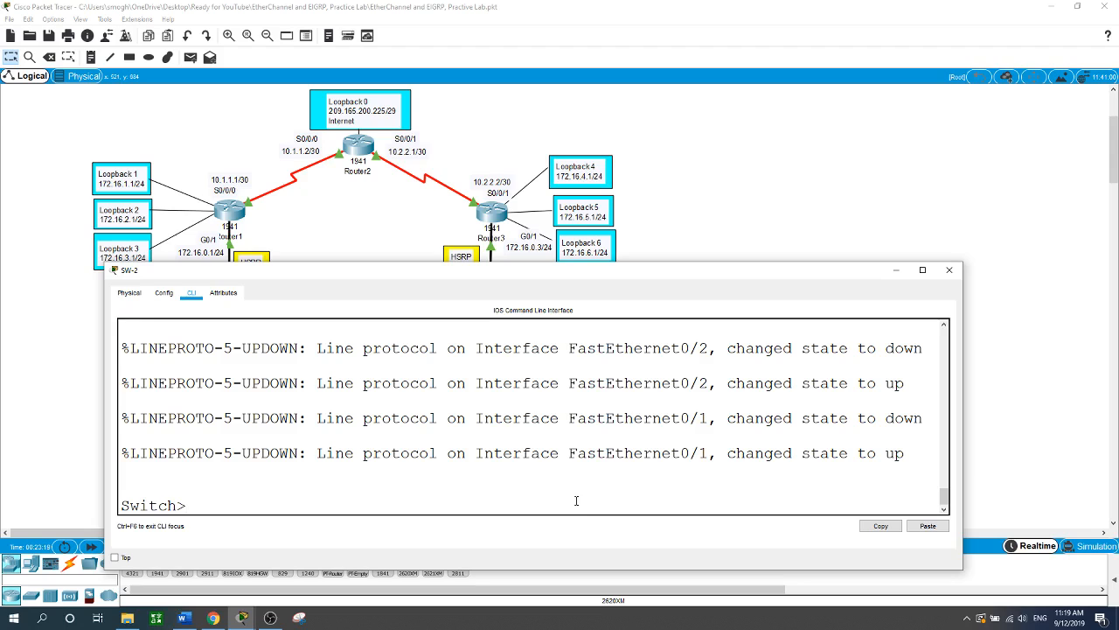
pyautogui.write('en')
pyautogui.press('Return')
pyautogui.write('conf t')
pyautogui.press('Return')
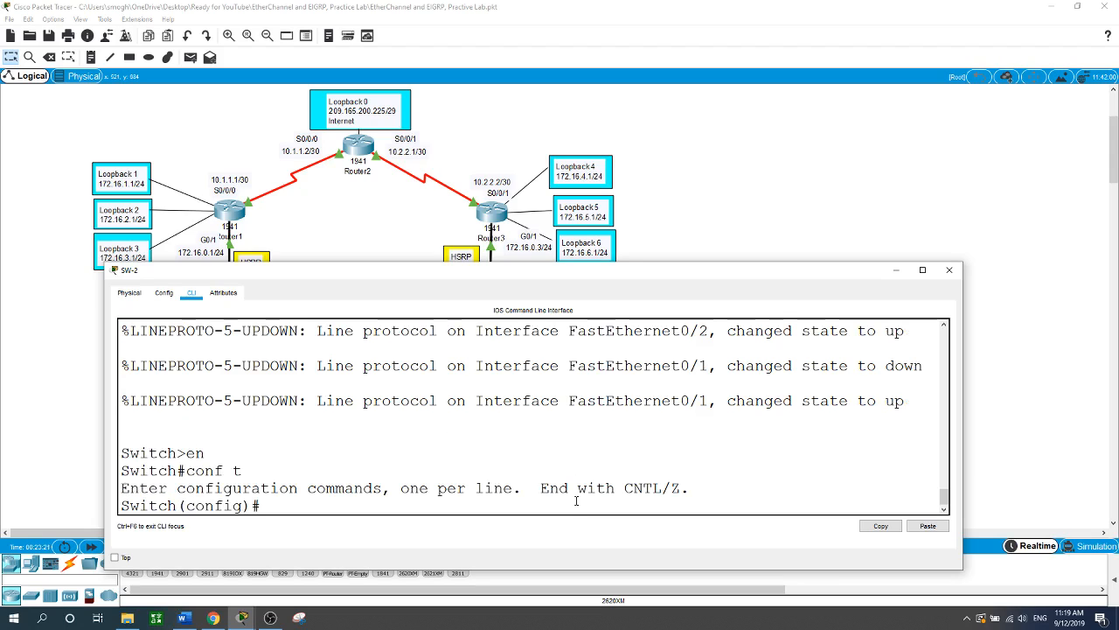
pyautogui.write('hostname SW-2')
pyautogui.press('Return')
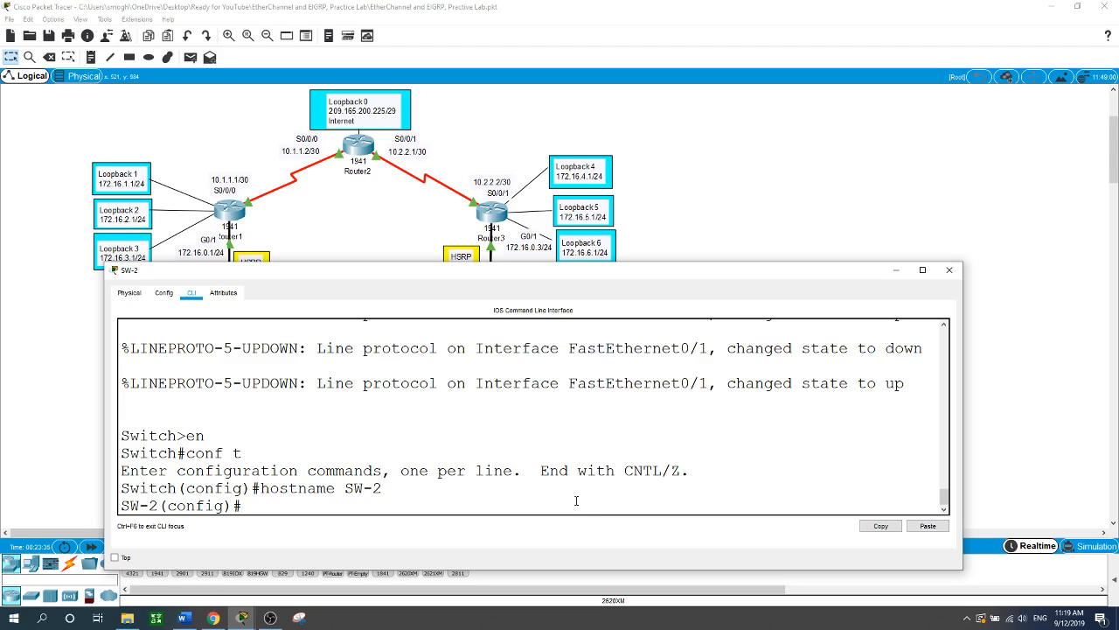
# - Give SW-2's VLAN 1 interface 172.16.0.12 255.255.255.0 and enable it
pyautogui.write('int vlan 1')
pyautogui.press('Return')
pyautogui.write('ip')
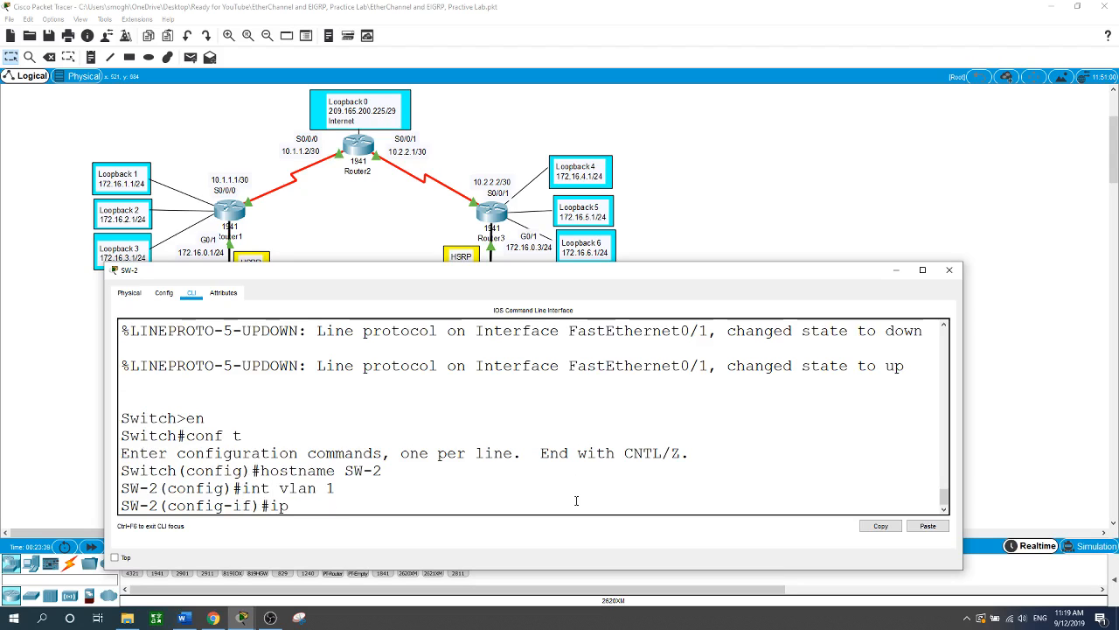
pyautogui.write(' address 172.')
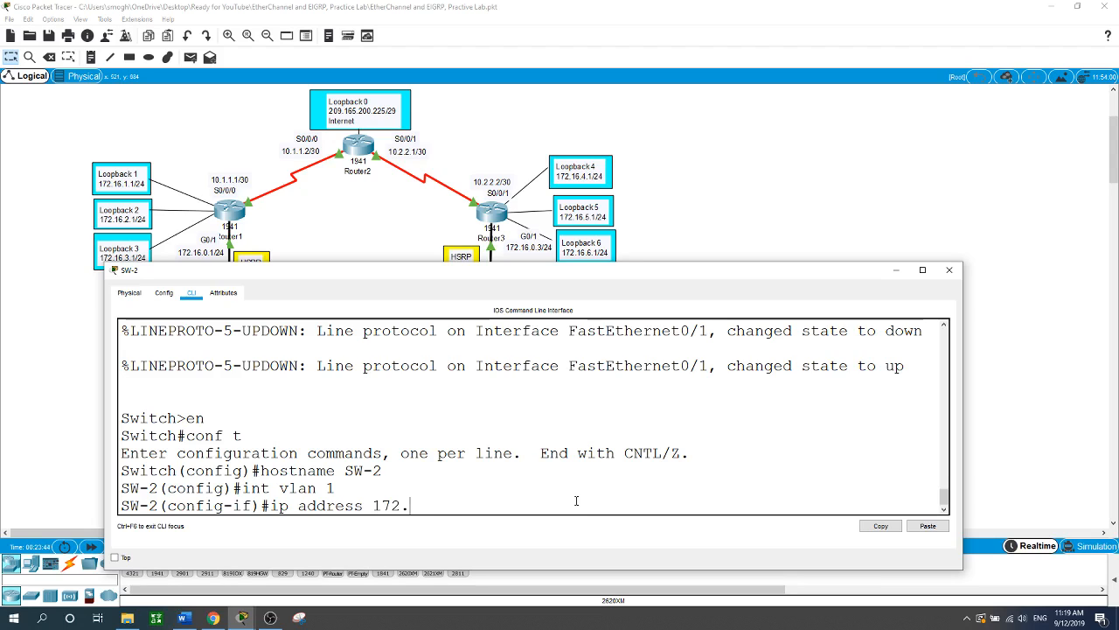
pyautogui.write('16.0.12 255.255.255.0')
pyautogui.press('Return')
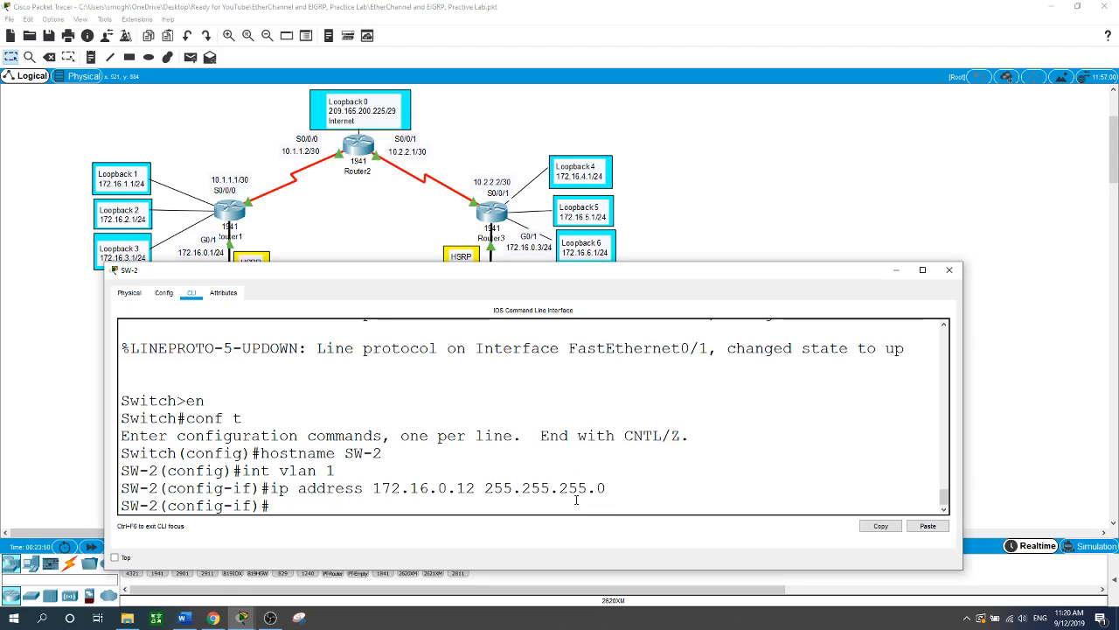
pyautogui.write('no shut')
pyautogui.press('Return')
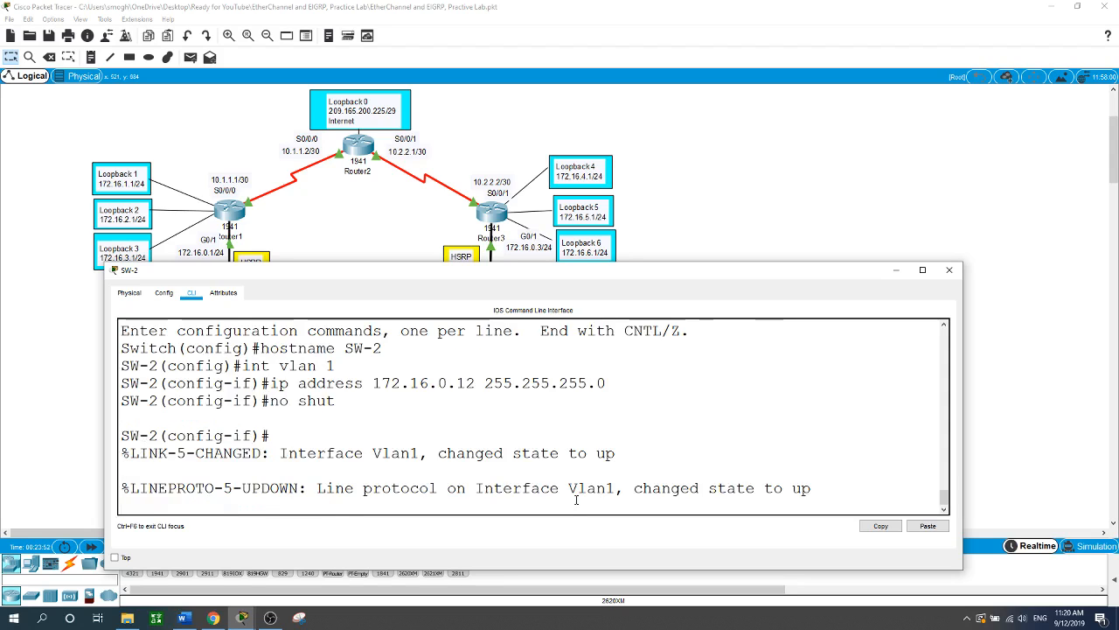
pyautogui.write('exit')
pyautogui.press('Return')
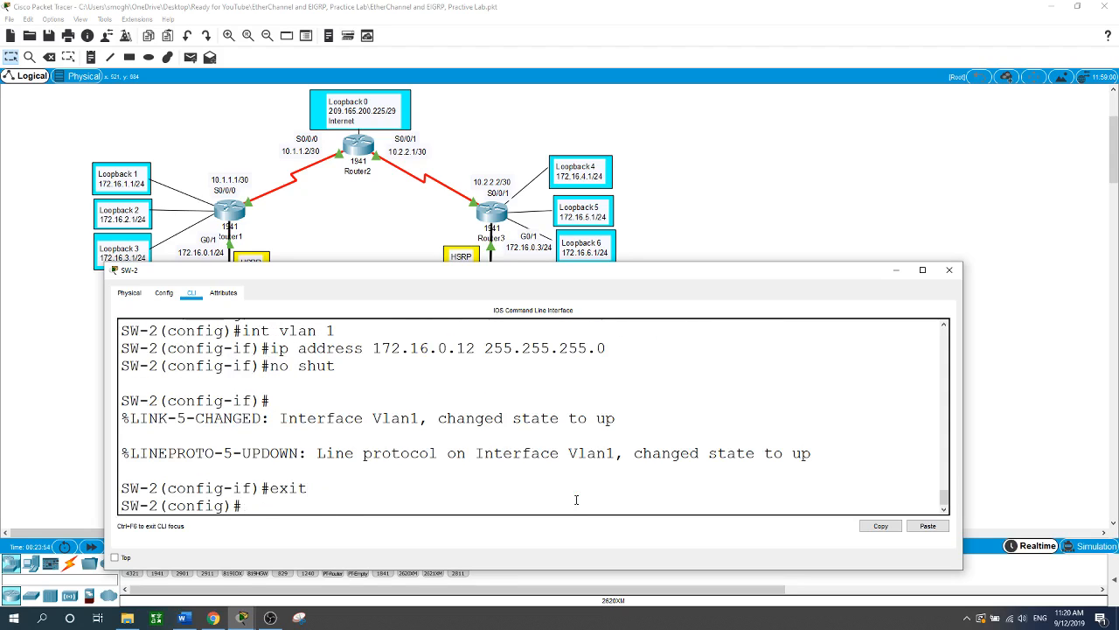
# - Set SW-2's default gateway to 172.16.0.2
pyautogui.write('ip de')
pyautogui.press('Tab')
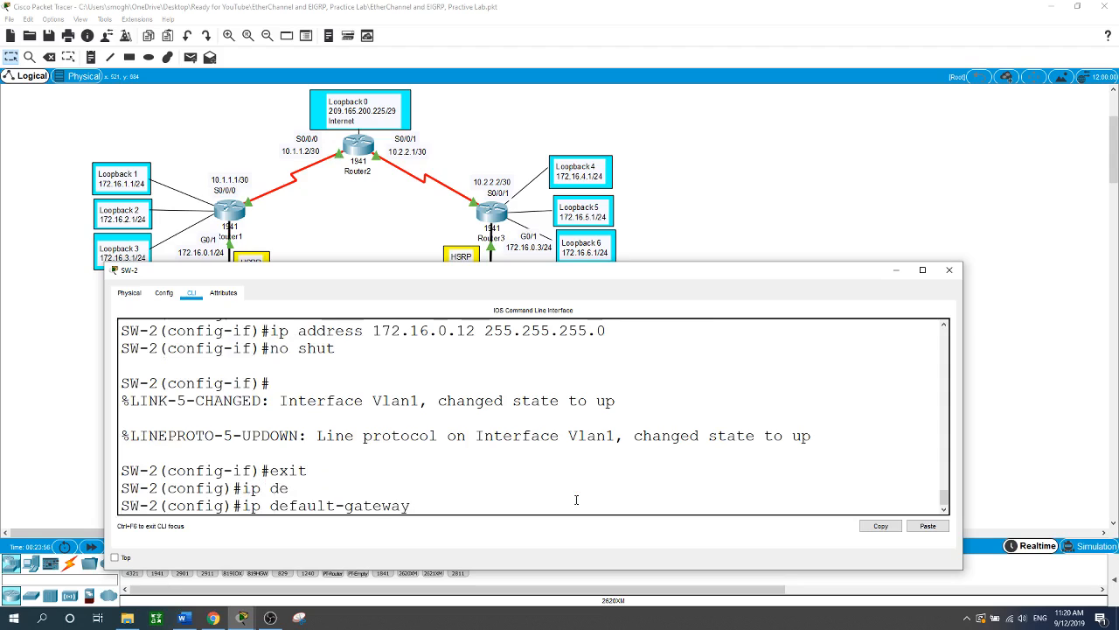
pyautogui.write('172.16.0.2')
pyautogui.press('Return')
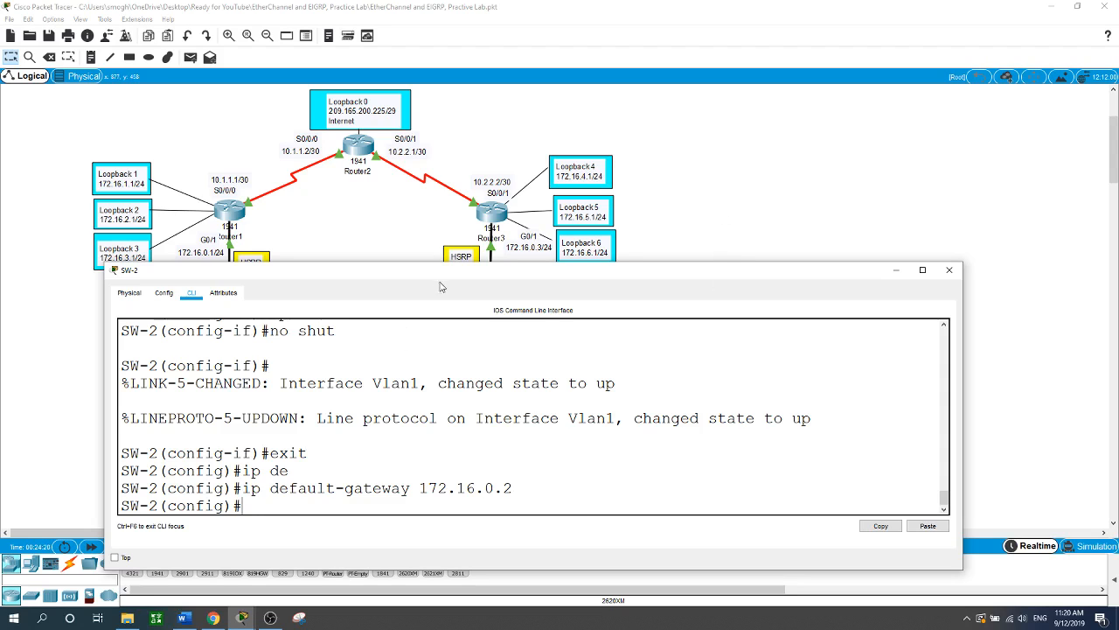
# - Make SW-2's ports Fa0/1-4 trunk ports
pyautogui.moveTo(449, 284); pyautogui.dragTo(464, 385)
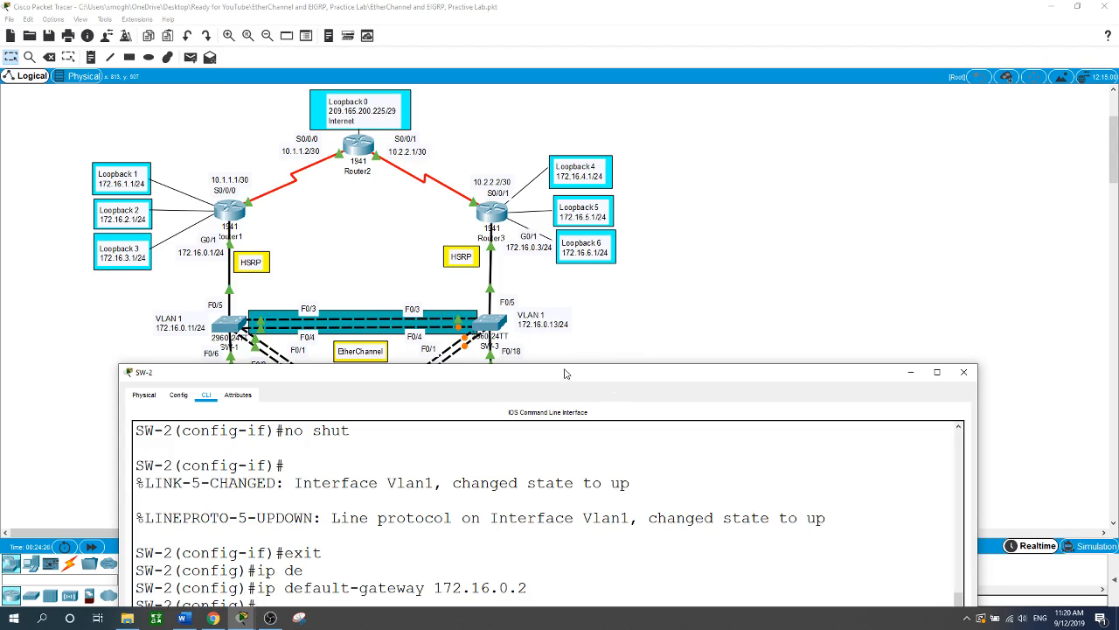
pyautogui.moveTo(571, 376); pyautogui.dragTo(1005, 232)
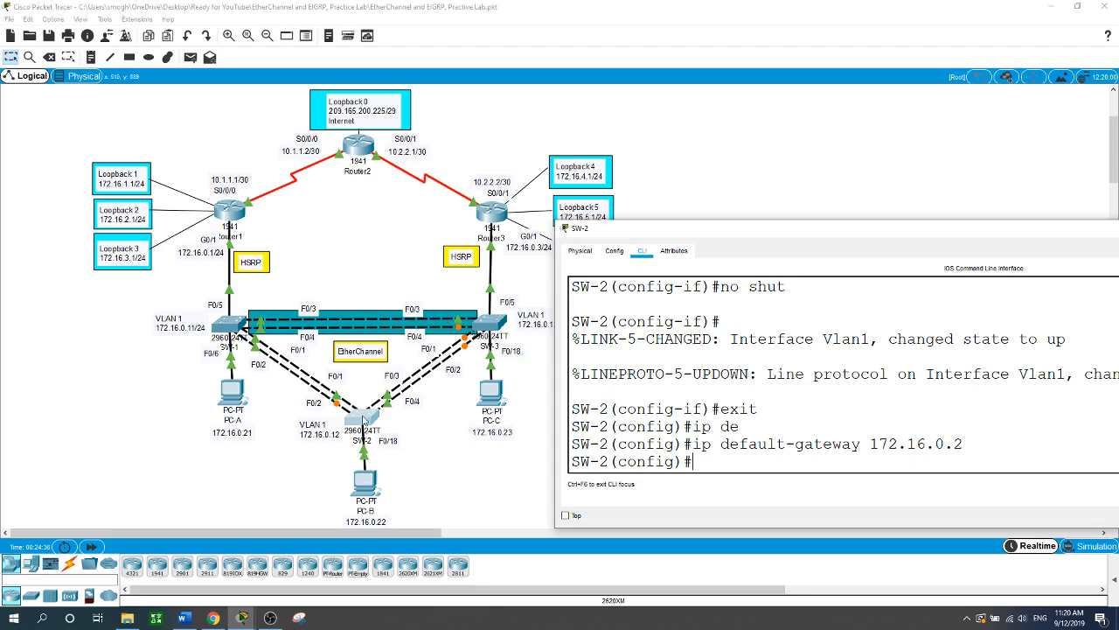
pyautogui.moveTo(927, 232); pyautogui.dragTo(497, 178)
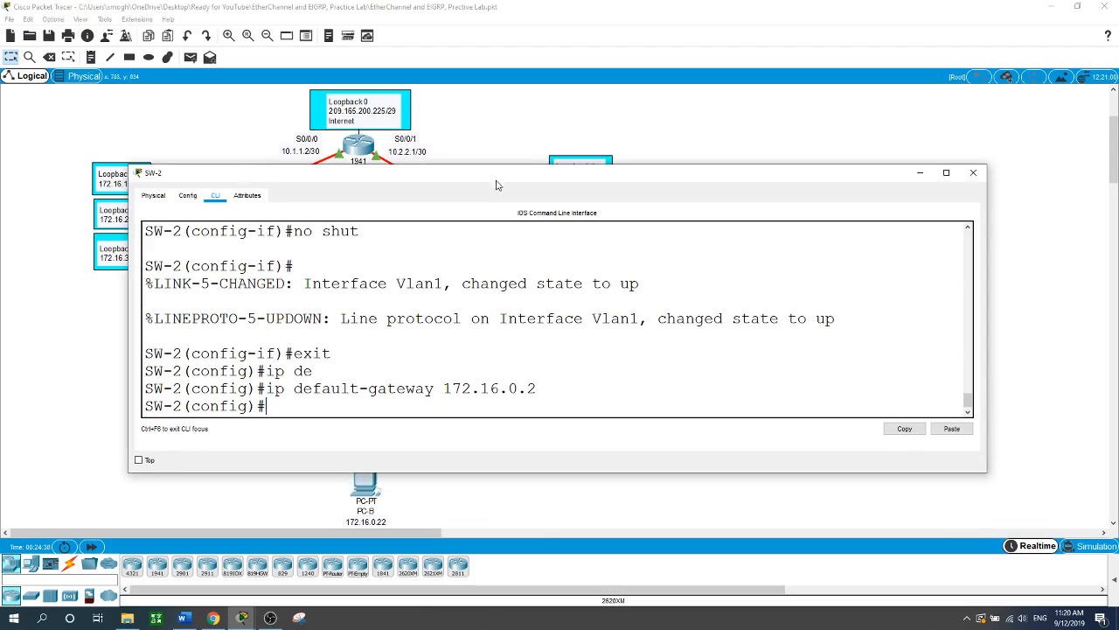
pyautogui.write('int range f0/1-4')
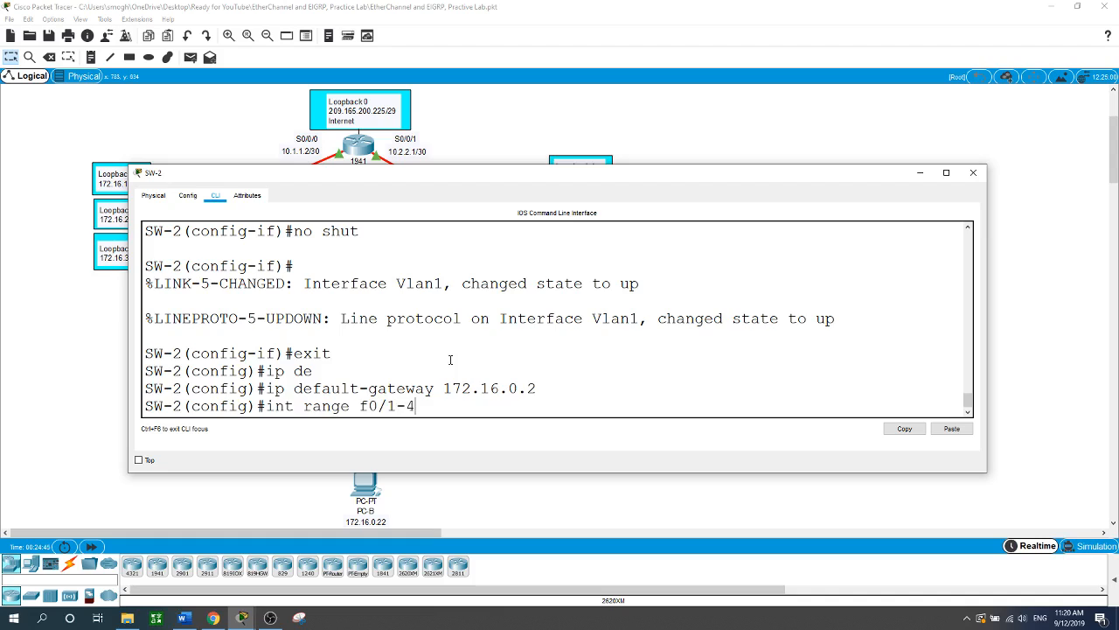
pyautogui.press('Return')
pyautogui.write('swi')
pyautogui.press('Tab')
pyautogui.write('m')
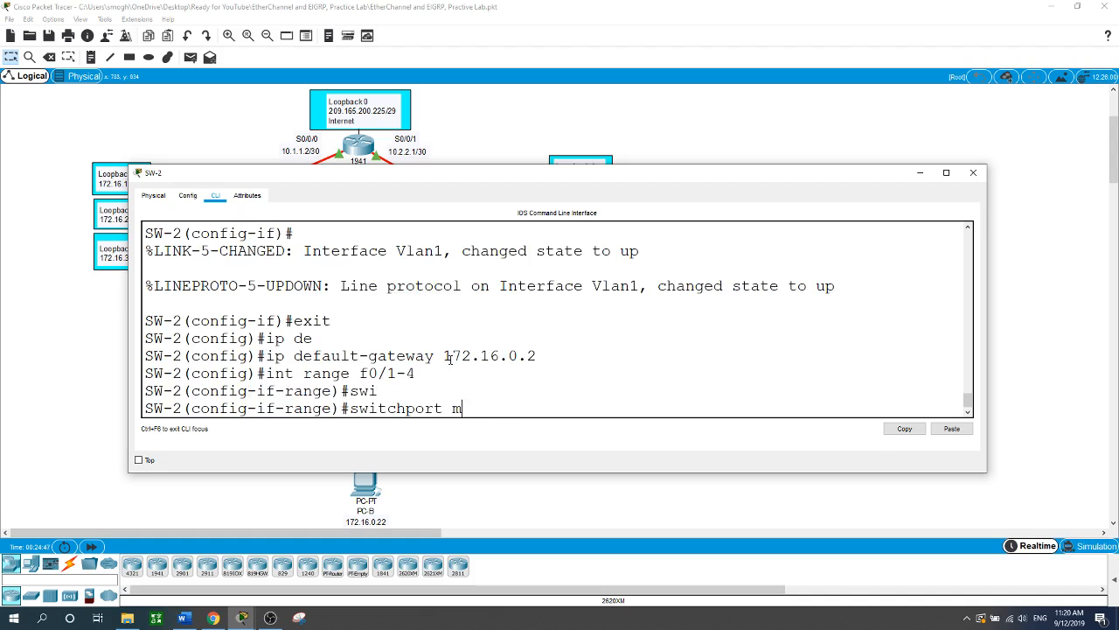
pyautogui.write('o')
pyautogui.press('Tab')
pyautogui.write('tr')
pyautogui.press('Return')
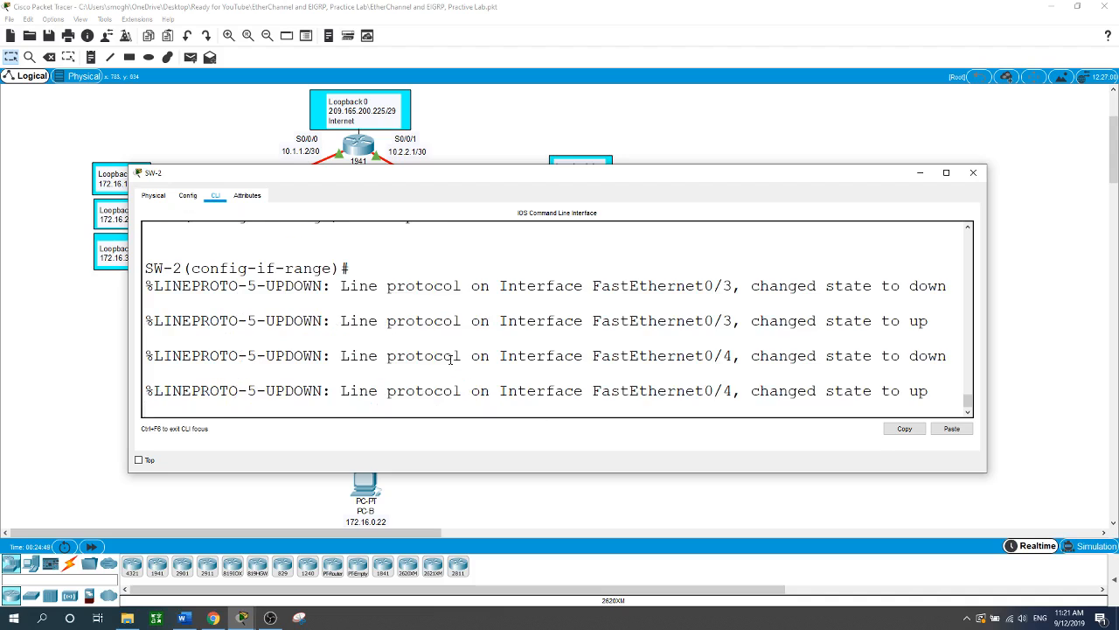
# - Set native VLAN 1 on SW-2's Fa0/1-4 trunks
pyautogui.press('Return')
pyautogui.write('swi')
pyautogui.press('Tab')
pyautogui.write('tr')
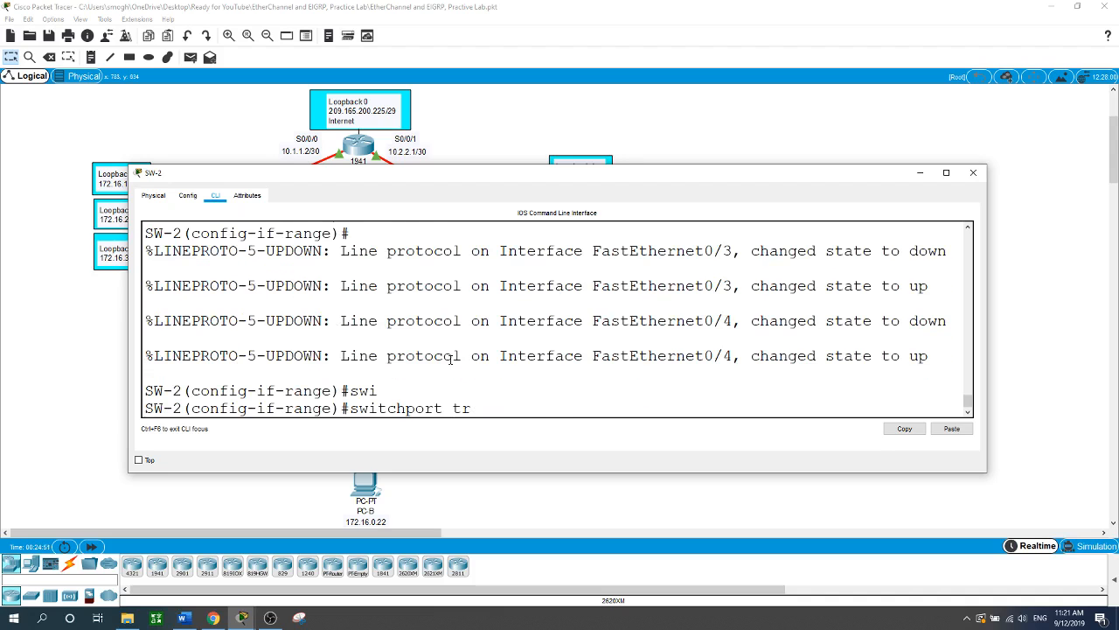
pyautogui.press('Tab')
pyautogui.write('n')
pyautogui.press('Tab')
pyautogui.write('v')
pyautogui.press('Tab')
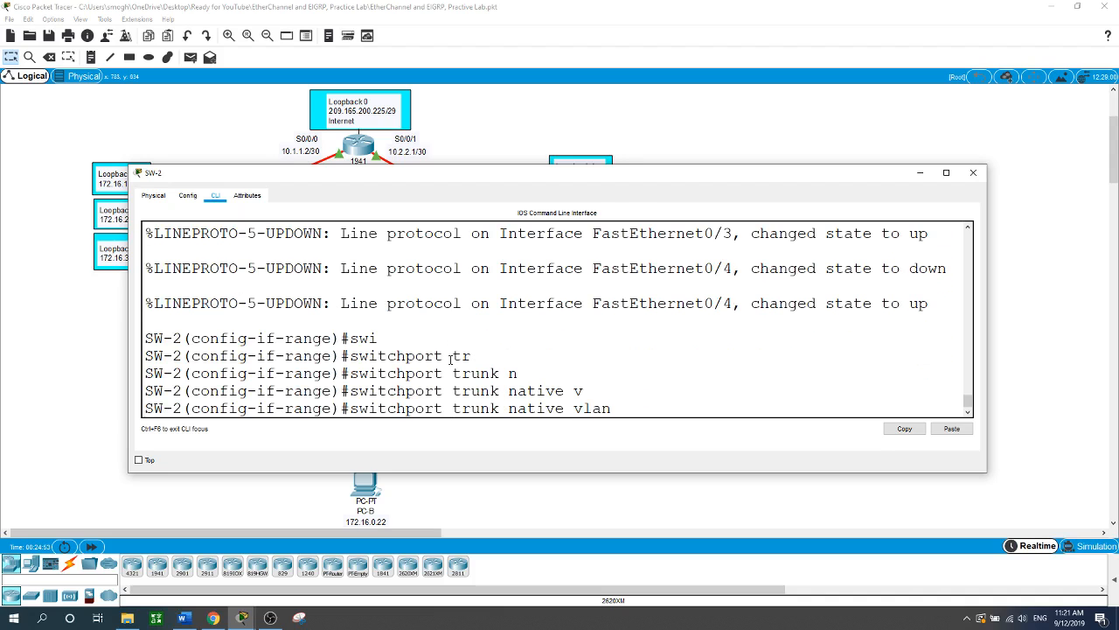
pyautogui.write('1')
pyautogui.press('Return')
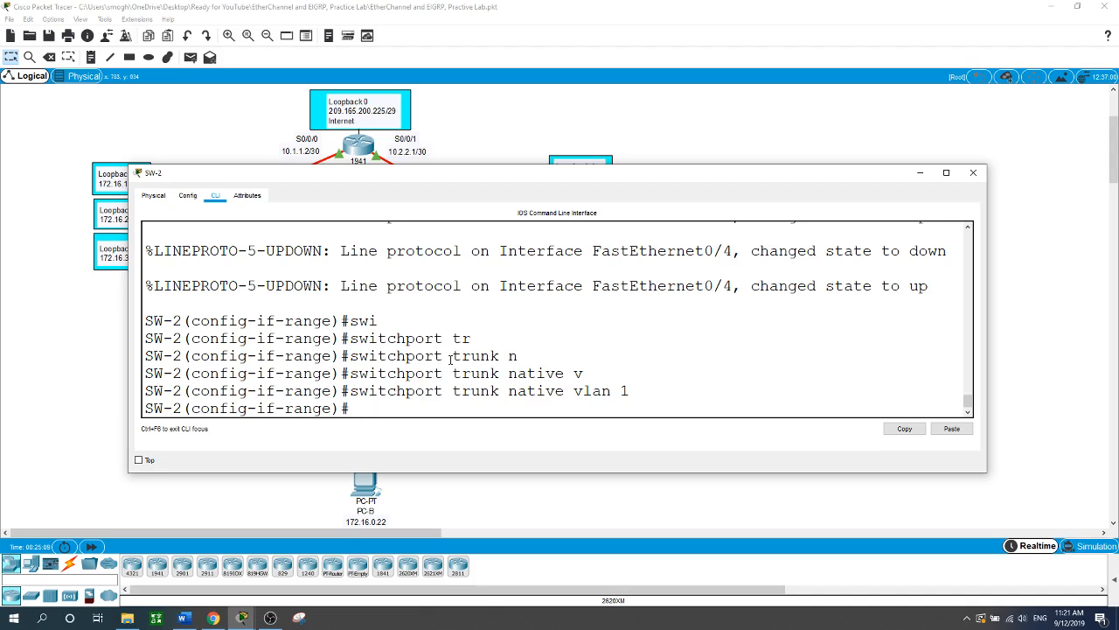
pyautogui.write('int range f0/5-24, g0/1-2')
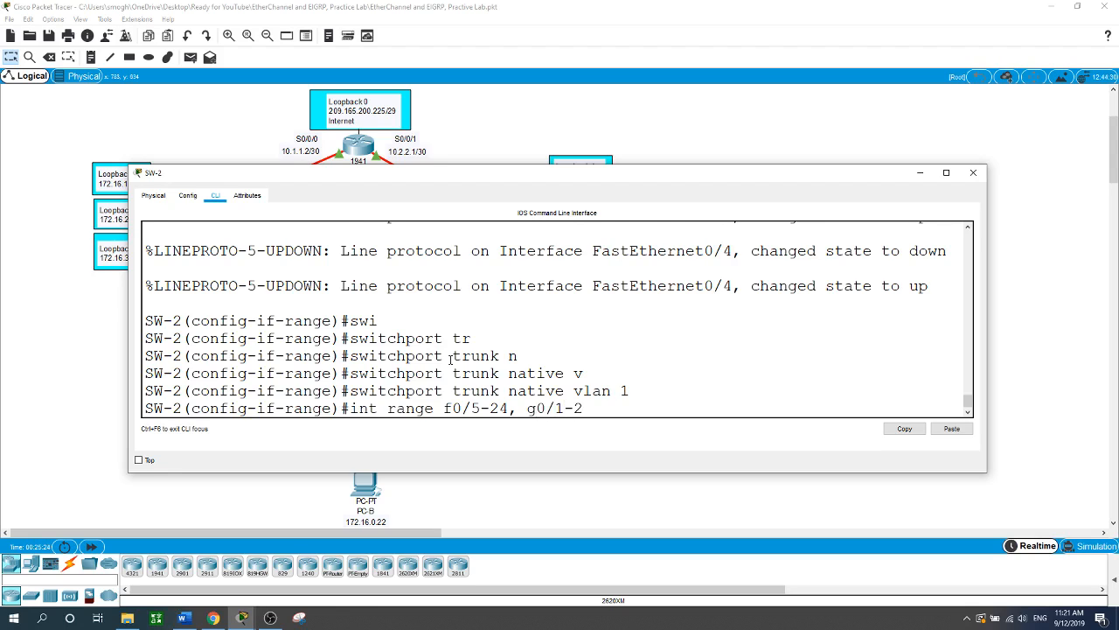
# - Make SW-2's ports Fa0/5-24 and Gi0/1-2 access ports
pyautogui.press('Return')
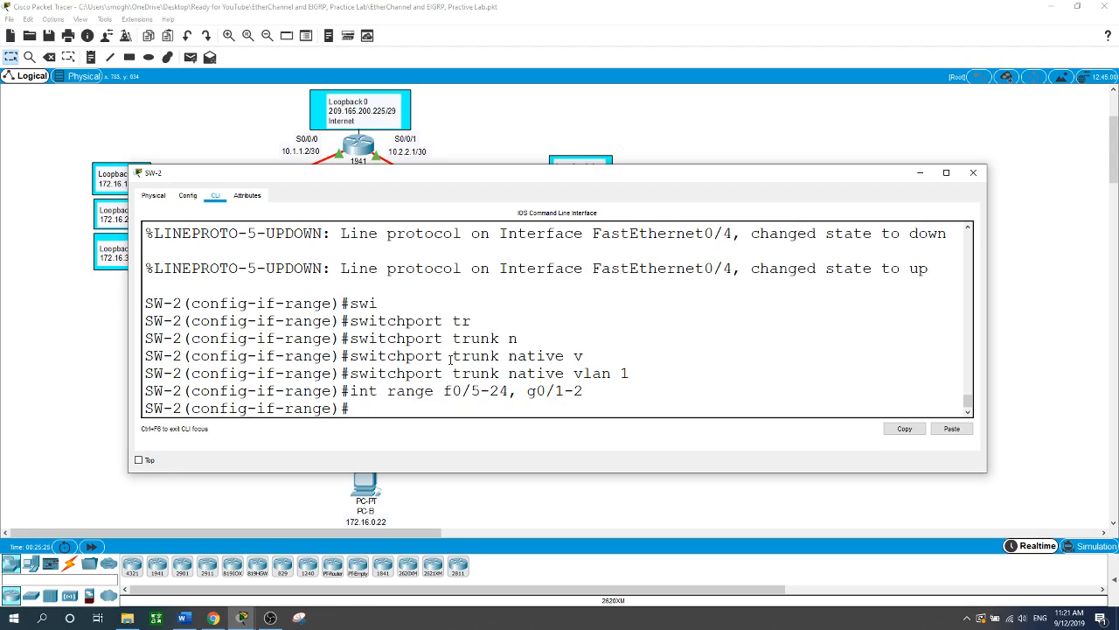
pyautogui.write('swi')
pyautogui.press('Tab')
pyautogui.press('Tab')
pyautogui.write('a')
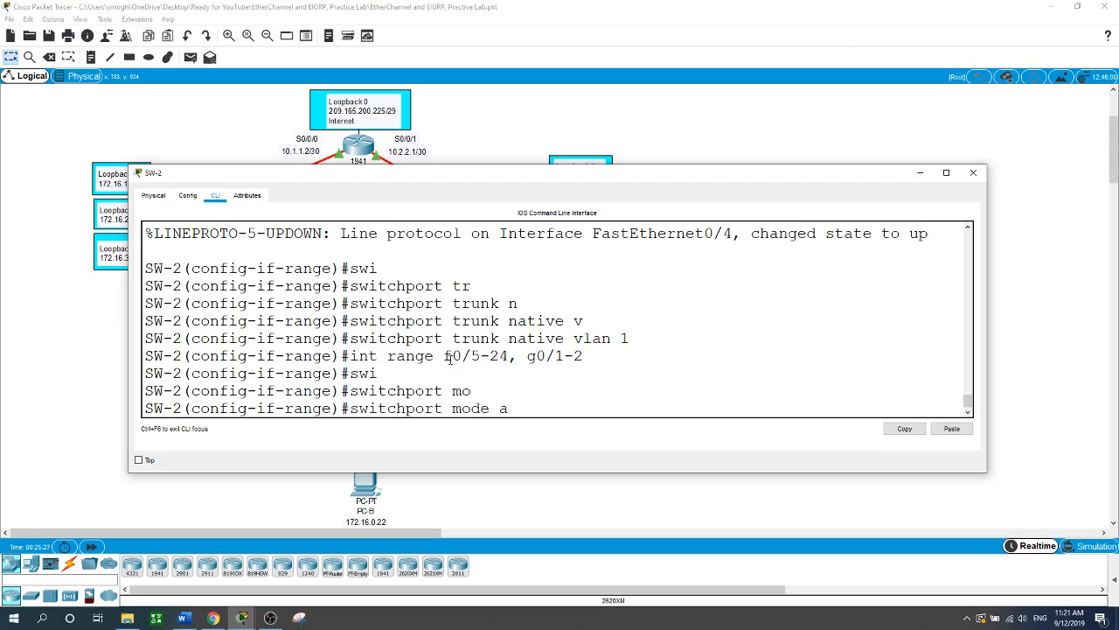
pyautogui.write('c')
pyautogui.press('Tab')
pyautogui.press('Return')
# - Disable trunk negotiation on those ports with switchport nonegotiate and return to the topology
pyautogui.write('swi')
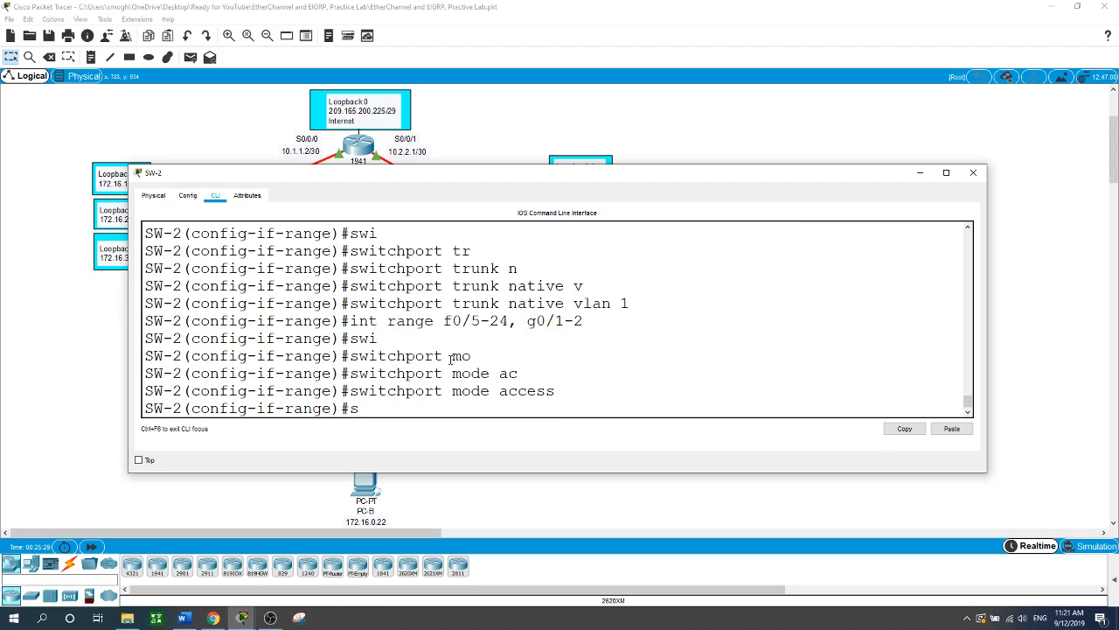
pyautogui.press('Tab')
pyautogui.write('no')
pyautogui.press('Tab')
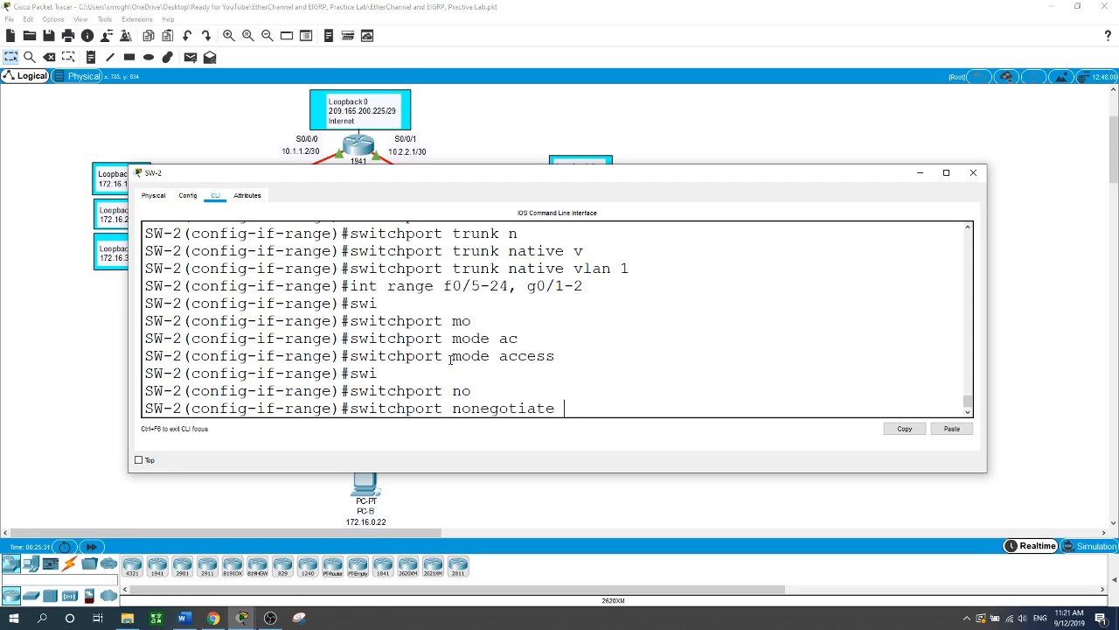
pyautogui.press('Return')
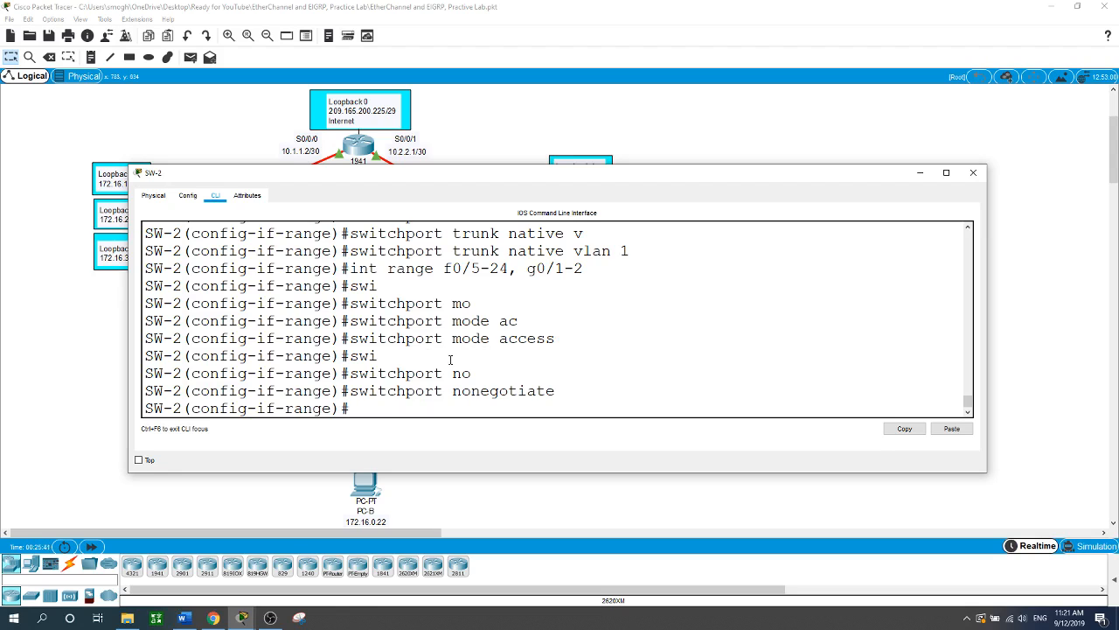
pyautogui.click(585, 493)
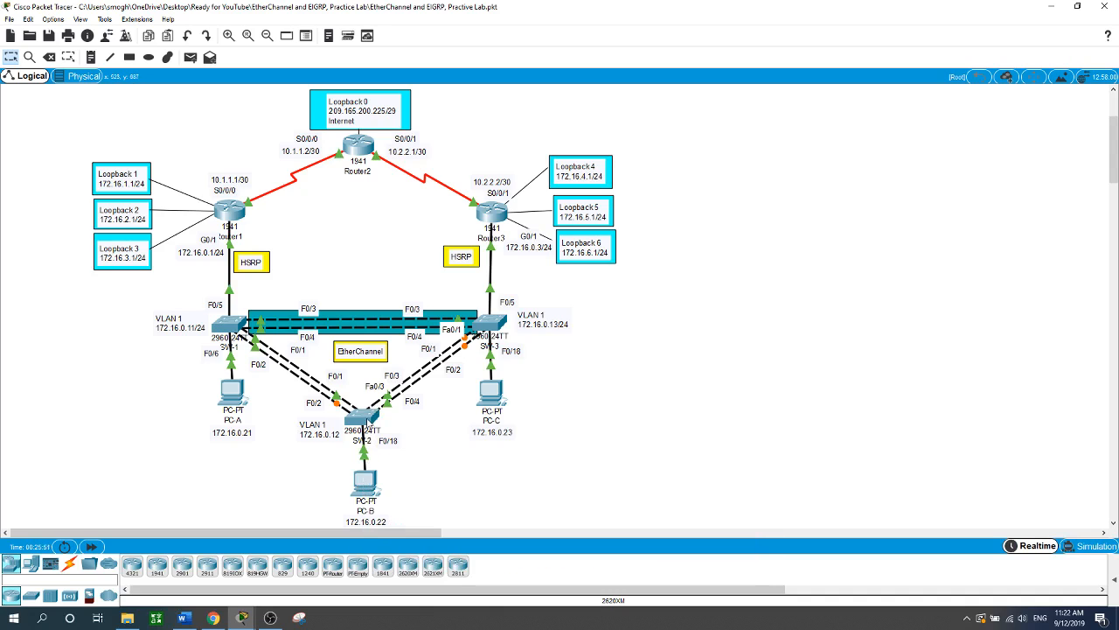
# - Shut down SW-2's ports F0/5-17, F0/19-24 and G0/1-2, leaving F0/18 active
pyautogui.click(368, 423)
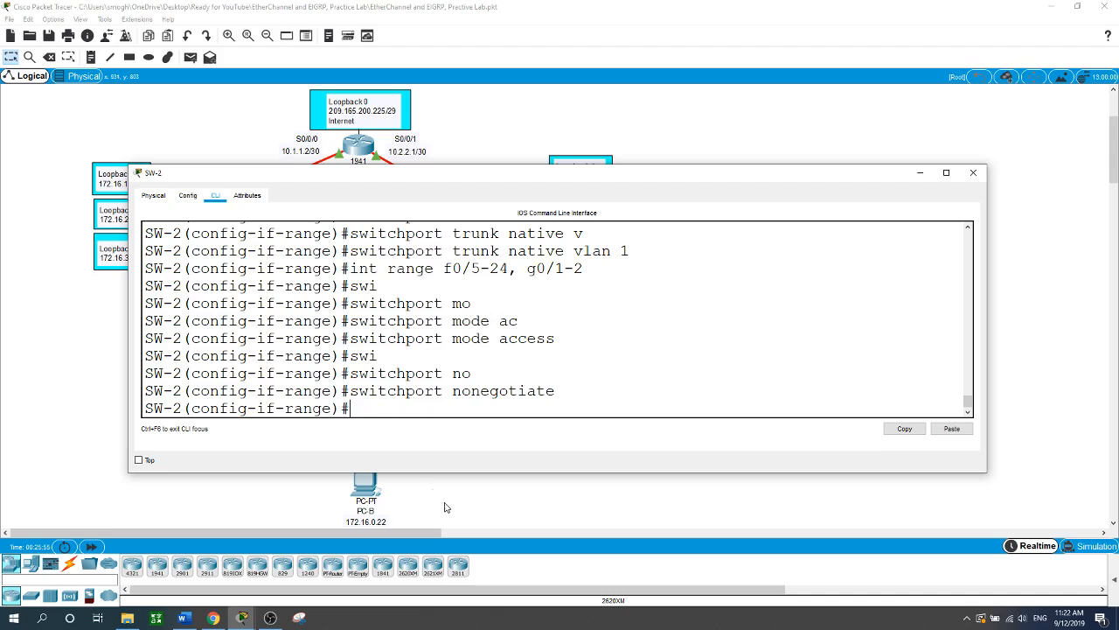
pyautogui.write('int range f0/5-17, f0/1')
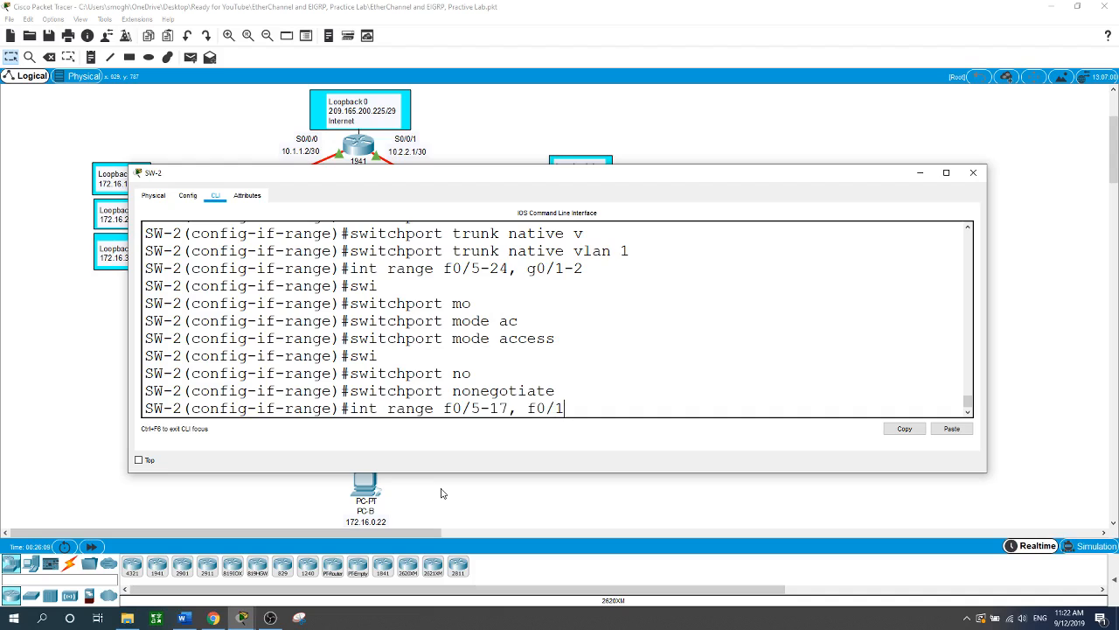
pyautogui.write('9-24, g0/1-2')
pyautogui.press('Return')
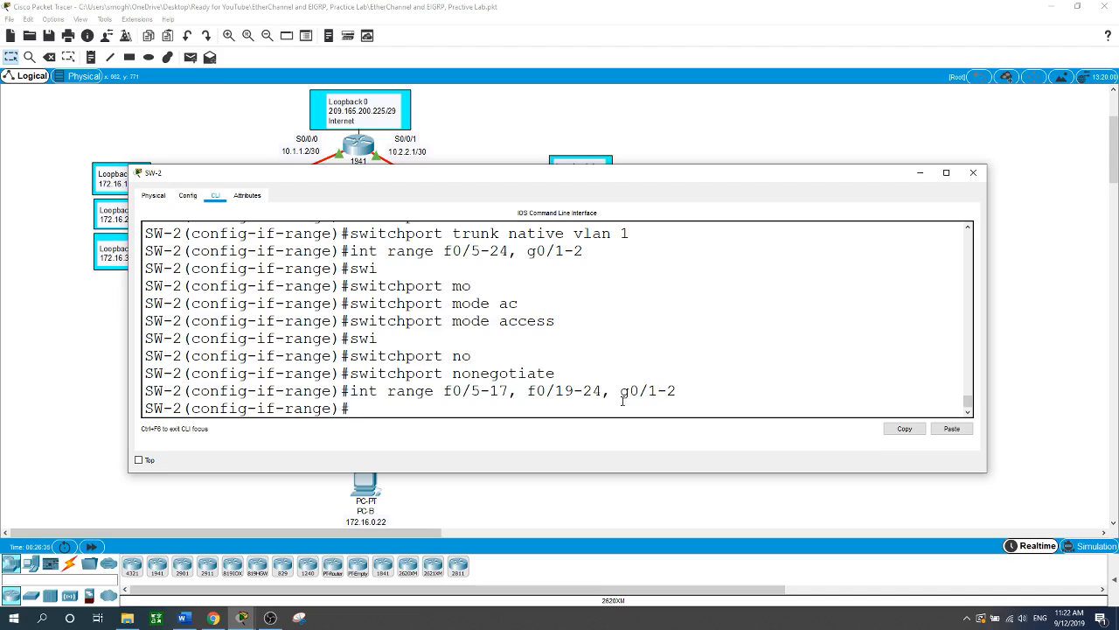
pyautogui.write('shut')
pyautogui.press('Return')
pyautogui.press('Return')
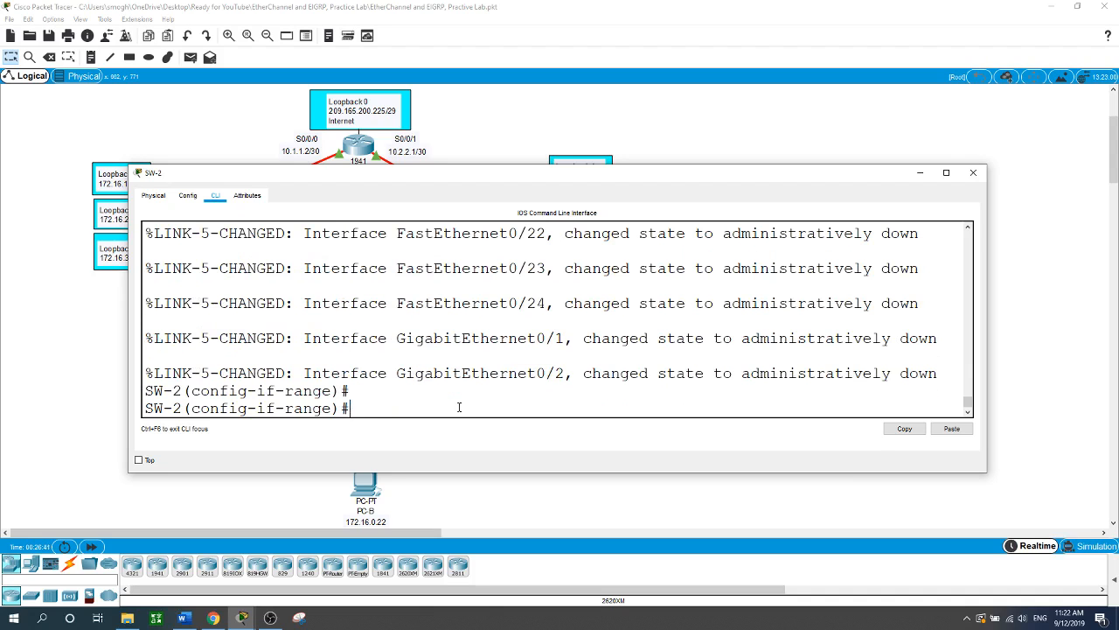
# - Open the third switch's CLI, enter global configuration and set hostname SW-3
pyautogui.click(666, 519)
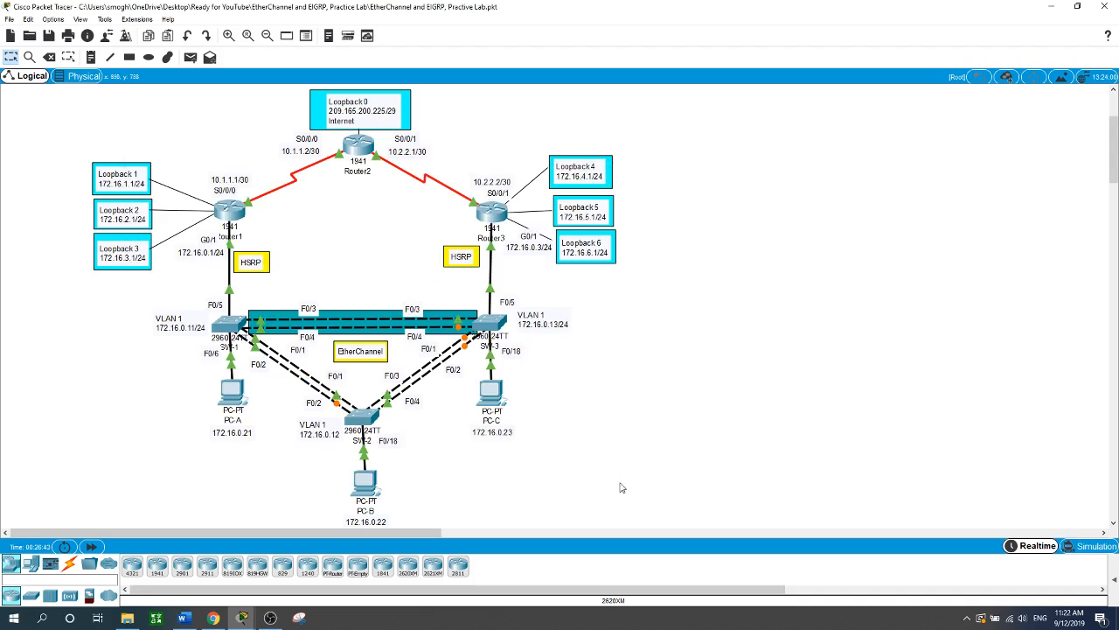
pyautogui.click(492, 323)
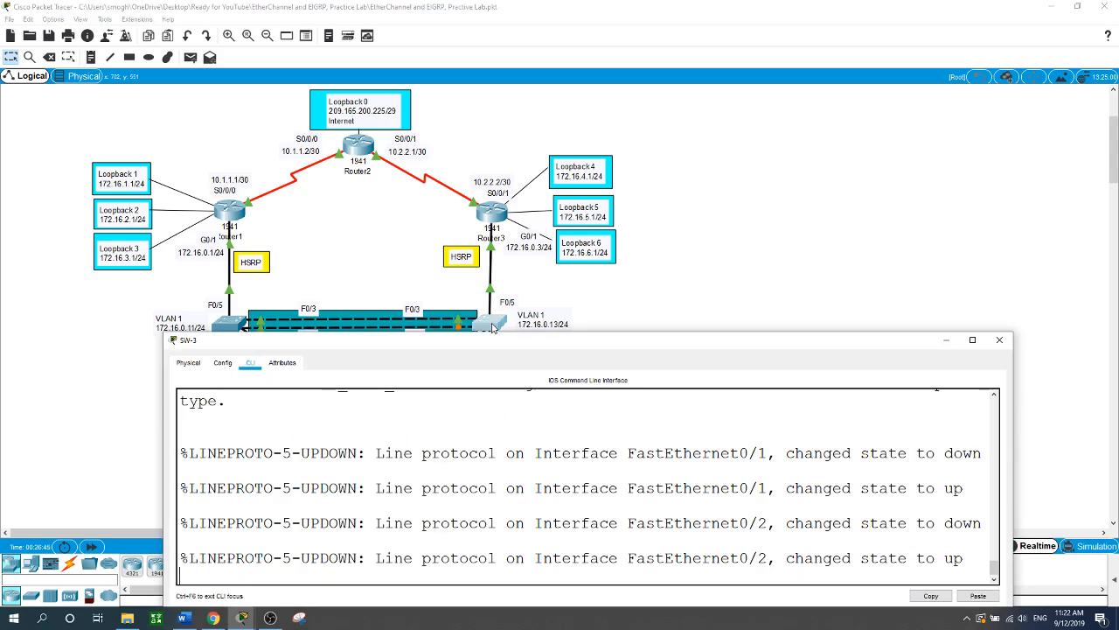
pyautogui.moveTo(503, 346); pyautogui.dragTo(473, 317)
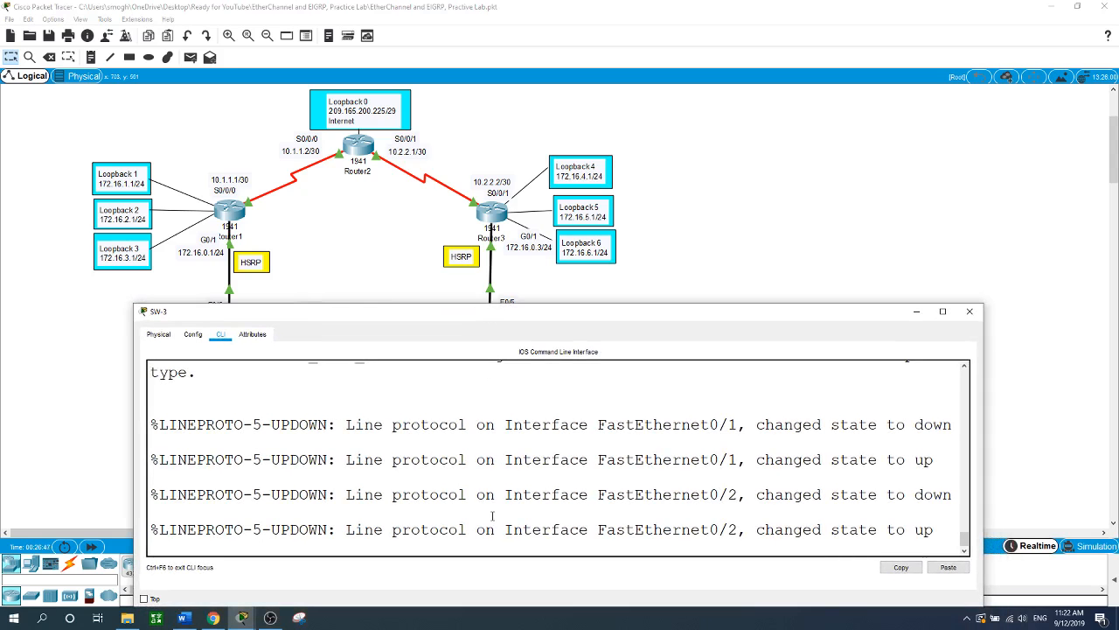
pyautogui.press('Return')
pyautogui.write('en')
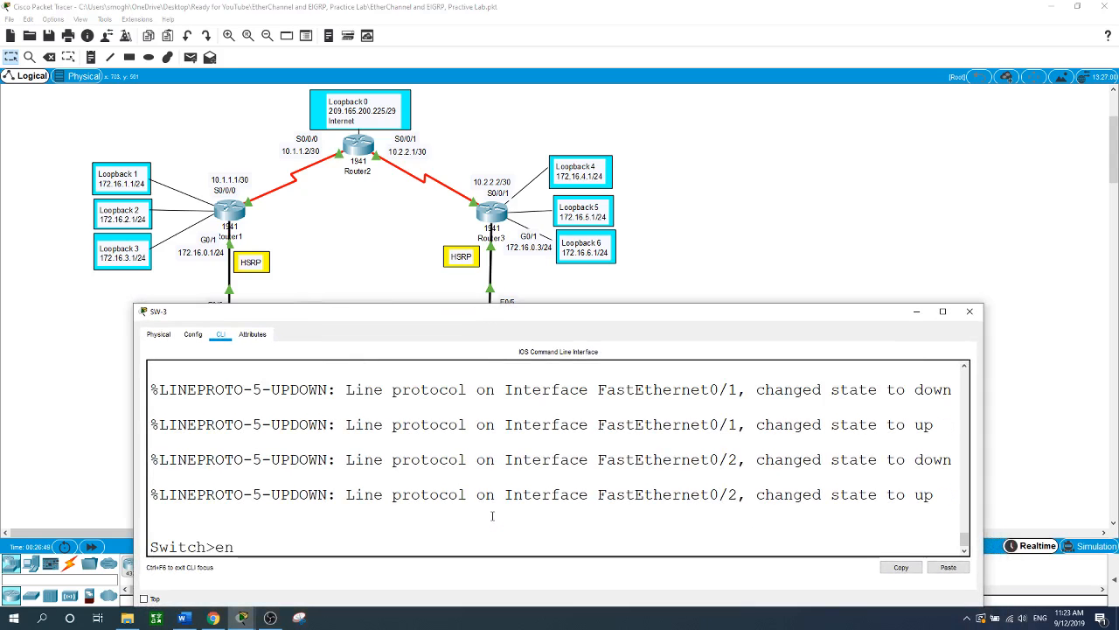
pyautogui.press('Return')
pyautogui.write('conf t')
pyautogui.press('Return')
pyautogui.write('h')
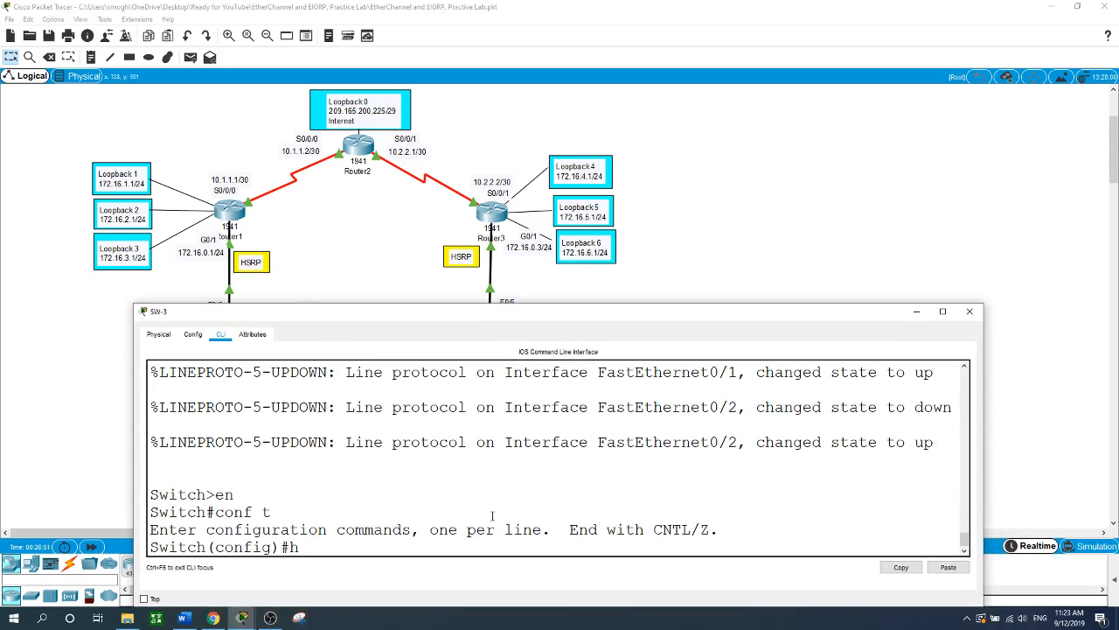
pyautogui.write('ostname SW-3')
pyautogui.press('Return')
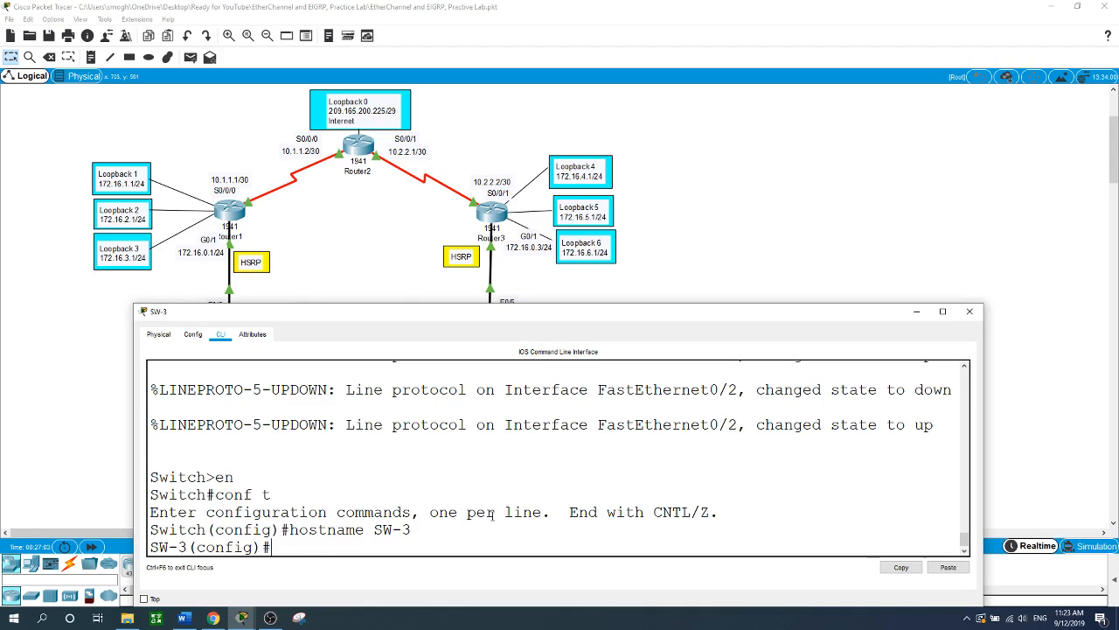
# - Give SW-3's VLAN 1 interface 172.16.0.13 255.255.255.0 and enable it
pyautogui.write('int vlan 1')
pyautogui.press('Return')
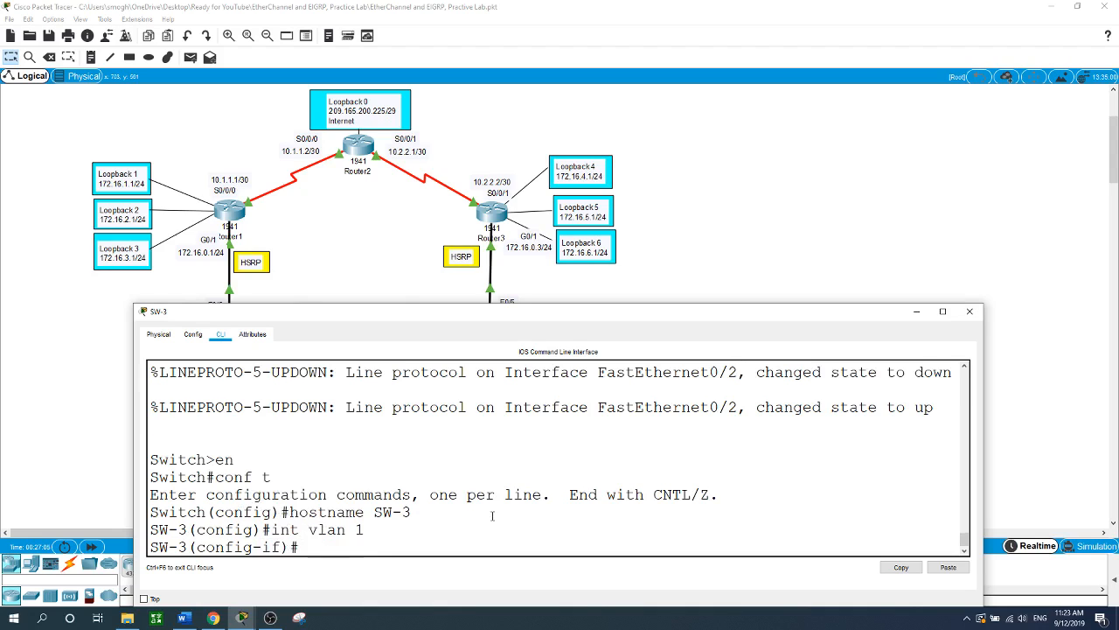
pyautogui.write('ip ad')
pyautogui.press('Tab')
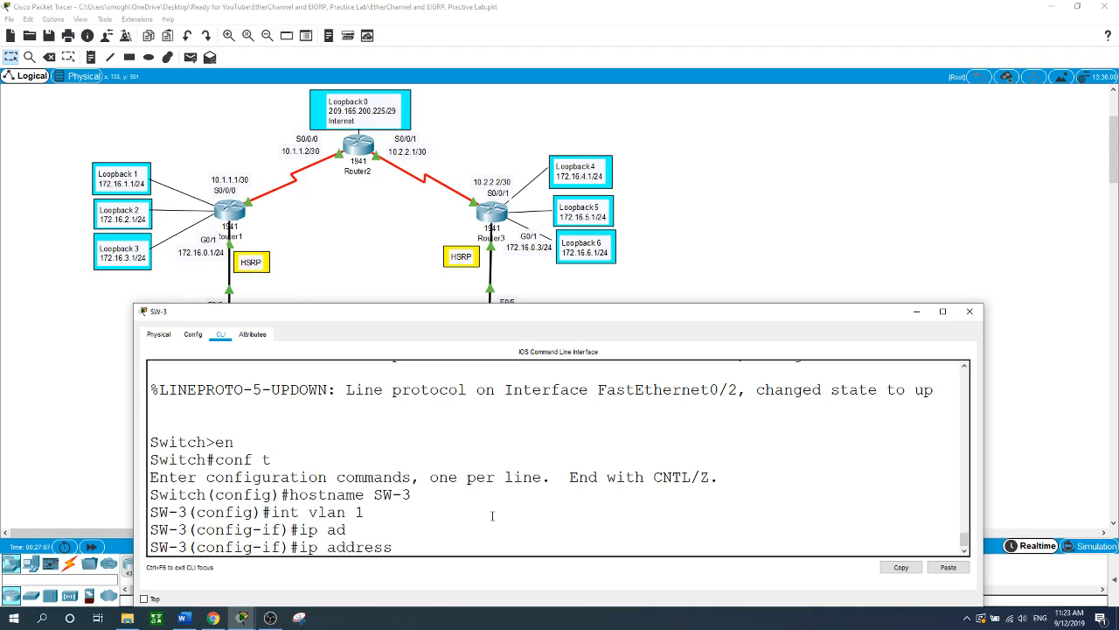
pyautogui.write('172.16.0.13 255.255.255.0')
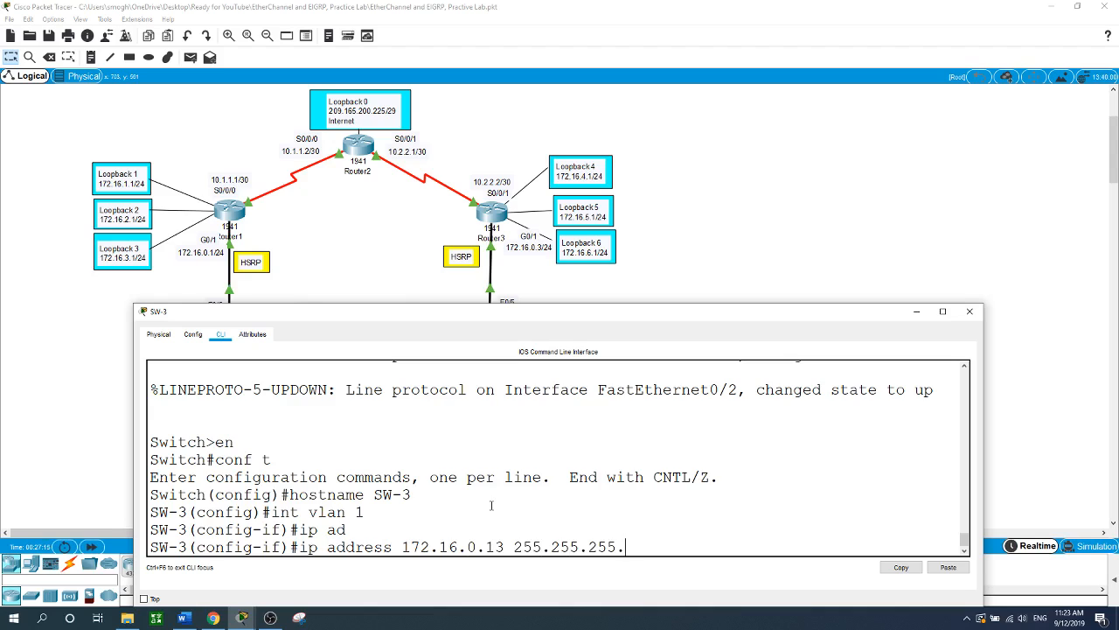
pyautogui.press('Return')
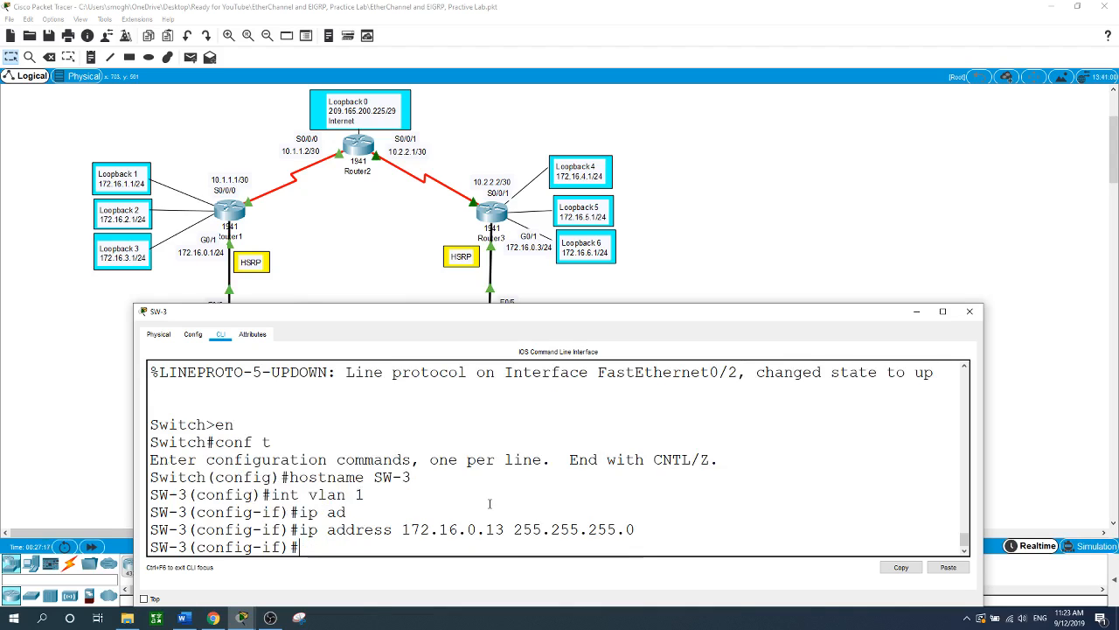
pyautogui.write('no shut')
pyautogui.press('Return')
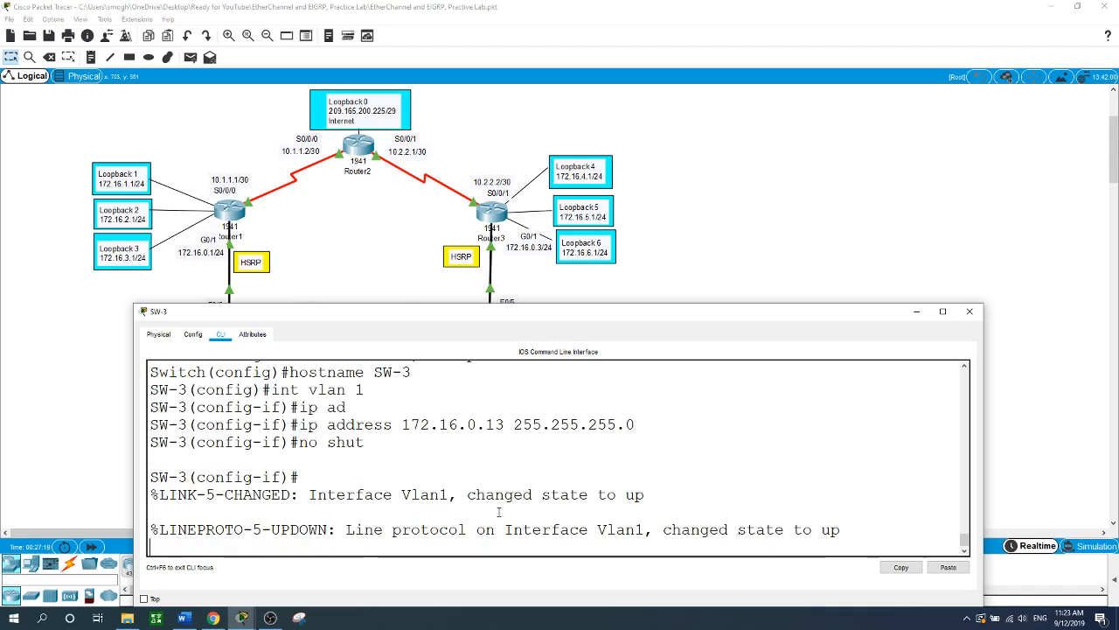
pyautogui.write('exit')
pyautogui.press('Return')
# - Set SW-3's default gateway to 172.16.0.2
pyautogui.write('ip de')
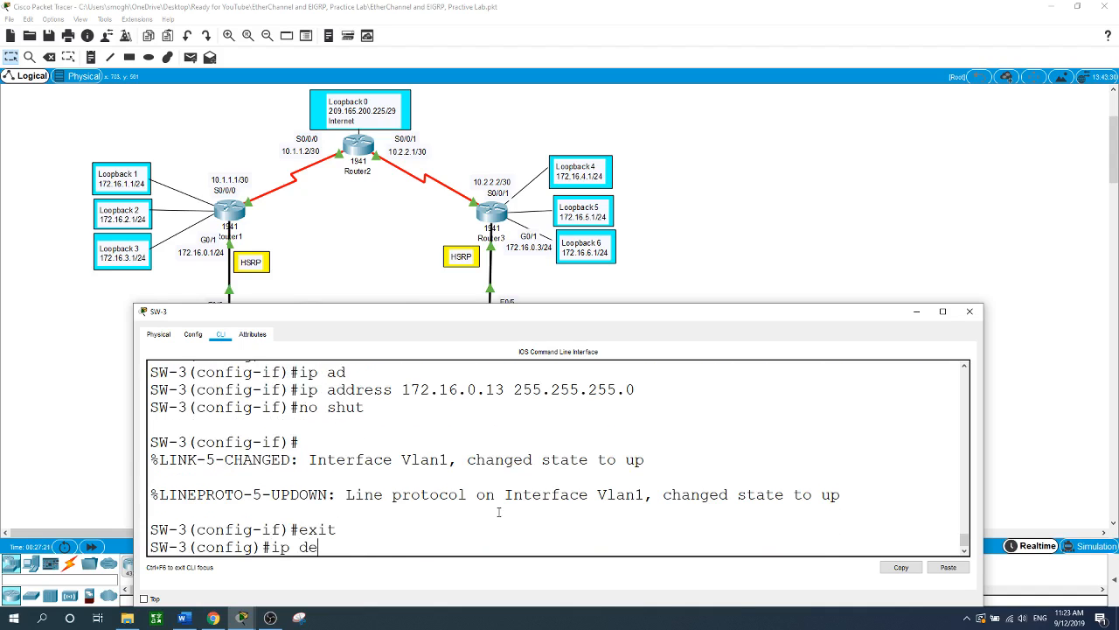
pyautogui.press('Tab')
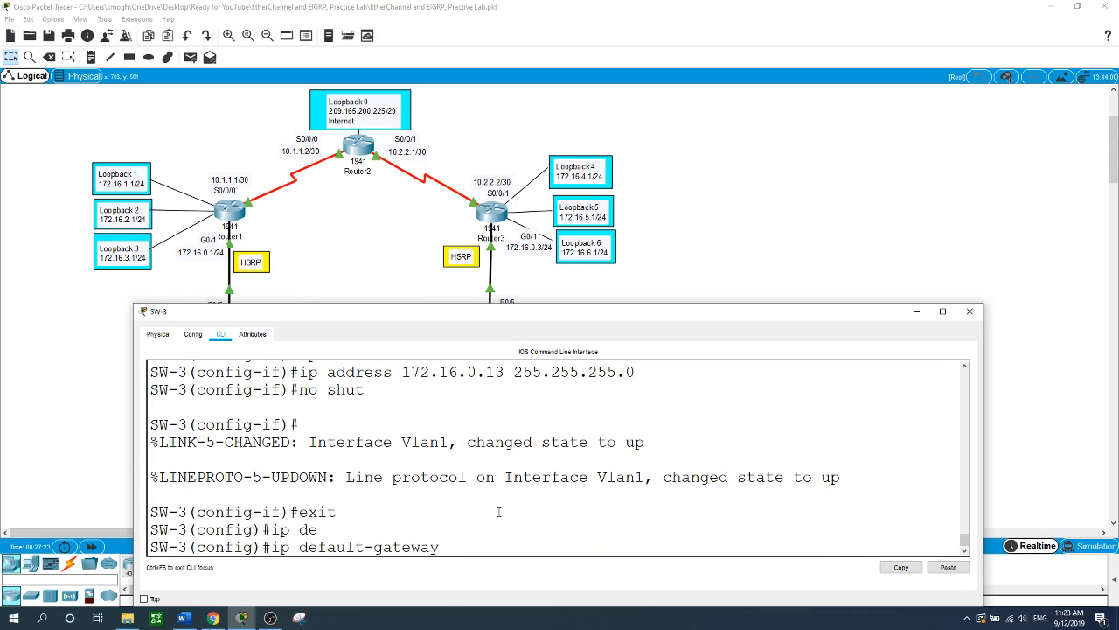
pyautogui.write('172.16.0.2')
pyautogui.press('Return')
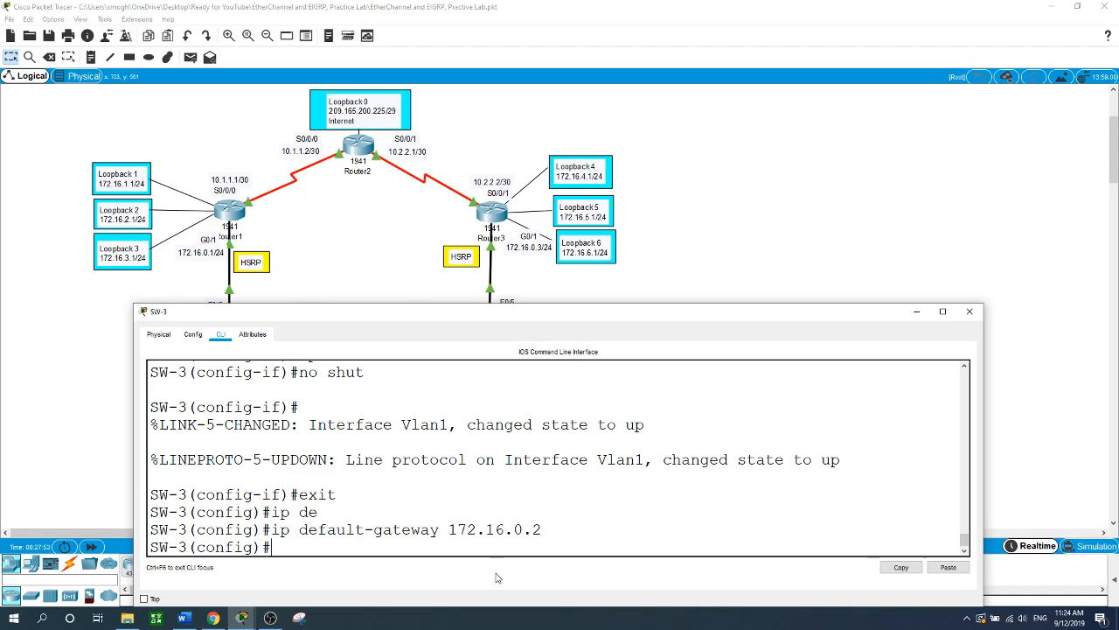
pyautogui.write('int range f0/10')
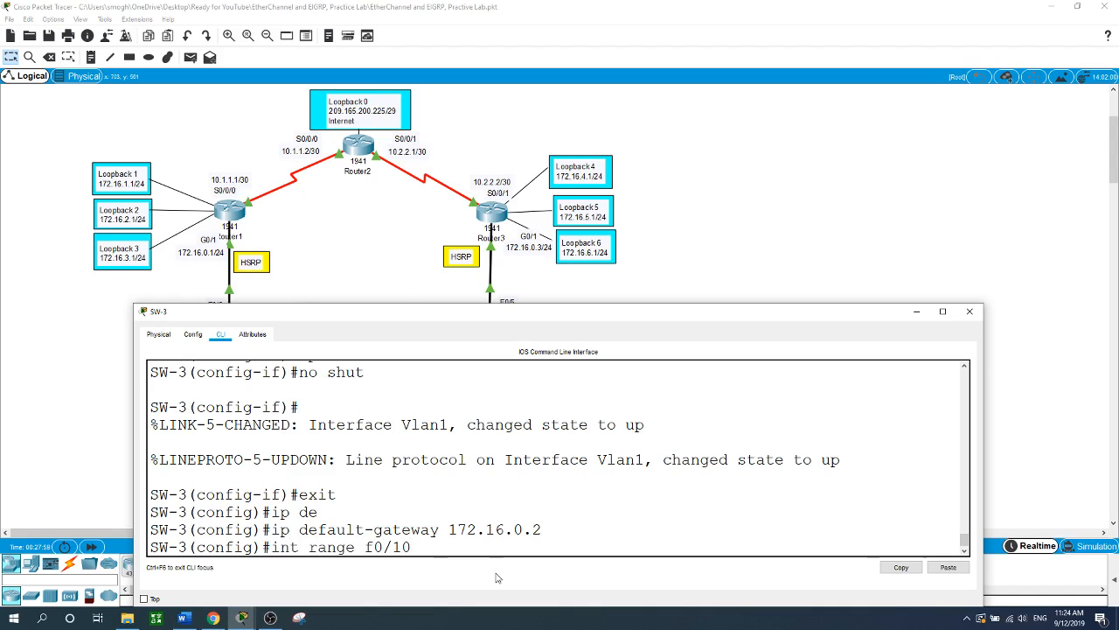
pyautogui.write('4')
# - Select SW-3's ports F0/1-4, correcting the mistyped range, and make them trunk ports
pyautogui.press('BackSpace')
pyautogui.press('BackSpace')
pyautogui.write('-4')
pyautogui.press('Return')
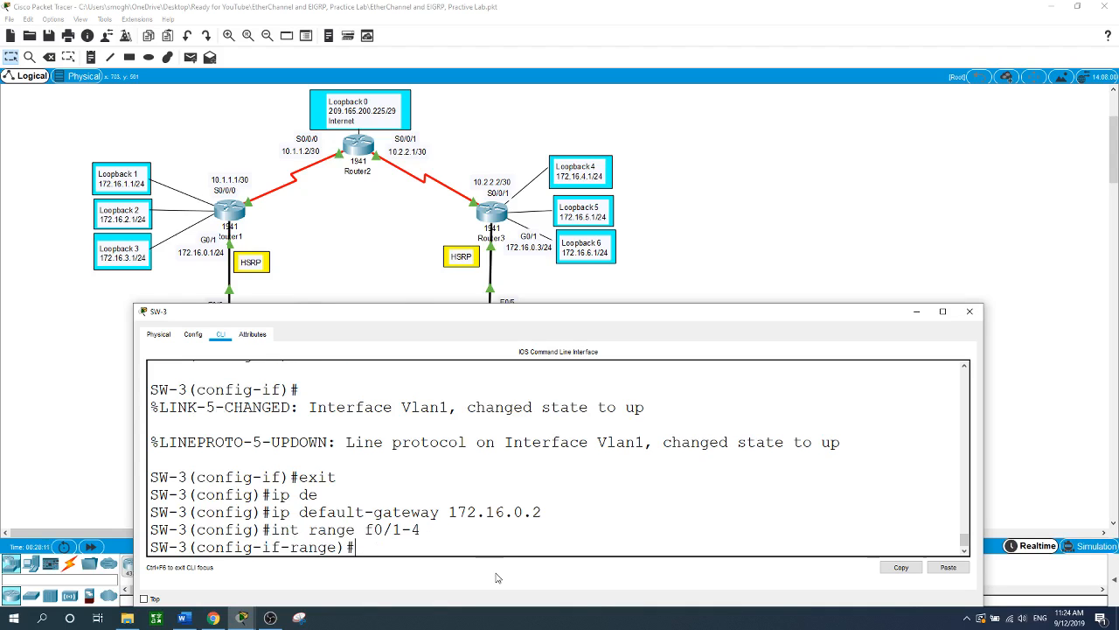
pyautogui.write('swi')
pyautogui.press('Tab')
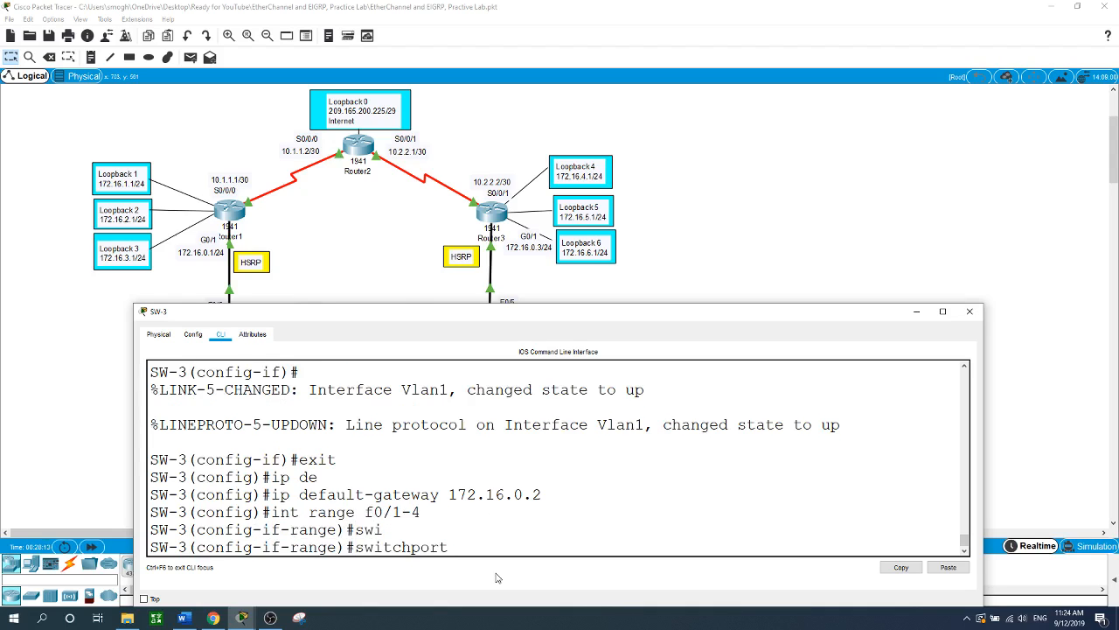
pyautogui.write('mo')
pyautogui.press('Tab')
pyautogui.write('tr')
pyautogui.press('Tab')
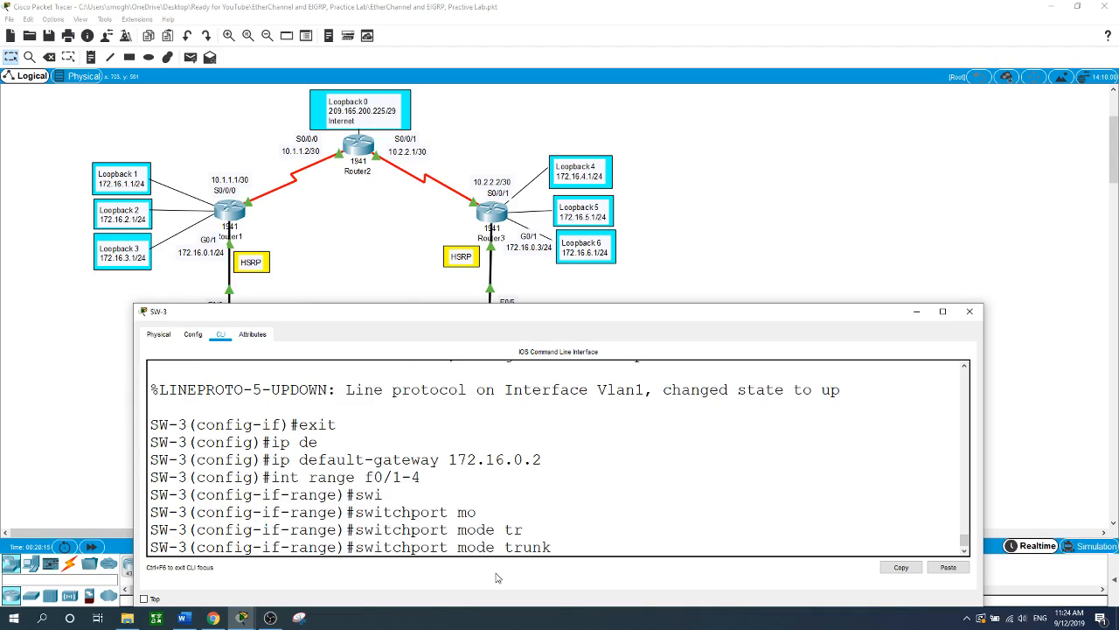
pyautogui.press('Return')
# - Set native VLAN 1 on SW-3's F0/1-4 trunks
pyautogui.write('swi')
pyautogui.press('Tab')
pyautogui.write('tr')
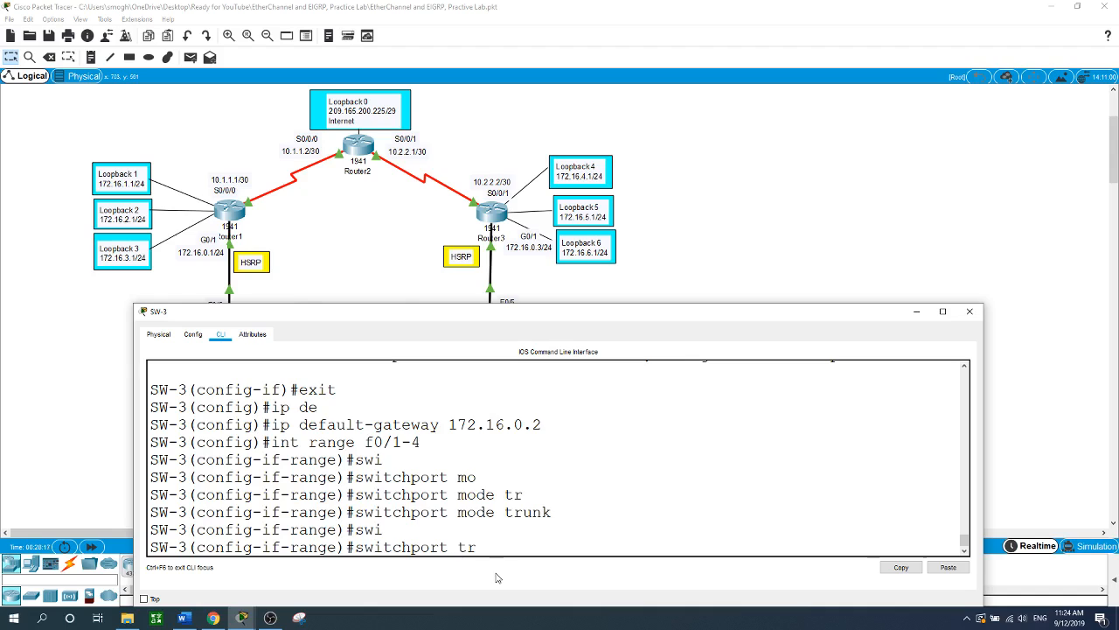
pyautogui.press('Tab')
pyautogui.write('n')
pyautogui.press('Tab')
pyautogui.write('v')
pyautogui.press('Tab')
pyautogui.write('1')
pyautogui.press('Return')
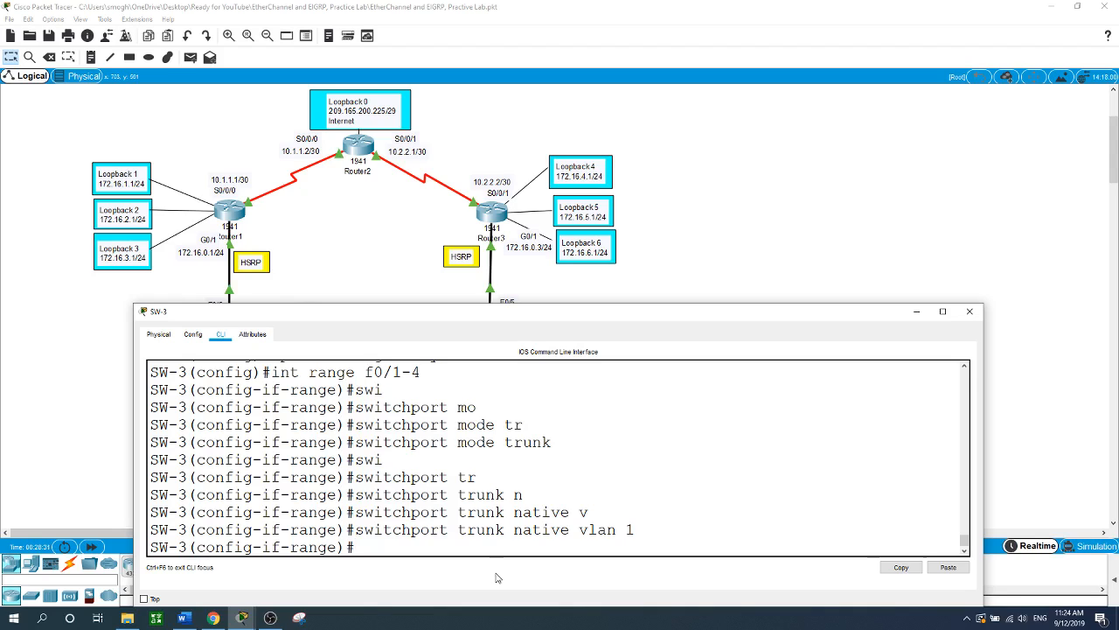
pyautogui.write('int range f0/5-24')
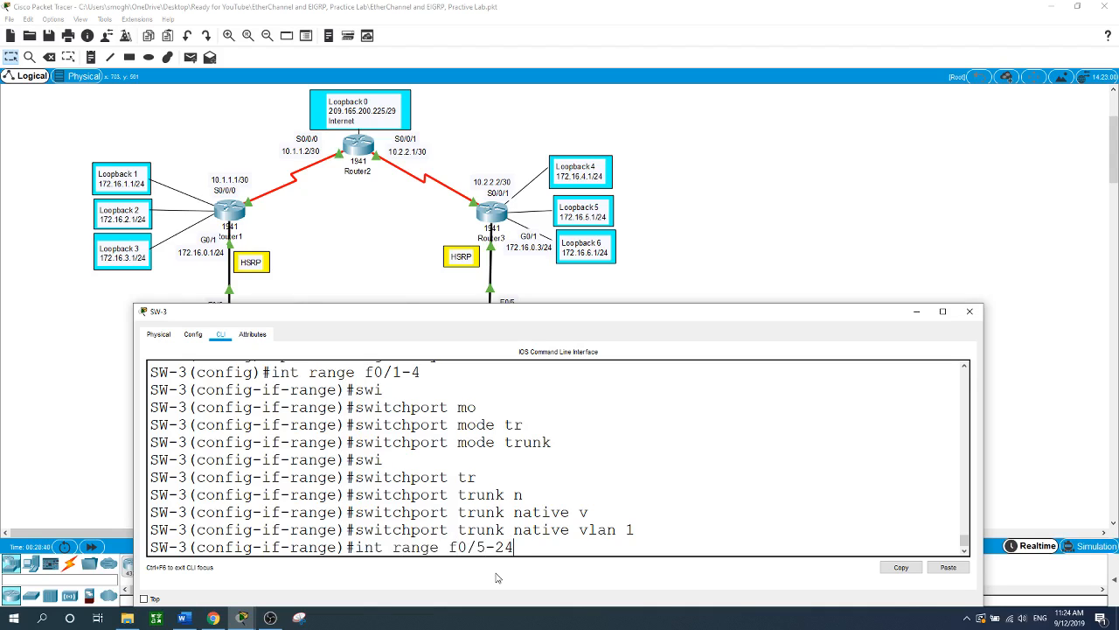
pyautogui.write(', g0/1-2')
# - Make SW-3's ports F0/5-24 and G0/1-2 access ports
pyautogui.press('Return')
pyautogui.write('swi')
pyautogui.press('Tab')
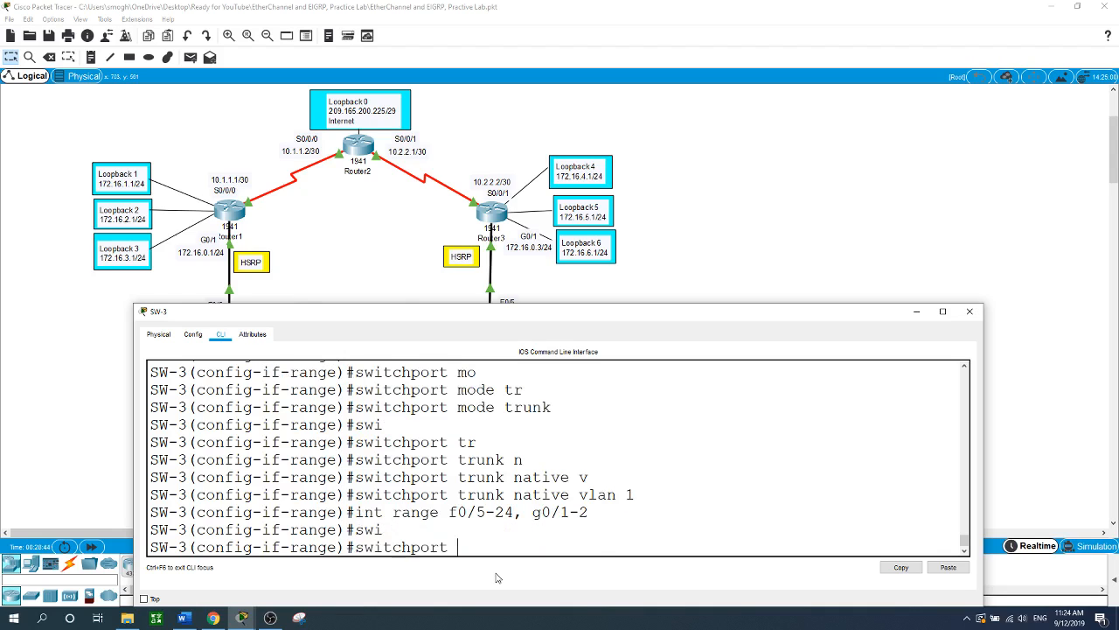
pyautogui.write('mo')
pyautogui.press('Tab')
pyautogui.write('c')
pyautogui.press('Tab')
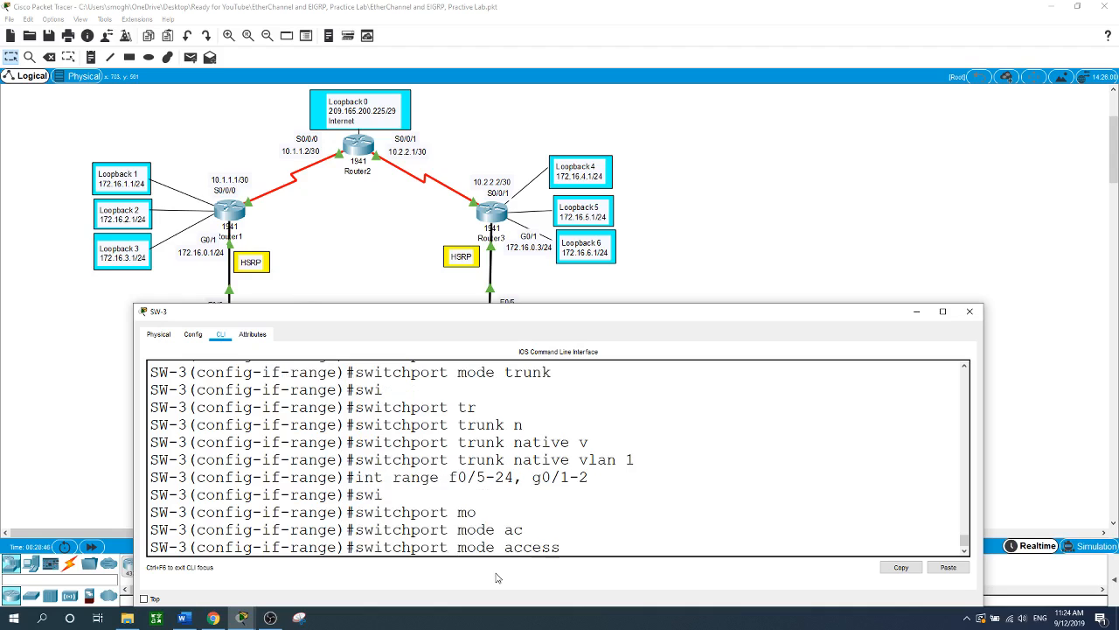
pyautogui.press('Return')
# - Turn off trunk negotiation on those ports with switchport nonegotiate
pyautogui.write('swi')
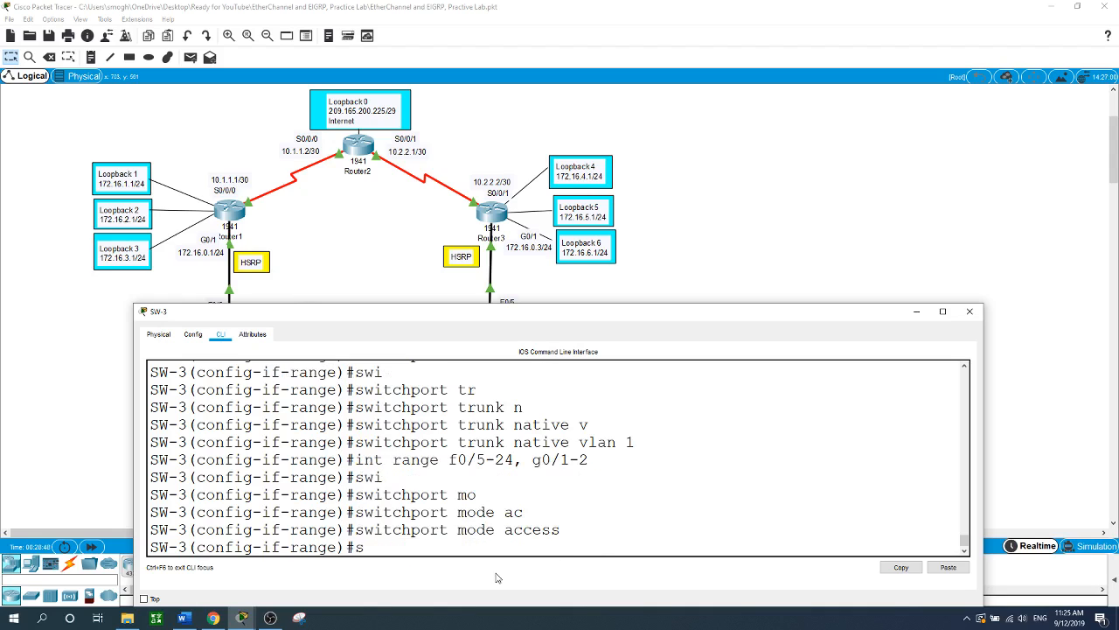
pyautogui.press('Tab')
pyautogui.write('no')
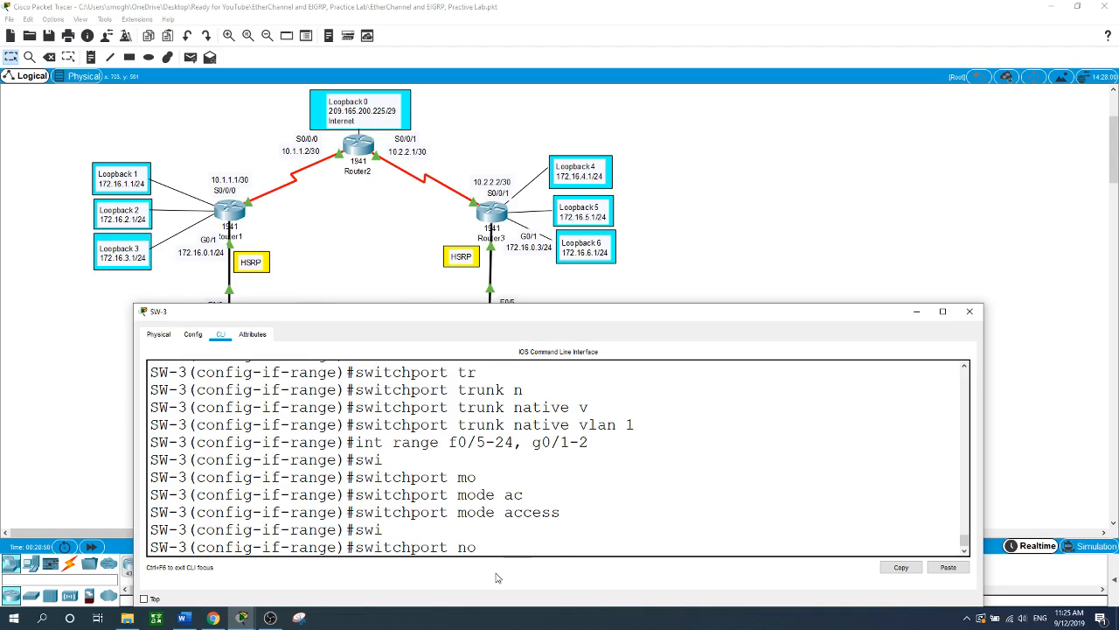
pyautogui.press('Tab')
pyautogui.press('Return')
# - Shut down SW-3's unused ports f0/6-17, f0/19-24 and g0/1-2 and return to the topology
pyautogui.write('int')
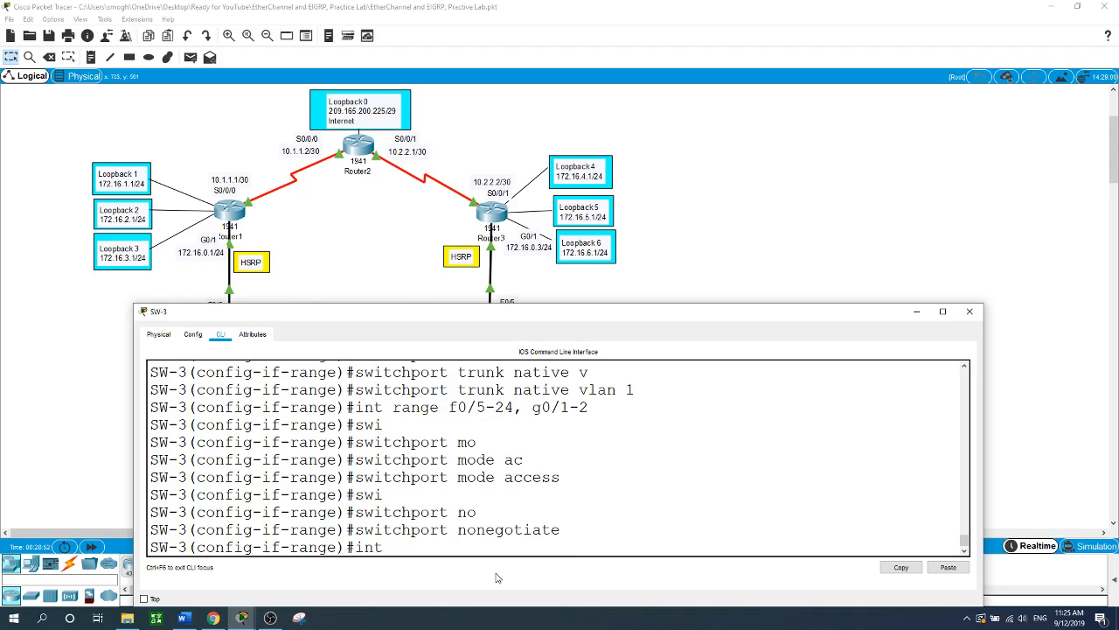
pyautogui.write(' range f0/6-17, f0/1')
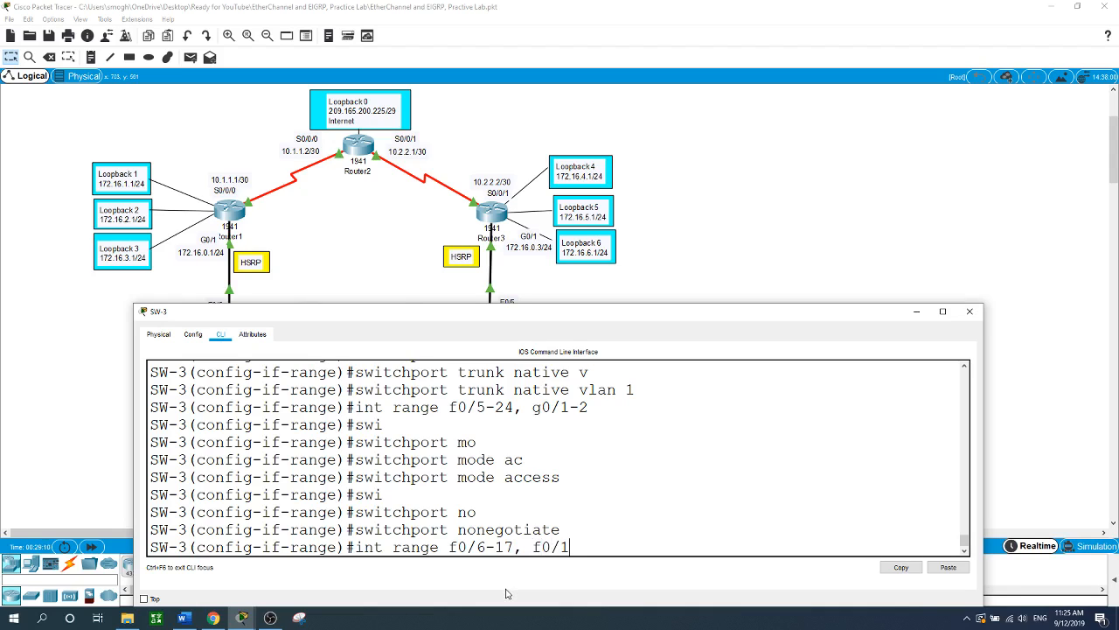
pyautogui.write('9-24, g0/1-2')
pyautogui.press('Return')
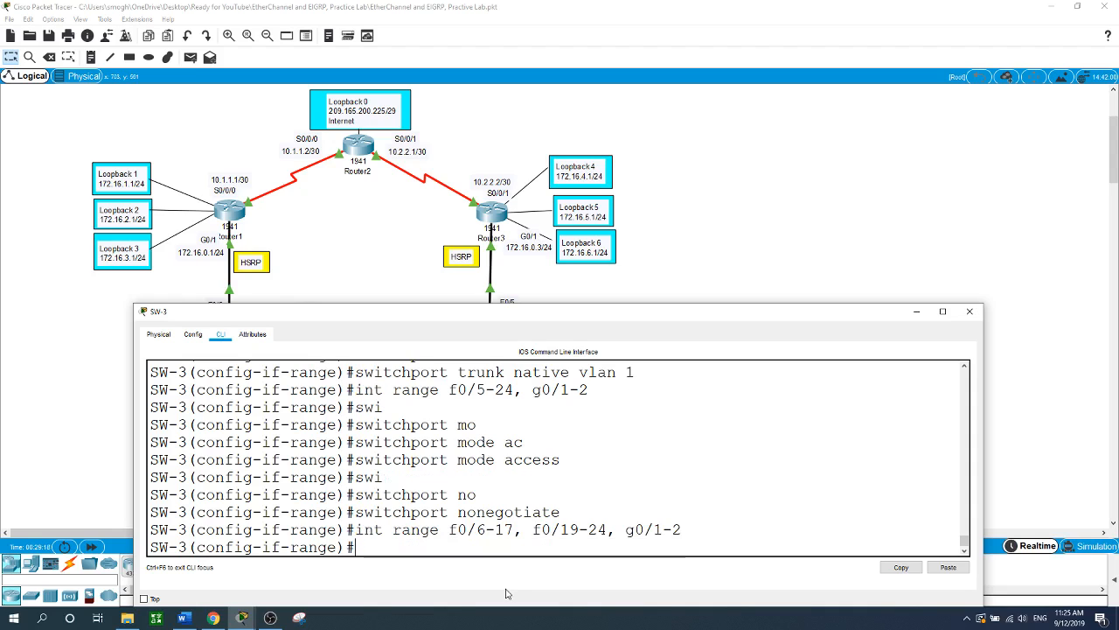
pyautogui.write('shut')
pyautogui.press('Return')
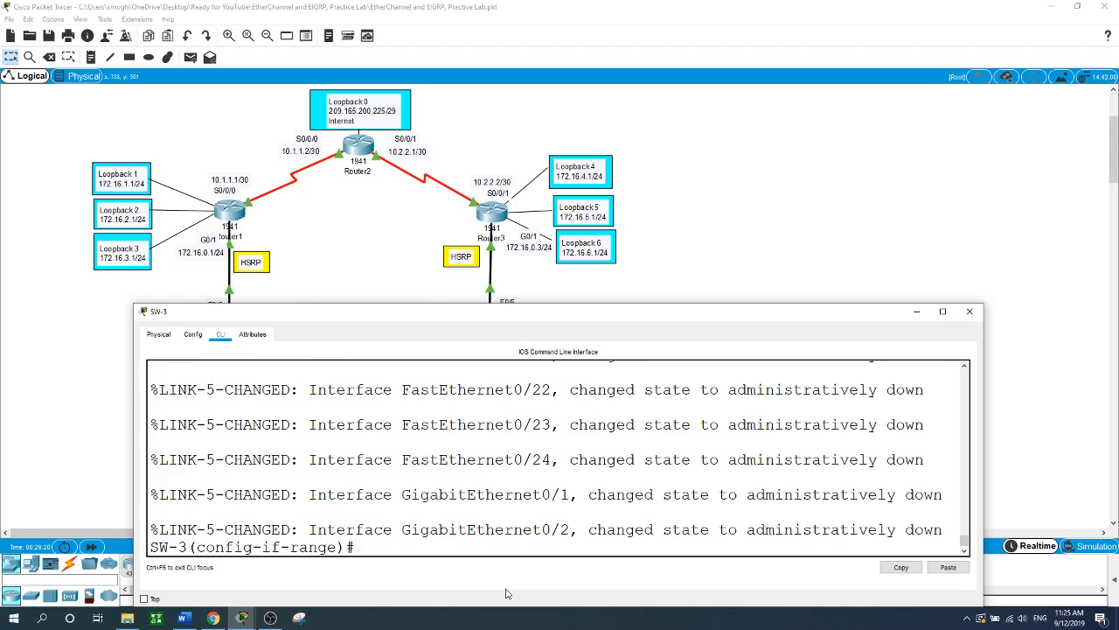
pyautogui.press('Return')
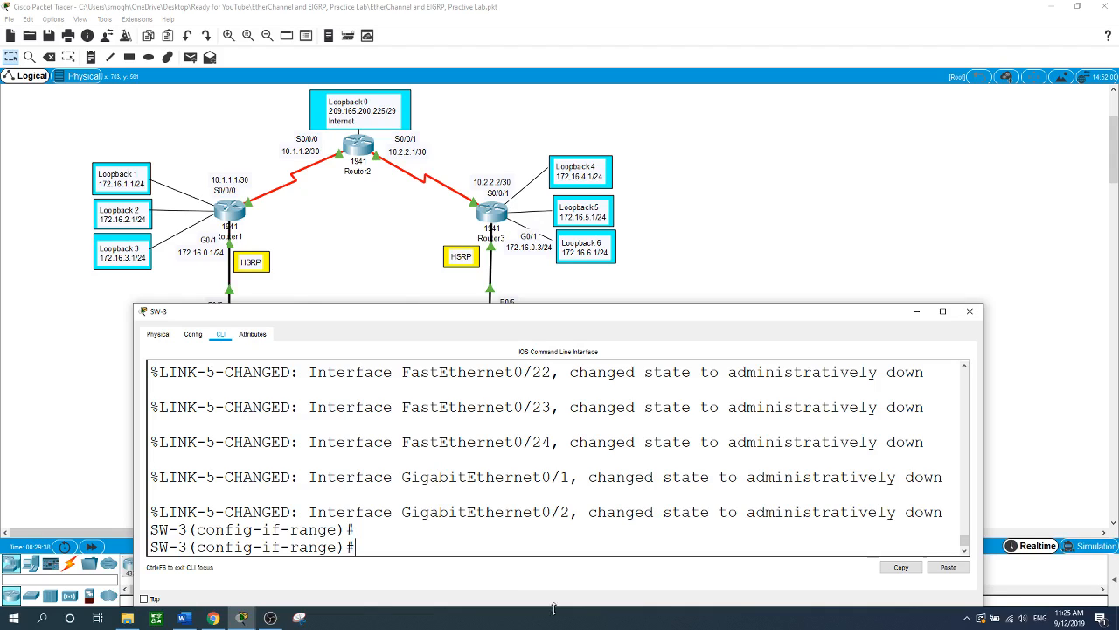
pyautogui.click(737, 269)
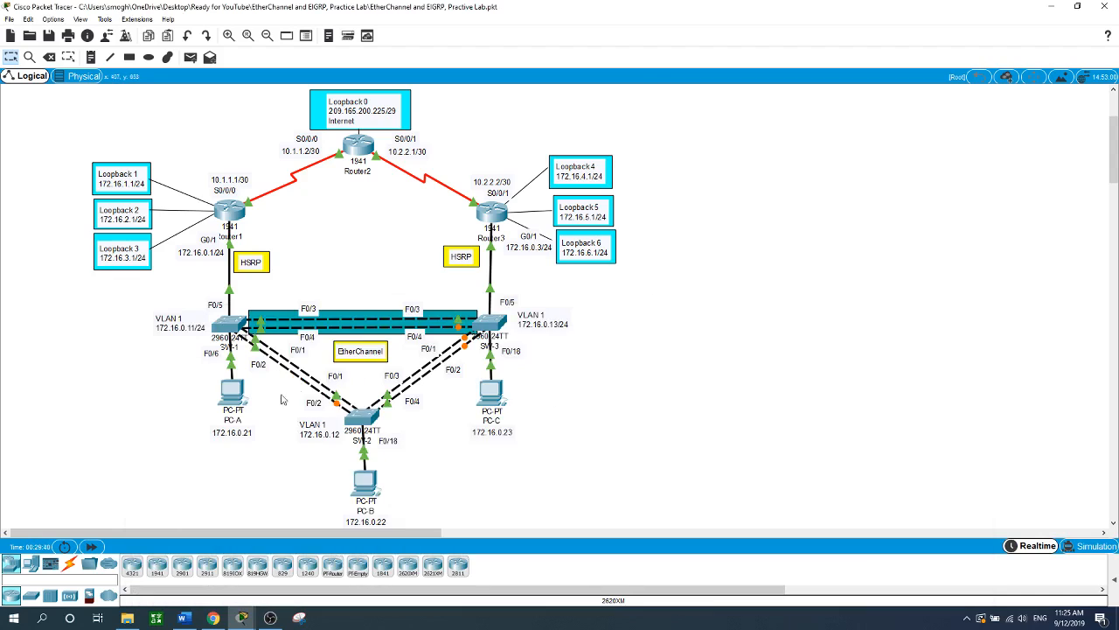
# - On SW-1, leave interface range mode and set spanning-tree mode to rapid-pvst
pyautogui.click(234, 325)
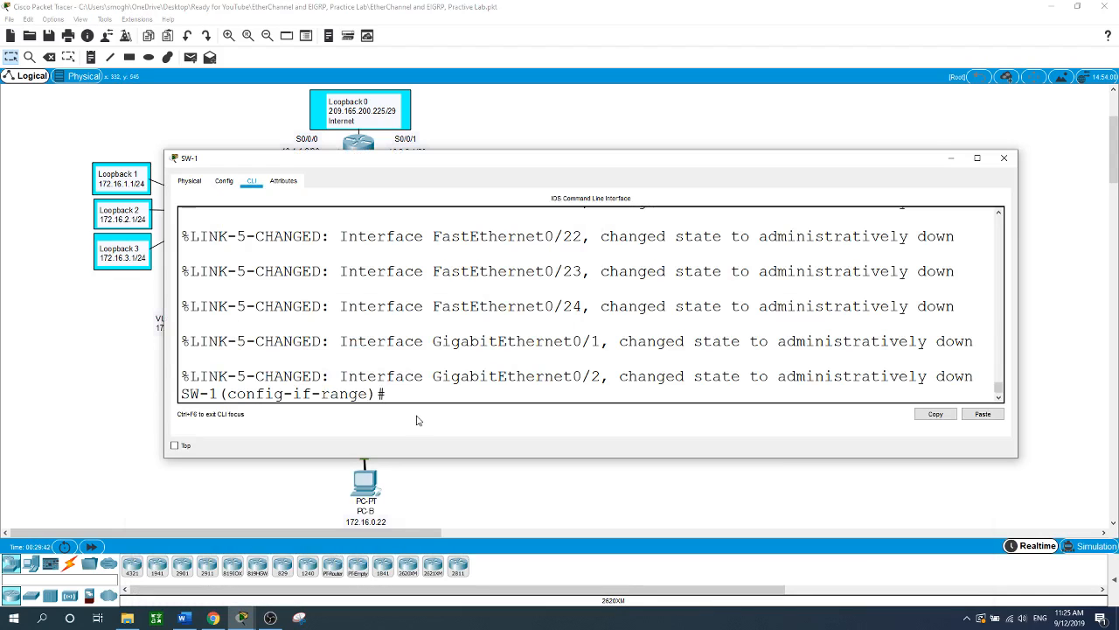
pyautogui.write('exit')
pyautogui.press('Return')
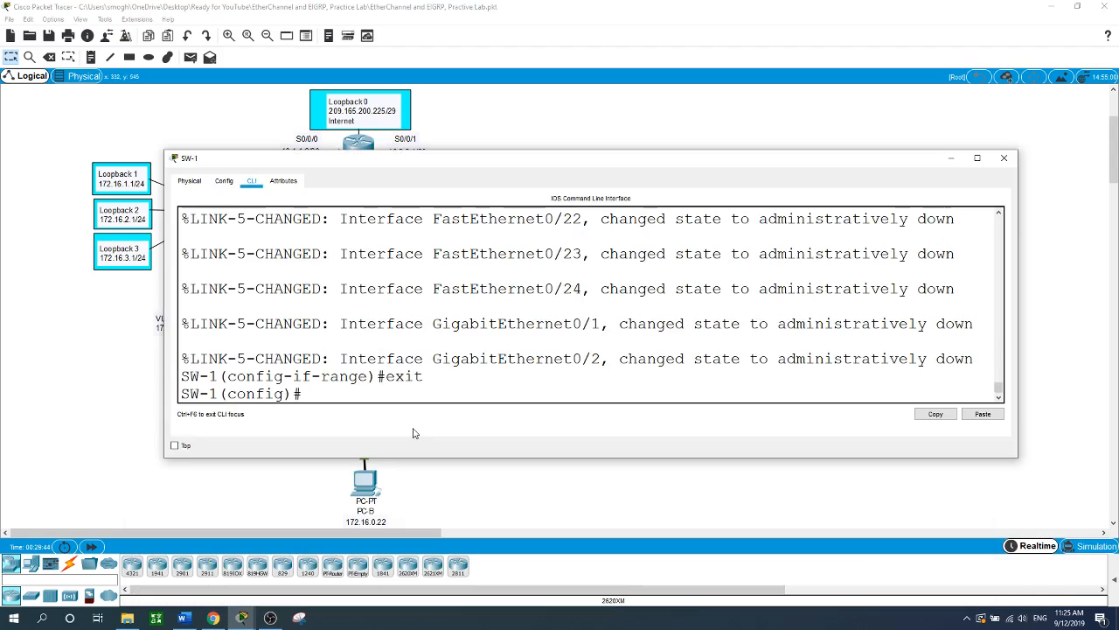
pyautogui.write('spani')
pyautogui.press('Tab')
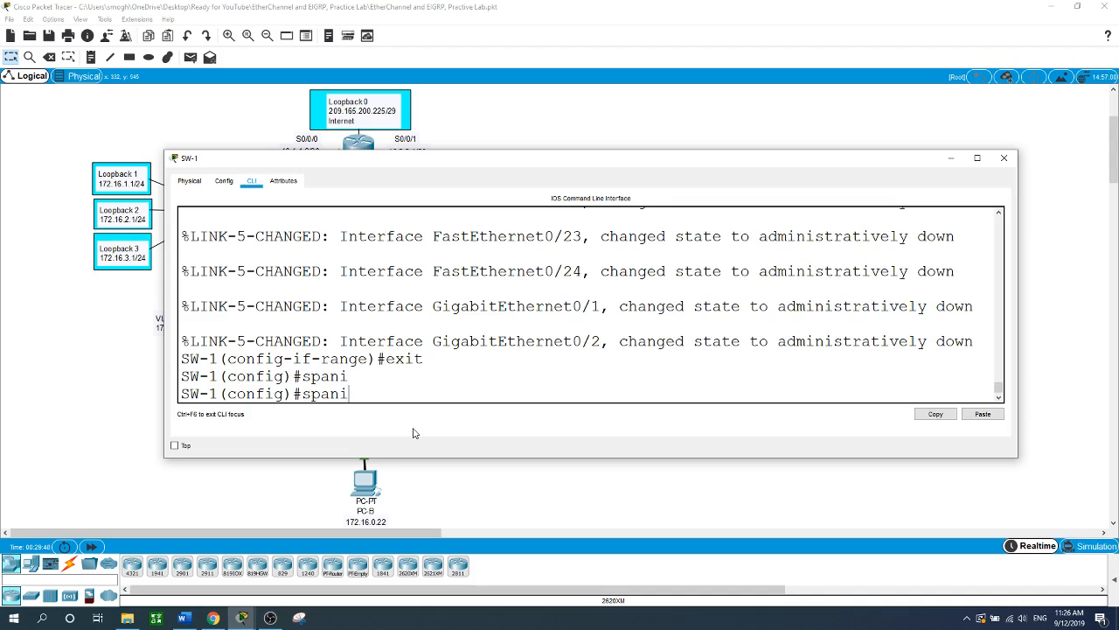
pyautogui.press('BackSpace')
pyautogui.write('n')
pyautogui.press('Tab')
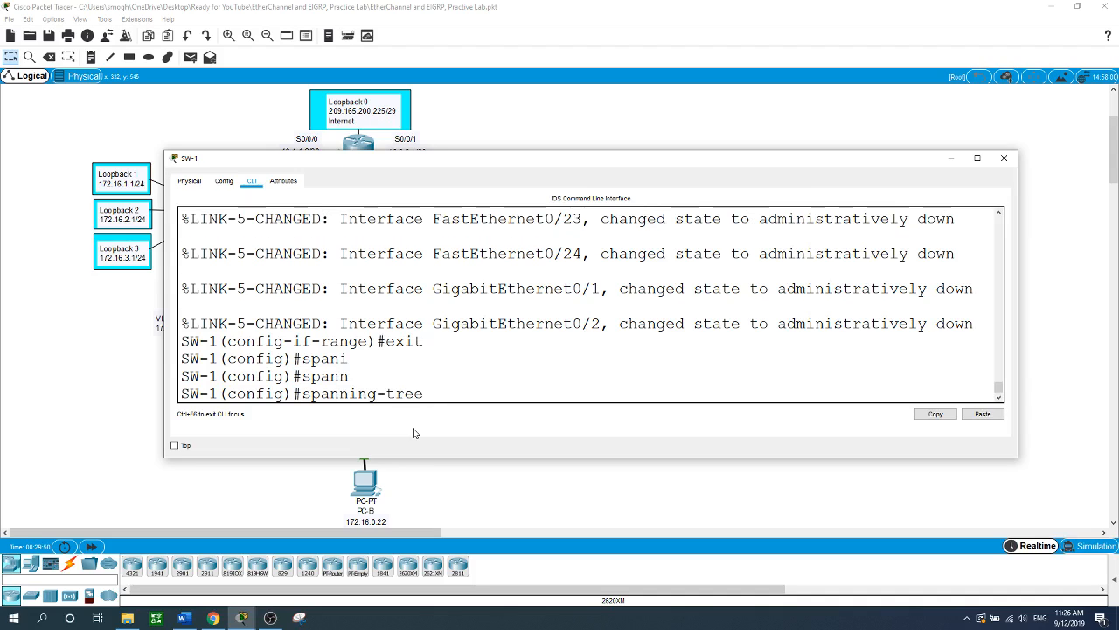
pyautogui.write('mo')
pyautogui.press('Tab')
pyautogui.write('r')
pyautogui.press('Tab')
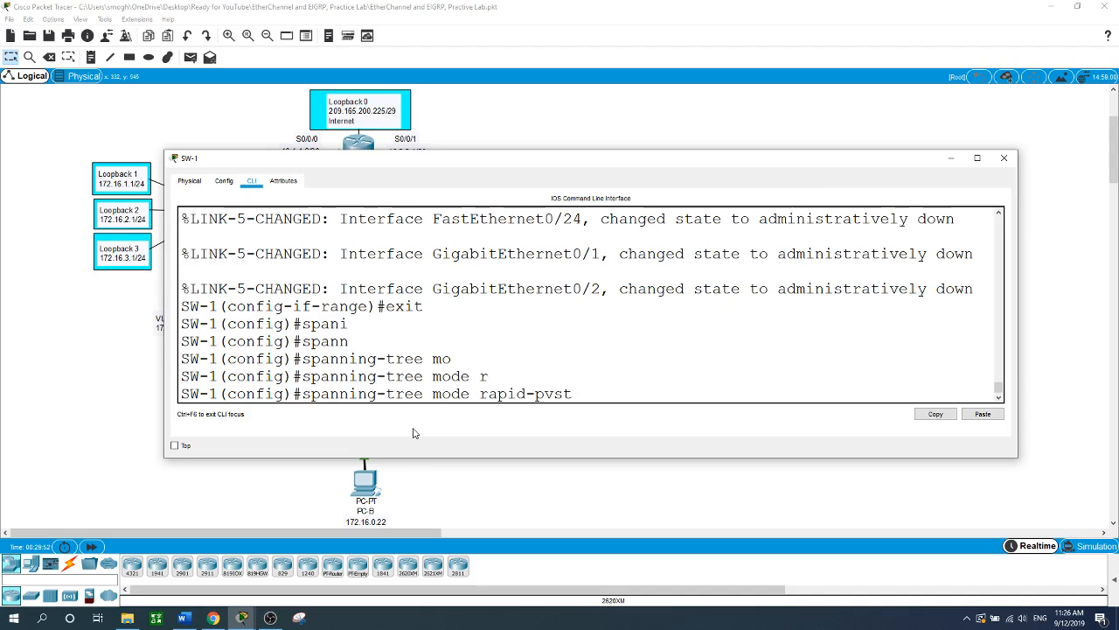
pyautogui.press('Return')
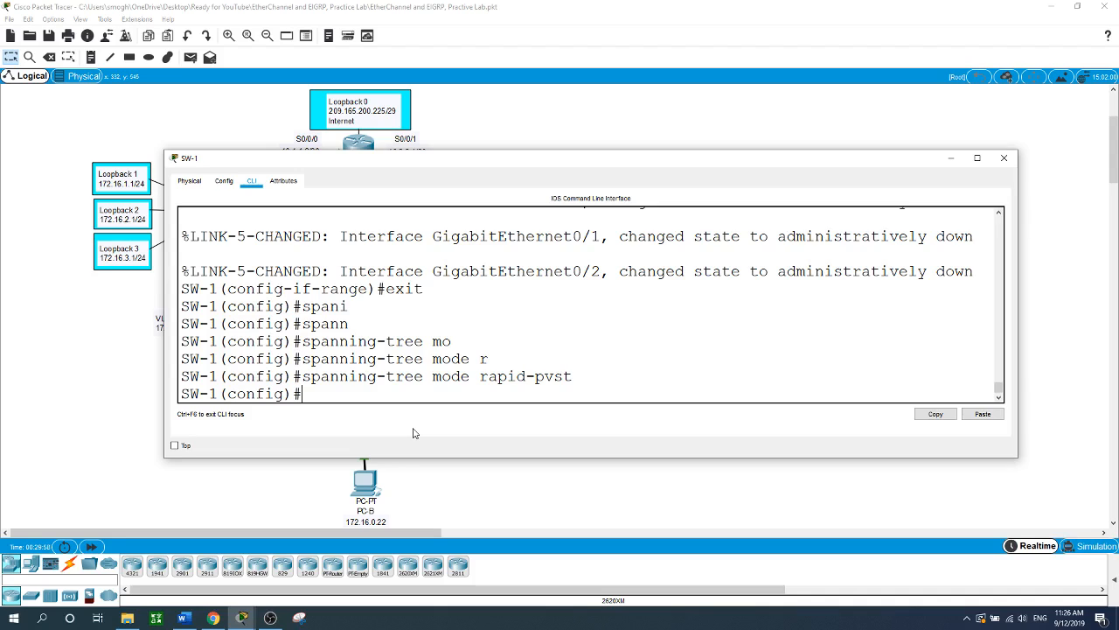
# - Make SW-1 the primary root bridge for VLAN 1
pyautogui.write('span')
pyautogui.press('Tab')
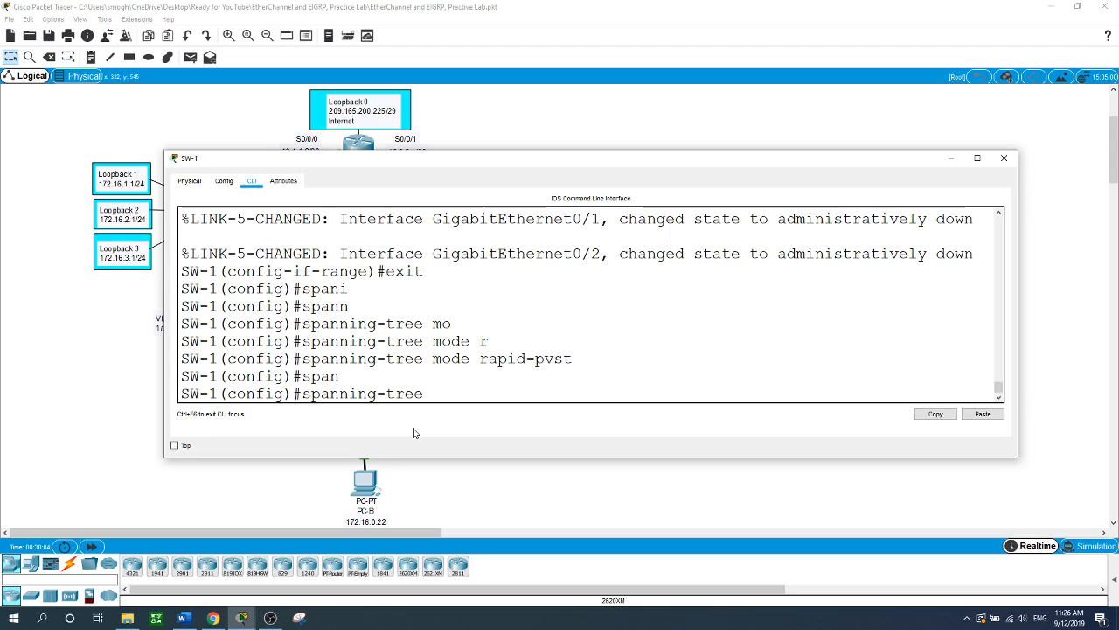
pyautogui.write('vl')
pyautogui.press('Tab')
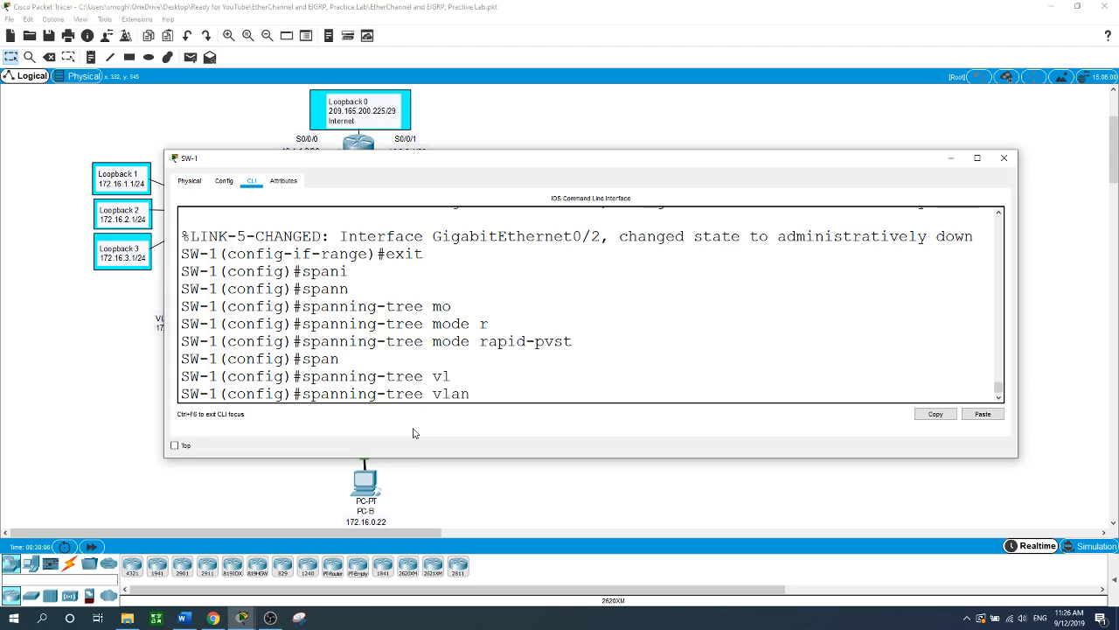
pyautogui.write('1 ro')
pyautogui.press('Tab')
pyautogui.write('pr')
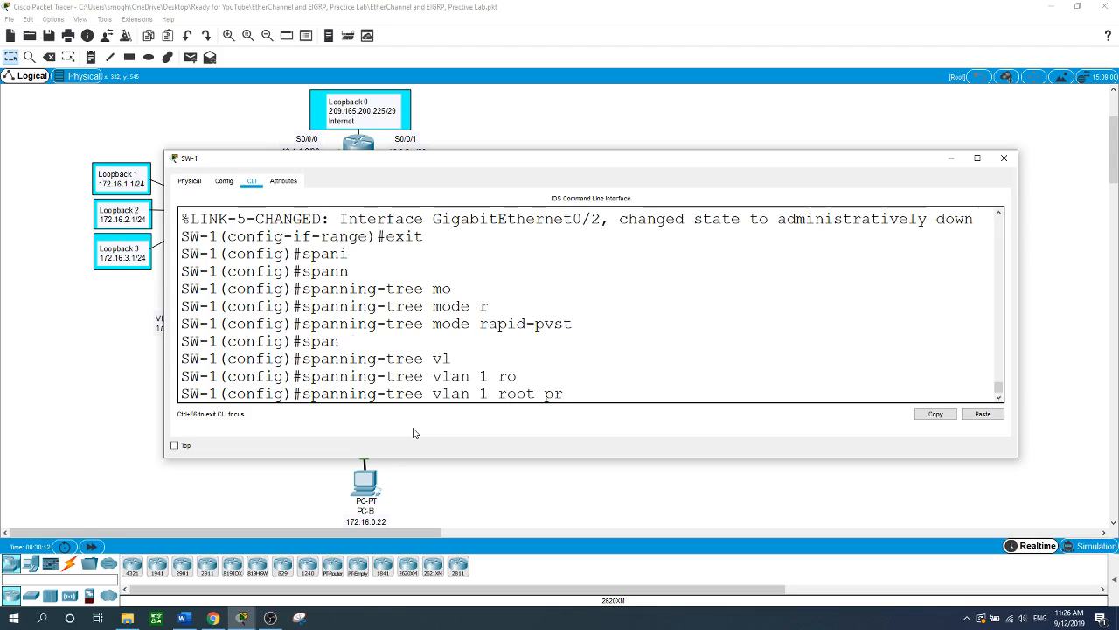
pyautogui.press('Tab')
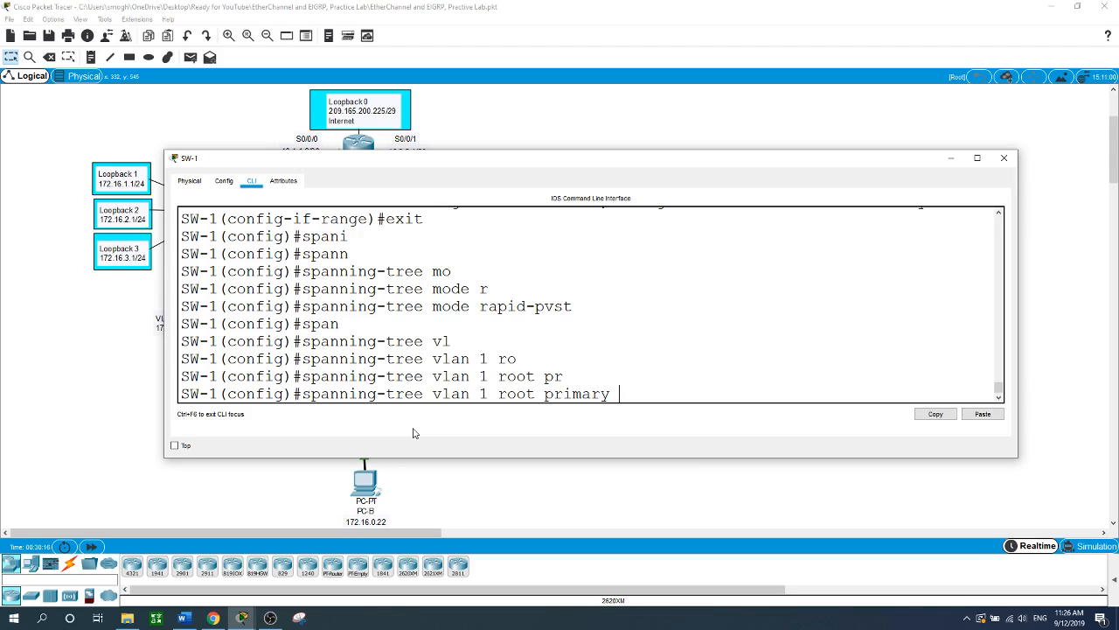
pyautogui.press('Return')
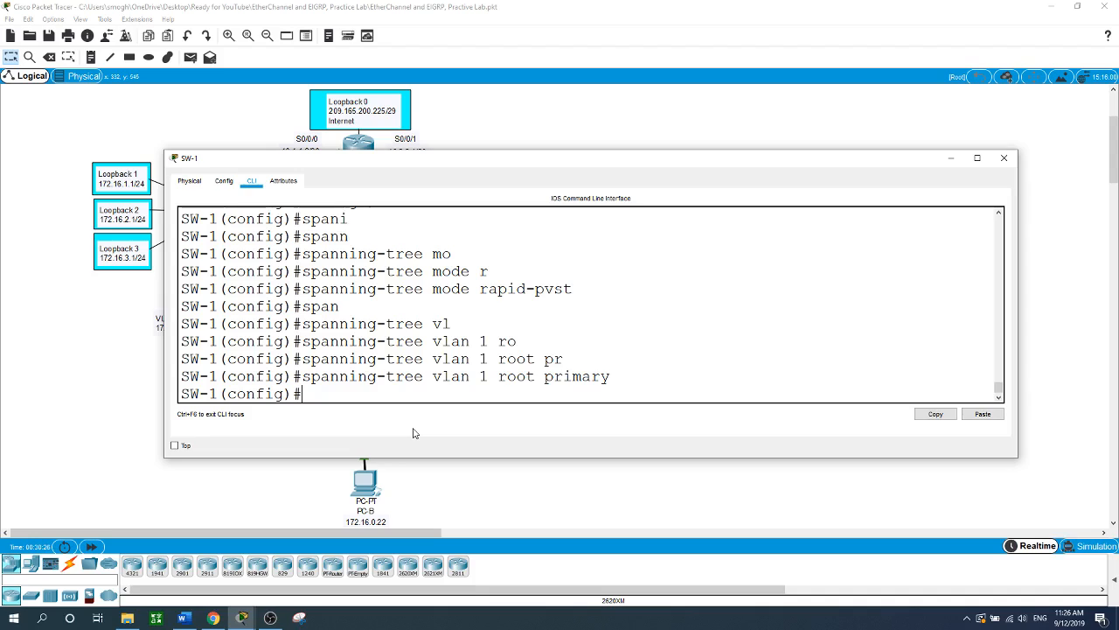
pyautogui.write('int f0/6')
# - Enter SW-1's interface F0/6 and enable spanning-tree PortFast on it
pyautogui.press('Return')
pyautogui.write('spna')
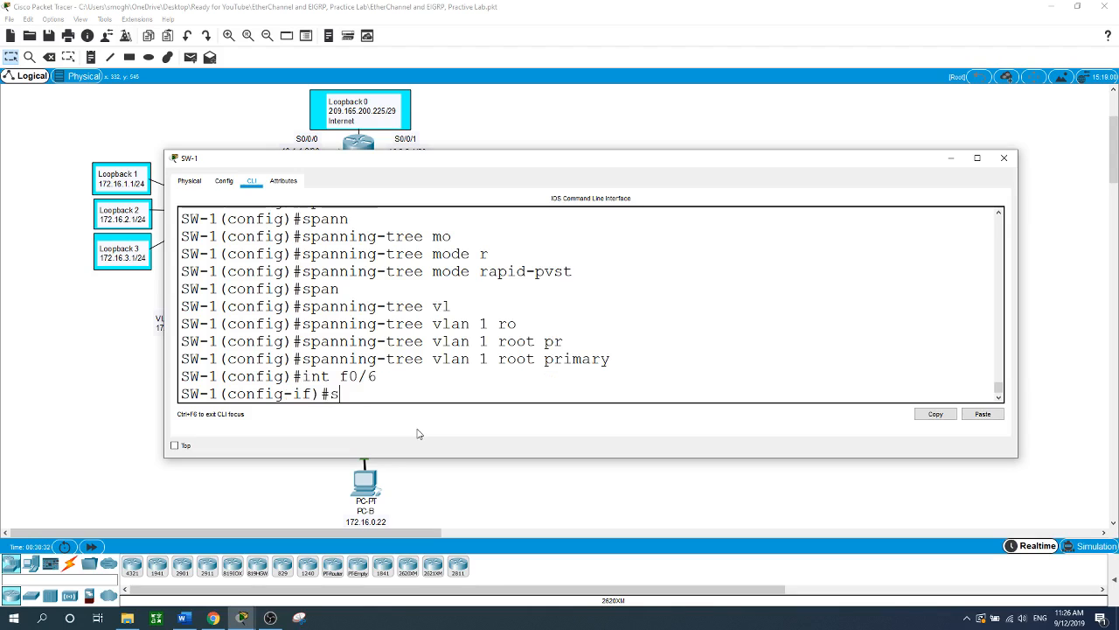
pyautogui.press('Tab')
pyautogui.press('BackSpace')
pyautogui.press('BackSpace')
pyautogui.press('Tab')
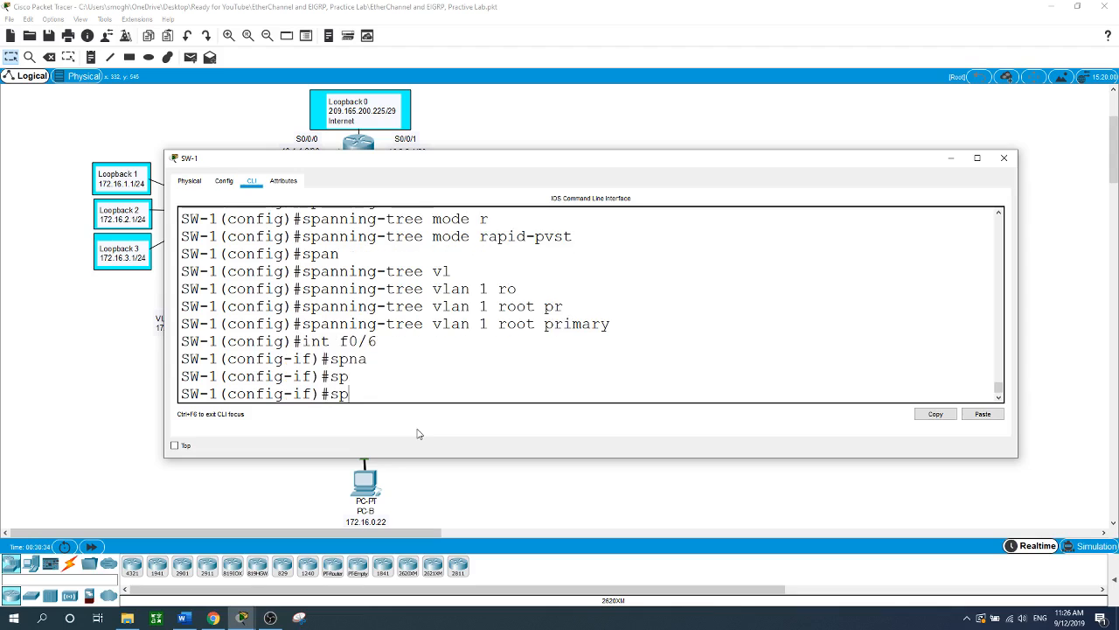
pyautogui.write('n')
pyautogui.press('BackSpace')
pyautogui.press('Tab')
pyautogui.write('an')
pyautogui.press('Tab')
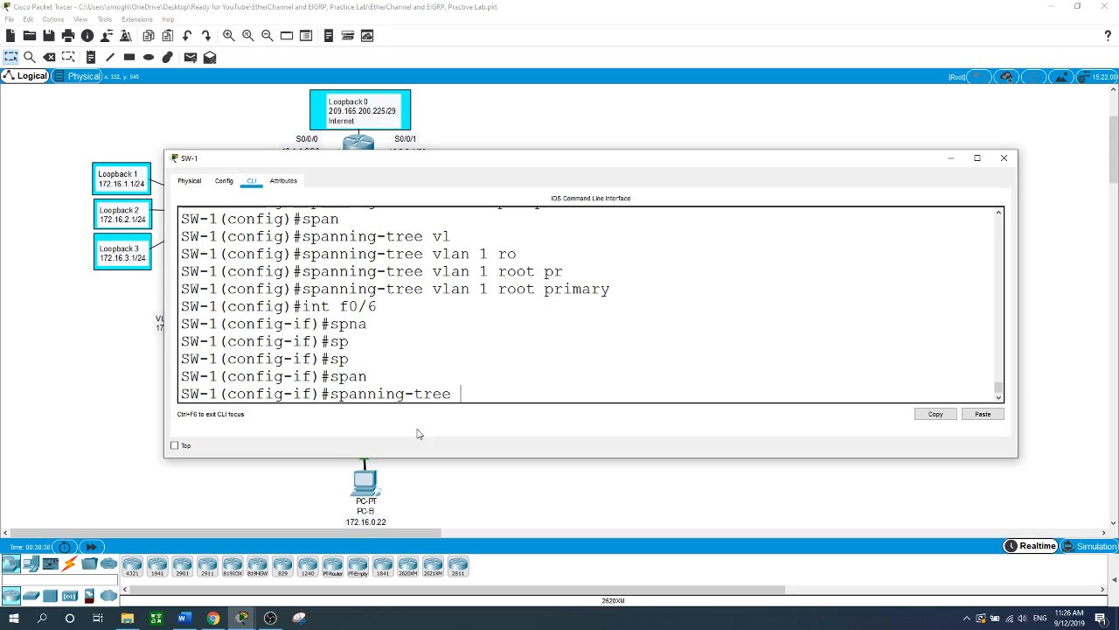
pyautogui.write('po')
pyautogui.press('Tab')
pyautogui.press('Return')
# - Enable spanning-tree BPDU Guard on SW-1's F0/6
pyautogui.write('span')
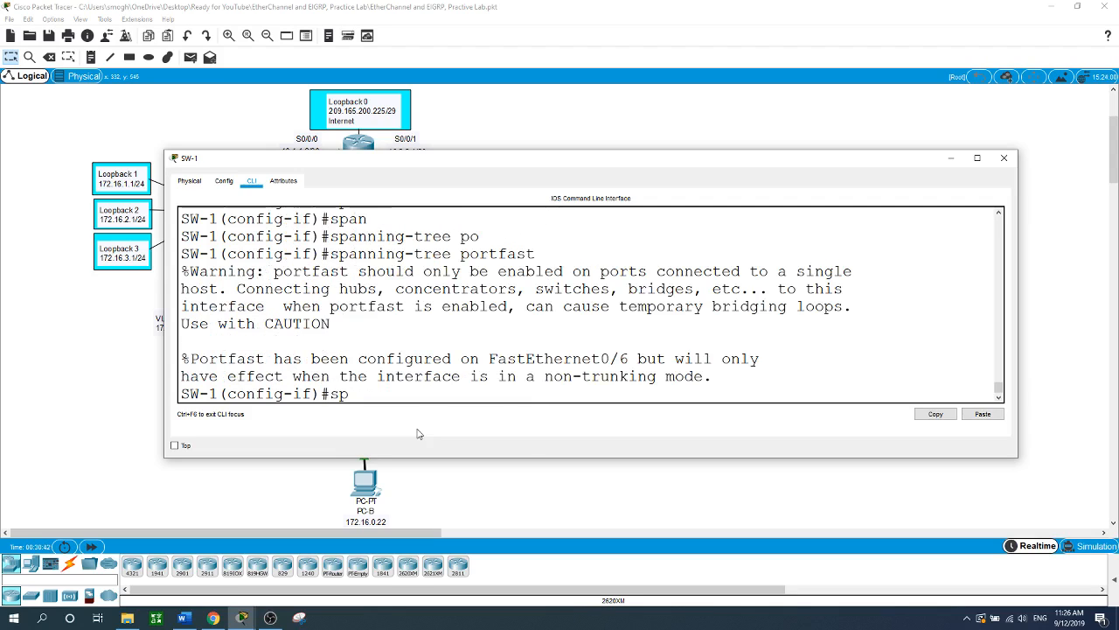
pyautogui.press('Tab')
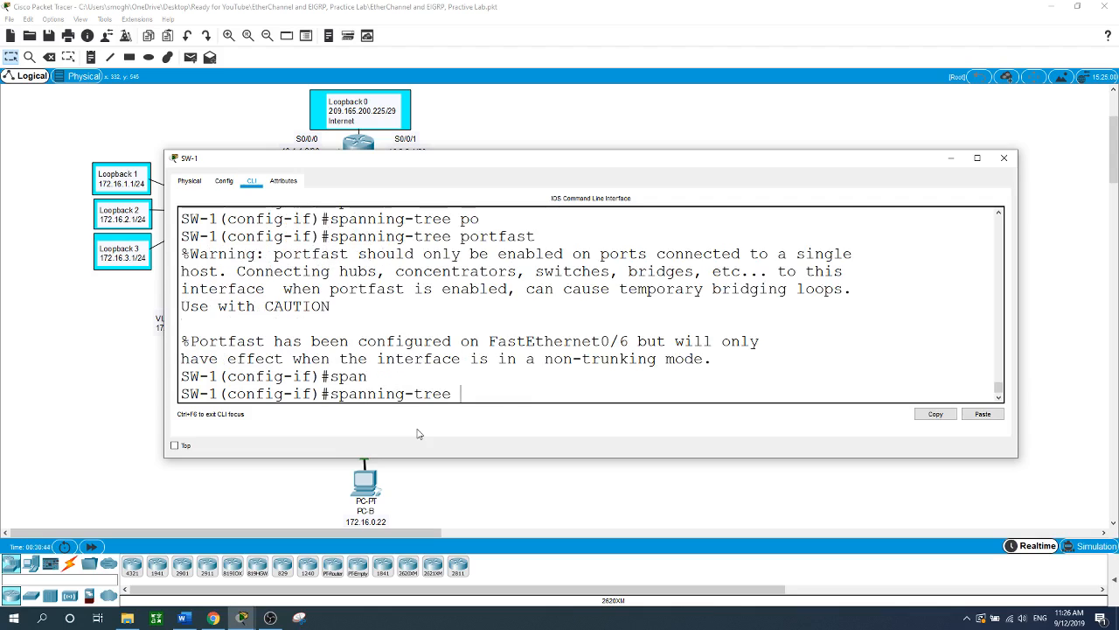
pyautogui.write('bp')
pyautogui.press('Tab')
pyautogui.write('en')
pyautogui.press('Tab')
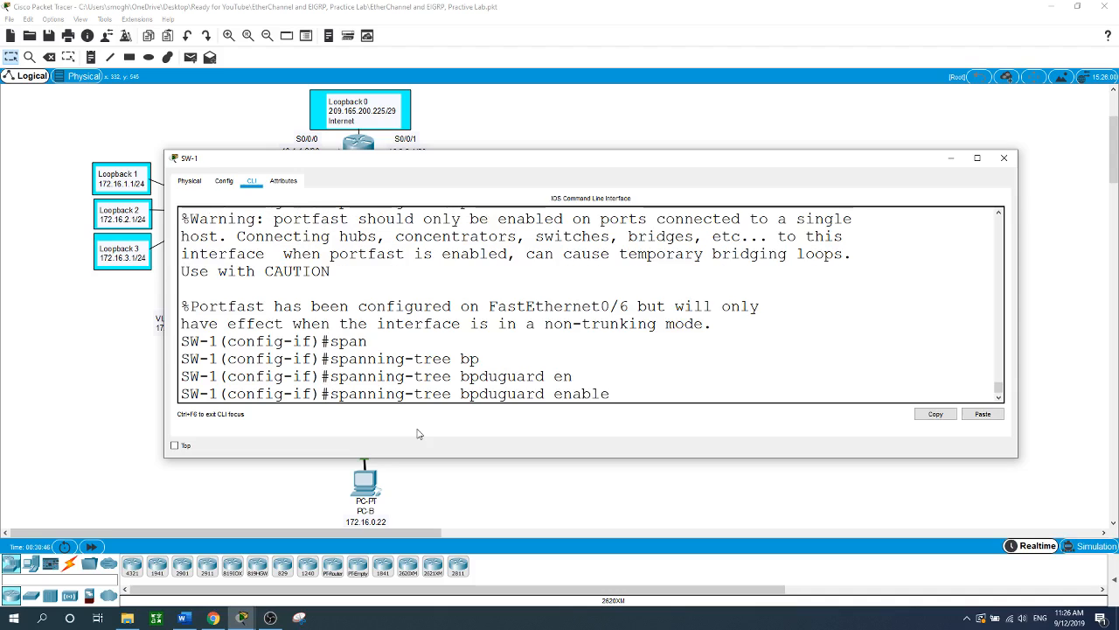
pyautogui.press('Return')
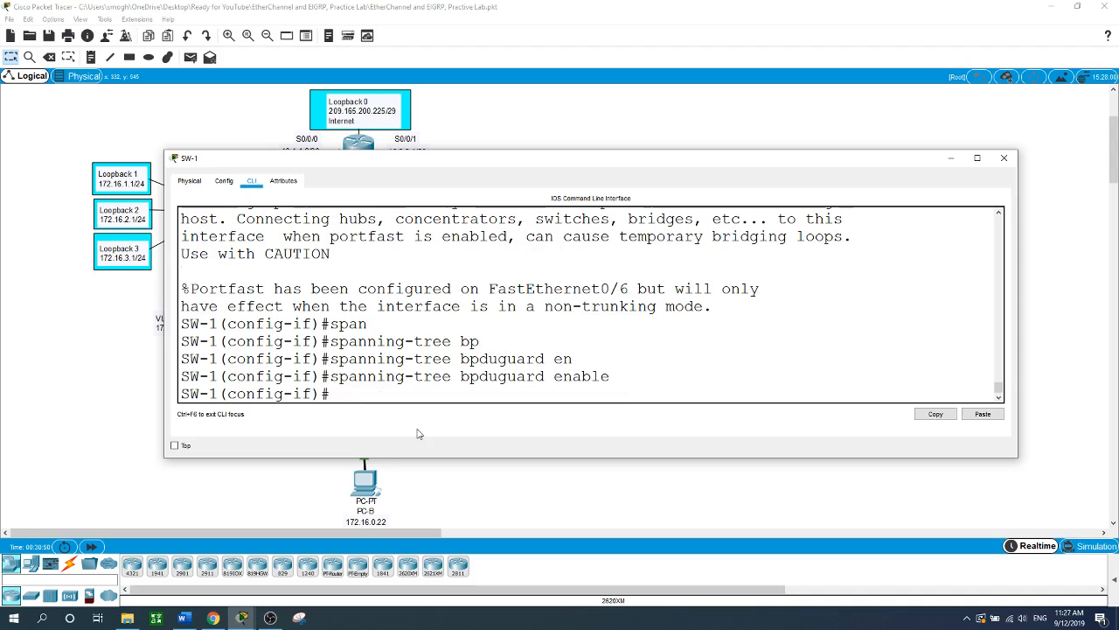
# - Close SW-1 and set SW-2's spanning-tree mode to rapid-pvst
pyautogui.click(469, 462)
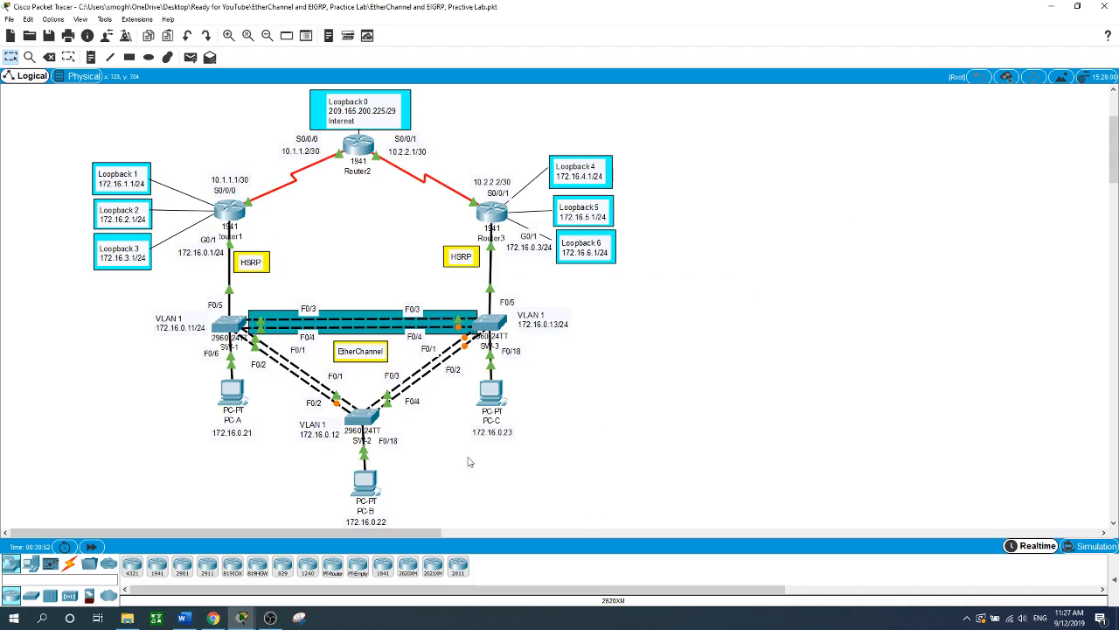
pyautogui.click(366, 423)
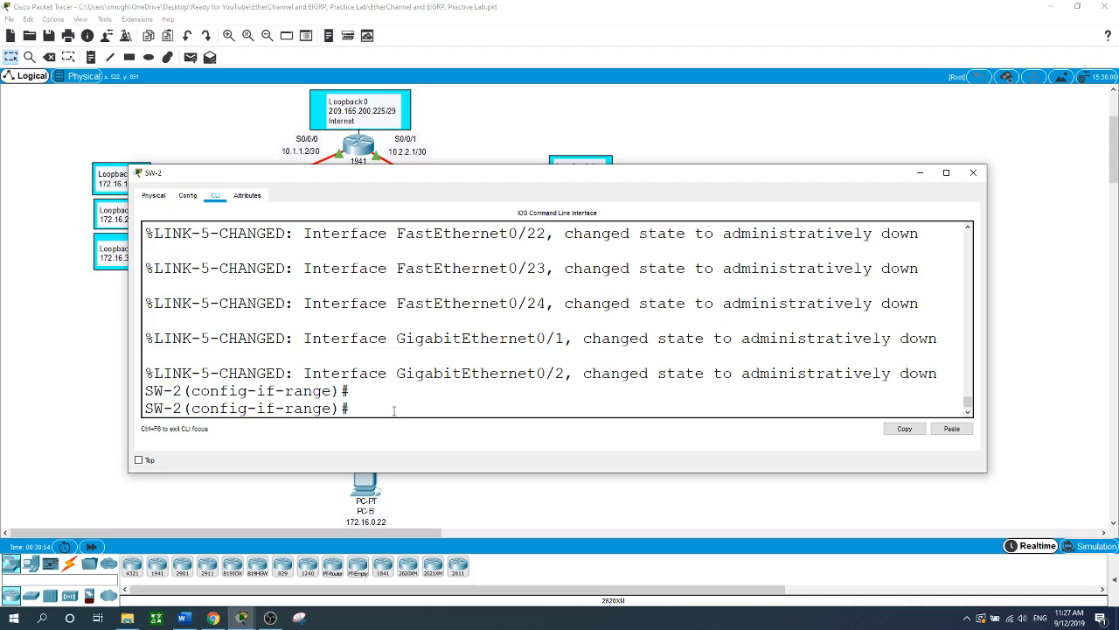
pyautogui.write('exit')
pyautogui.press('Return')
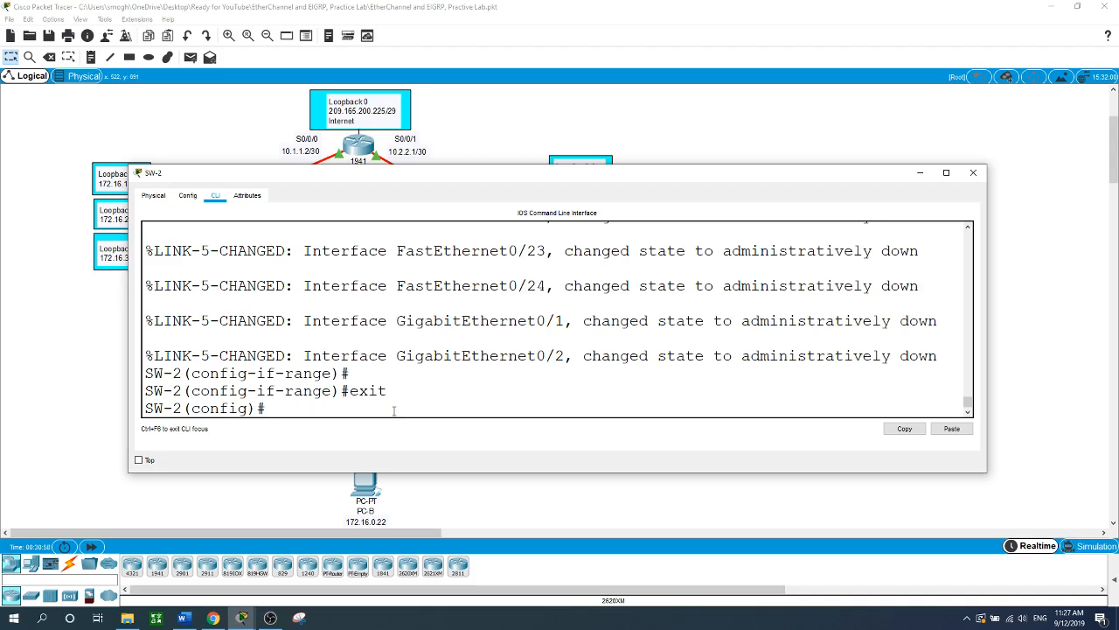
pyautogui.write('sp')
pyautogui.write('anni')
pyautogui.write('n')
pyautogui.press('Tab')
pyautogui.write('mo')
pyautogui.press('Tab')
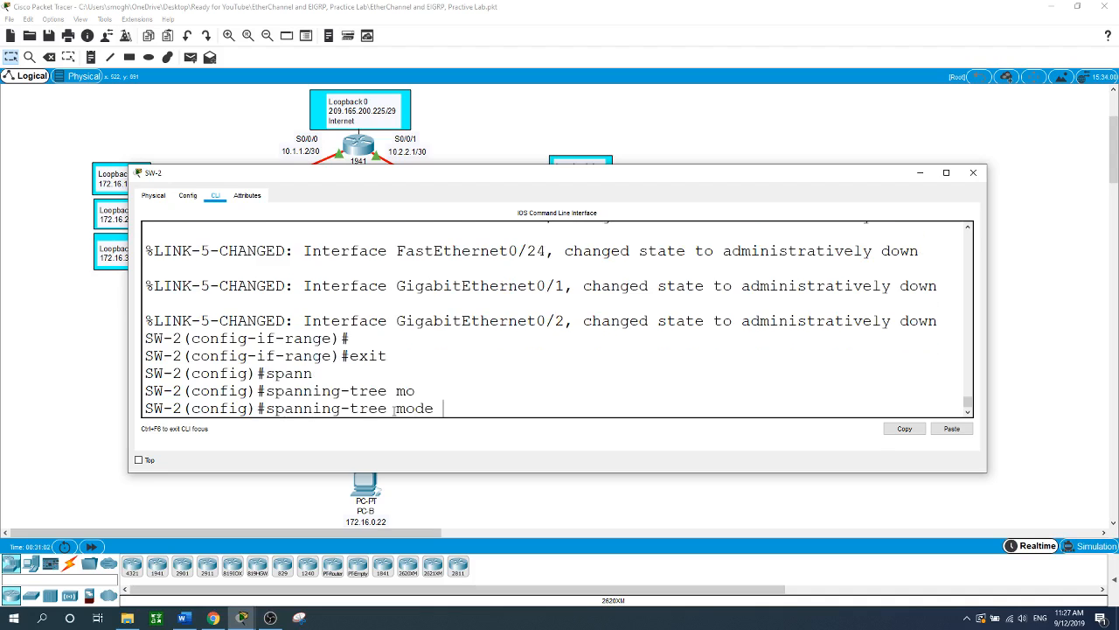
pyautogui.write('r')
pyautogui.press('Tab')
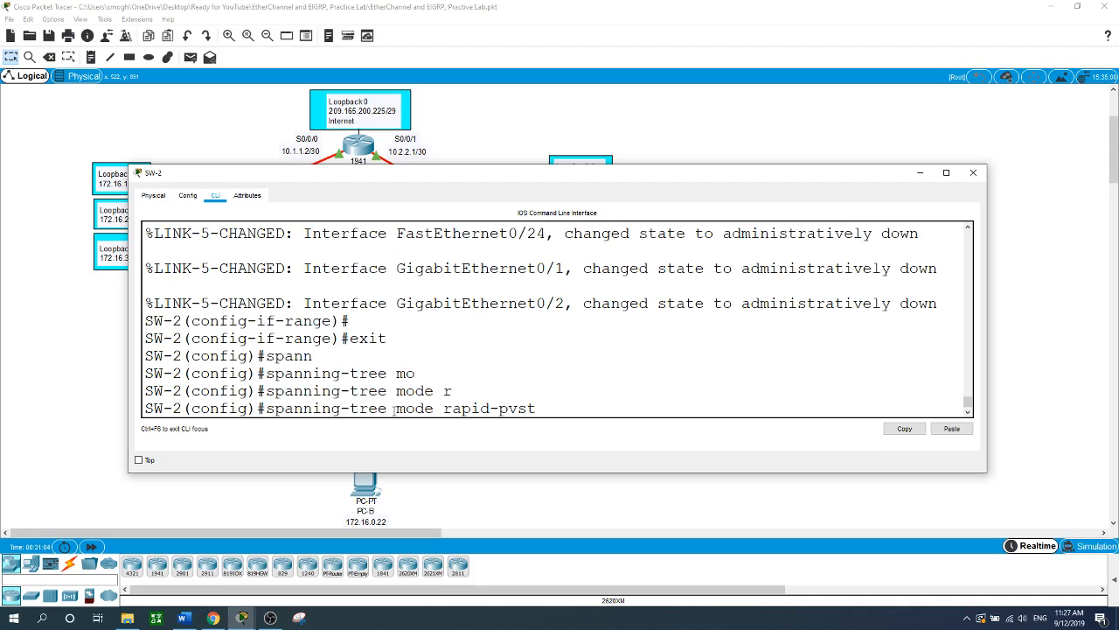
pyautogui.press('Return')
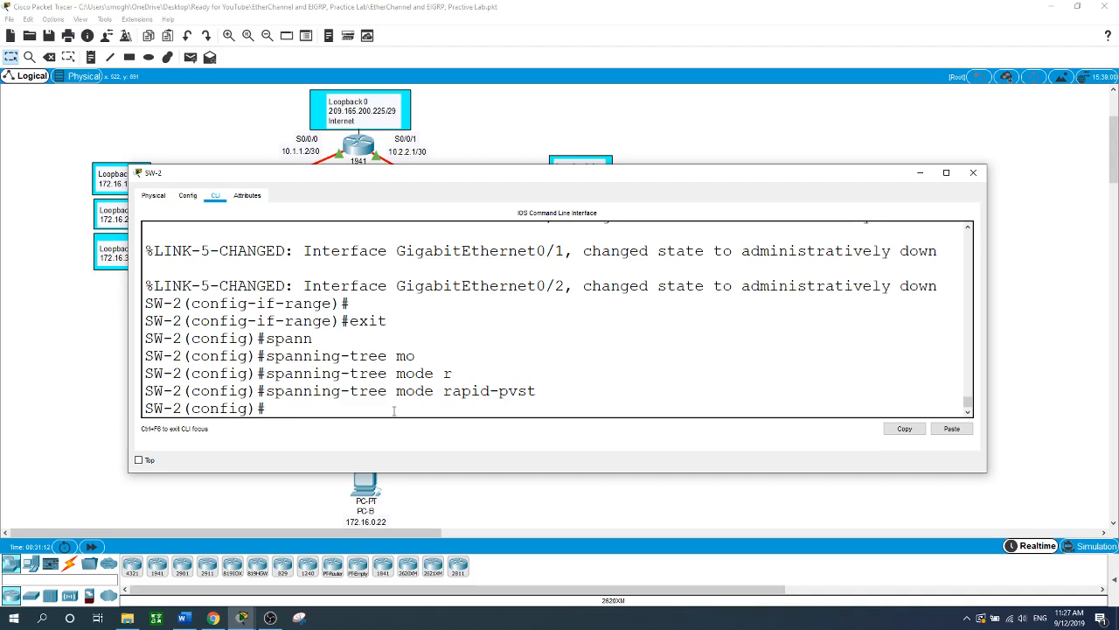
# - Enable spanning-tree PortFast on SW-2's interface F0/18
pyautogui.write('int f0/19')
pyautogui.press('BackSpace')
pyautogui.write('8')
pyautogui.press('Return')
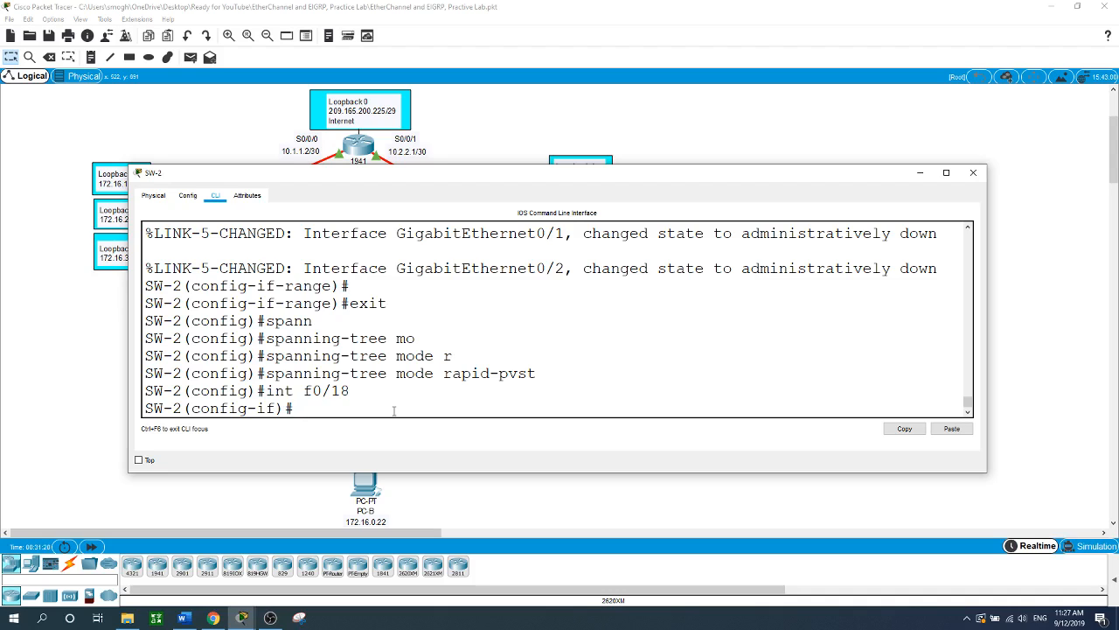
pyautogui.write('span')
pyautogui.press('Tab')
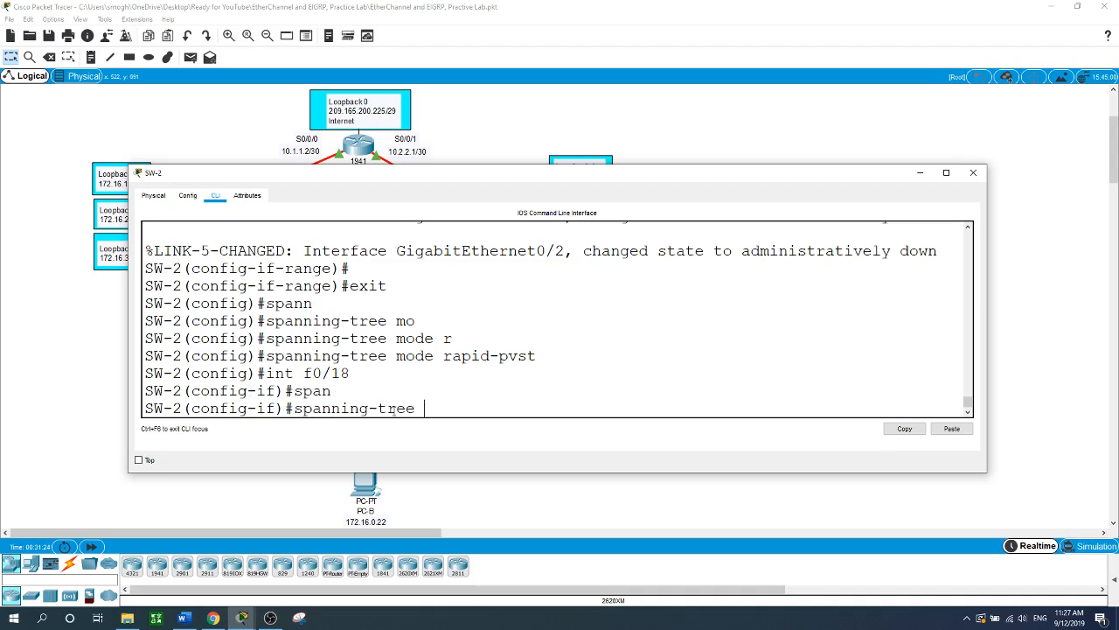
pyautogui.write('po')
pyautogui.press('Tab')
pyautogui.press('Return')
# - Enable BPDU Guard on SW-2's F0/18 and close the SW-2 window
pyautogui.write('sp')
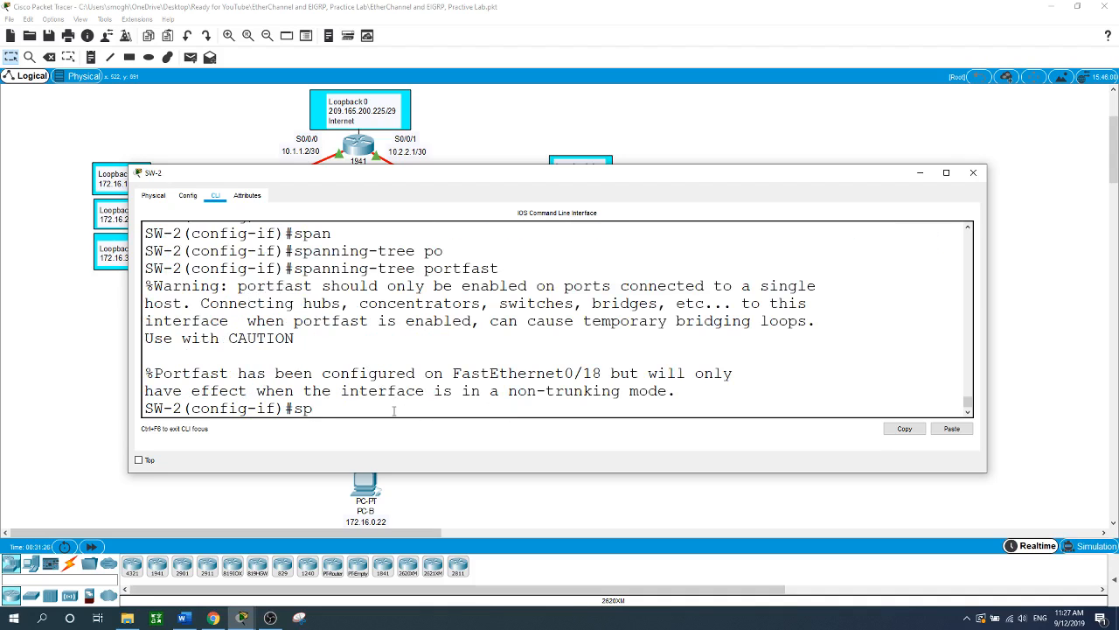
pyautogui.write('an')
pyautogui.press('Tab')
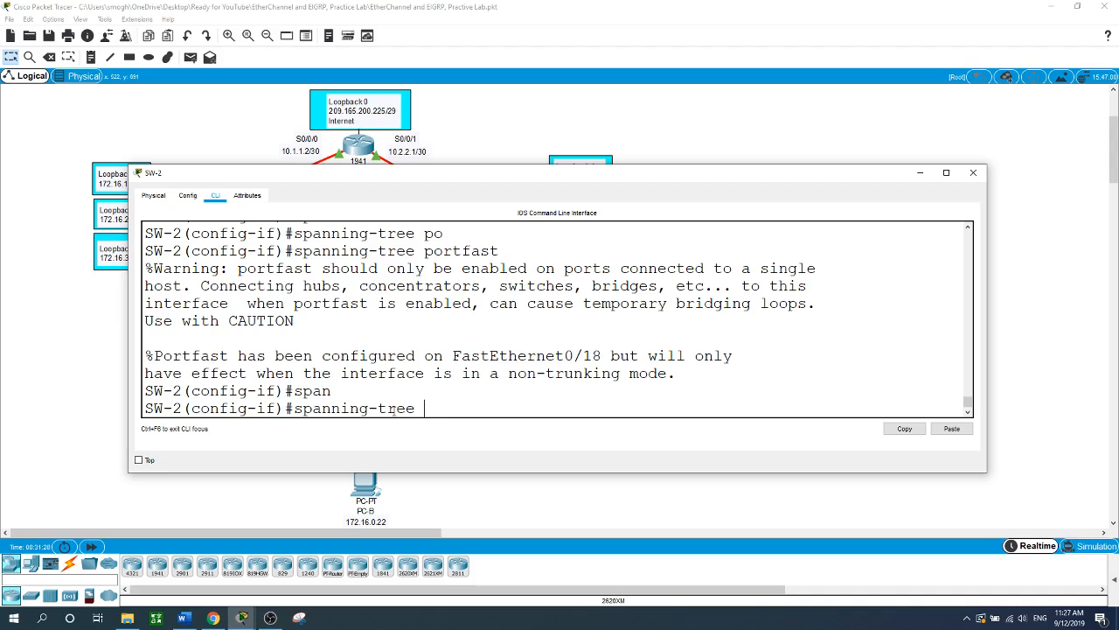
pyautogui.write('b')
pyautogui.press('Tab')
pyautogui.write('en')
pyautogui.press('Tab')
pyautogui.press('Return')
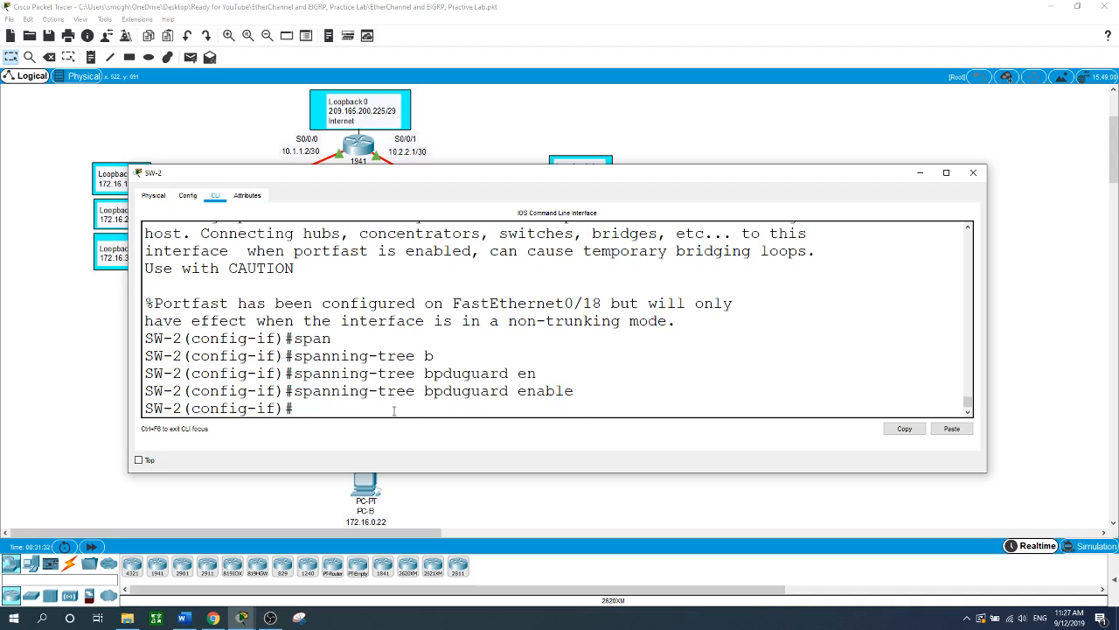
pyautogui.click(594, 518)
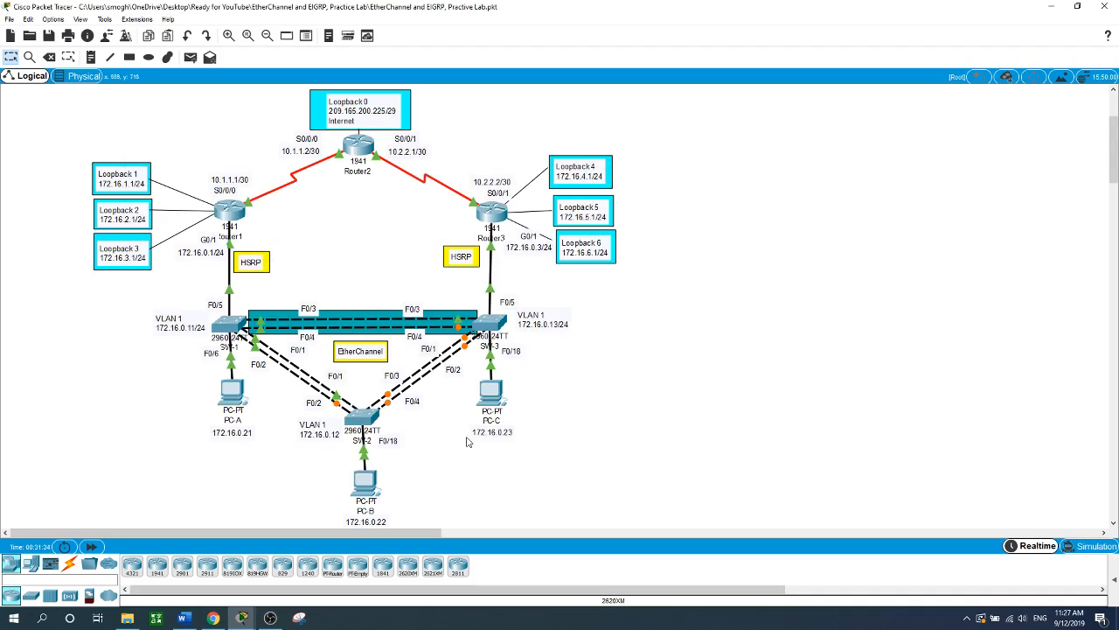
# - On SW-3, leave interface range mode and set spanning-tree mode to rapid-pvst
pyautogui.click(493, 326)
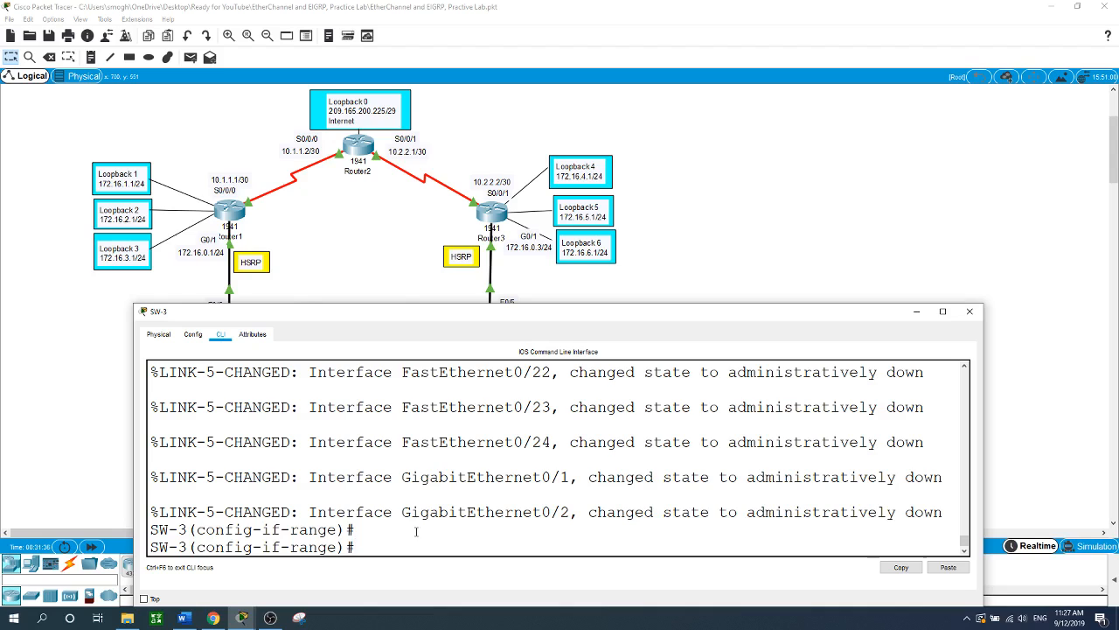
pyautogui.write('exit')
pyautogui.press('Return')
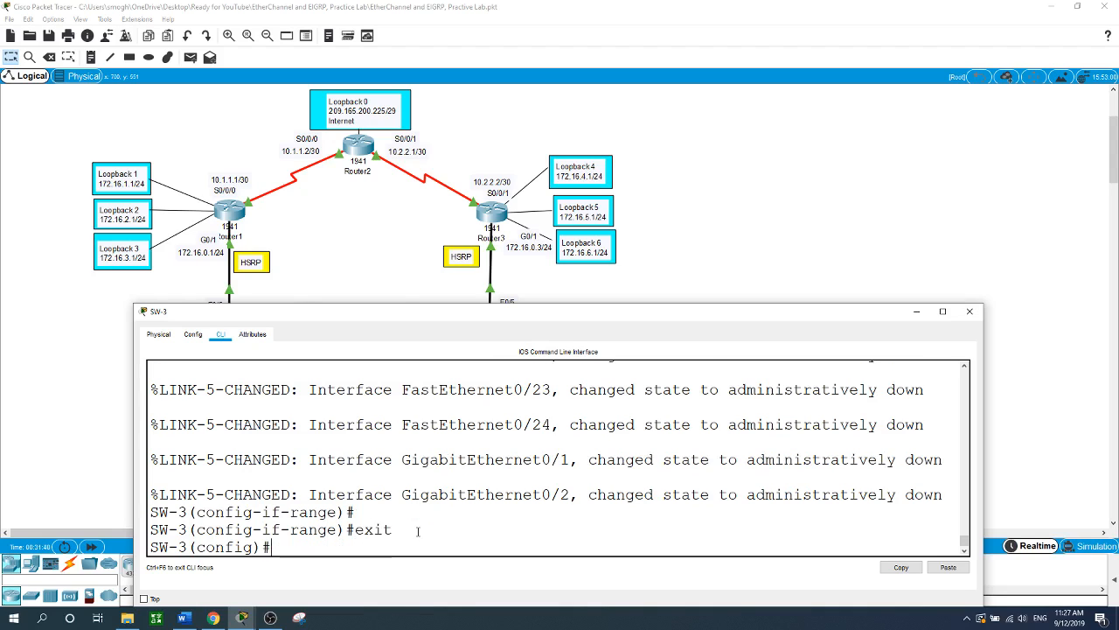
pyautogui.write('spn')
pyautogui.press('Tab')
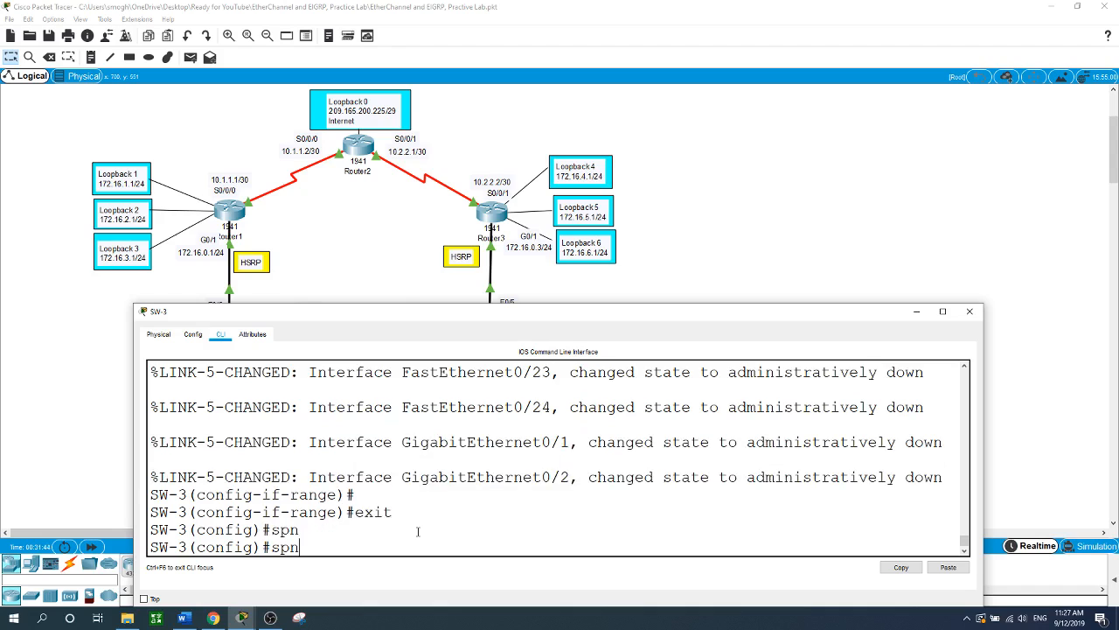
pyautogui.press('BackSpace')
pyautogui.write('an')
pyautogui.press('Tab')
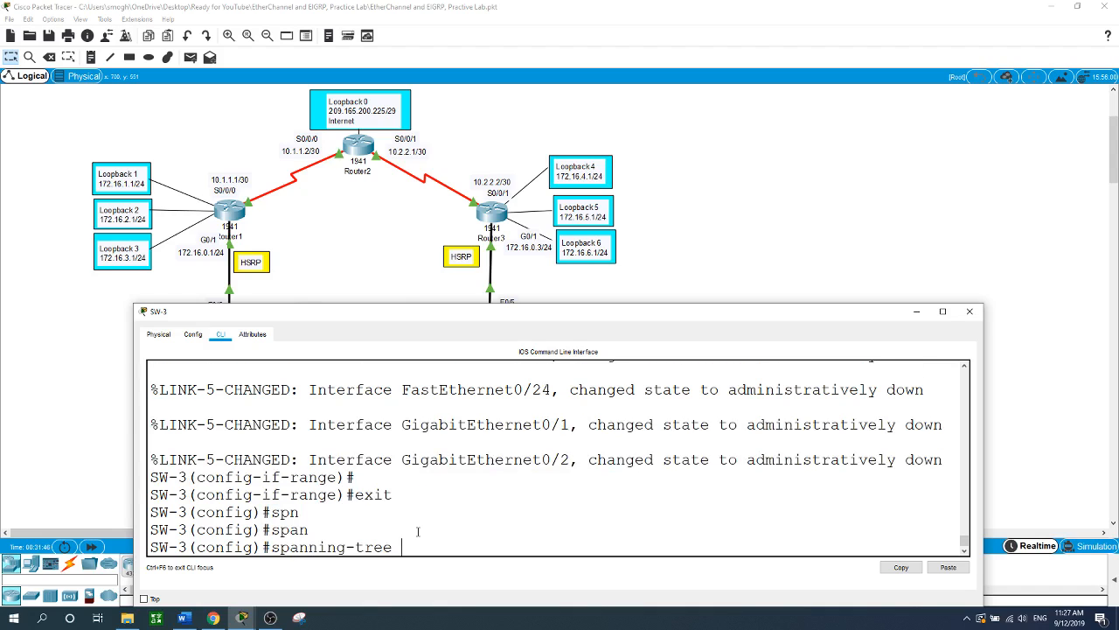
pyautogui.write('mo')
pyautogui.press('Tab')
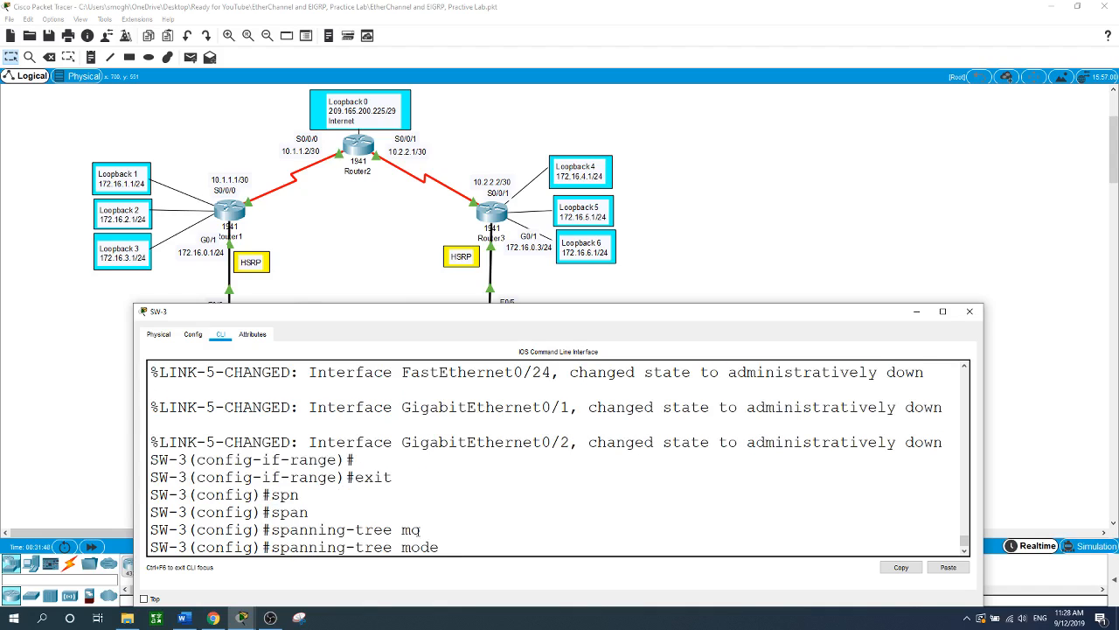
pyautogui.write('r')
pyautogui.press('Tab')
pyautogui.press('Return')
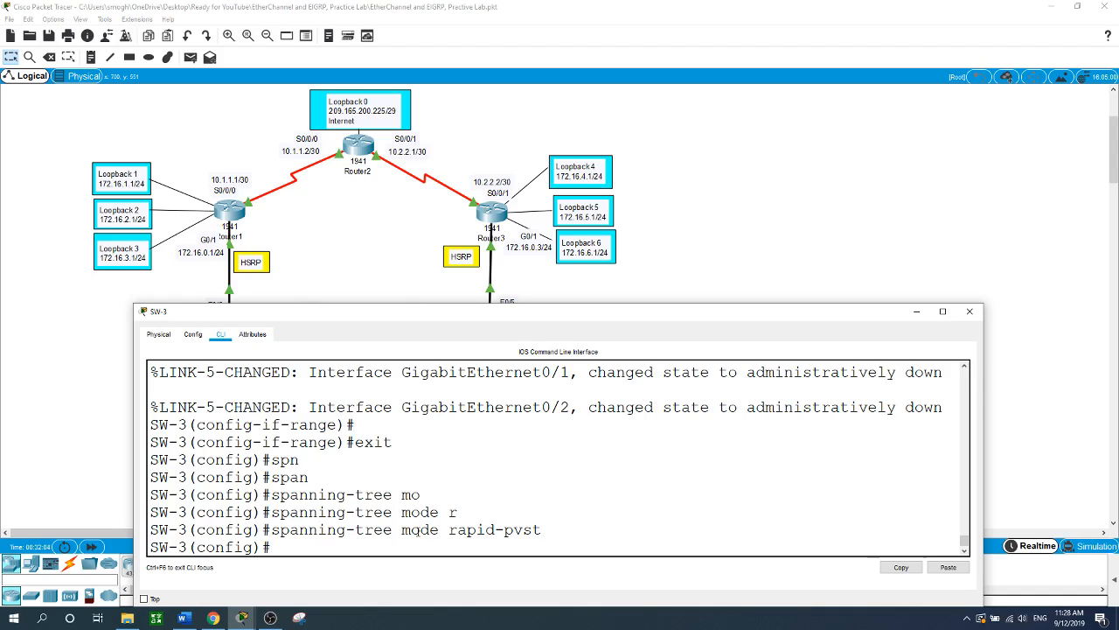
# - Make SW-3 the secondary root bridge for VLAN 1
pyautogui.write('sp')
pyautogui.write('n')
pyautogui.press('Tab')
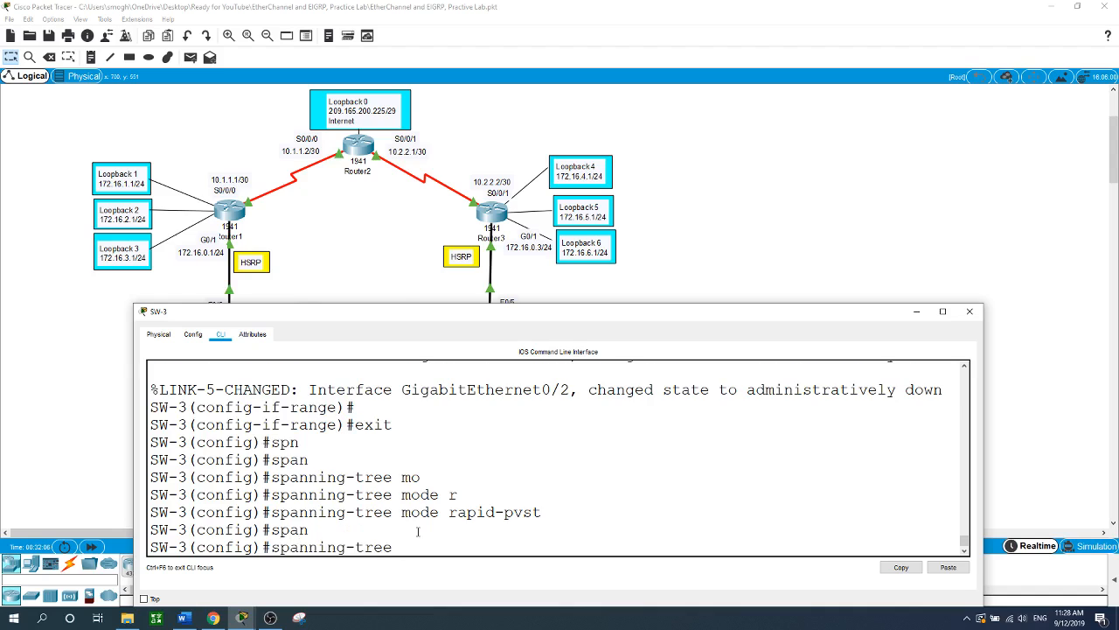
pyautogui.write('vl')
pyautogui.press('Tab')
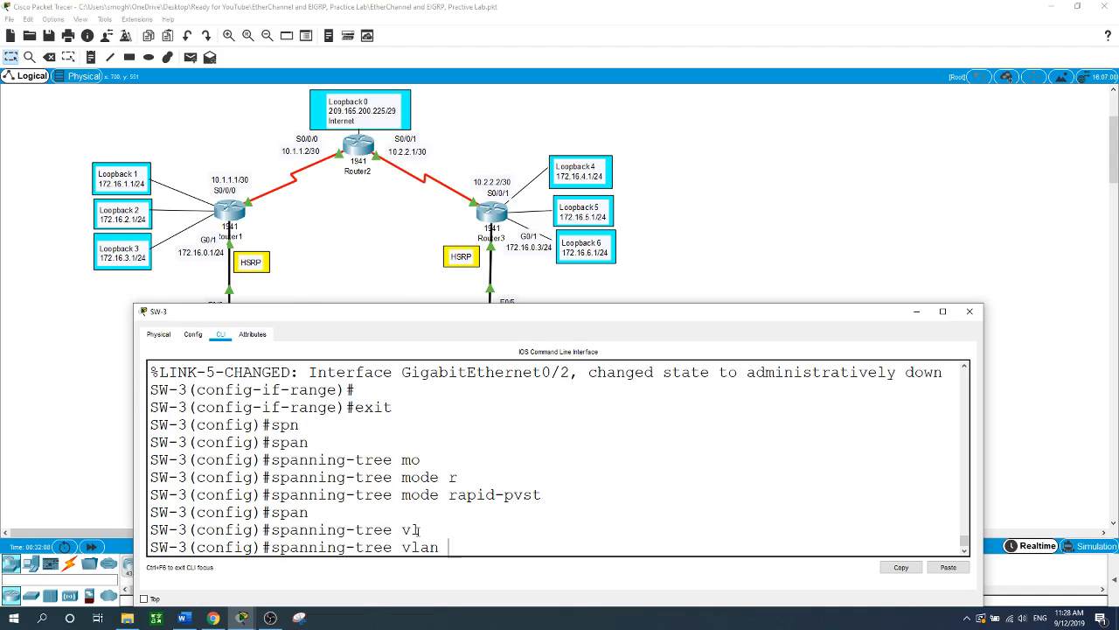
pyautogui.write('ro')
pyautogui.press('Tab')
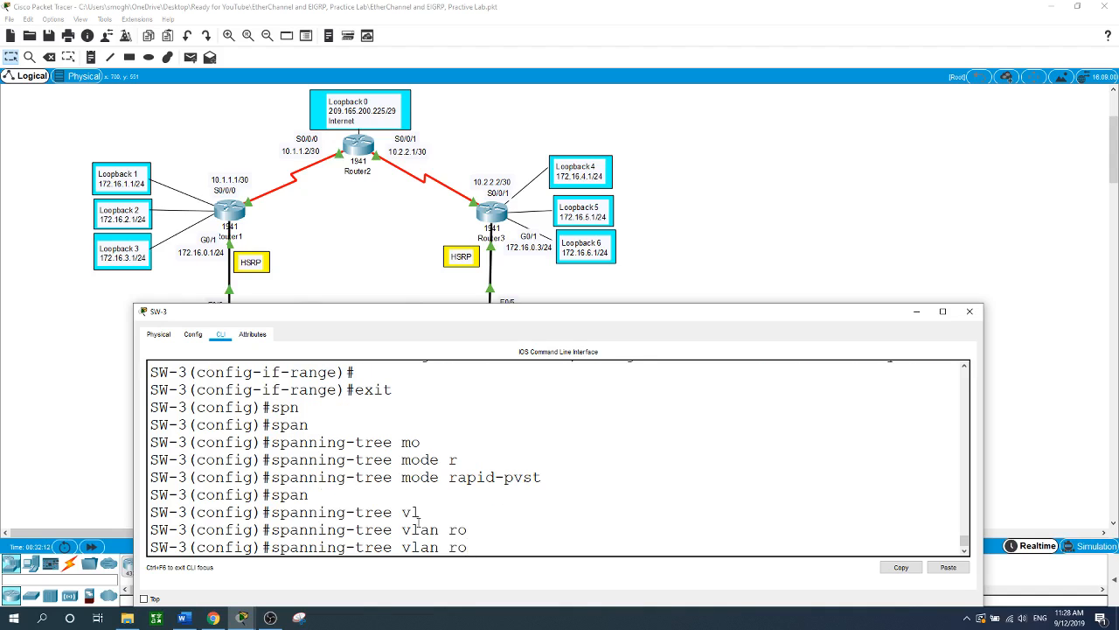
pyautogui.press('BackSpace')
pyautogui.press('BackSpace')
pyautogui.write('1 ro')
pyautogui.press('Tab')
pyautogui.write('se')
pyautogui.press('Tab')
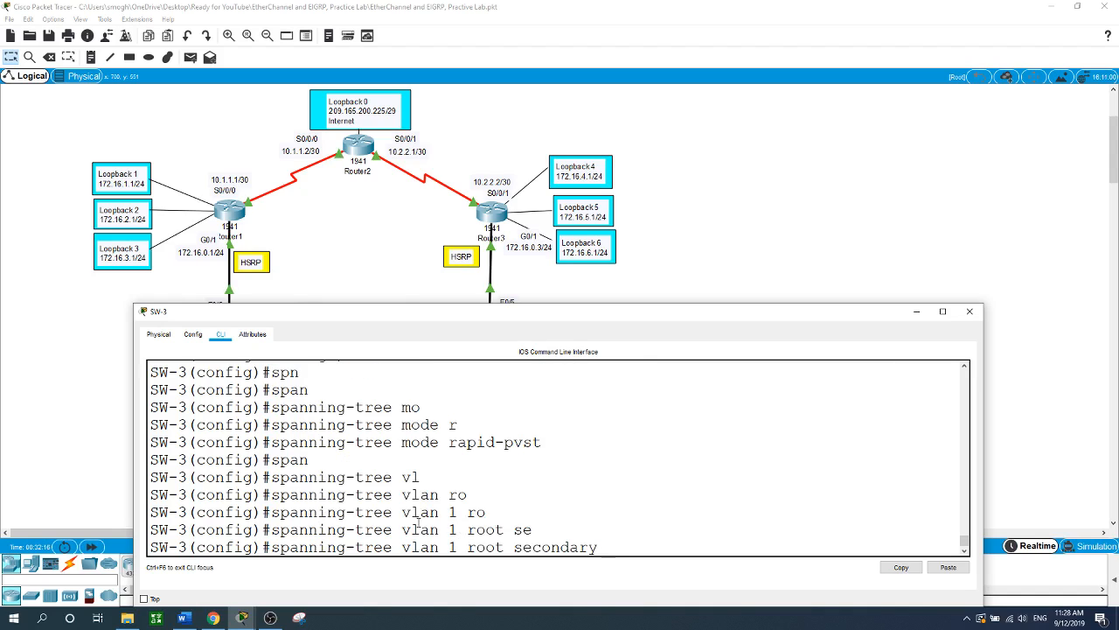
pyautogui.press('Return')
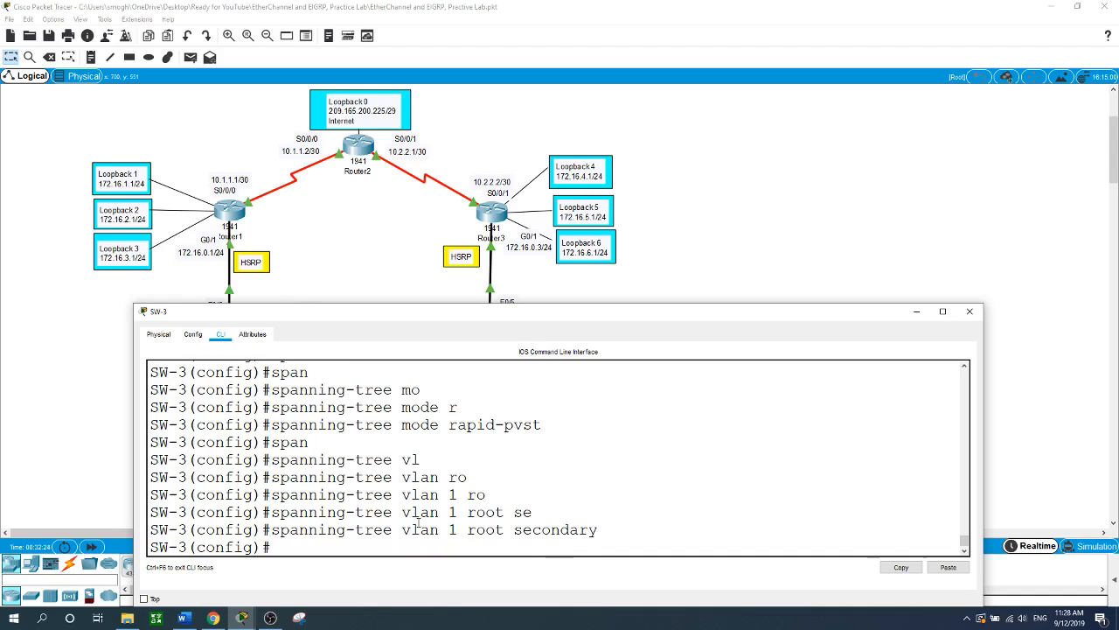
# - Enter SW-3's interface F0/18 and enable spanning-tree PortFast
pyautogui.write('int f0/18')
pyautogui.press('Return')
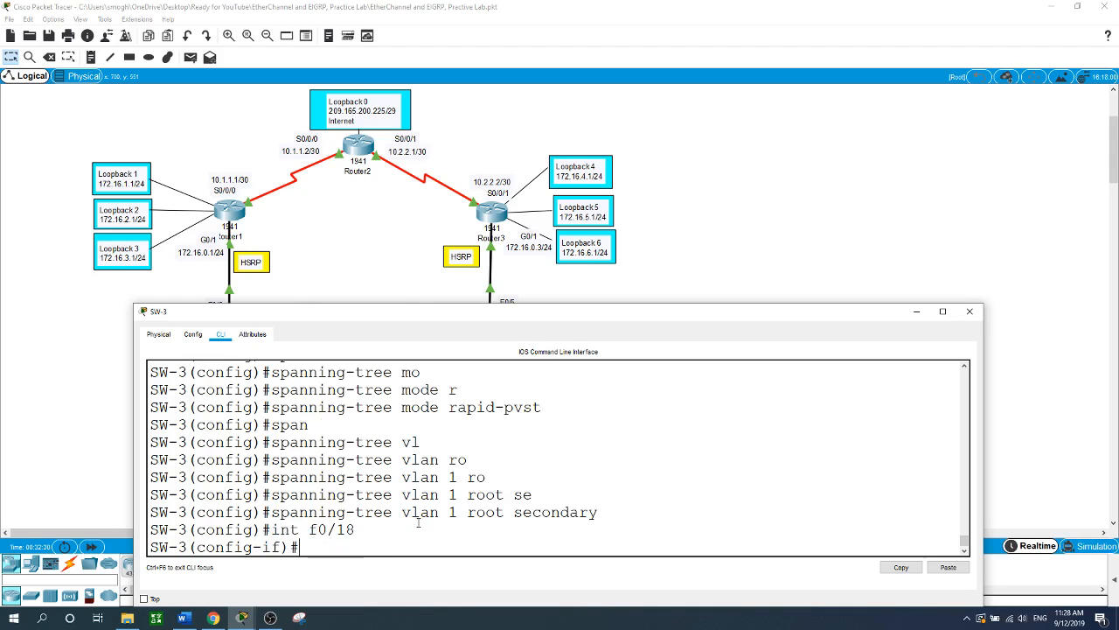
pyautogui.write('span')
pyautogui.press('Tab')
pyautogui.write('po')
pyautogui.press('Tab')
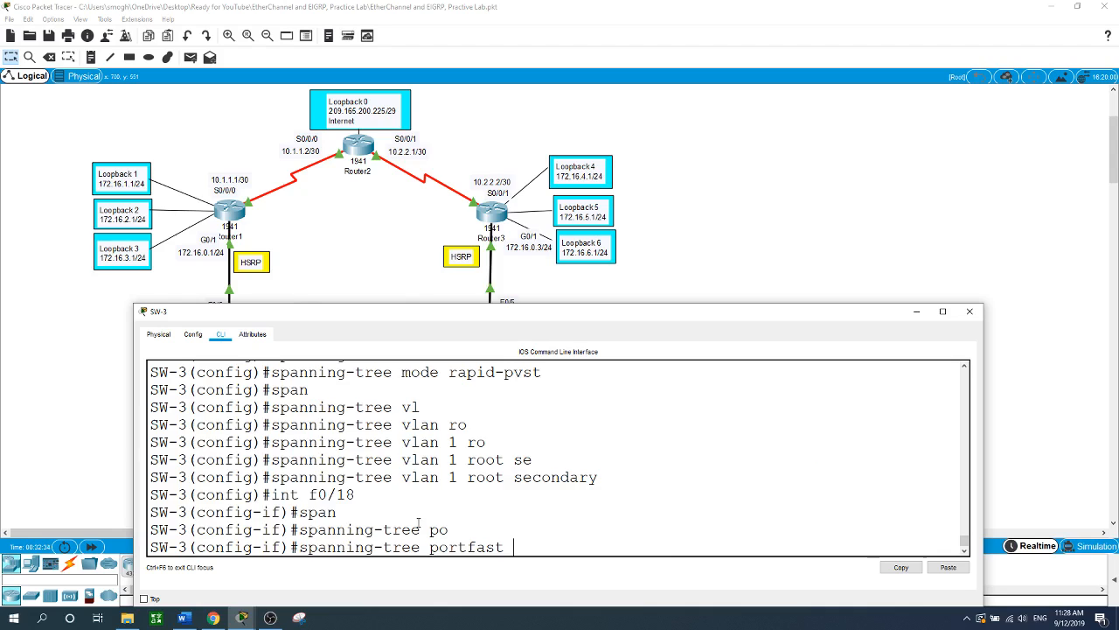
pyautogui.press('Return')
# - Enable BPDU Guard on SW-3's F0/18, then bring the full topology back to front
pyautogui.write('span')
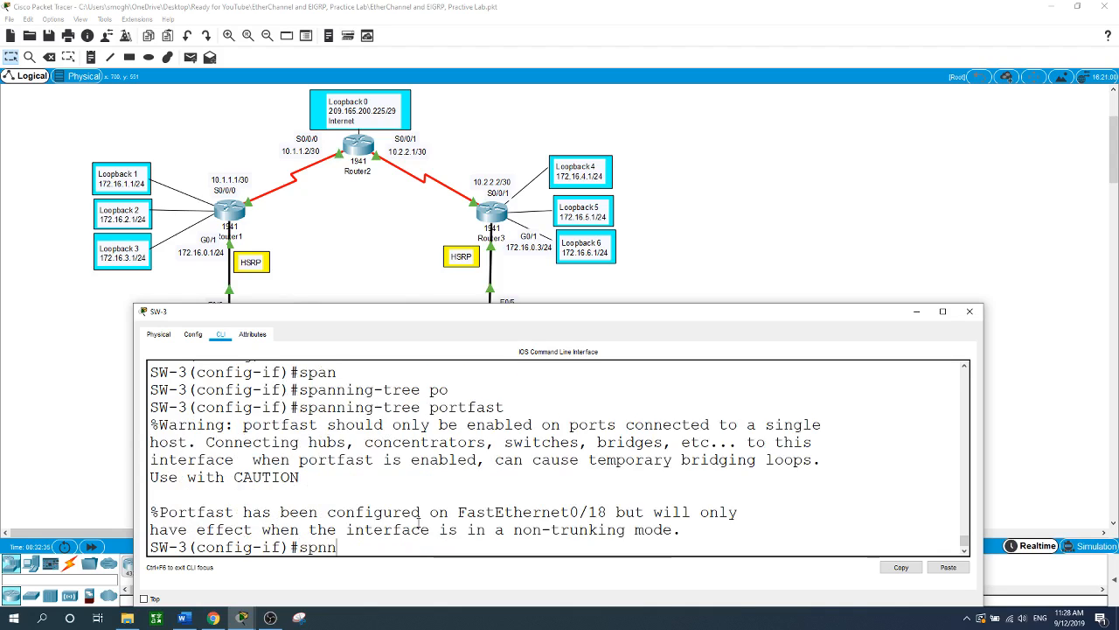
pyautogui.press('BackSpace')
pyautogui.press('BackSpace')
pyautogui.press('Tab')
pyautogui.press('BackSpace')
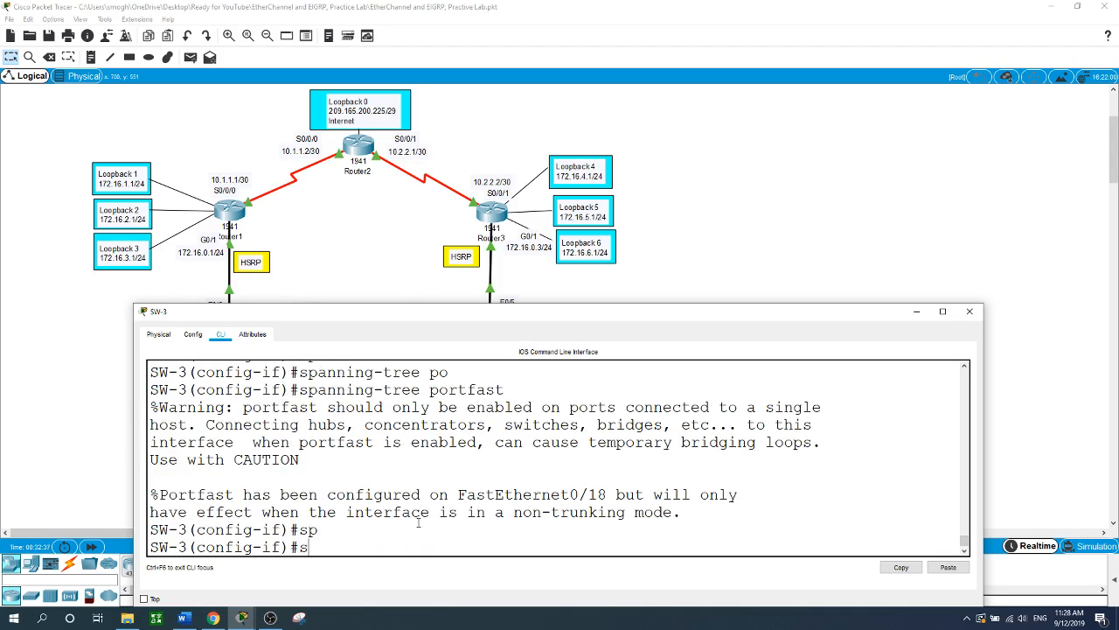
pyautogui.write('pan')
pyautogui.press('Tab')
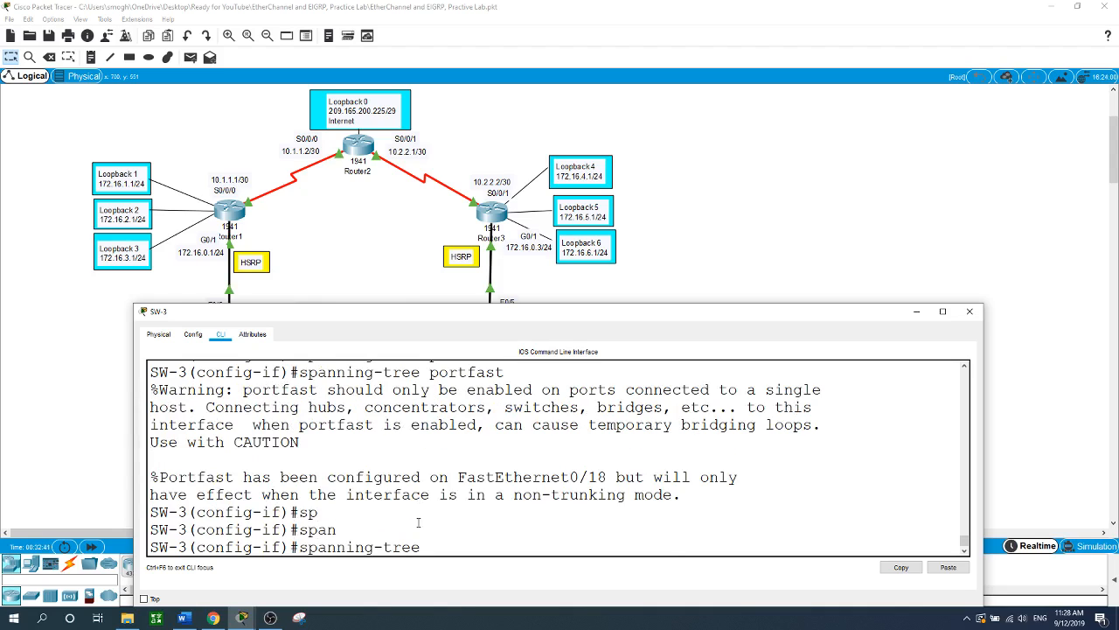
pyautogui.write('bo')
pyautogui.press('BackSpace')
pyautogui.write('p')
pyautogui.press('Tab')
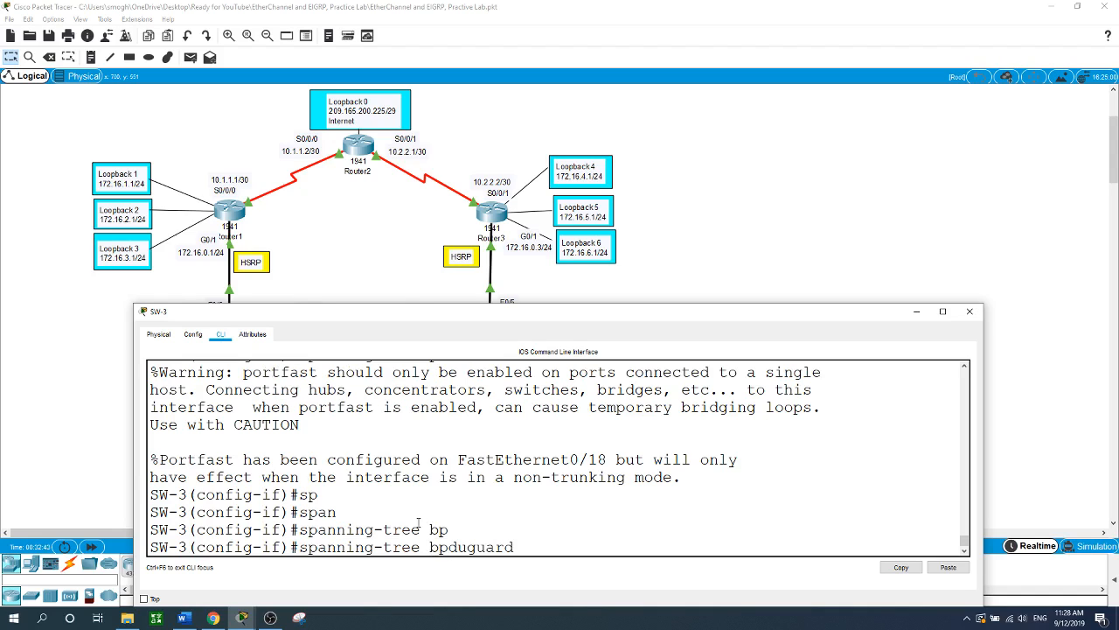
pyautogui.write('en')
pyautogui.press('Tab')
pyautogui.press('Return')
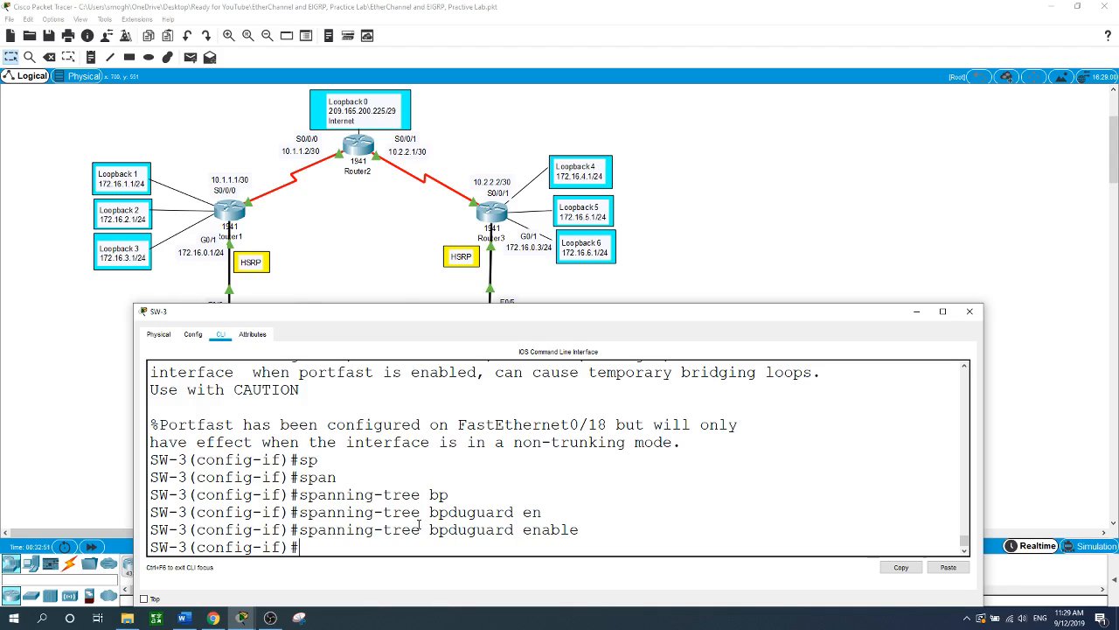
pyautogui.click(696, 202)
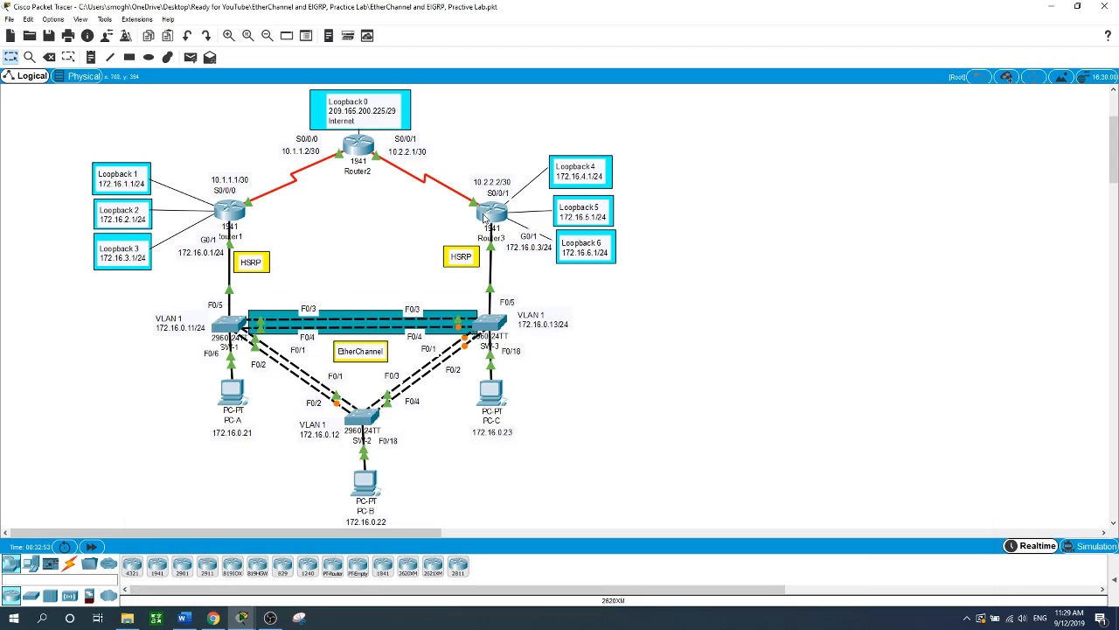
# - Log in to Router1 with its console and enable passwords, reach conf t, then return to topology
pyautogui.click(241, 210)
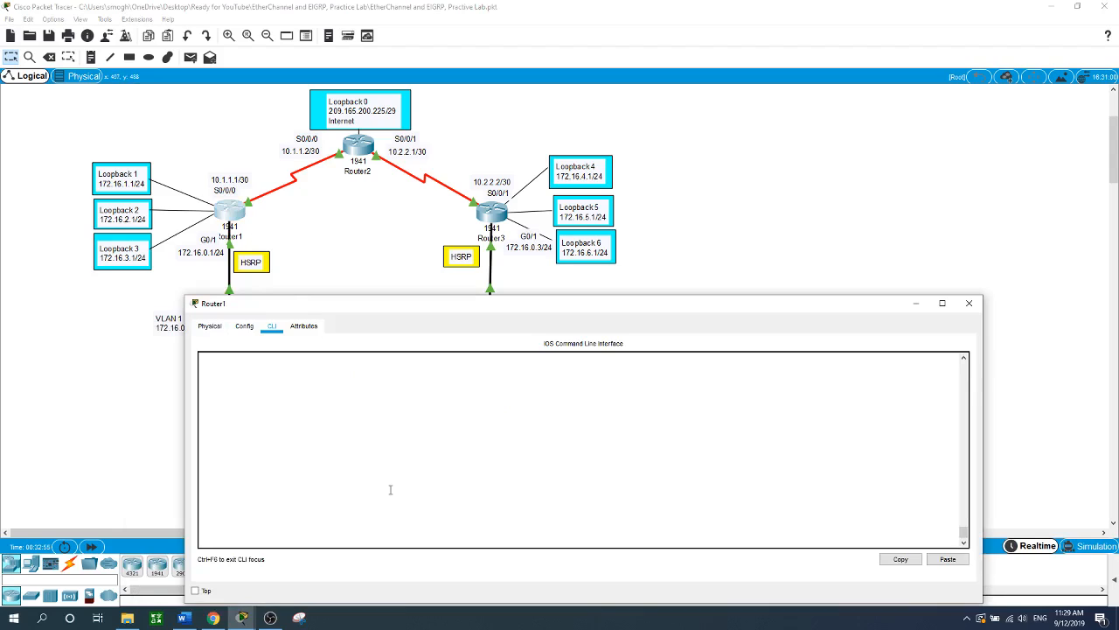
pyautogui.press('Return')
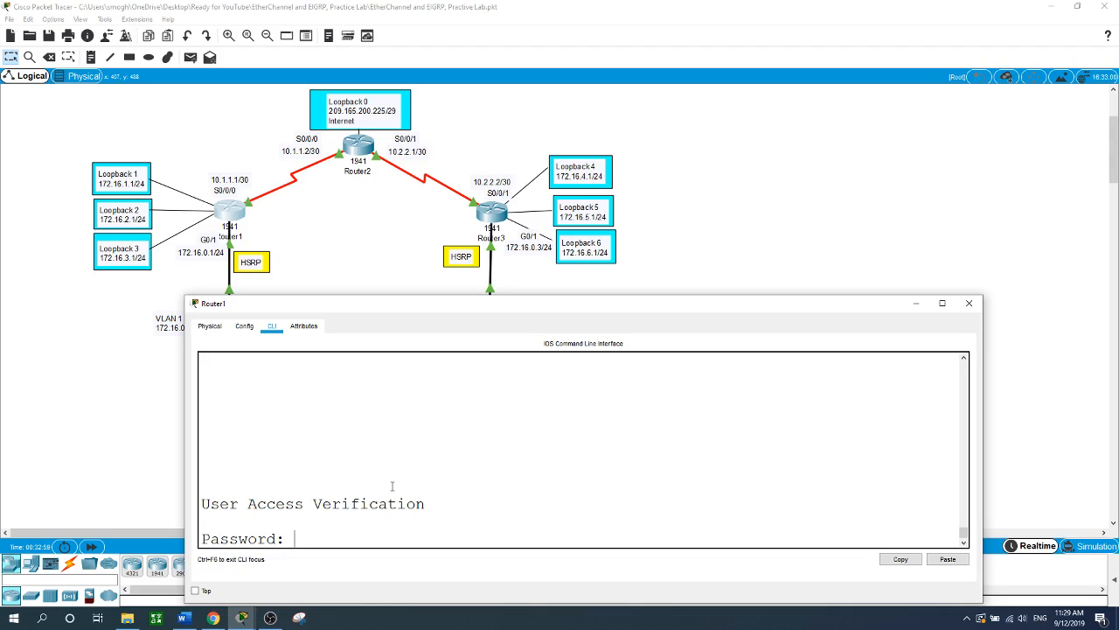
pyautogui.press('Return')
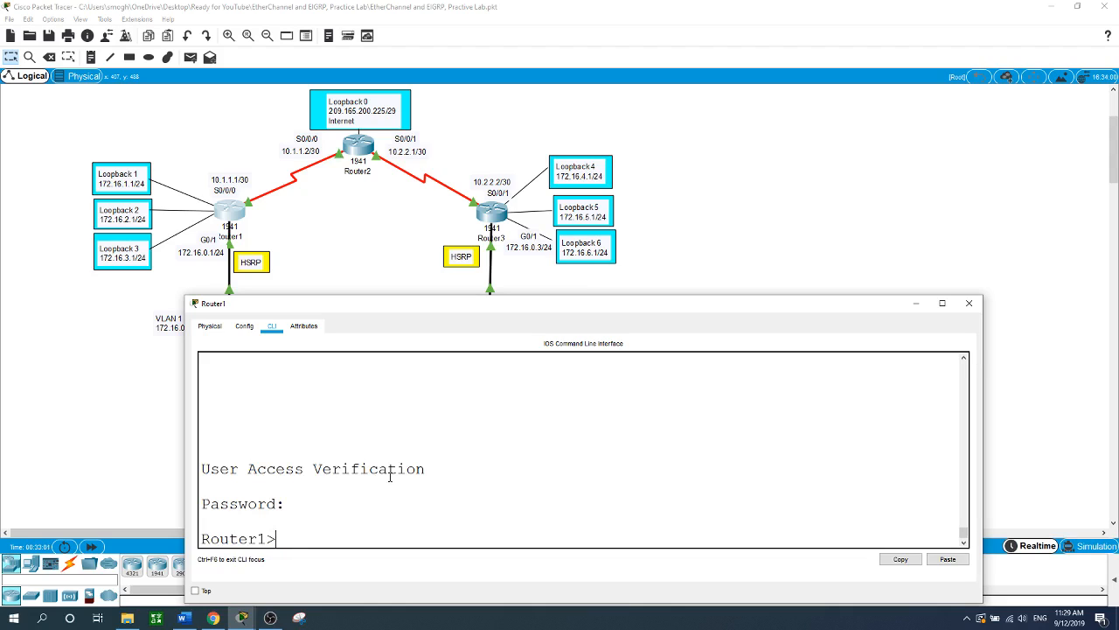
pyautogui.write('en')
pyautogui.press('Return')
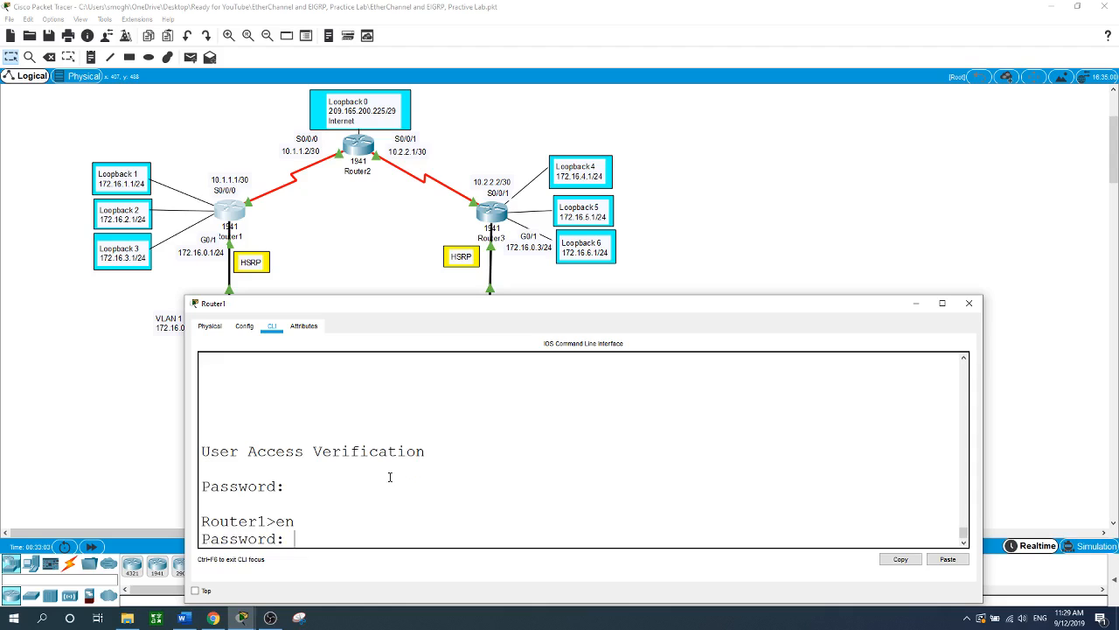
pyautogui.press('Return')
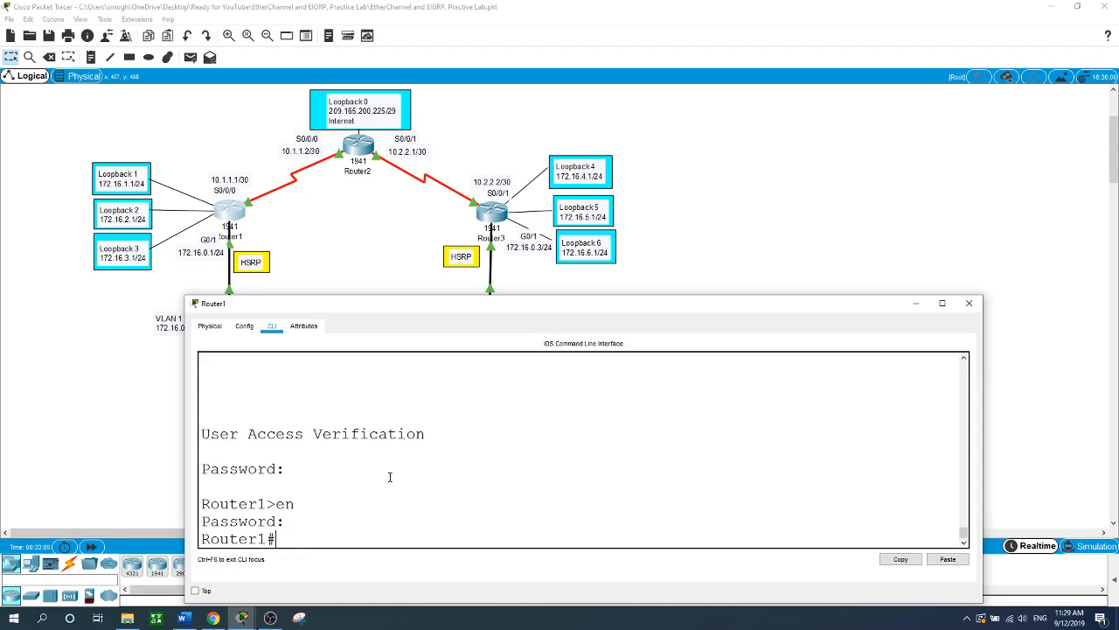
pyautogui.write('conf t')
pyautogui.press('Return')
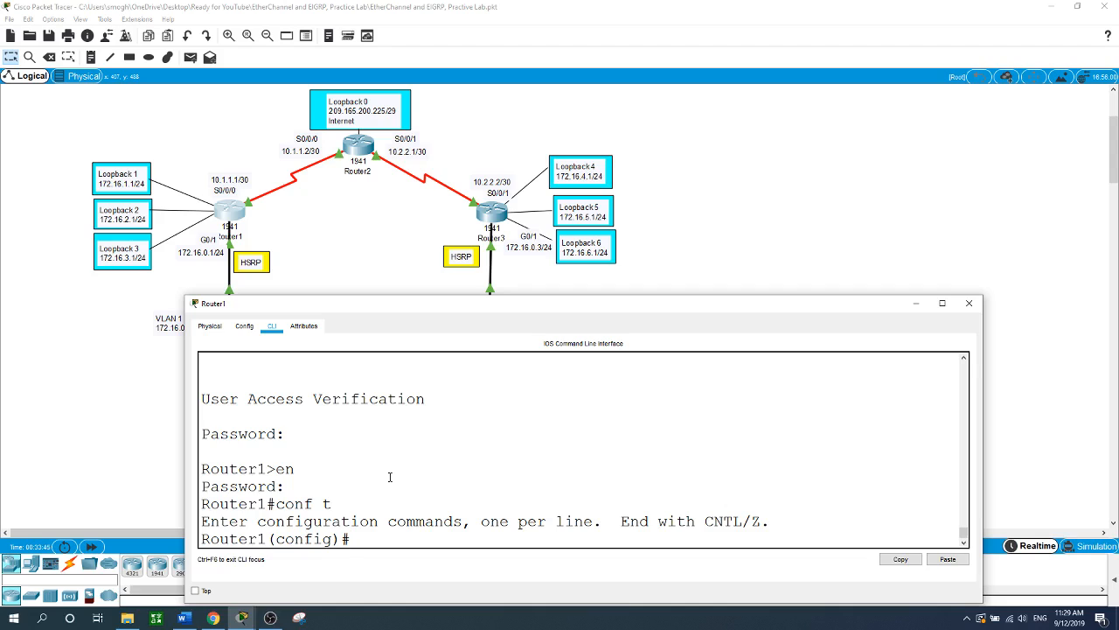
pyautogui.click(108, 419)
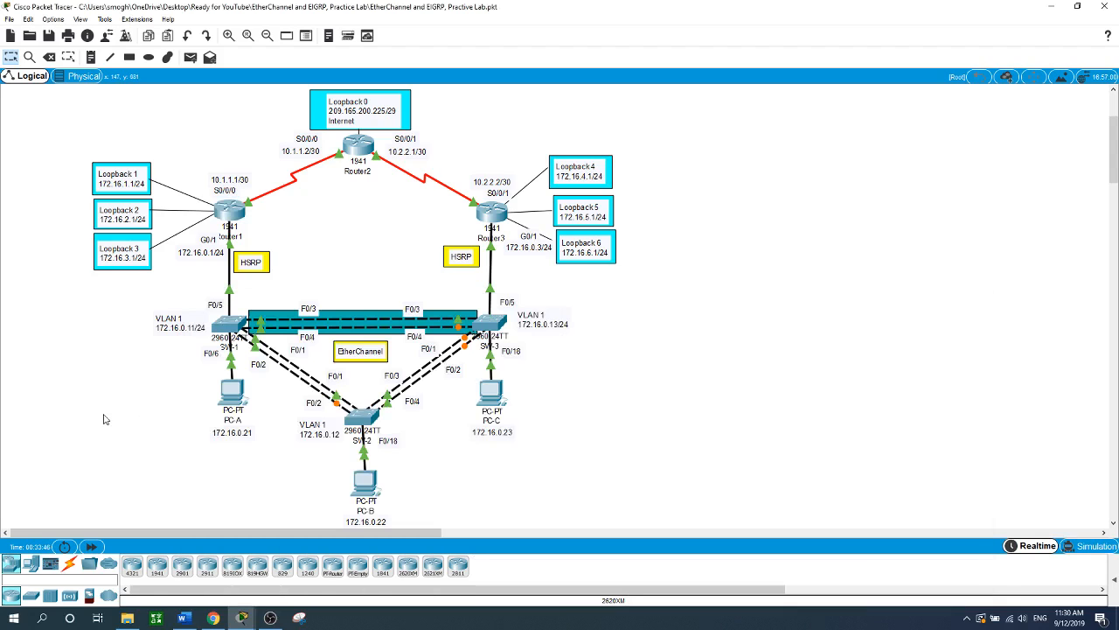
pyautogui.click(230, 398)
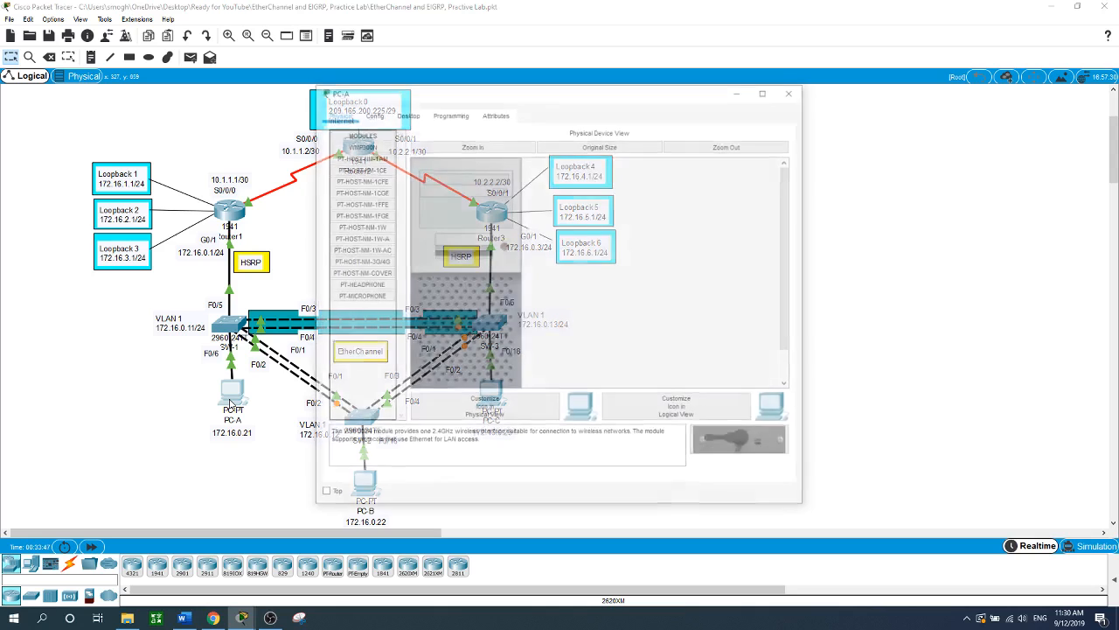
pyautogui.click(408, 118)
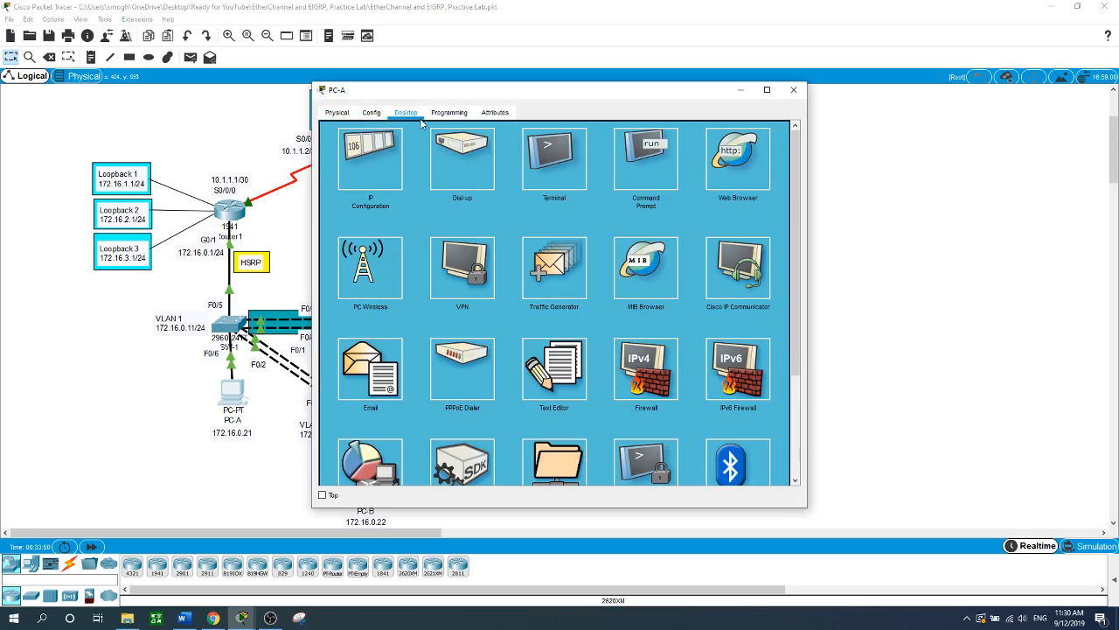
pyautogui.click(381, 175)
pyautogui.click(502, 223)
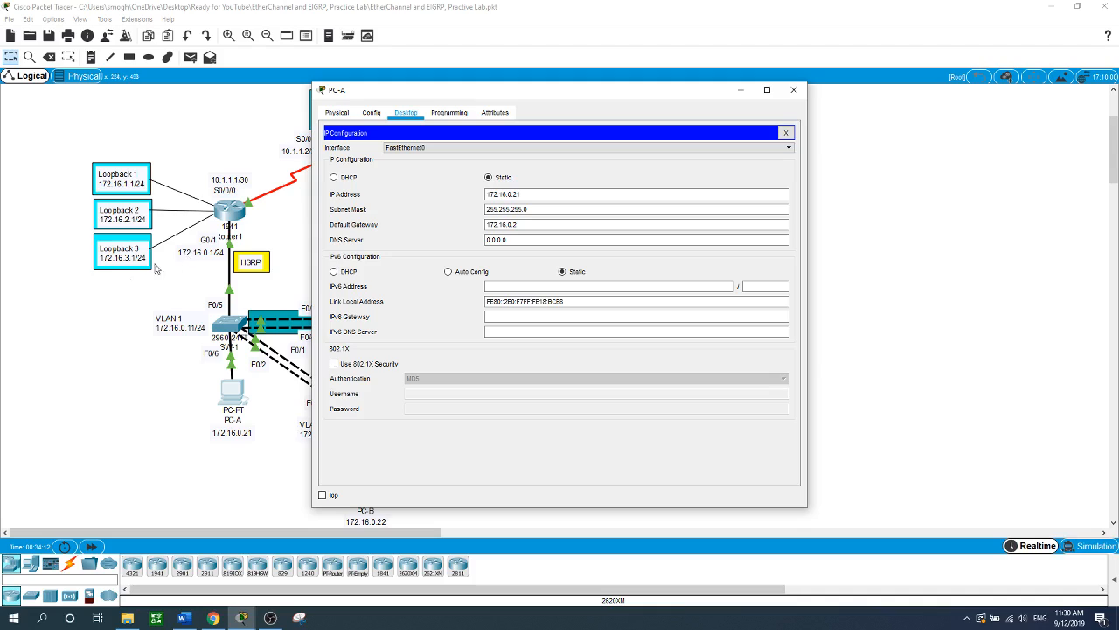
pyautogui.click(120, 398)
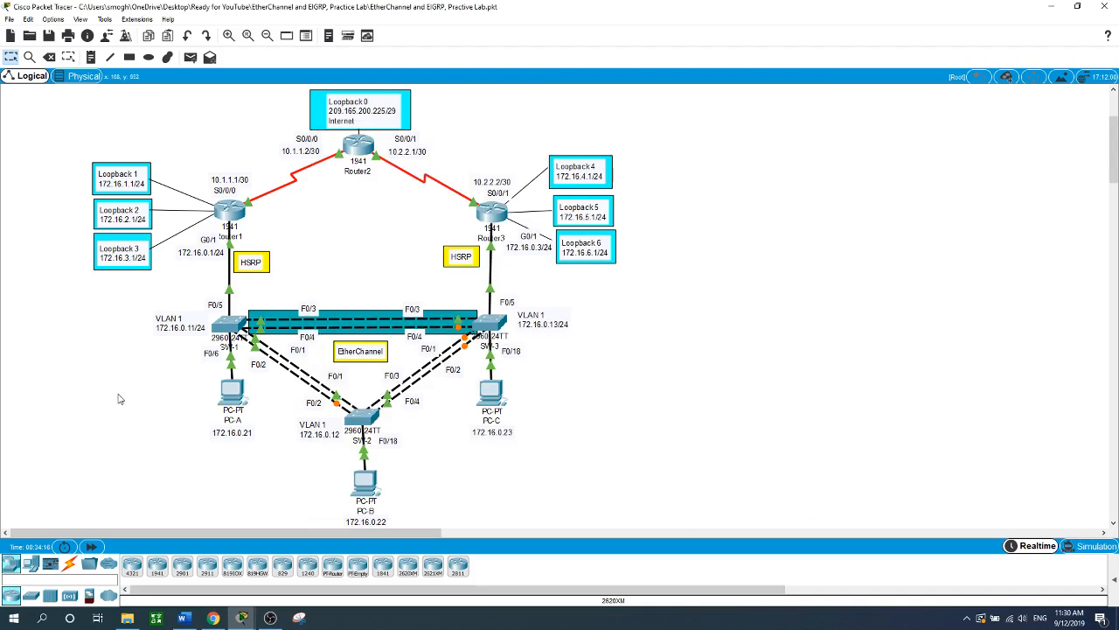
# - On Router1's G0/1, set HSRP group 1 virtual IP to 172.16.0.2
pyautogui.click(231, 210)
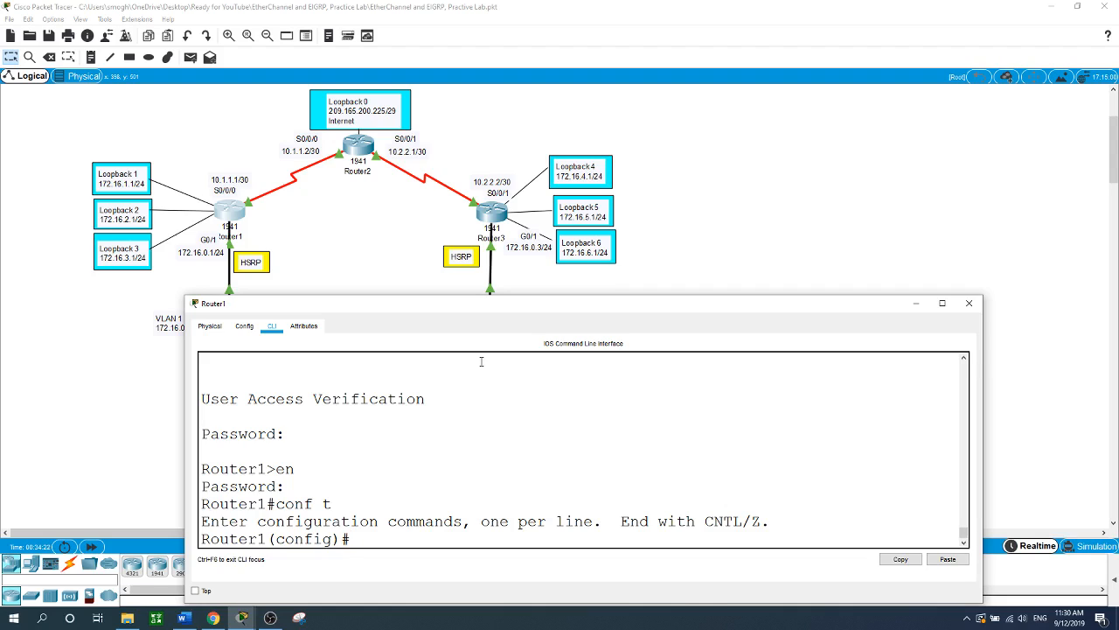
pyautogui.write('int g0/')
pyautogui.write('1')
pyautogui.press('Return')
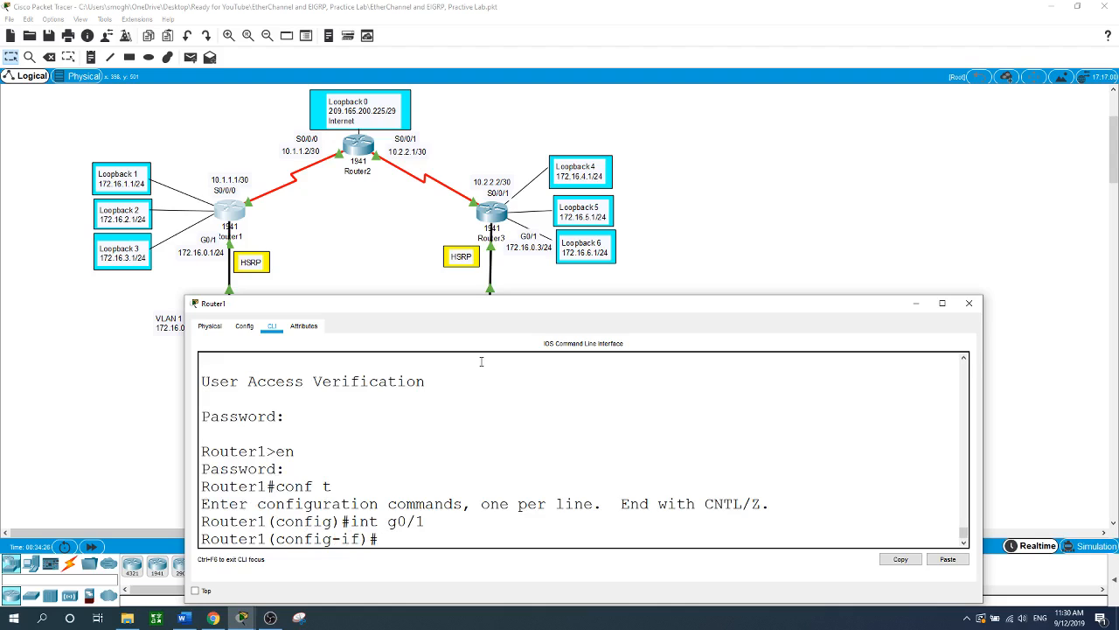
pyautogui.write('stan')
pyautogui.press('Tab')
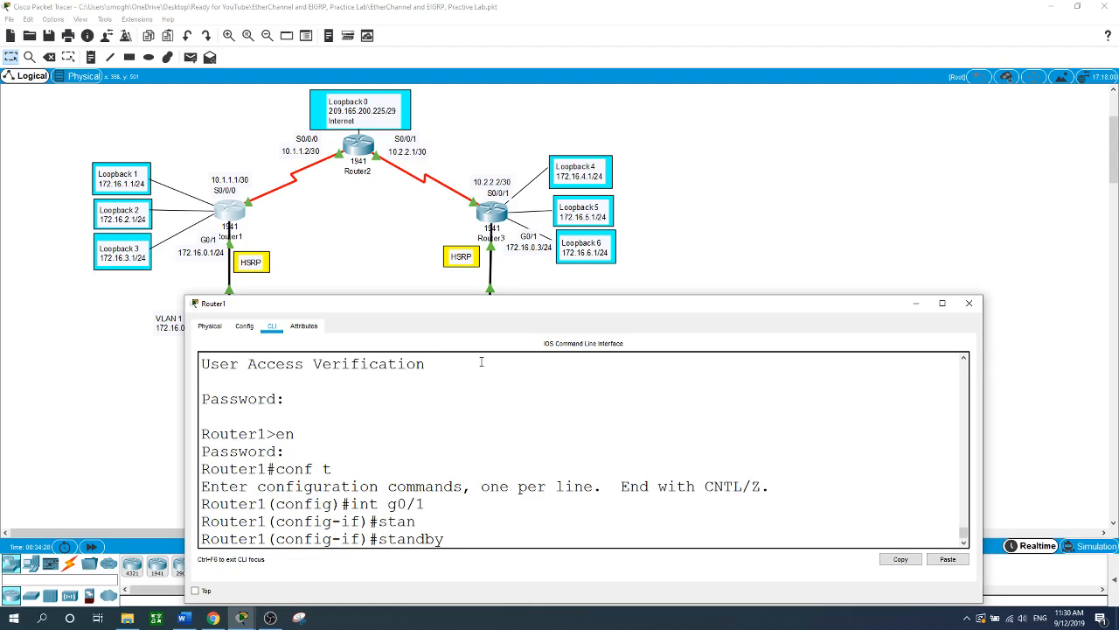
pyautogui.write('?')
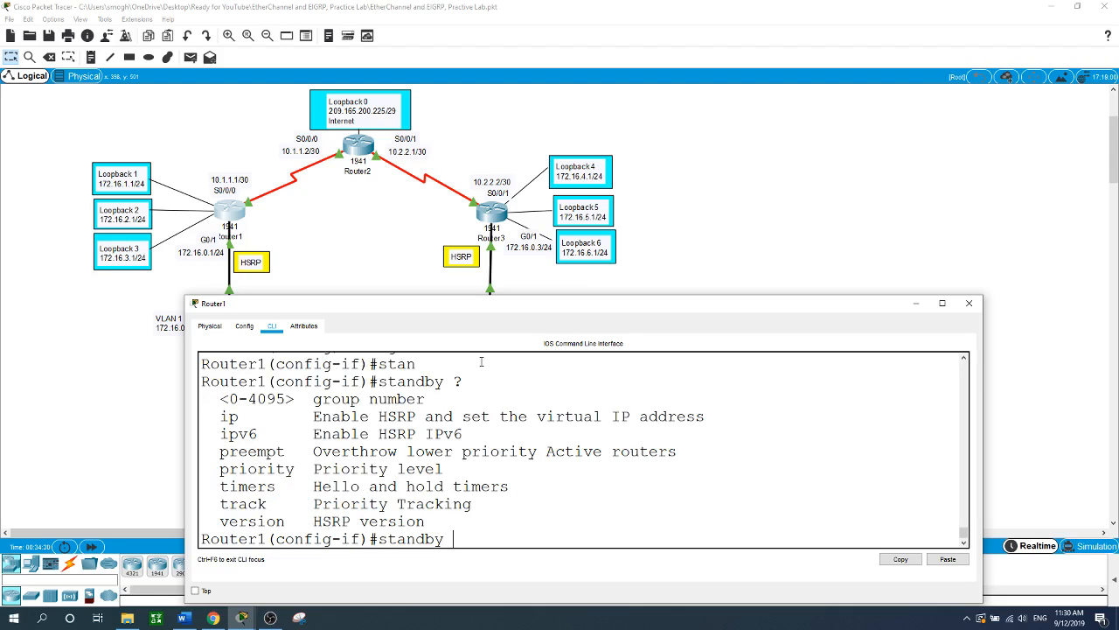
pyautogui.write('1 ip ?')
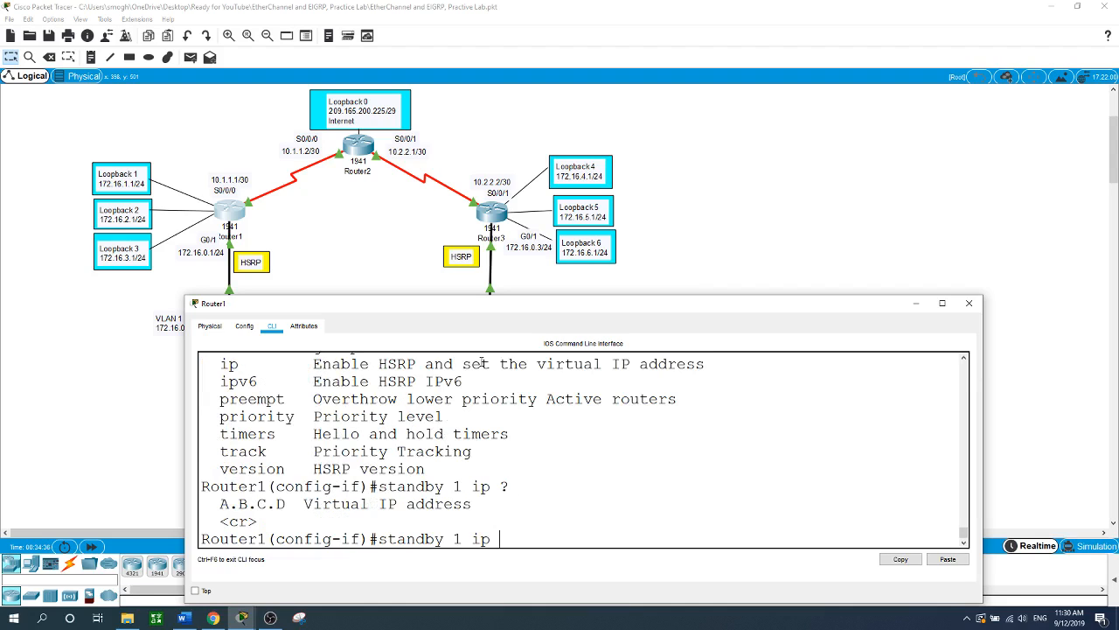
pyautogui.write('172.16.0.2')
pyautogui.press('Return')
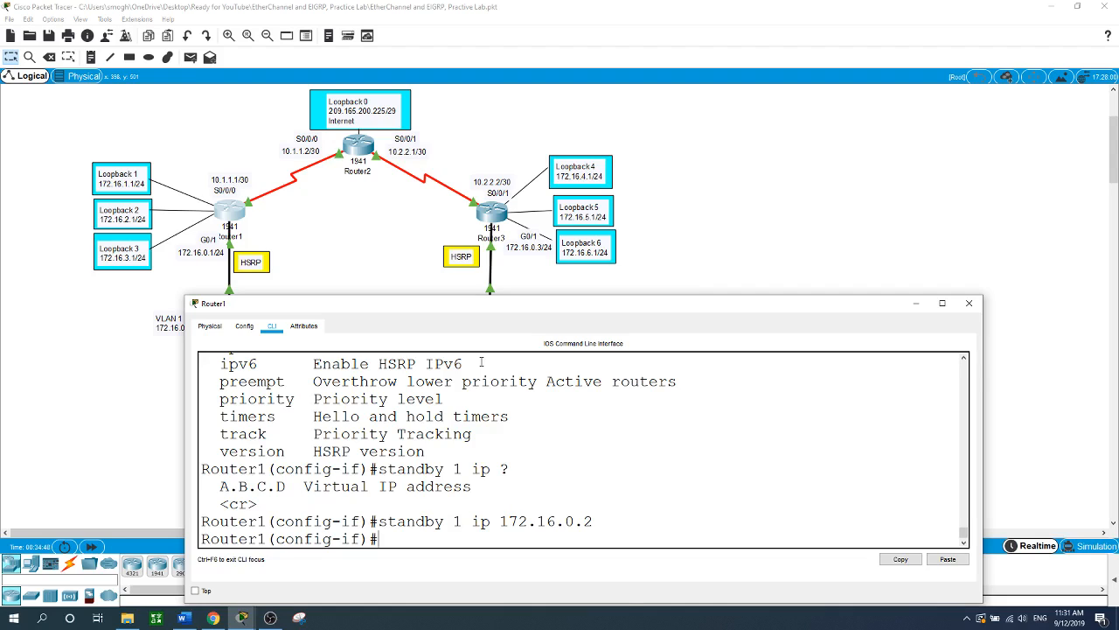
# - Set Router1's HSRP group 1 priority to 150
pyautogui.write('stand')
pyautogui.press('Tab')
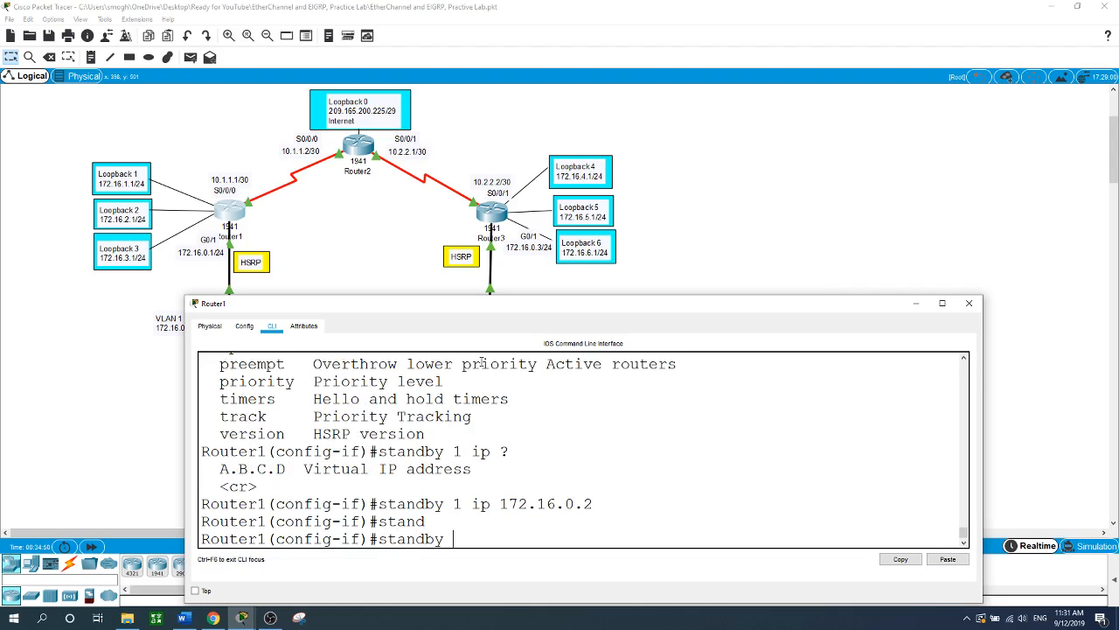
pyautogui.write('1 pr')
pyautogui.press('Tab')
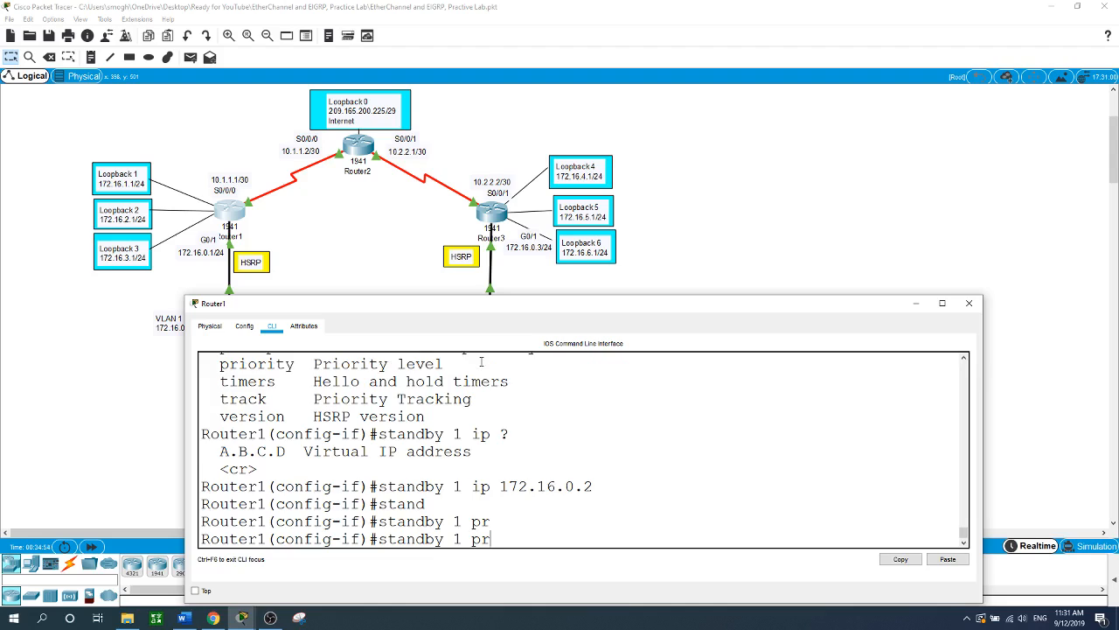
pyautogui.write('io')
pyautogui.press('Tab')
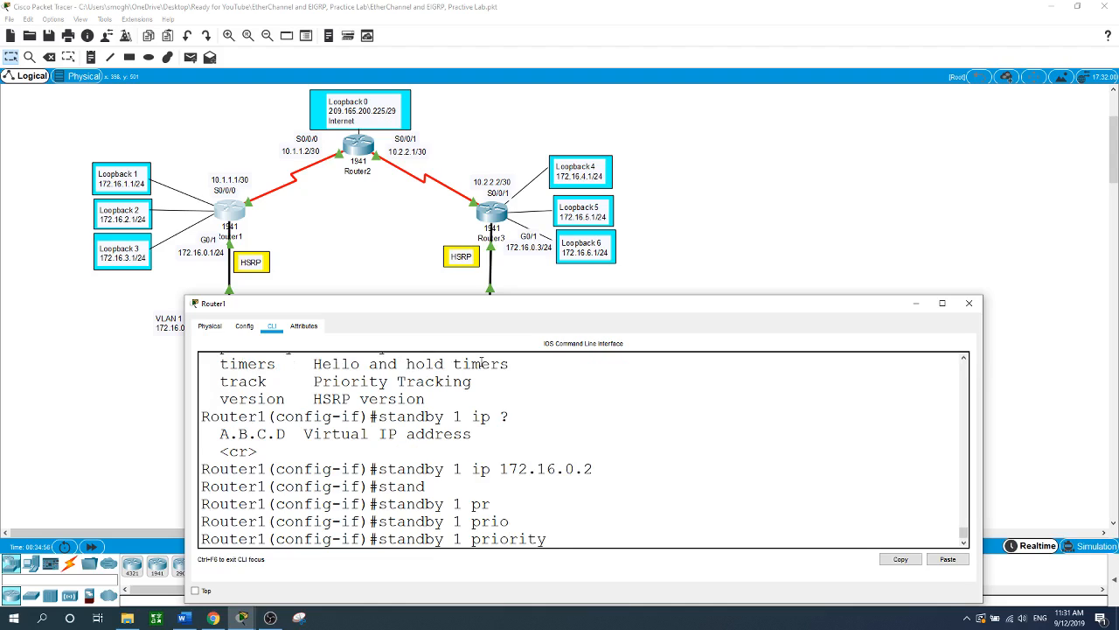
pyautogui.write('1')
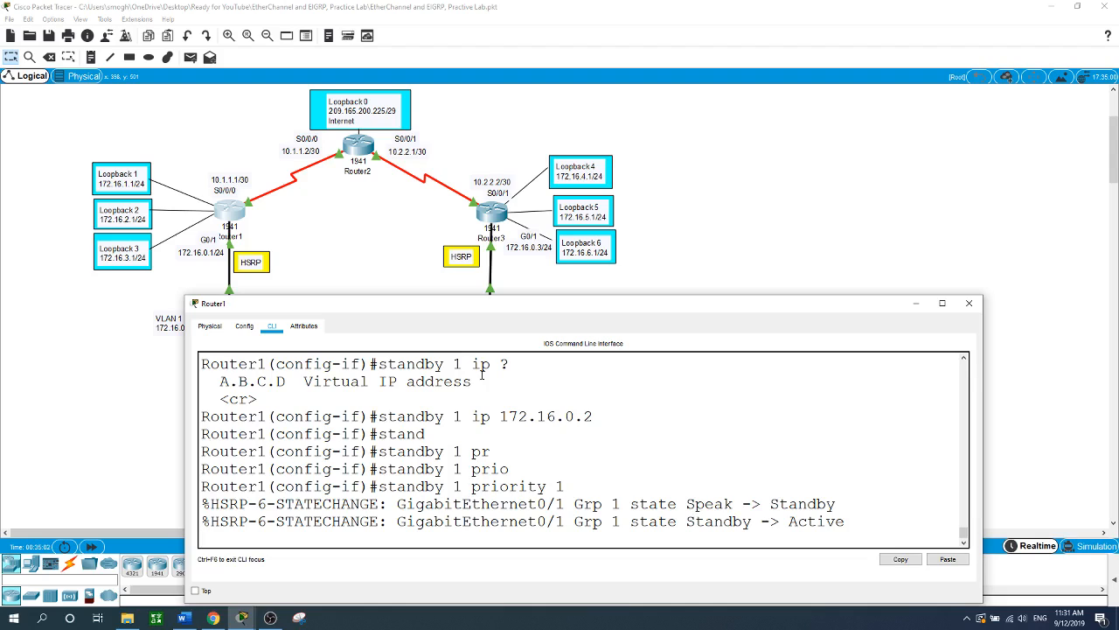
pyautogui.press('Up')
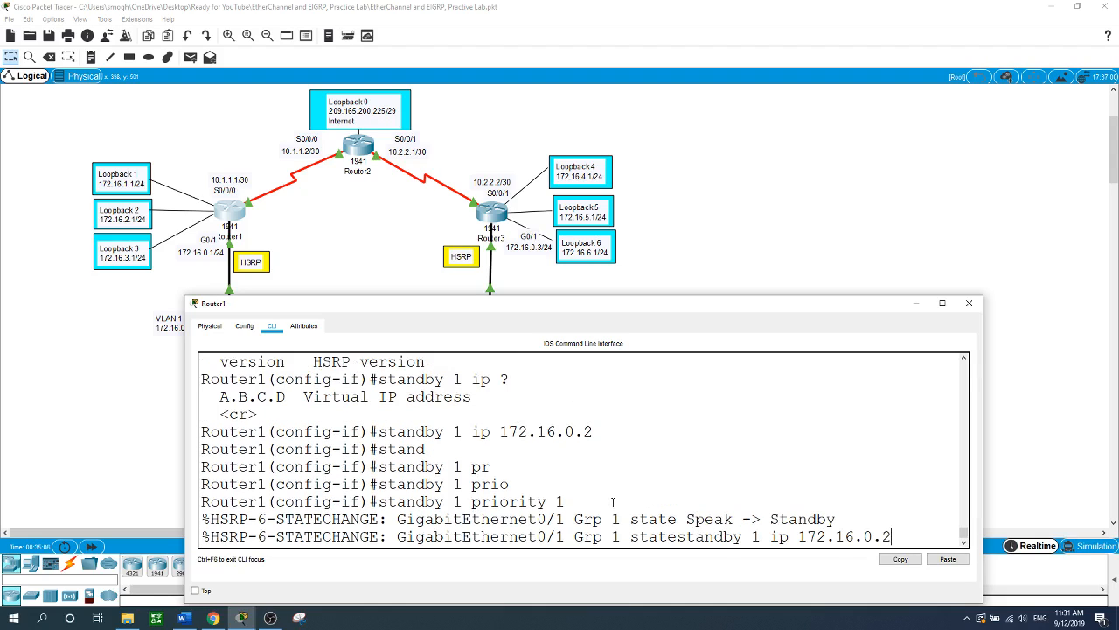
pyautogui.press('Up')
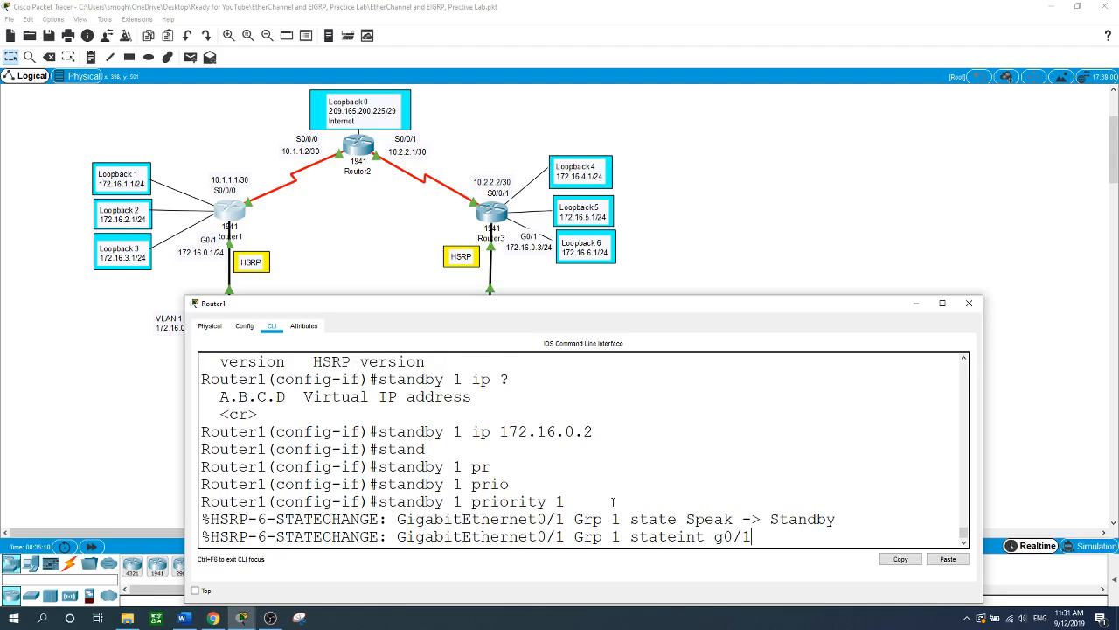
pyautogui.press('Down')
pyautogui.press('Down')
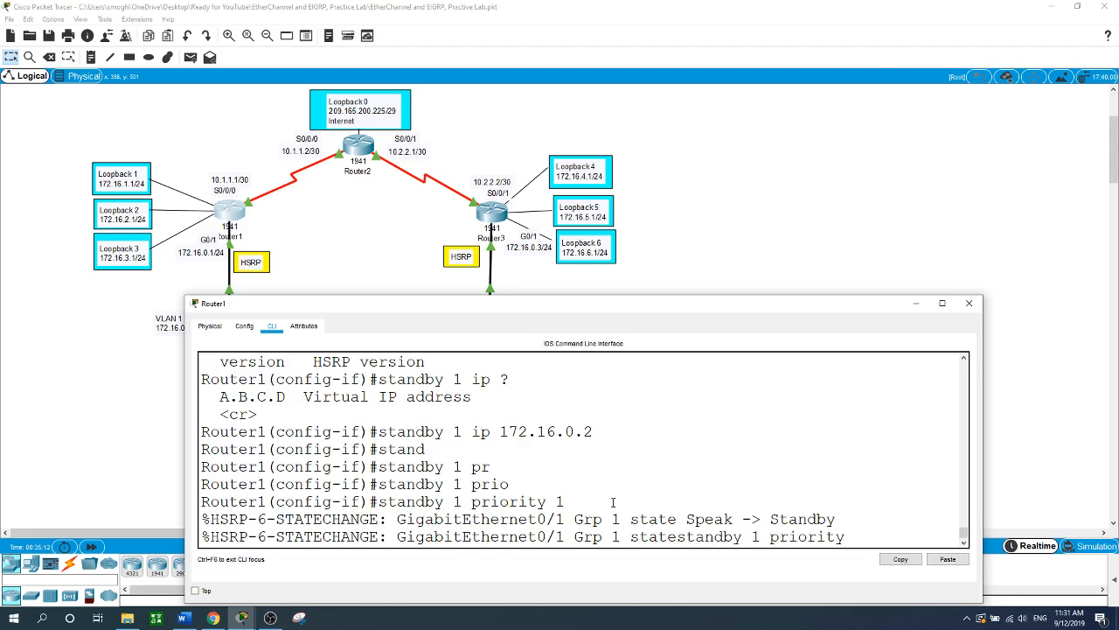
pyautogui.write('150')
pyautogui.press('Return')
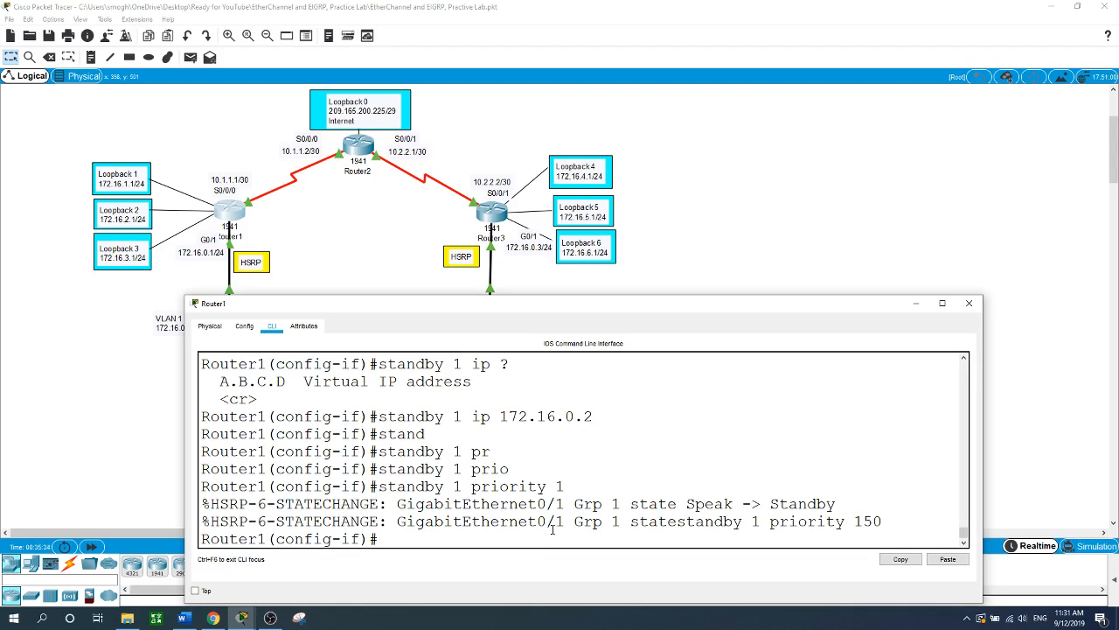
# - Enable HSRP group 1 preemption on G0/1 and return to the topology
pyautogui.write('st')
pyautogui.press('Tab')
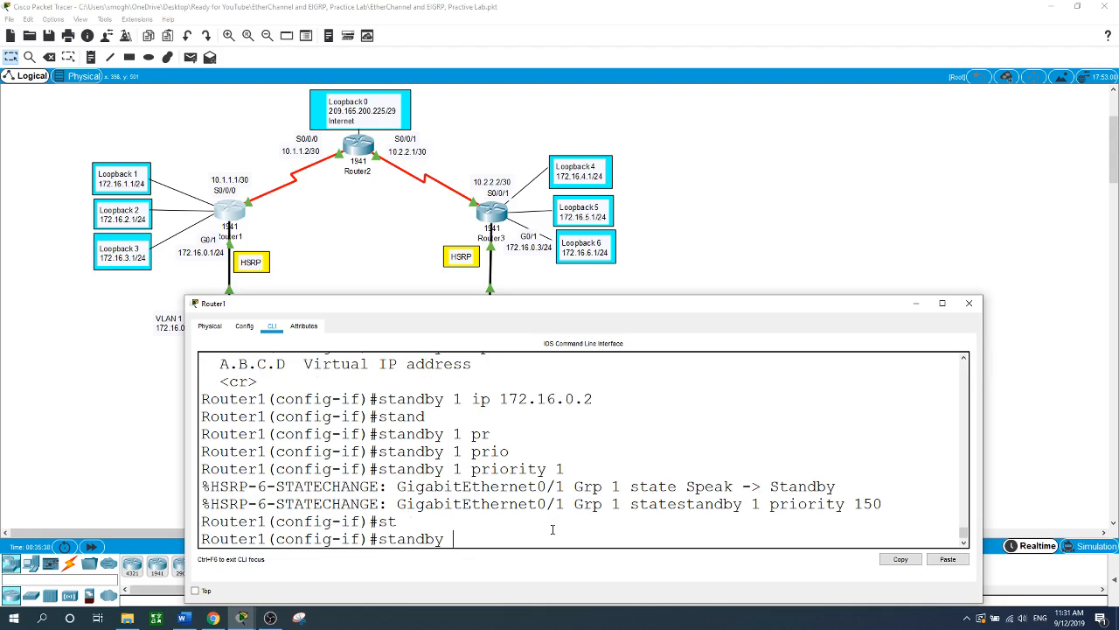
pyautogui.write('1 pre')
pyautogui.press('Tab')
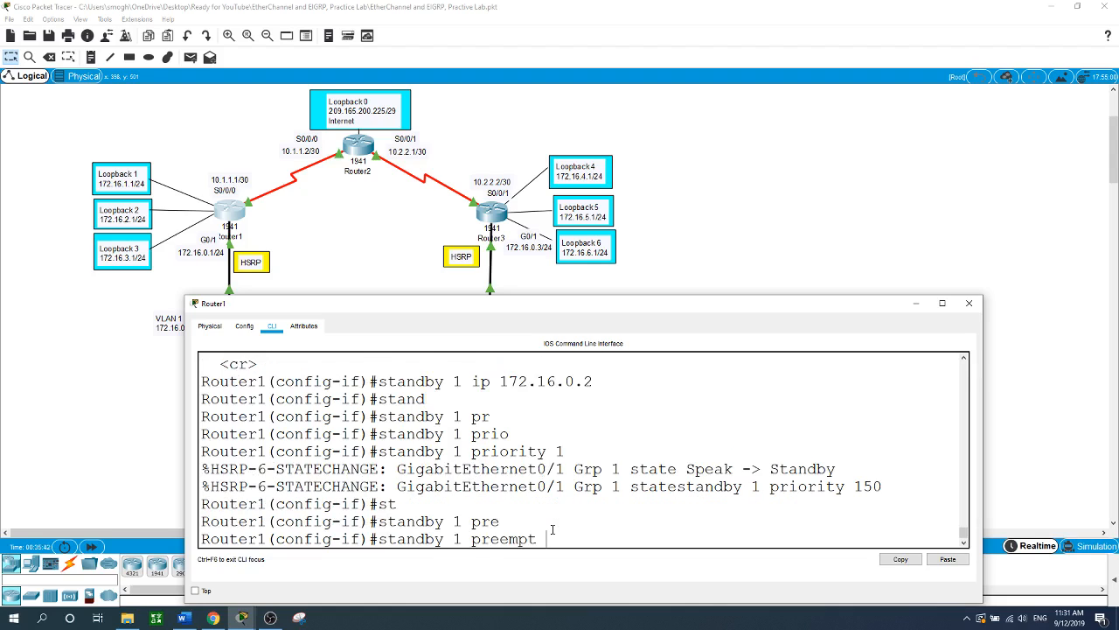
pyautogui.press('Return')
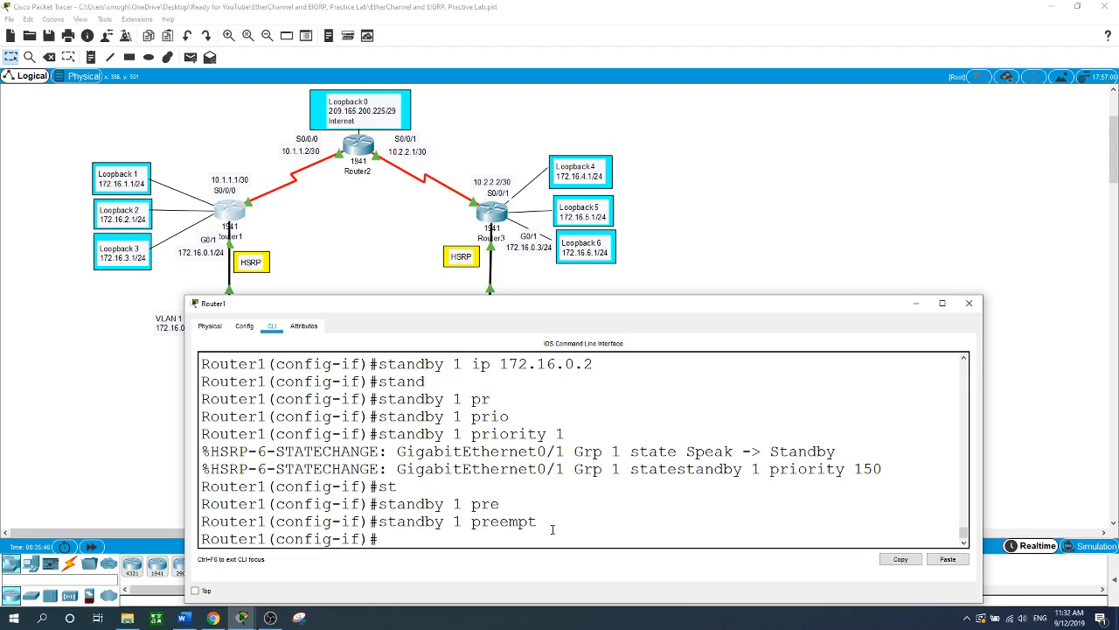
pyautogui.click(834, 215)
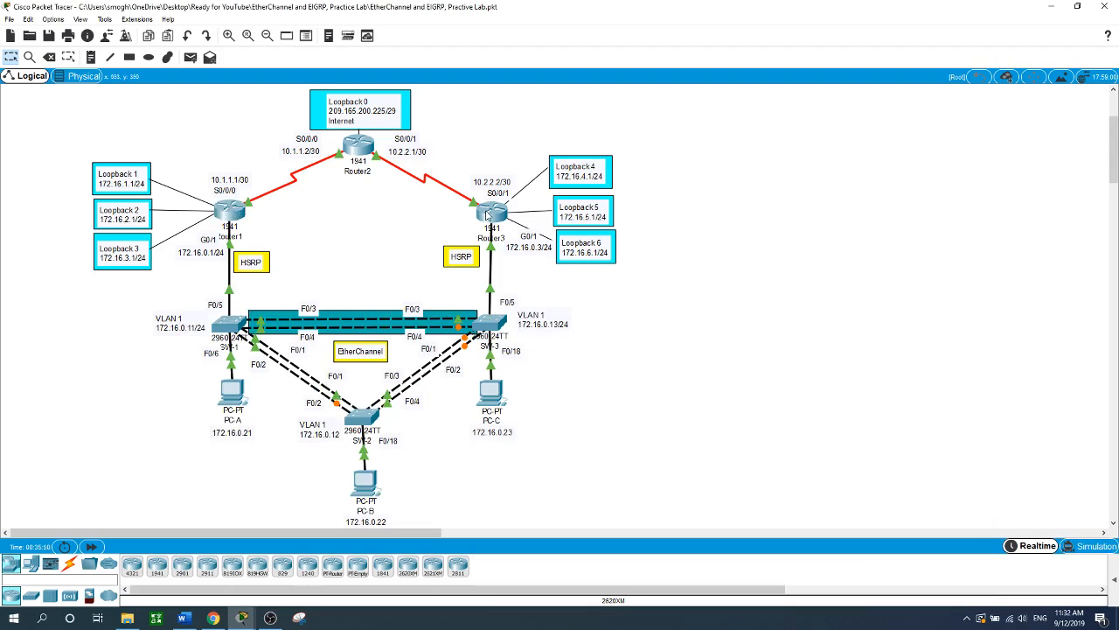
# - On Router3, enter privileged mode, global configuration and interface G0/1
pyautogui.click(489, 213)
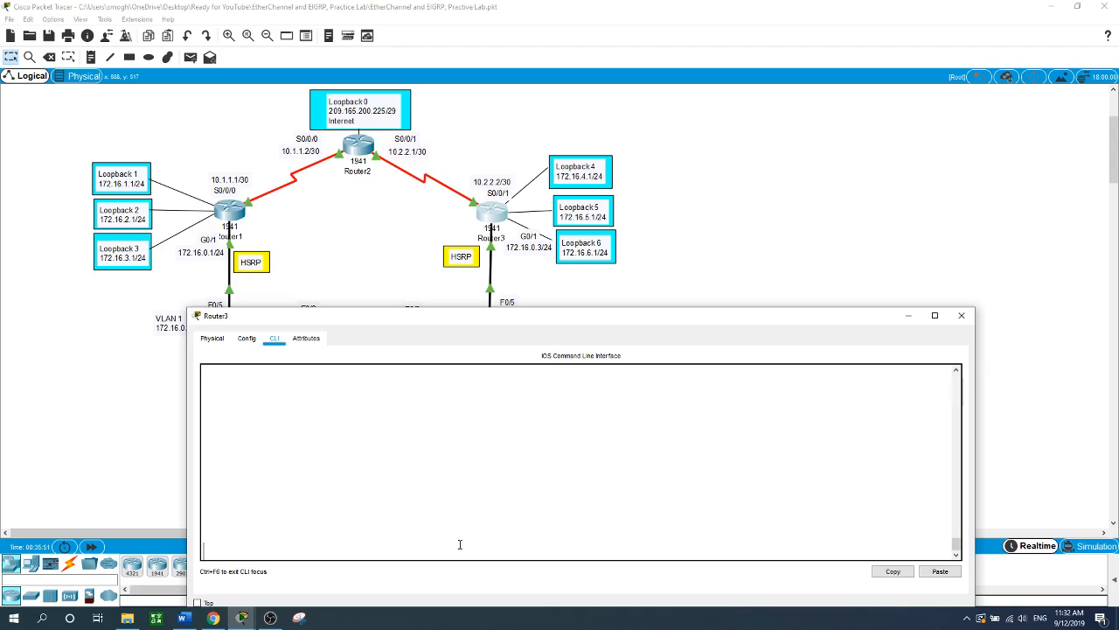
pyautogui.press('Return')
pyautogui.write('en')
pyautogui.press('Return')
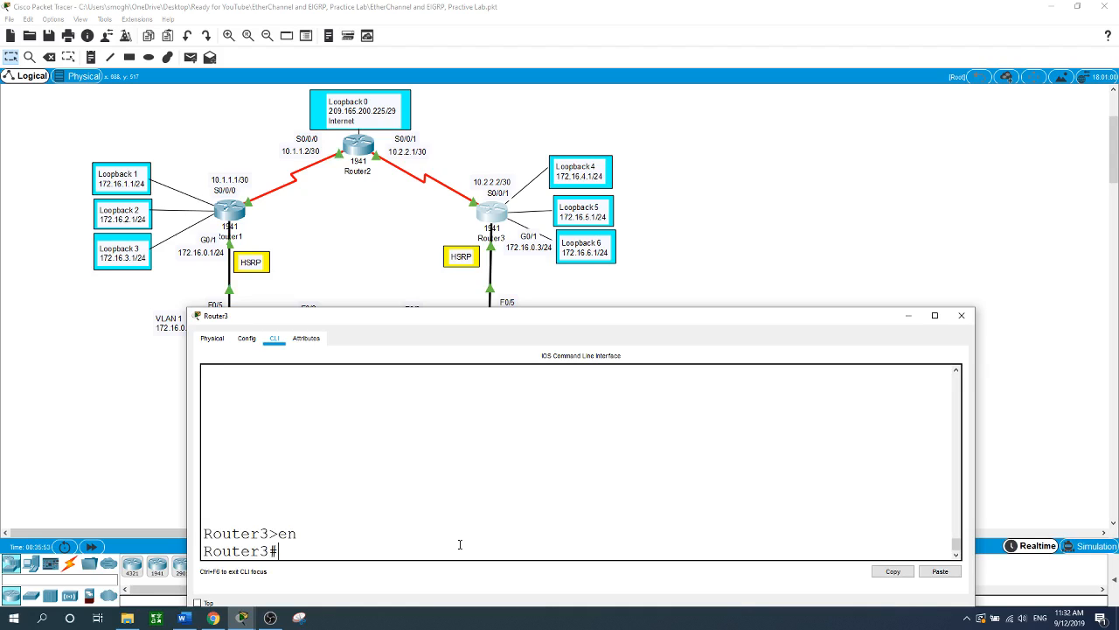
pyautogui.write('conf t')
pyautogui.press('Return')
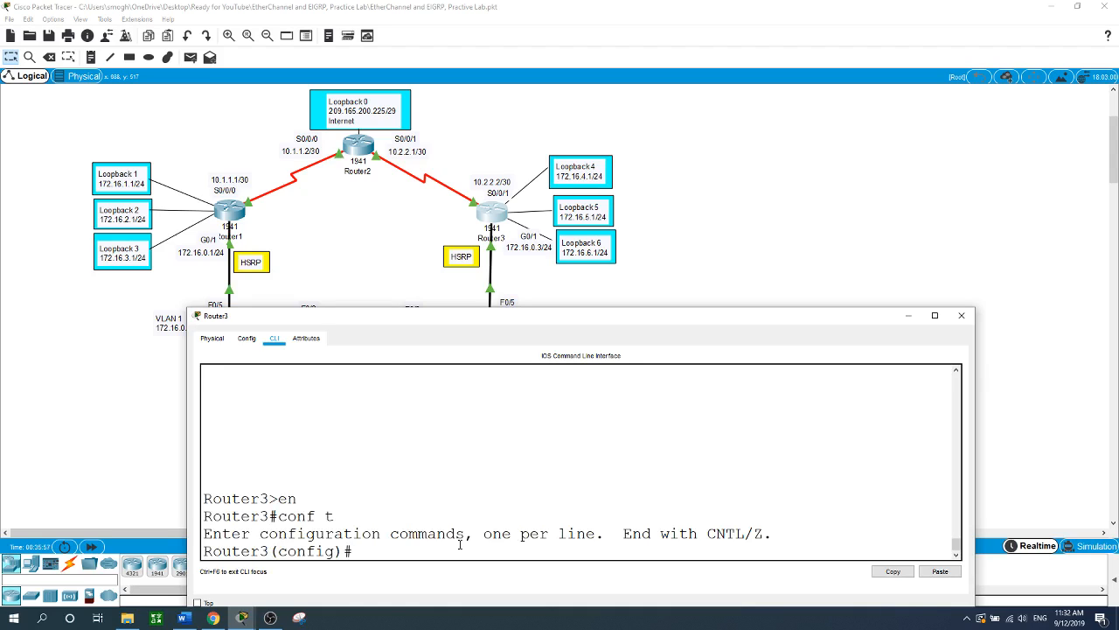
pyautogui.write('int g0/1')
pyautogui.press('Return')
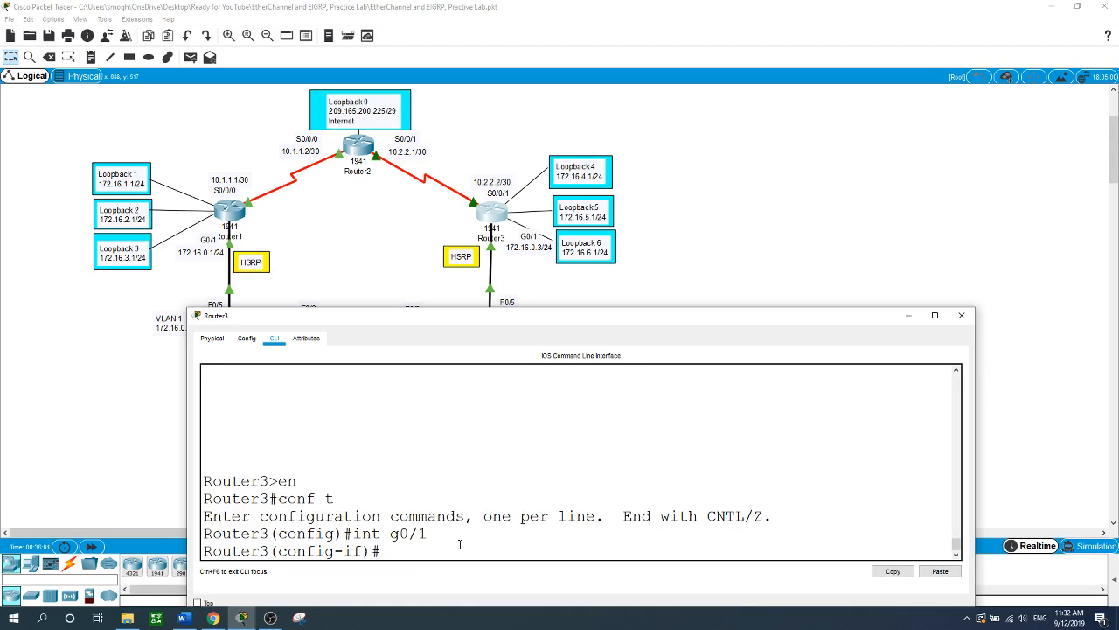
# - Apply 'standby 1 ip 172.16.0.2', correcting the missing ip keyword, then close Router3's window
pyautogui.write('st')
pyautogui.press('Tab')
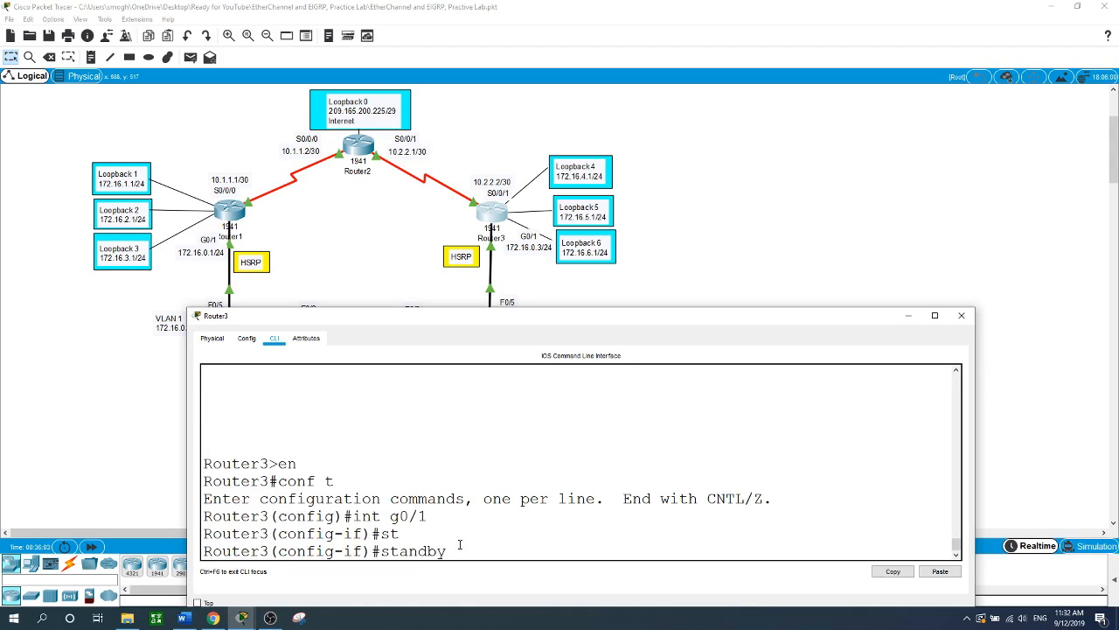
pyautogui.write('1 172.16.0.2')
pyautogui.press('Return')
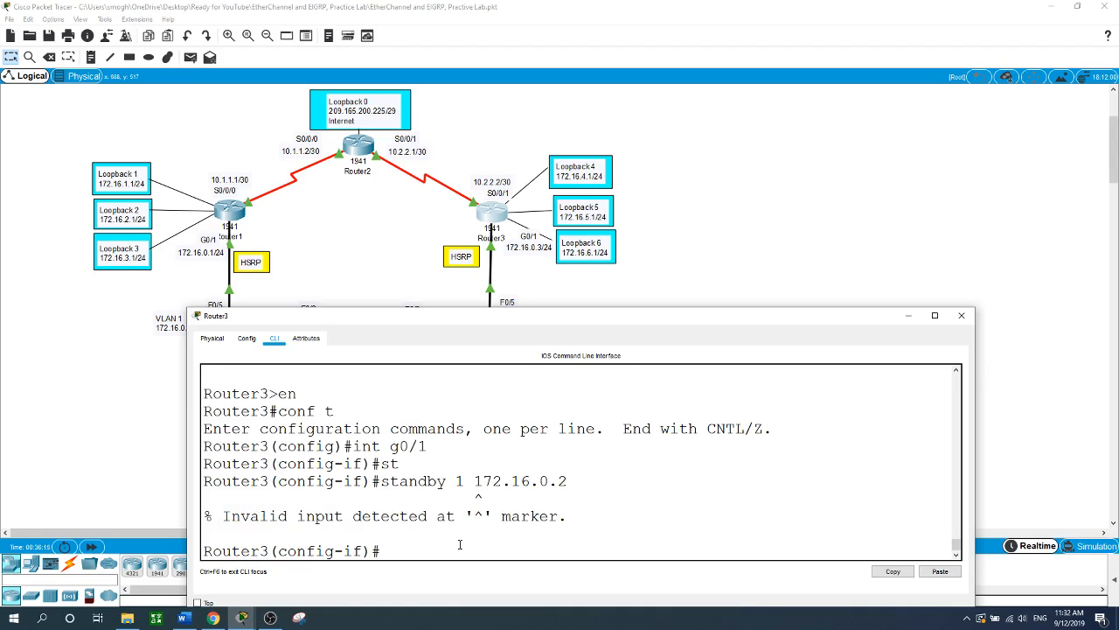
pyautogui.press('Up')
pyautogui.press('Left')
pyautogui.press('Left')
pyautogui.press('Left')
pyautogui.press('Left')
pyautogui.press('Left')
pyautogui.press('Left')
pyautogui.press('Left')
pyautogui.press('Left')
pyautogui.press('Left')
pyautogui.press('Left')
pyautogui.write('ip')
pyautogui.press('Return')
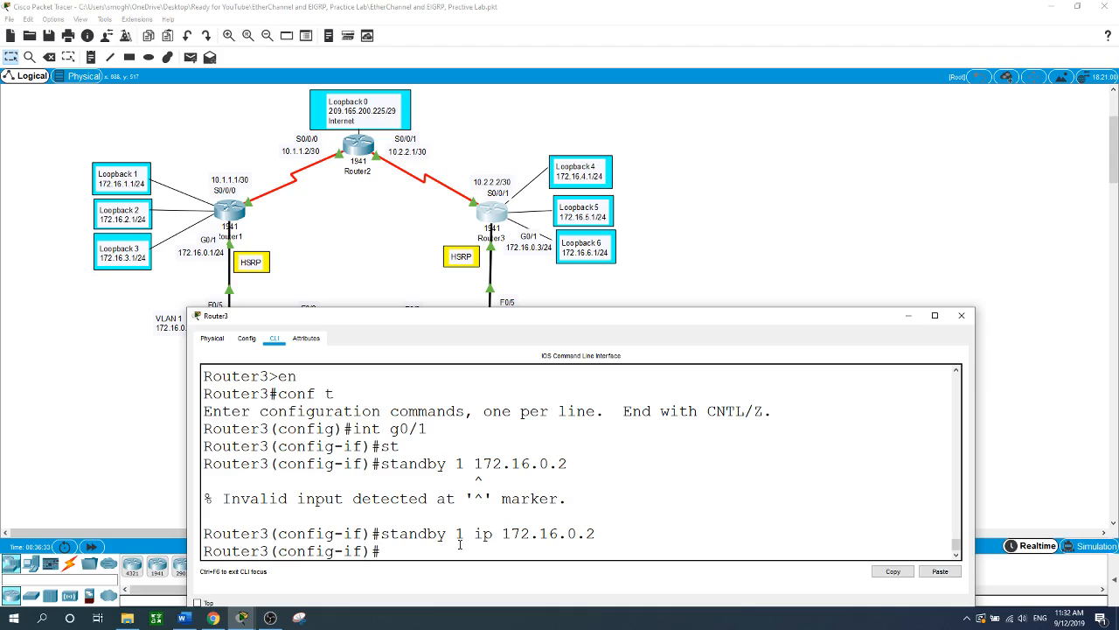
pyautogui.click(962, 315)
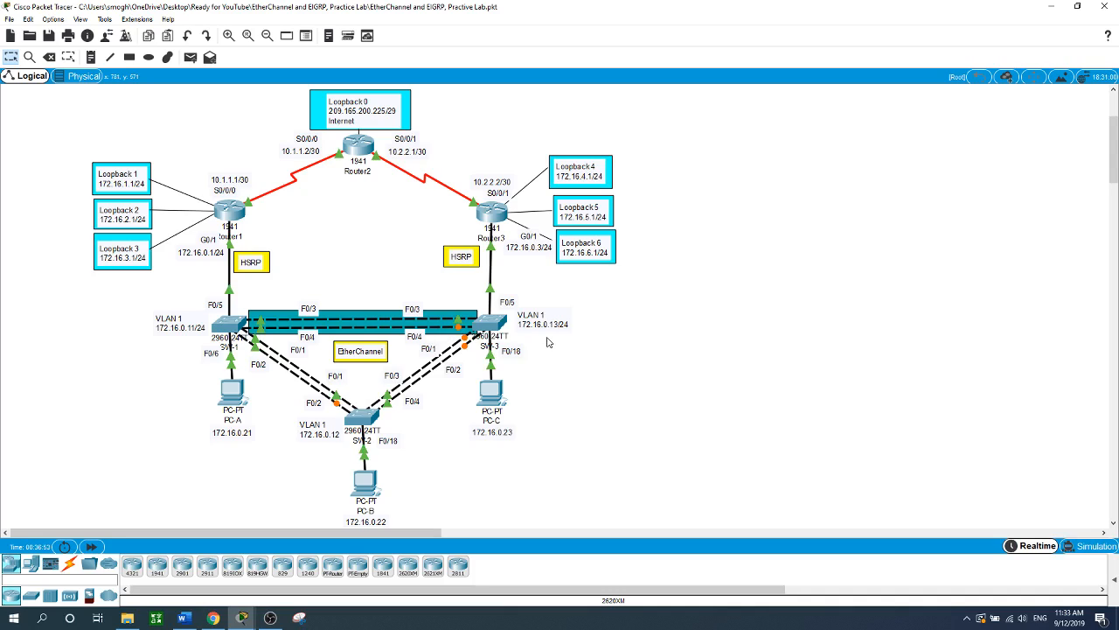
# - On SW-1, exit interface mode and select interface range F0/3-4
pyautogui.click(242, 326)
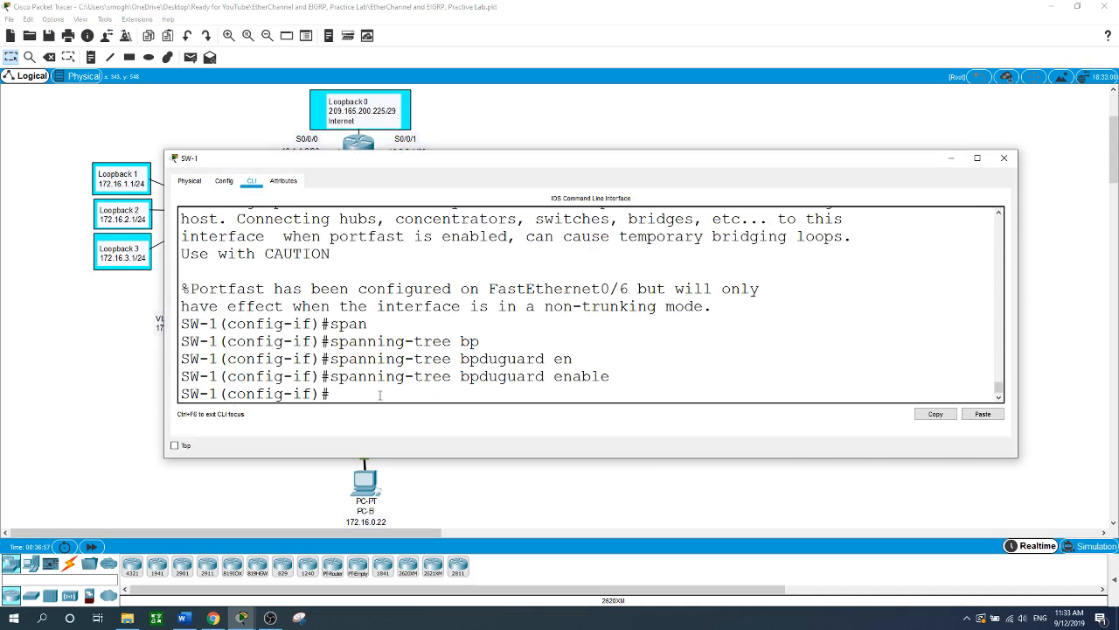
pyautogui.write('exit')
pyautogui.press('Return')
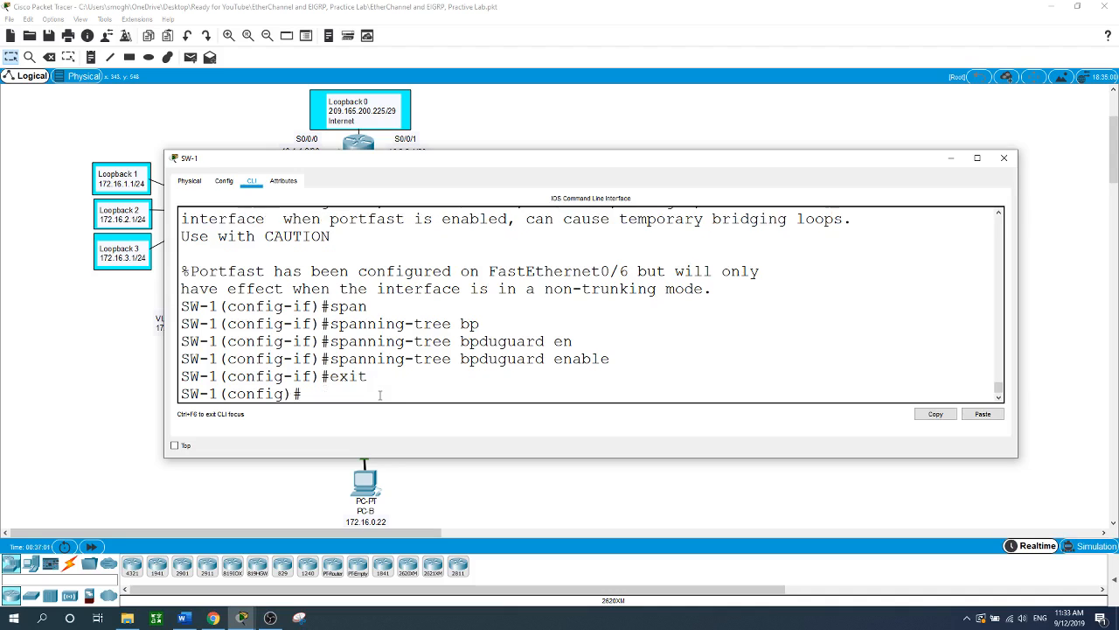
pyautogui.write('int range f0/')
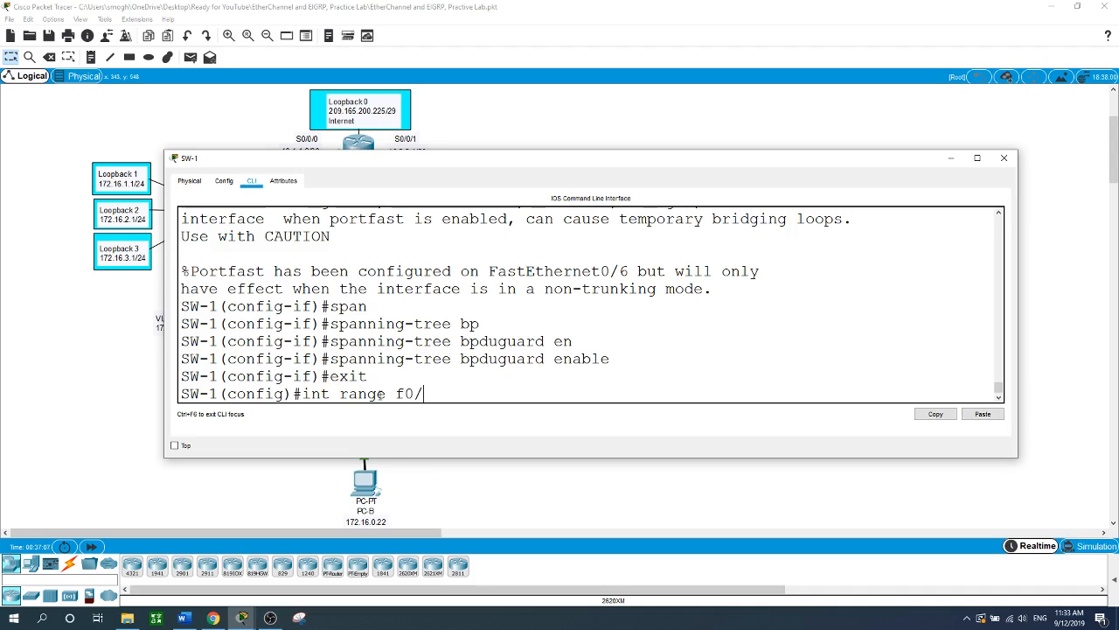
pyautogui.moveTo(564, 161); pyautogui.dragTo(877, 161)
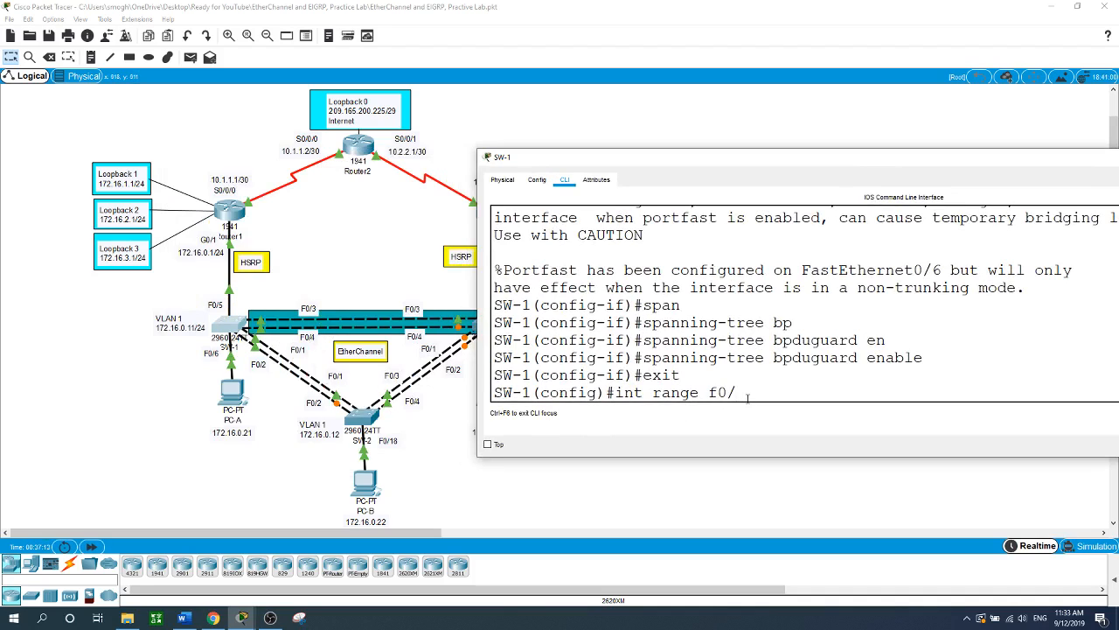
pyautogui.write('3-4')
pyautogui.press('Return')
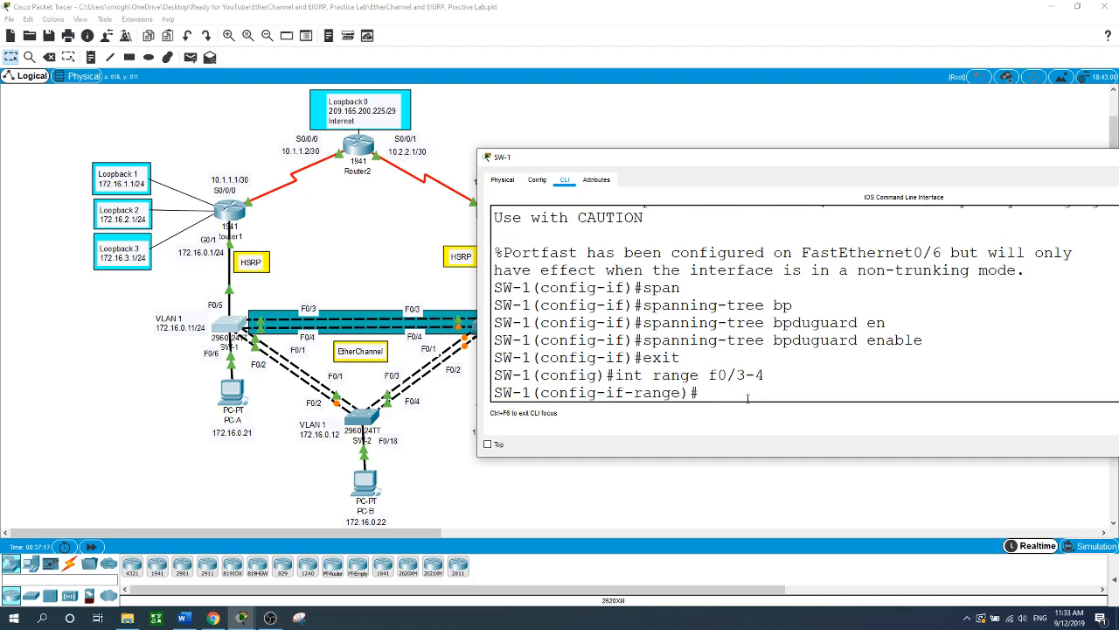
# - Put F0/3-4 into channel-group 1 mode active, then close SW-1's window
pyautogui.write('channel-gr')
pyautogui.press('Tab')
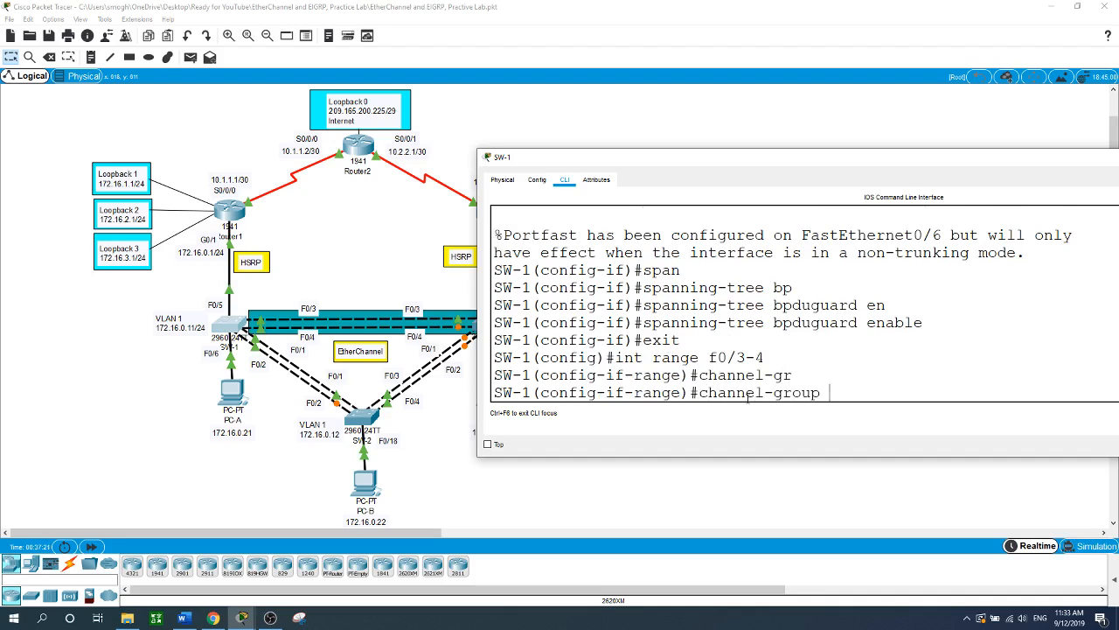
pyautogui.write('1 m')
pyautogui.write('o')
pyautogui.press('Tab')
pyautogui.write('ac')
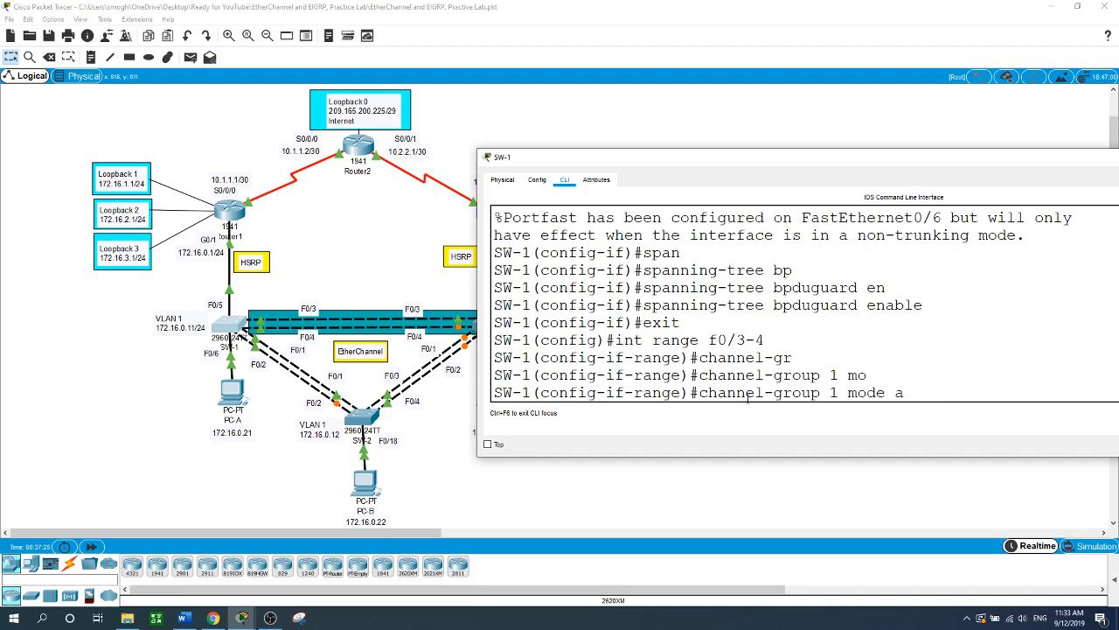
pyautogui.press('Tab')
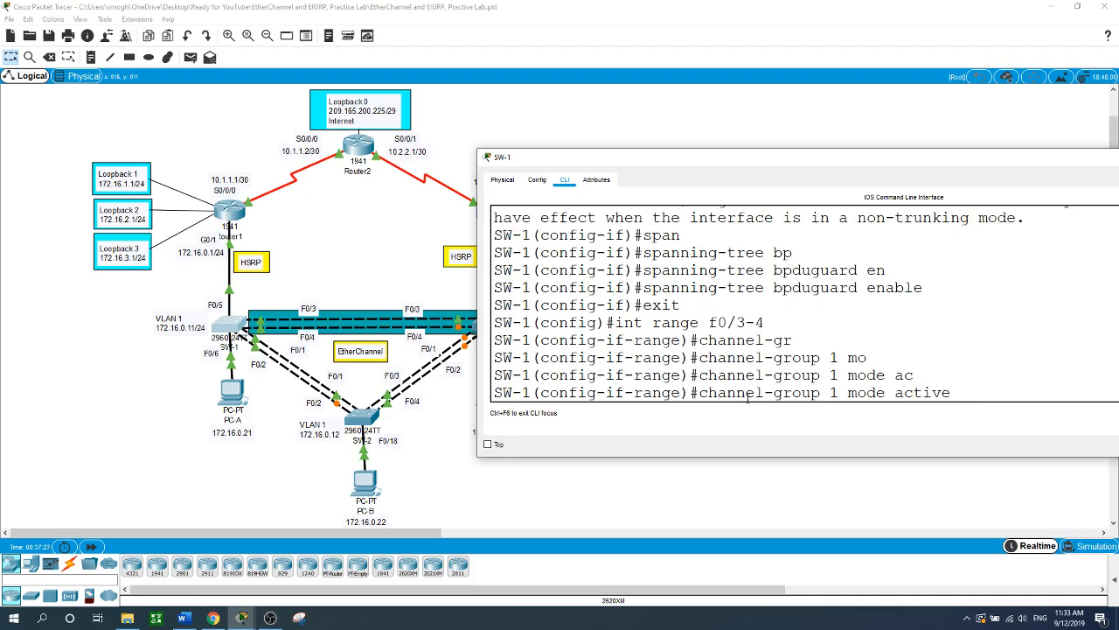
pyautogui.press('Return')
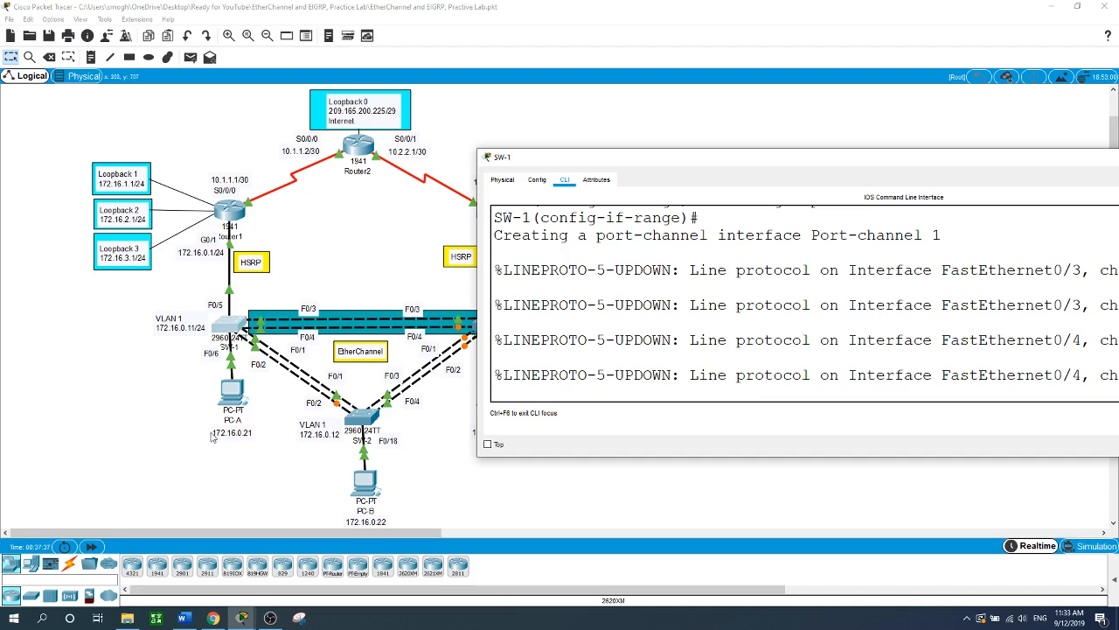
pyautogui.click(172, 452)
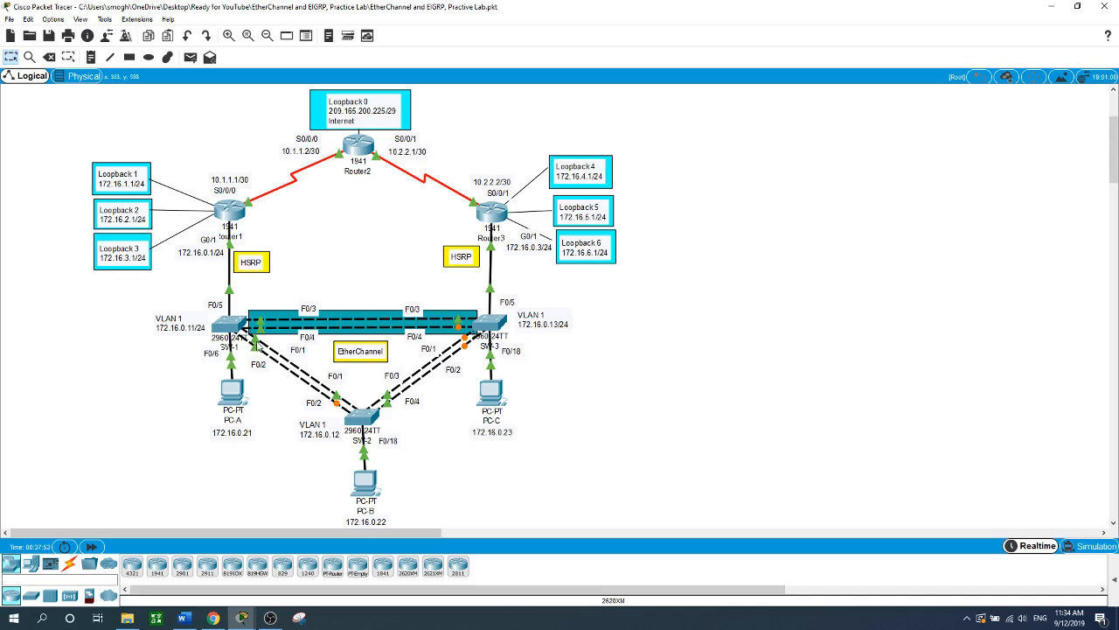
# - On SW-3, exit interface mode and select interface range f0/3-4
pyautogui.moveTo(227, 325)
pyautogui.click(494, 324)
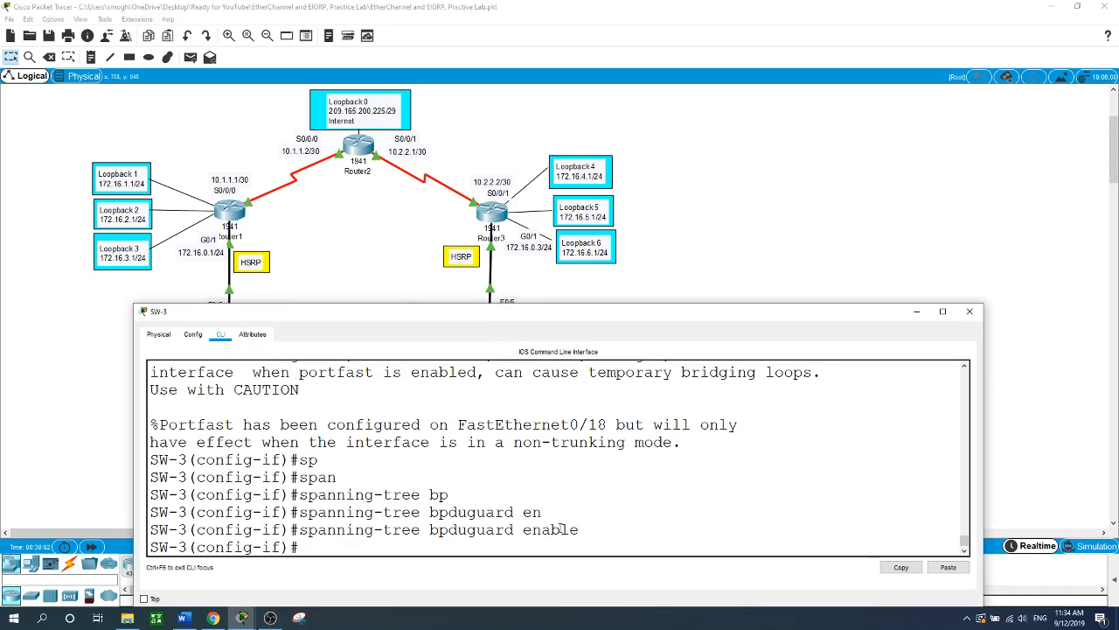
pyautogui.write('exit')
pyautogui.press('Return')
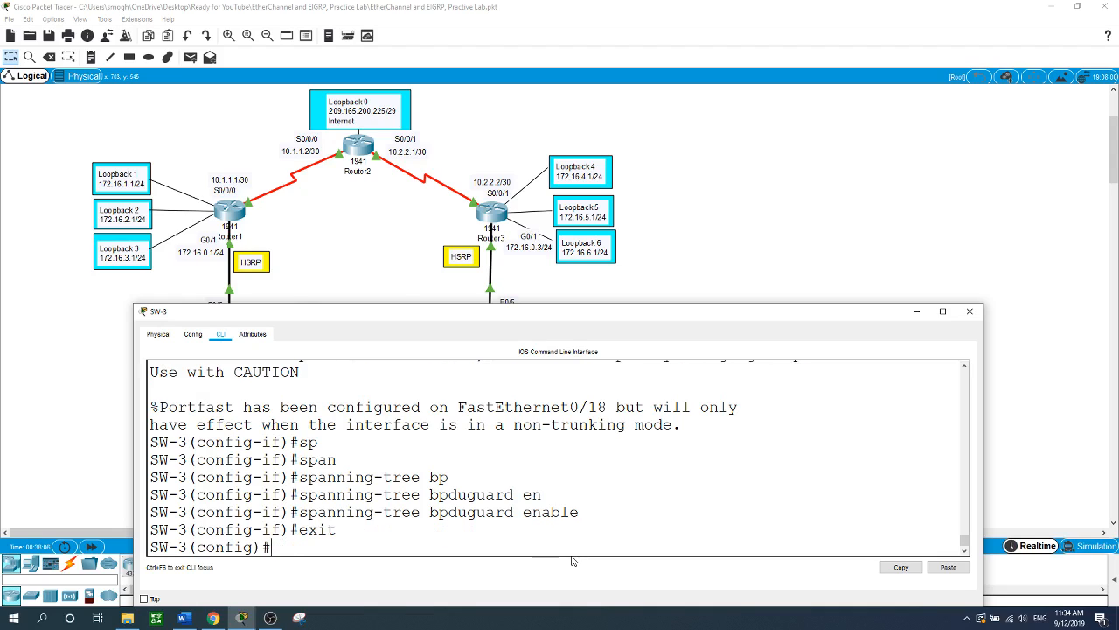
pyautogui.write('int range f0/3-4')
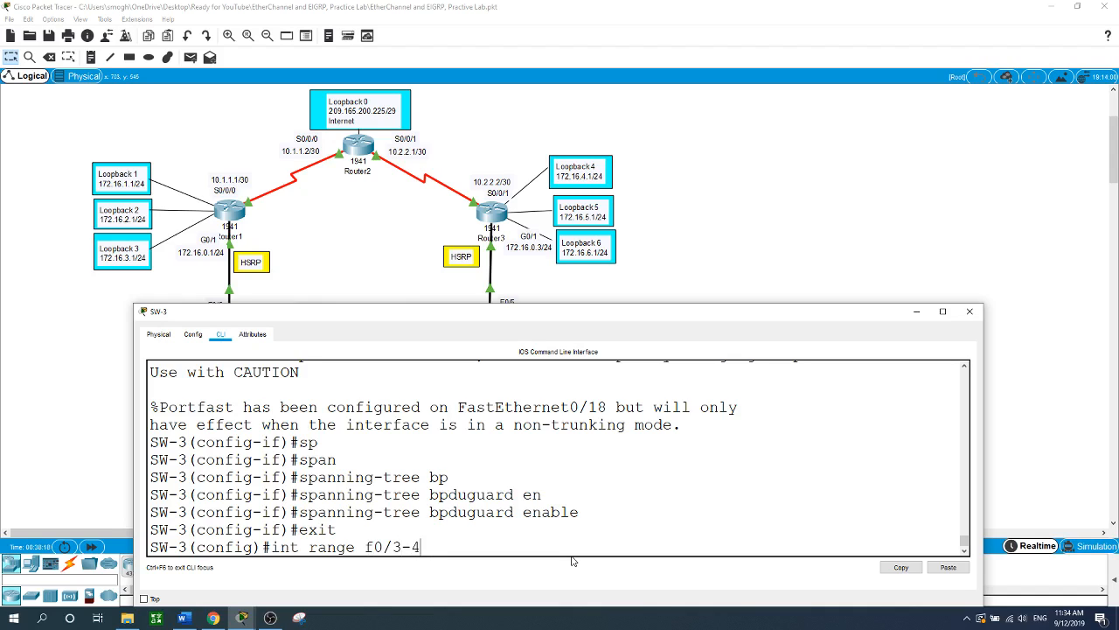
pyautogui.press('Return')
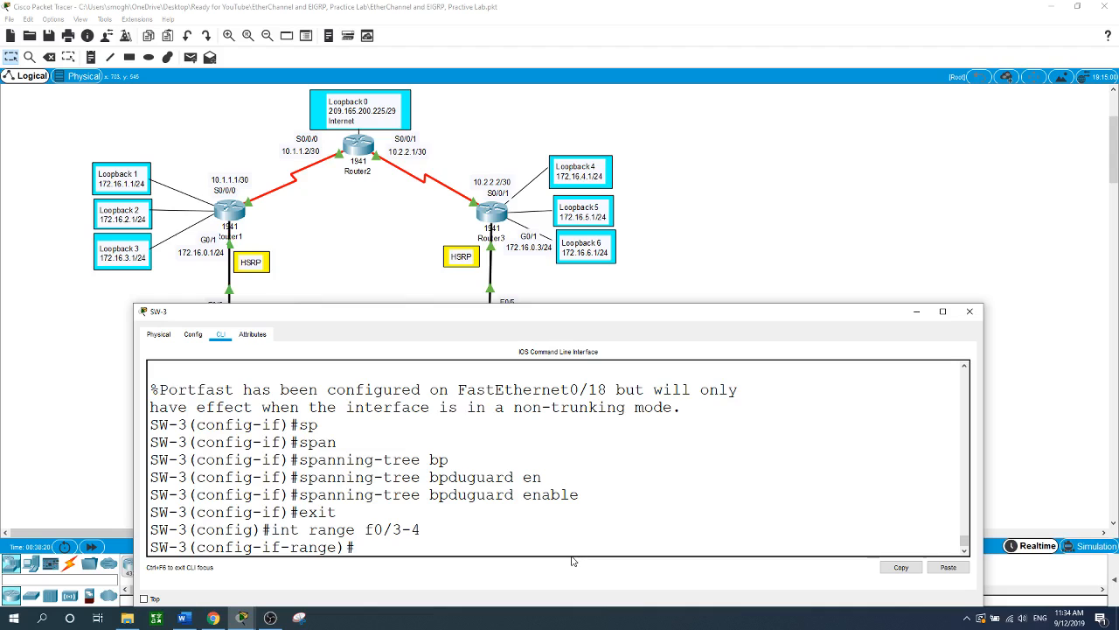
# - Add F0/3-4 to channel-group 1 mode passive, then return to the topology
pyautogui.write('channel-gr')
pyautogui.press('Tab')
pyautogui.write('1 ')
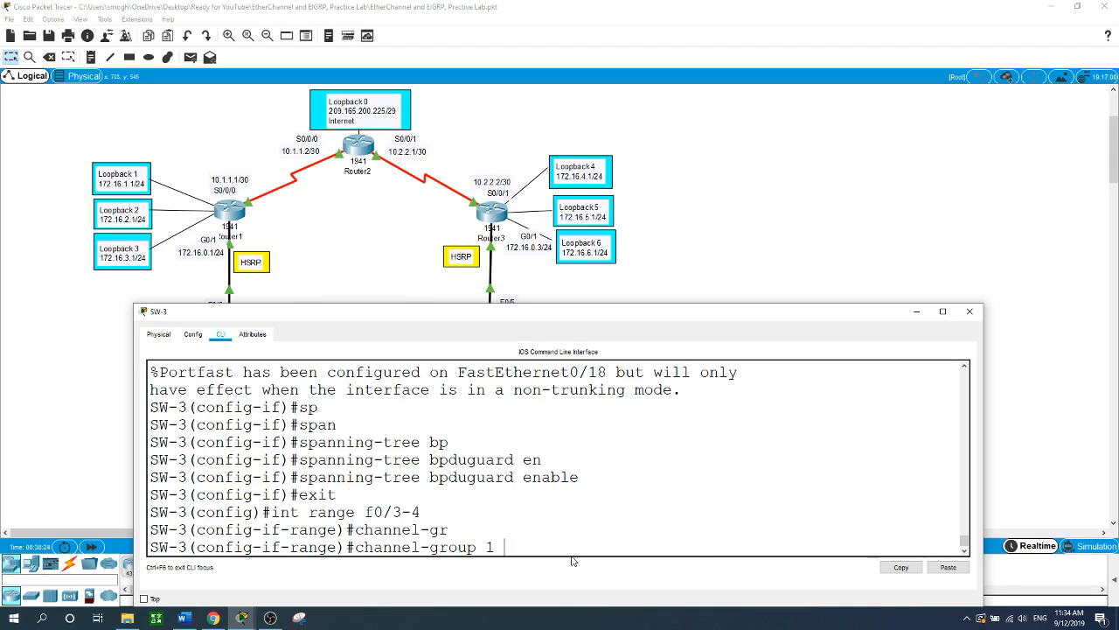
pyautogui.write('mo')
pyautogui.press('Tab')
pyautogui.write('pas')
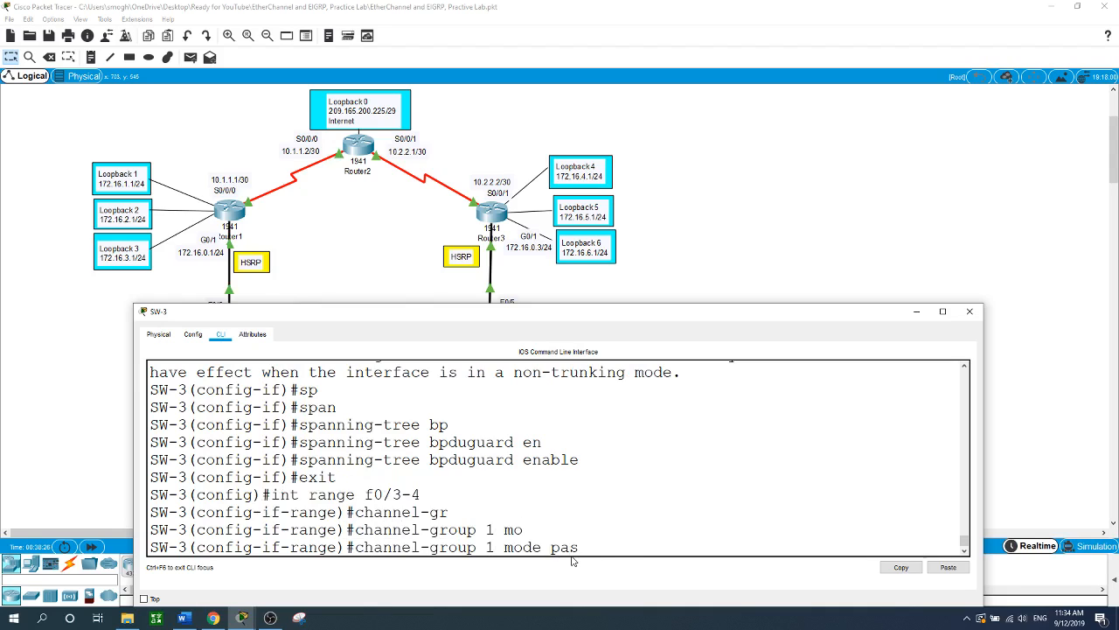
pyautogui.press('Tab')
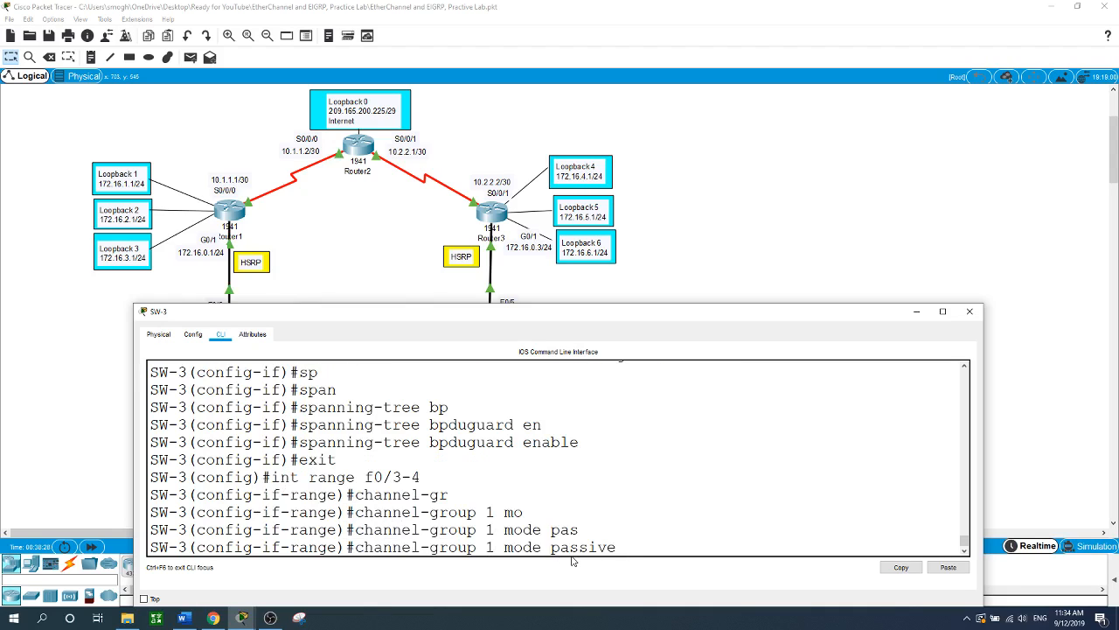
pyautogui.press('Return')
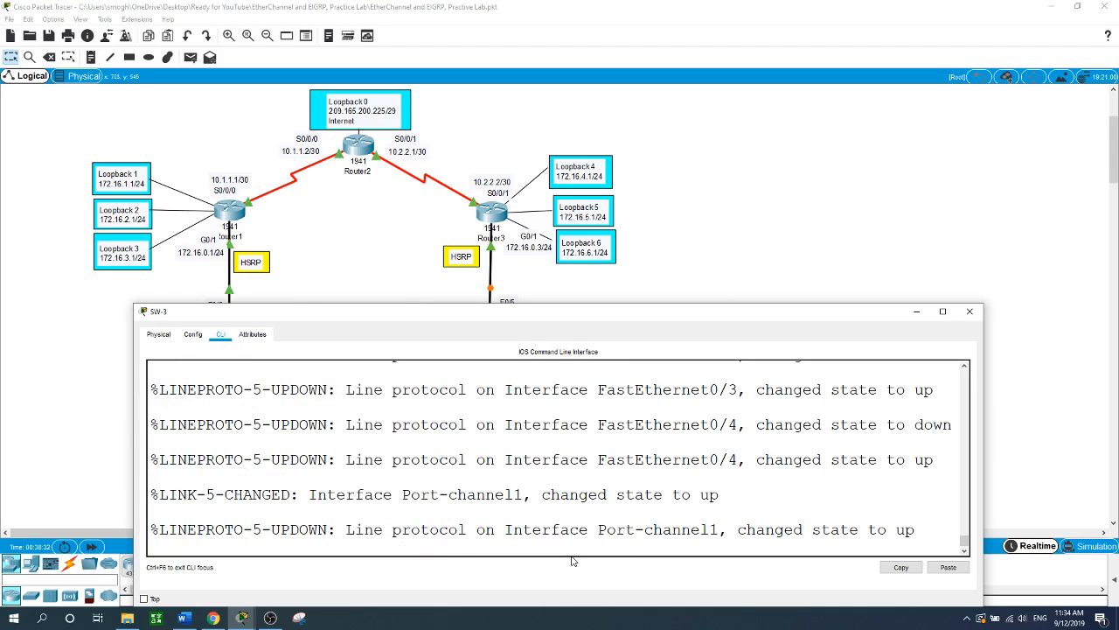
pyautogui.press('Return')
pyautogui.click(838, 229)
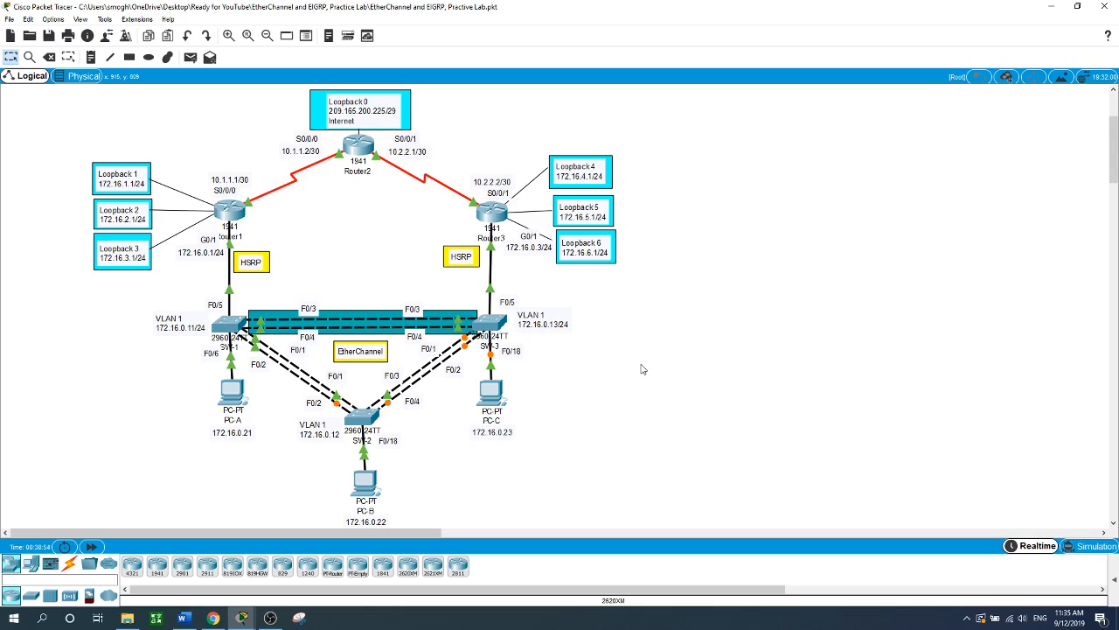
# - On Router1's CLI, return to global configuration and start EIGRP process 1
pyautogui.click(229, 210)
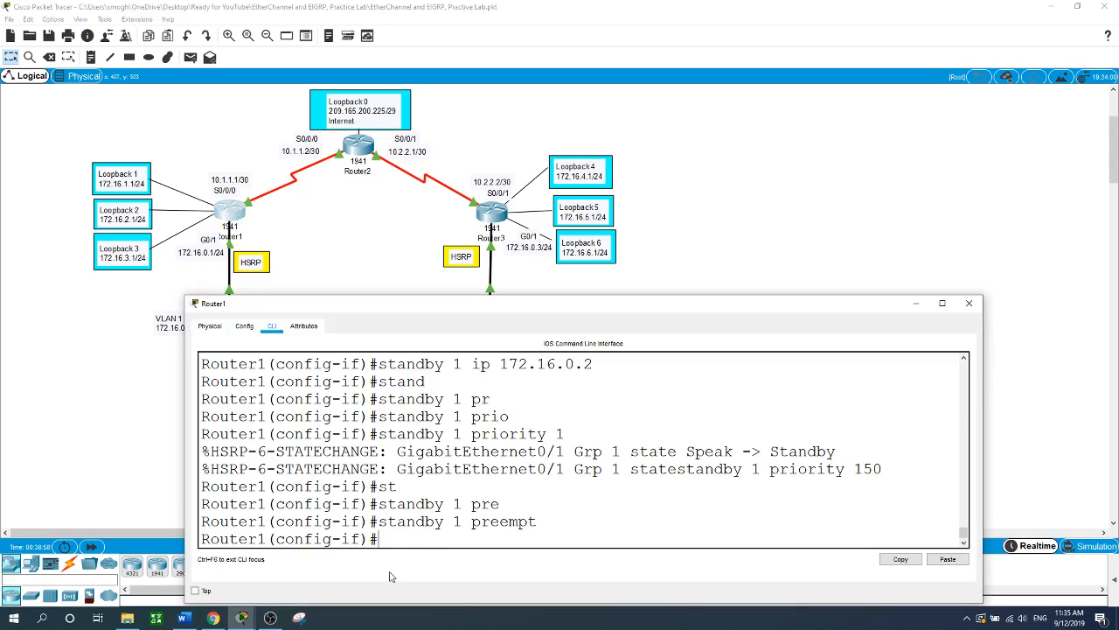
pyautogui.write('exit')
pyautogui.press('Return')
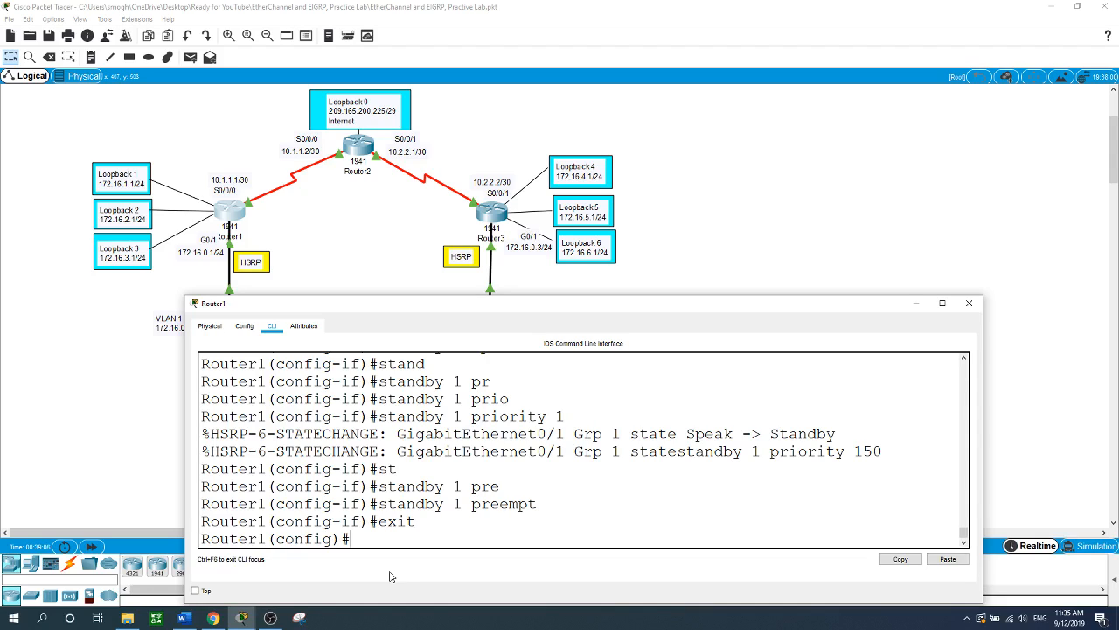
pyautogui.write('router ei')
pyautogui.write('g')
pyautogui.press('Tab')
pyautogui.write('1')
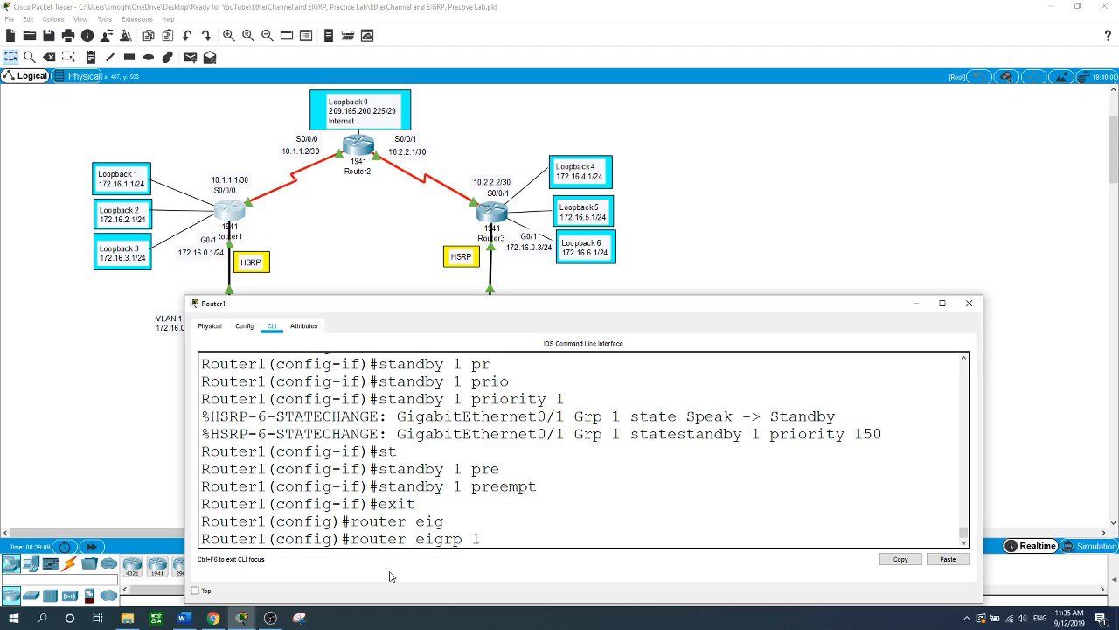
pyautogui.press('Return')
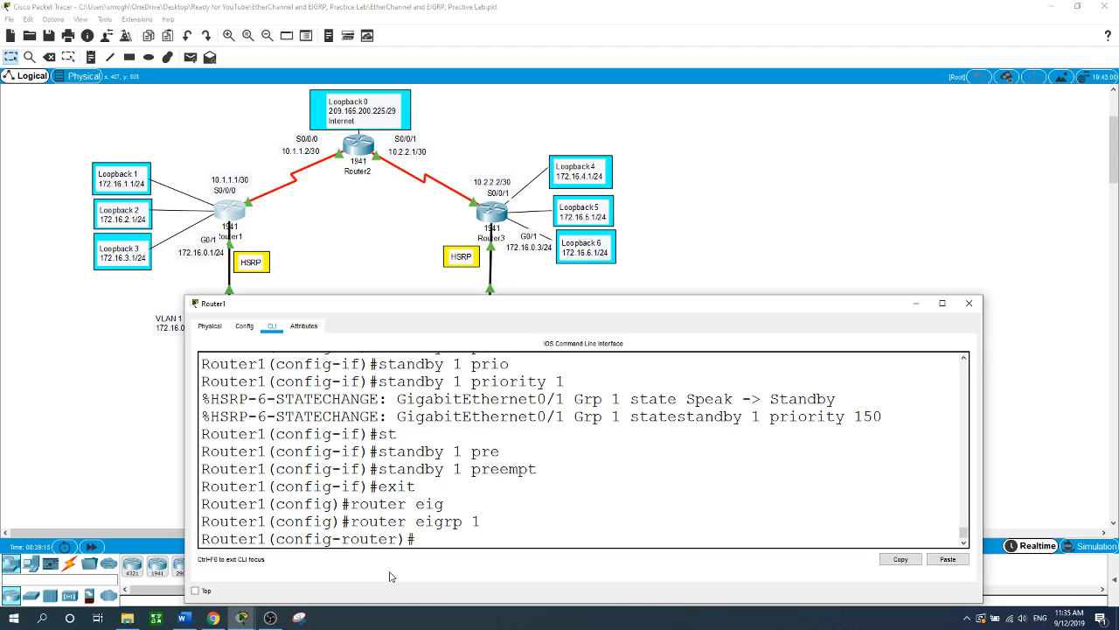
# - Set the EIGRP router ID to 1.1.1.1
pyautogui.write('ei')
pyautogui.press('Tab')
pyautogui.write('ro')
pyautogui.press('Tab')
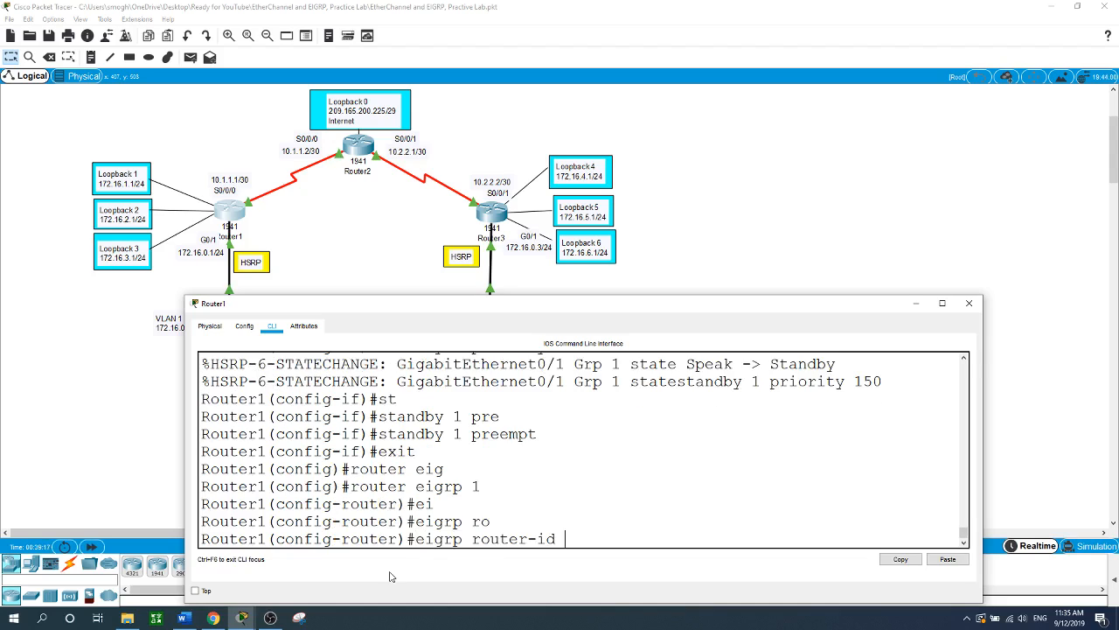
pyautogui.write('1.1.1.1')
pyautogui.press('Return')
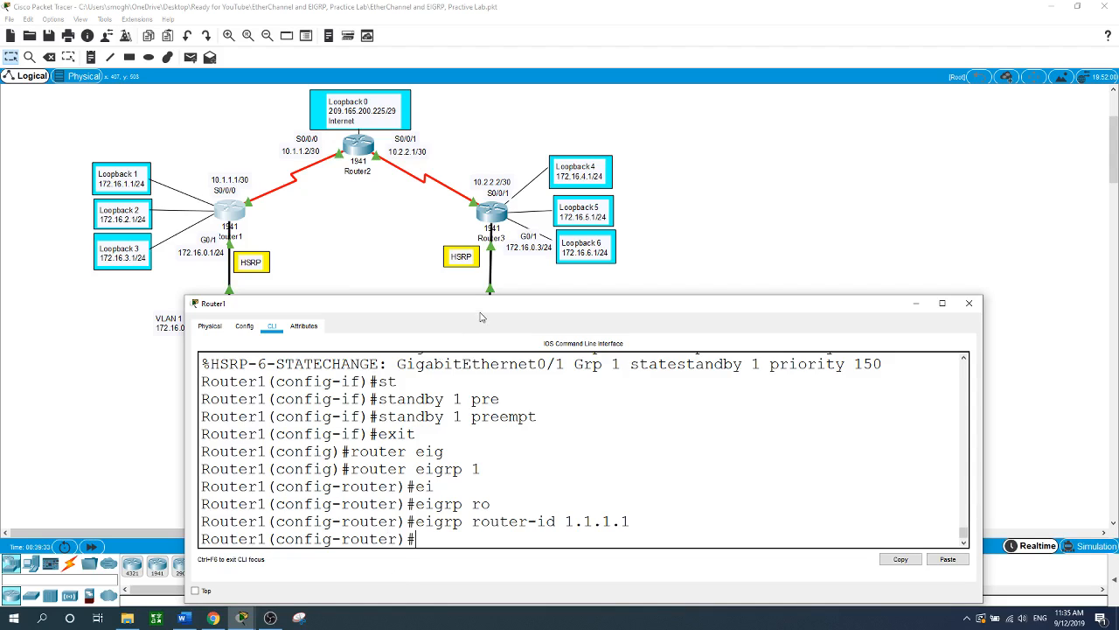
pyautogui.moveTo(478, 305); pyautogui.dragTo(573, 252)
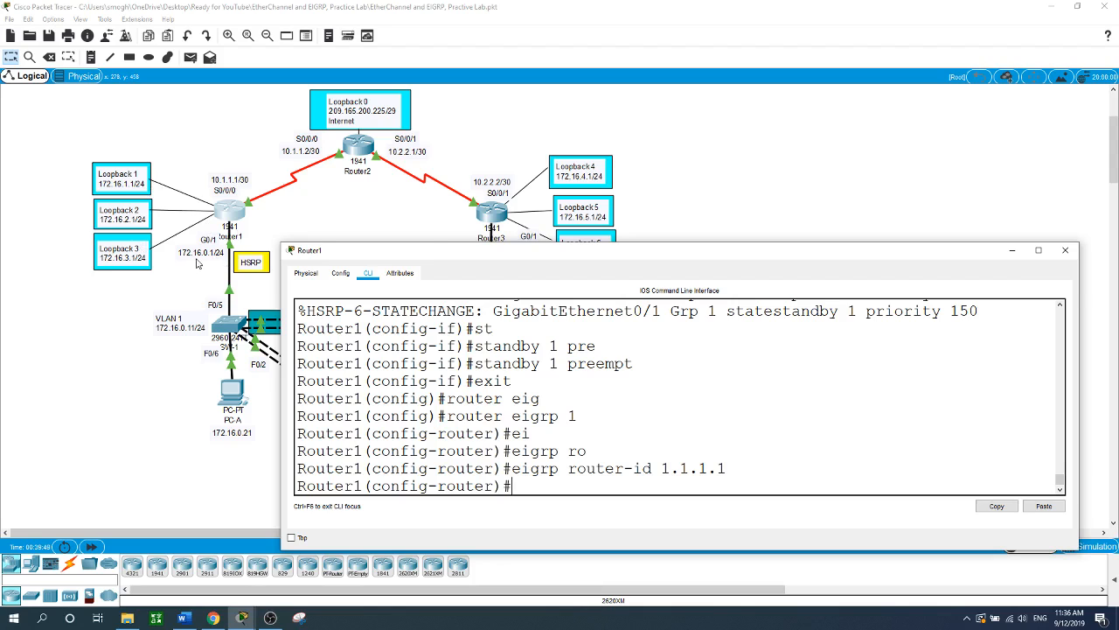
# - Advertise networks 10.1.1.0 0.0.0.3 and 172.16.1.0 0.0.0.255 in EIGRP
pyautogui.moveTo(462, 253); pyautogui.dragTo(465, 221)
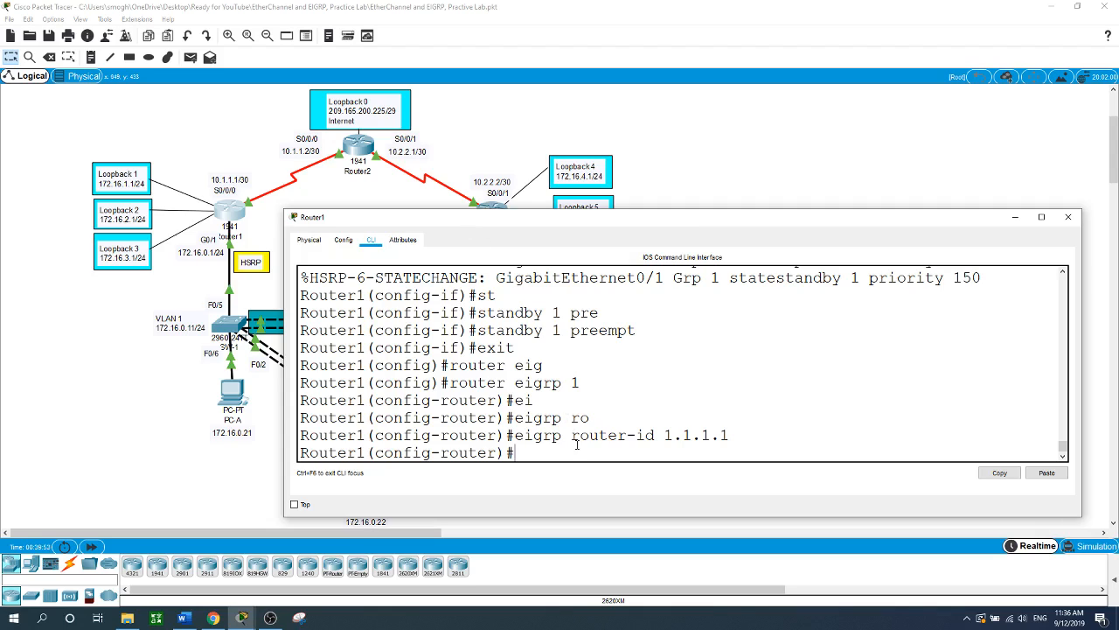
pyautogui.write('network 10.1.1.0 0.0.0.3')
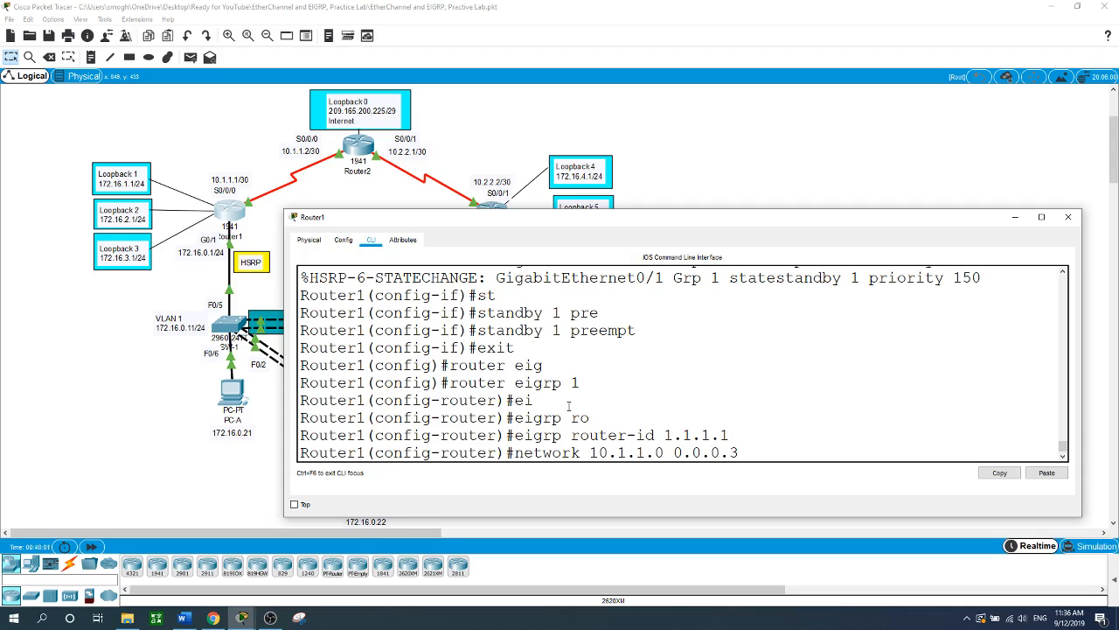
pyautogui.press('Return')
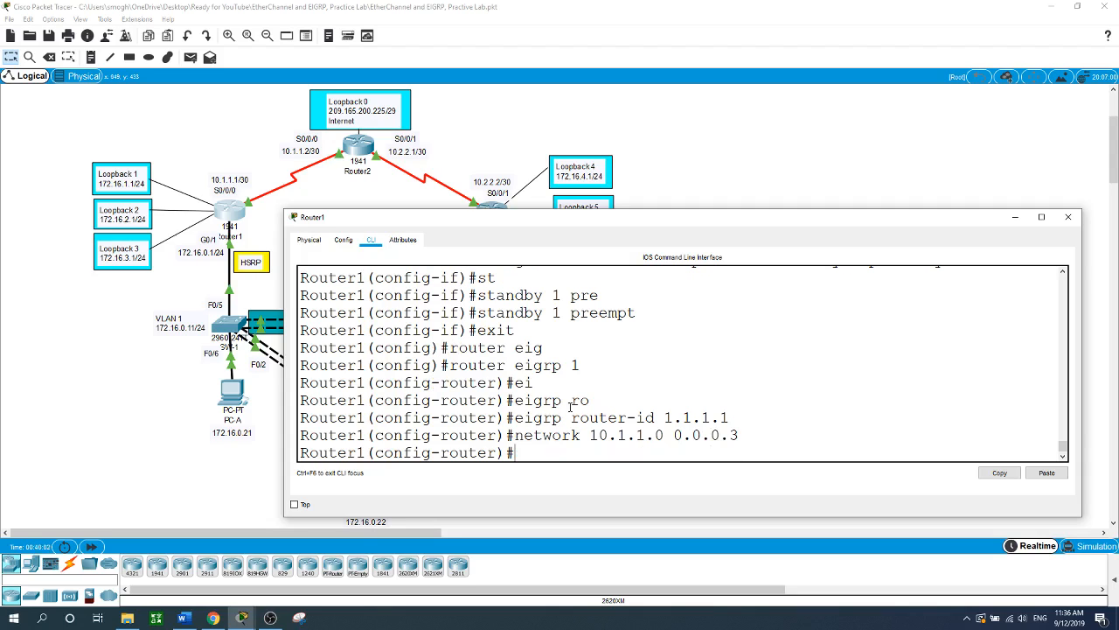
pyautogui.write('network 172.16.1.0')
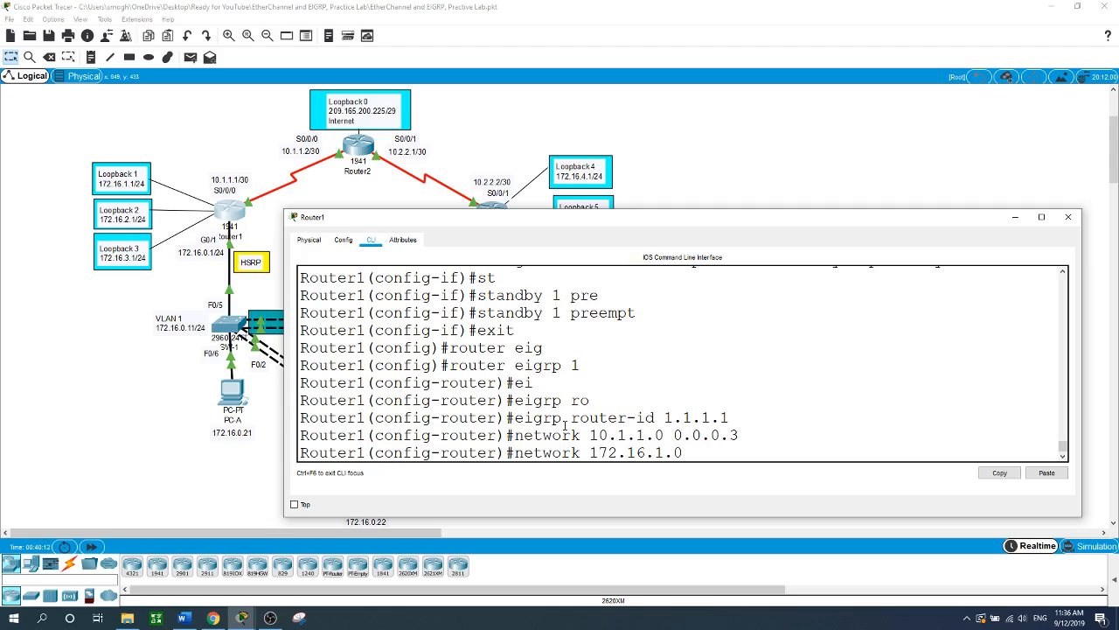
pyautogui.write(' 0.0.0.0')
pyautogui.write('25')
pyautogui.press('BackSpace')
pyautogui.press('BackSpace')
pyautogui.press('BackSpace')
pyautogui.write('255')
pyautogui.press('Return')
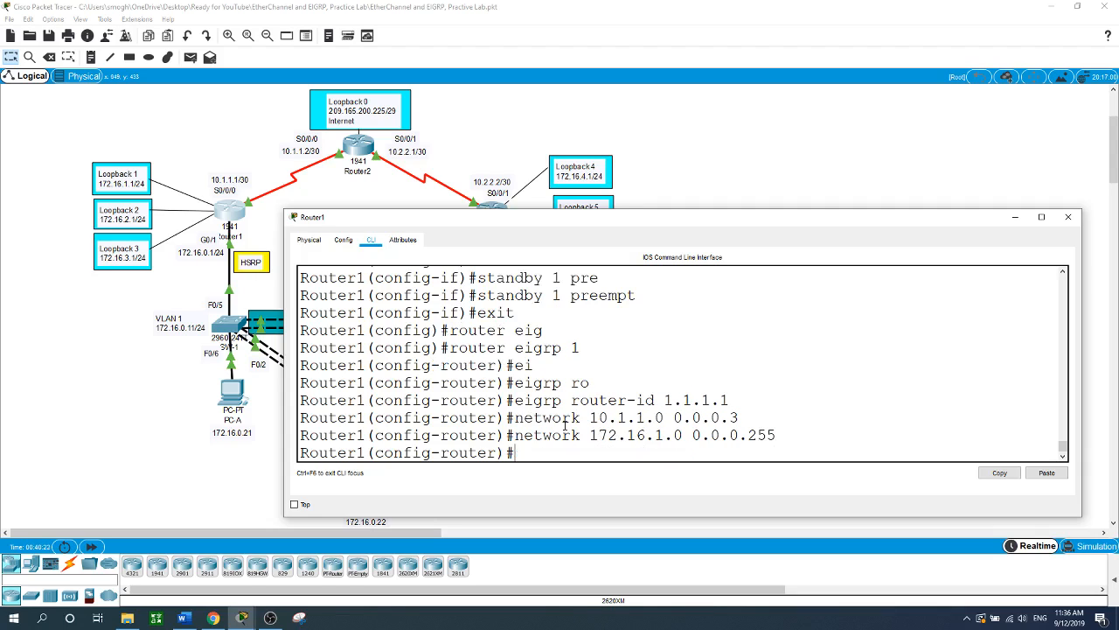
# - Advertise 172.16.2.0, 172.16.3.0 and 172.16.0.0 with wildcard 0.0.0.255 in EIGRP
pyautogui.press('Up')
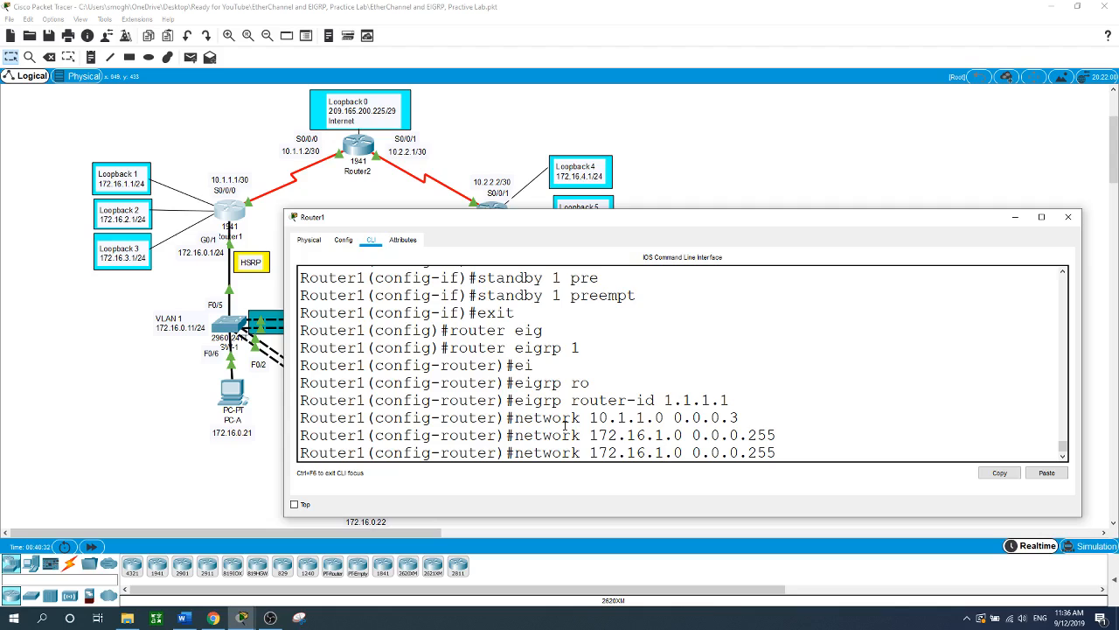
pyautogui.press('BackSpace')
pyautogui.write('2')
pyautogui.press('Return')
pyautogui.press('Up')
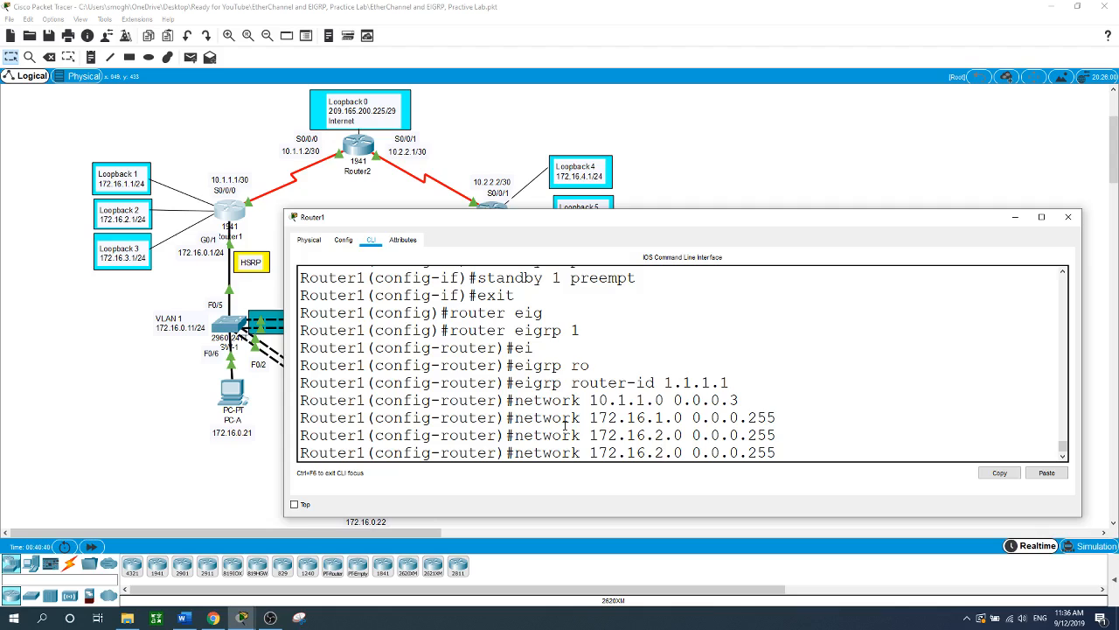
pyautogui.press('BackSpace')
pyautogui.write('3')
pyautogui.press('Return')
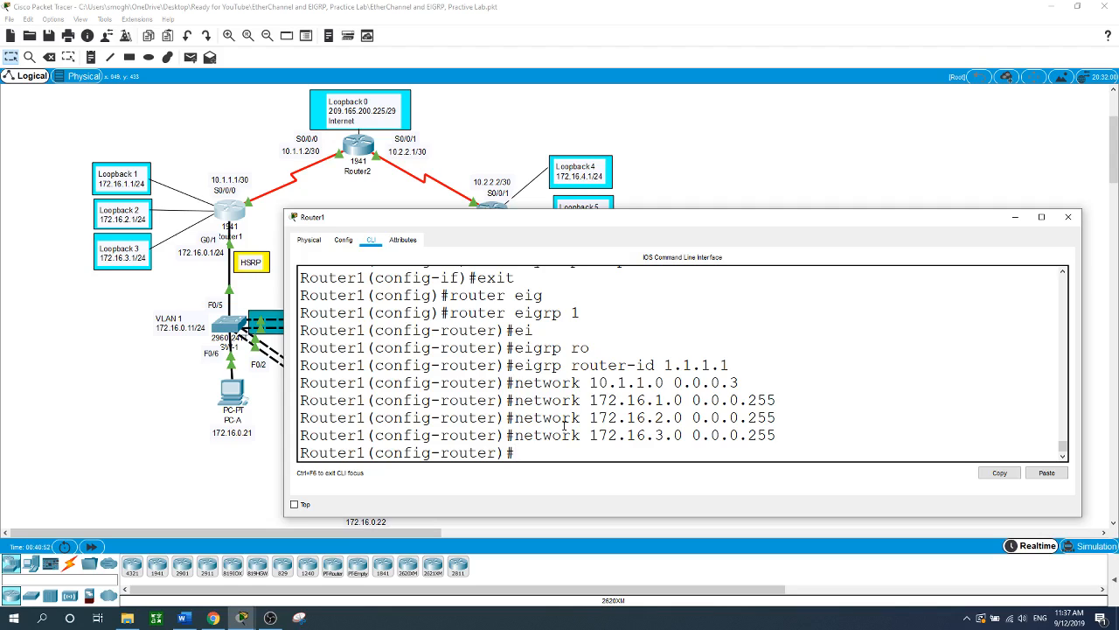
pyautogui.press('Up')
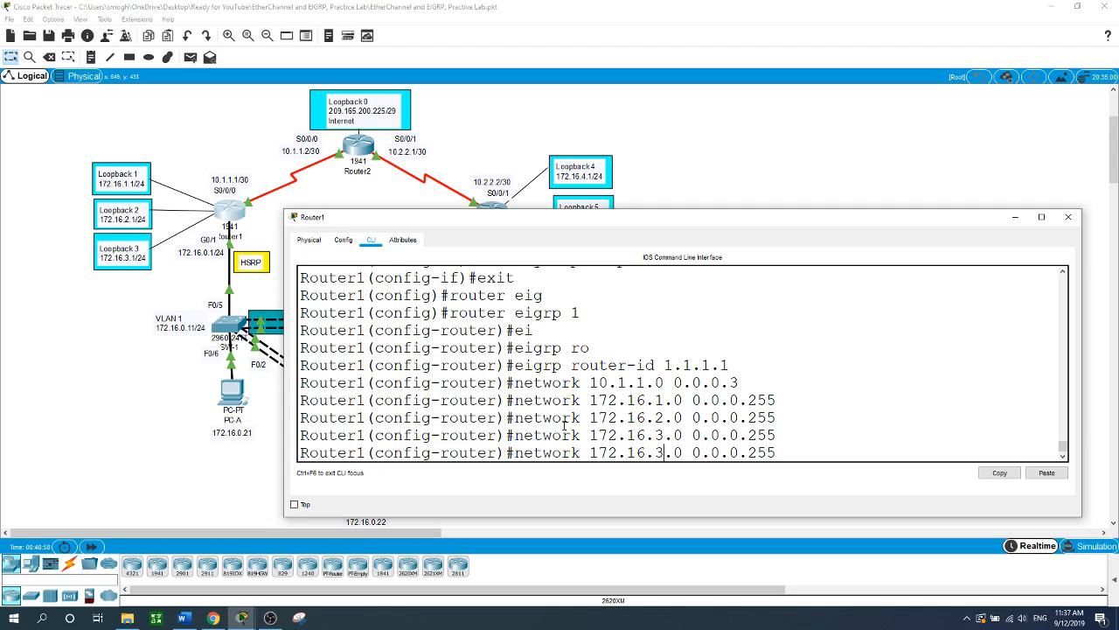
pyautogui.press('BackSpace')
pyautogui.write('0')
pyautogui.press('Return')
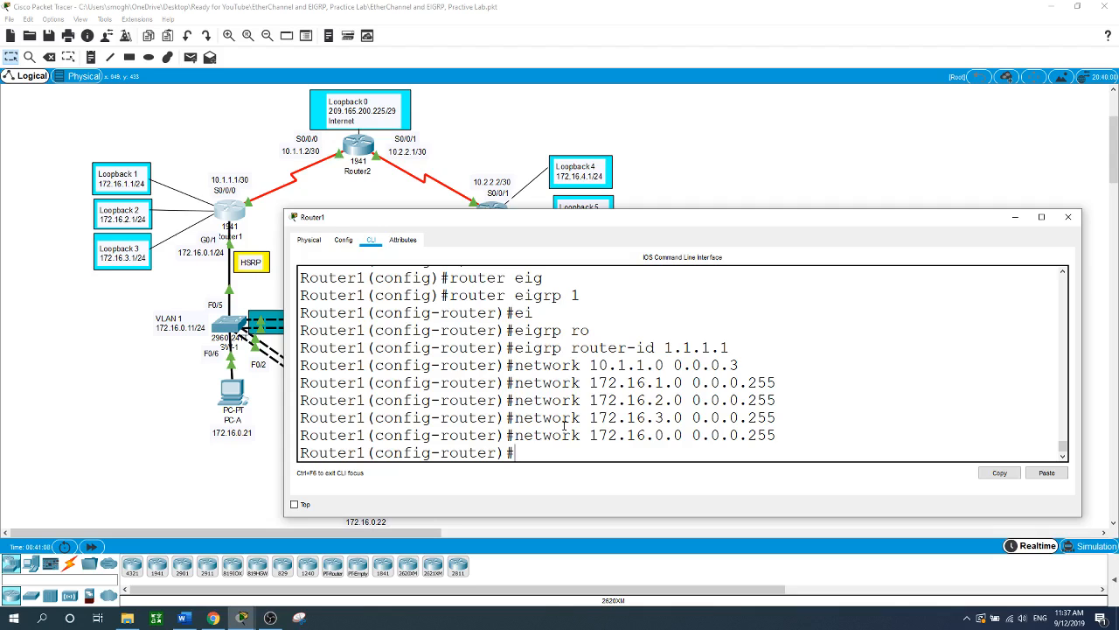
# - Make G0/0 and loopback 1 passive EIGRP interfaces
pyautogui.write('pas')
pyautogui.press('Tab')
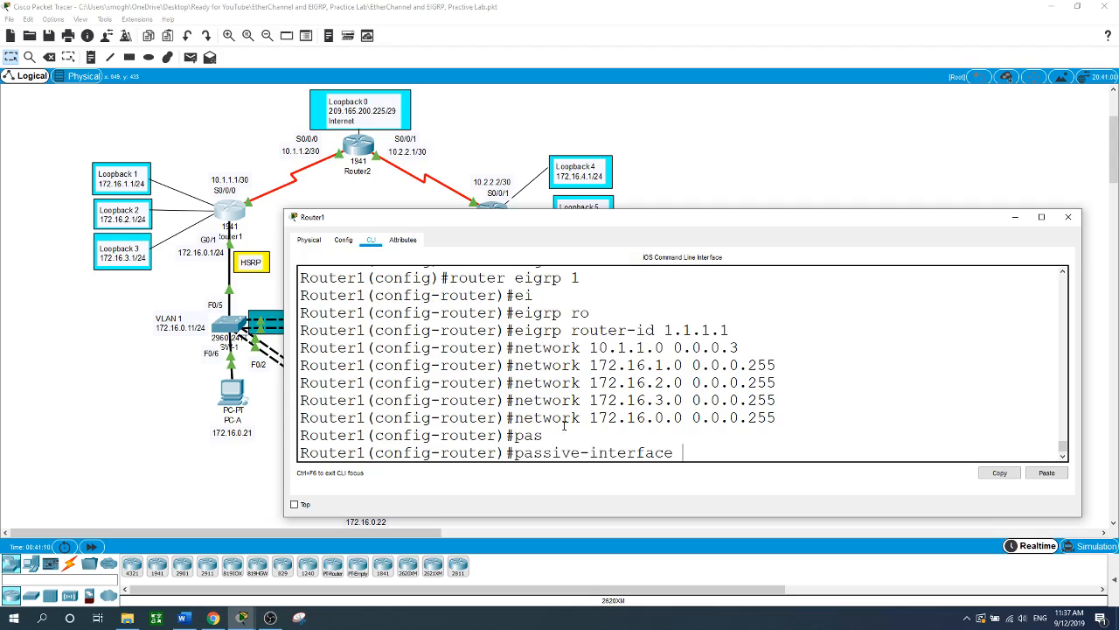
pyautogui.write('g0/0')
pyautogui.press('Return')
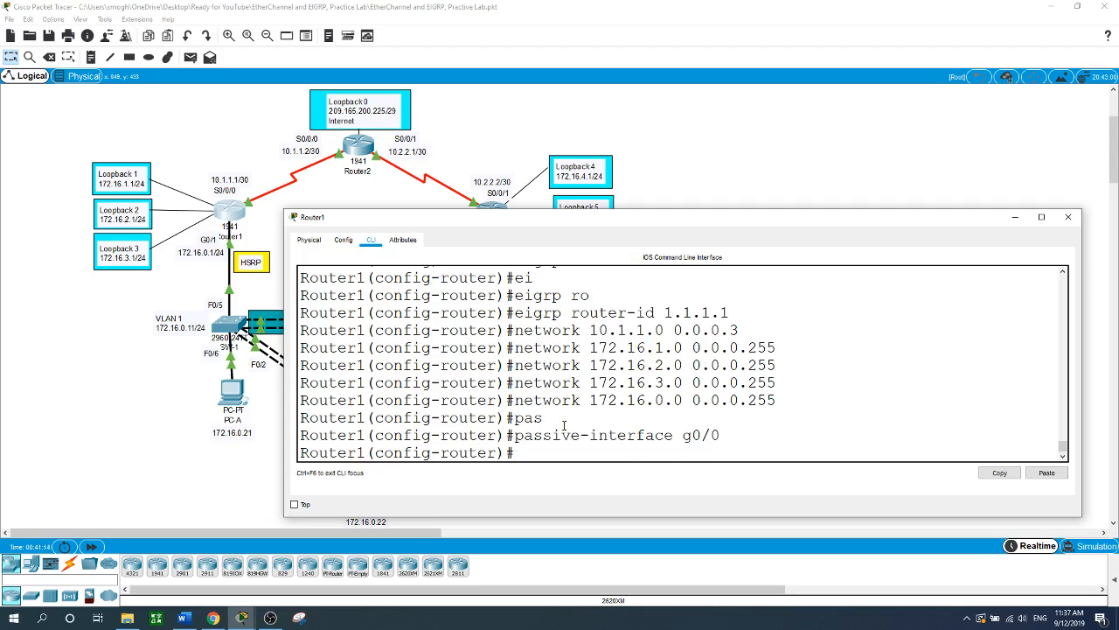
pyautogui.press('Up')
pyautogui.press('BackSpace')
pyautogui.press('BackSpace')
pyautogui.press('BackSpace')
pyautogui.press('BackSpace')
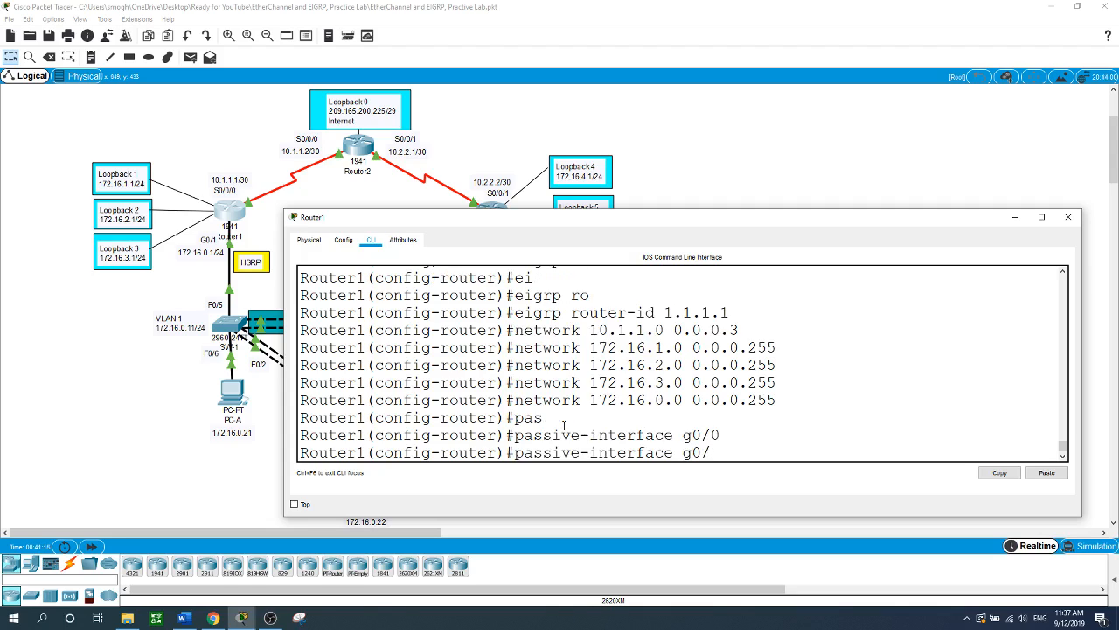
pyautogui.write('loopbc')
pyautogui.press('BackSpace')
pyautogui.write('ack 1')
pyautogui.press('Return')
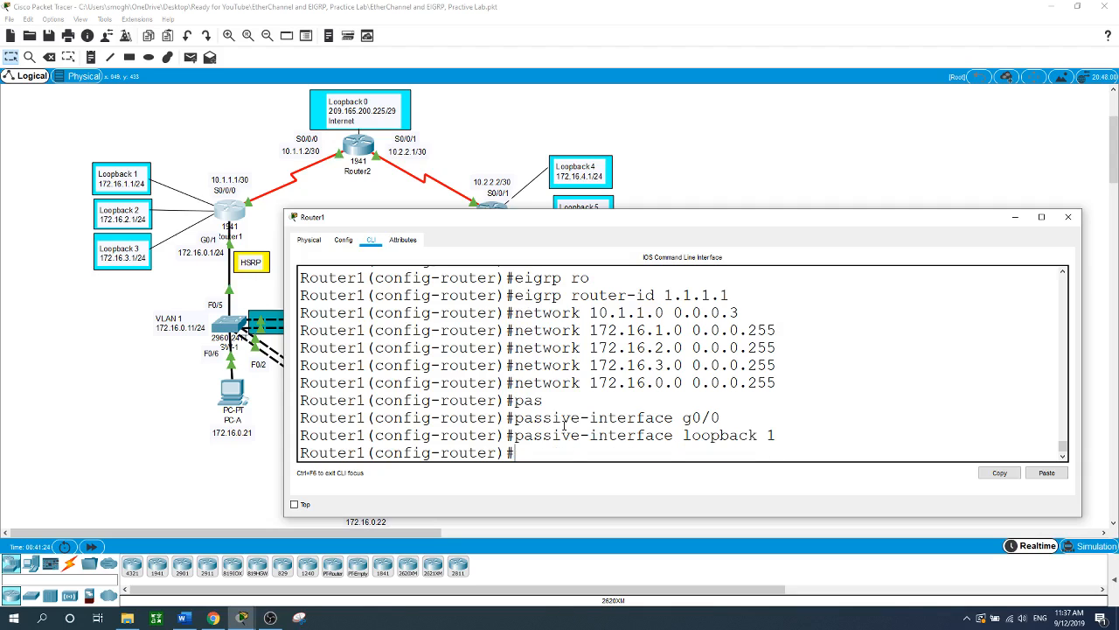
# - Make loopbacks 2 and 3 passive in EIGRP as well
pyautogui.press('Up')
pyautogui.press('BackSpace')
pyautogui.write('2')
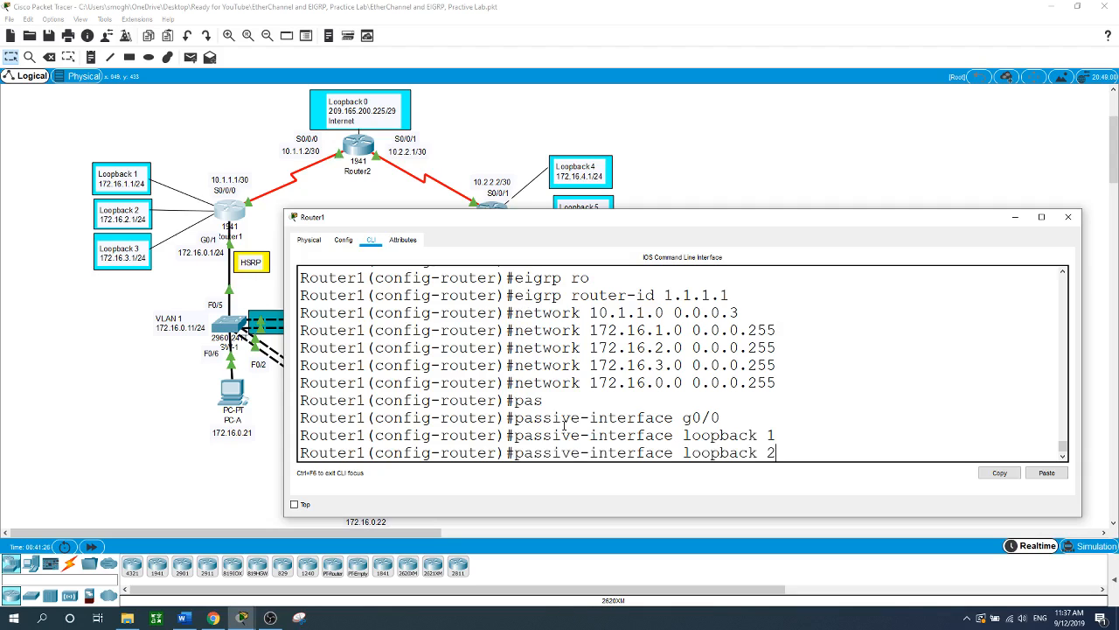
pyautogui.press('Return')
pyautogui.press('Up')
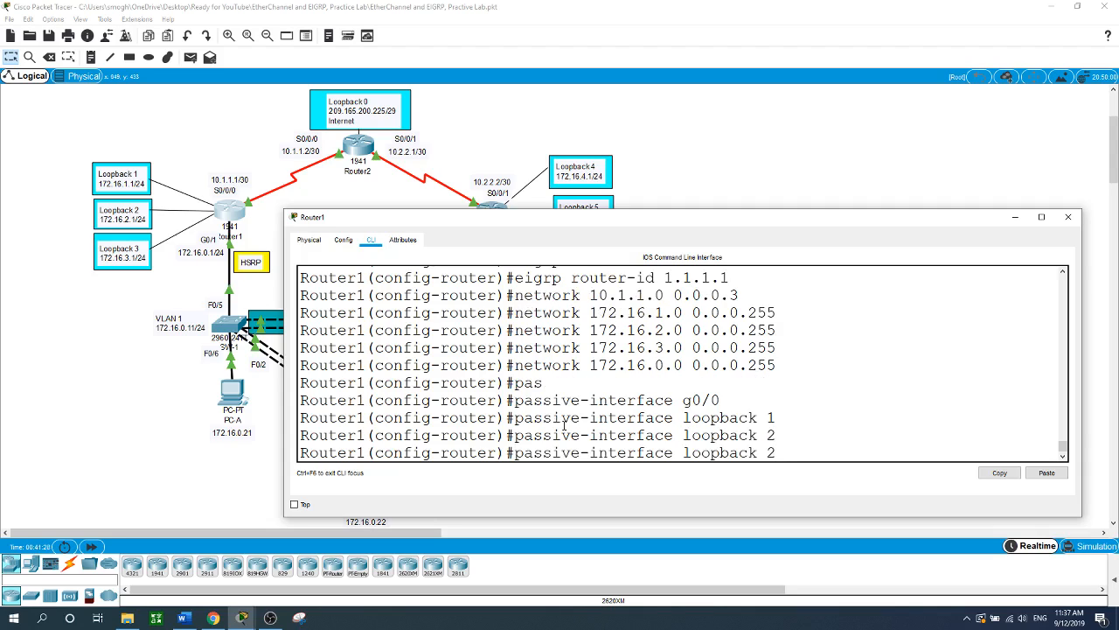
pyautogui.press('BackSpace')
pyautogui.write('3')
pyautogui.press('Return')
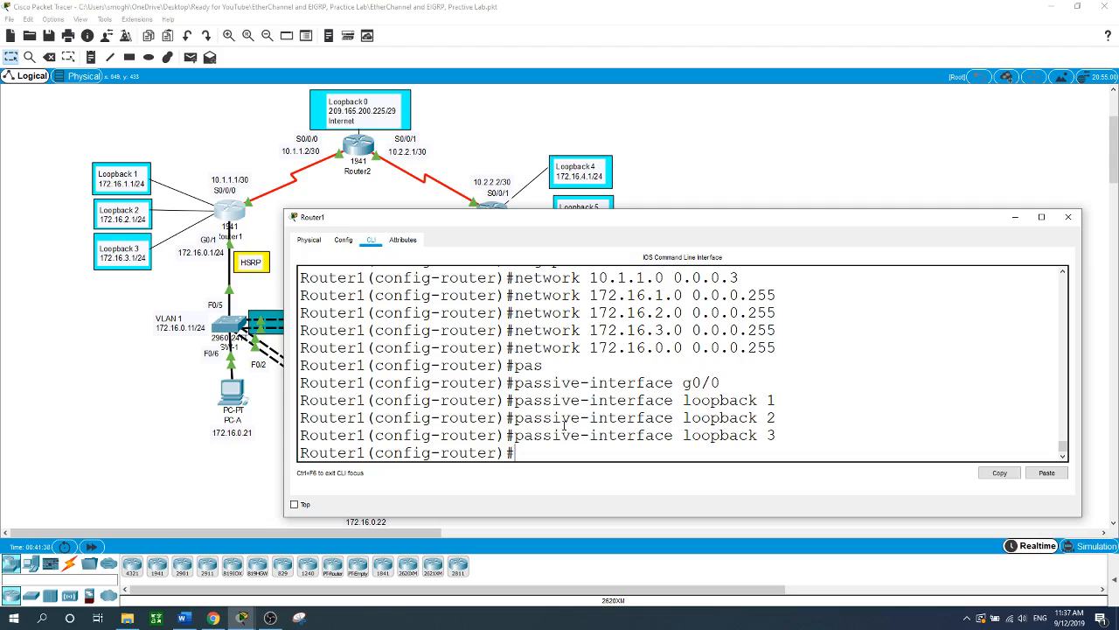
# - Disable EIGRP auto-summary and list the router-config commands with ?
pyautogui.write('no aut')
pyautogui.press('Tab')
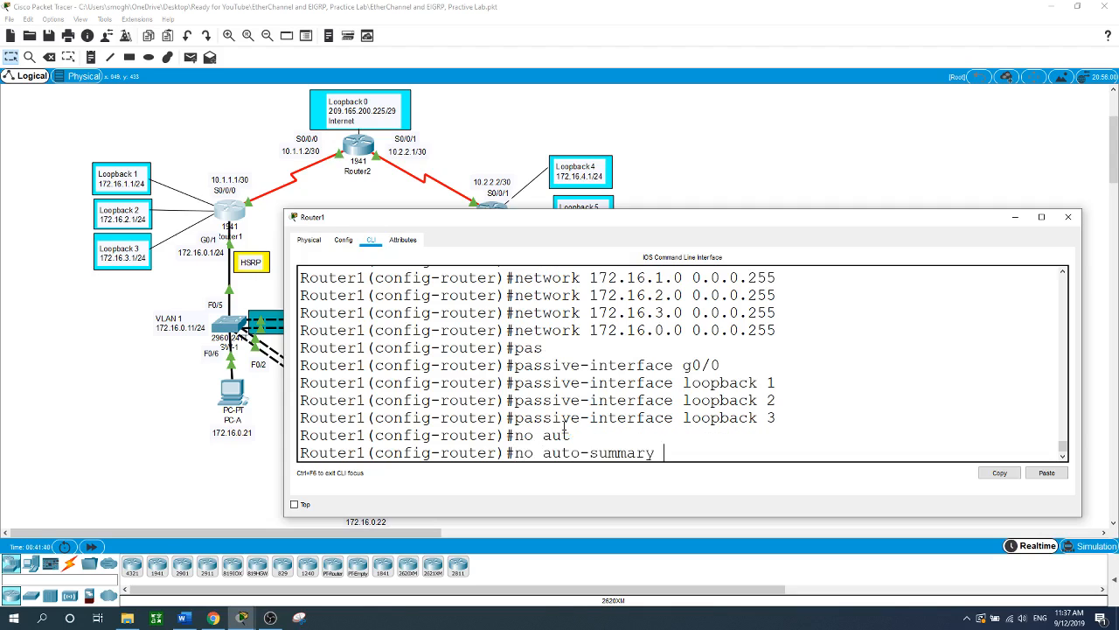
pyautogui.press('Return')
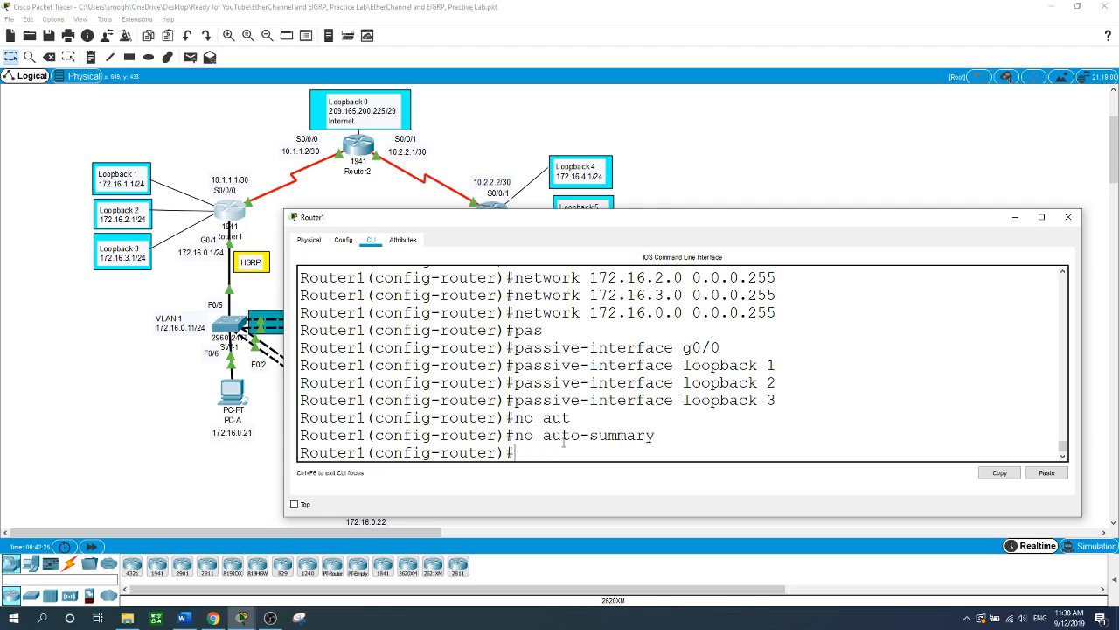
pyautogui.write('?')
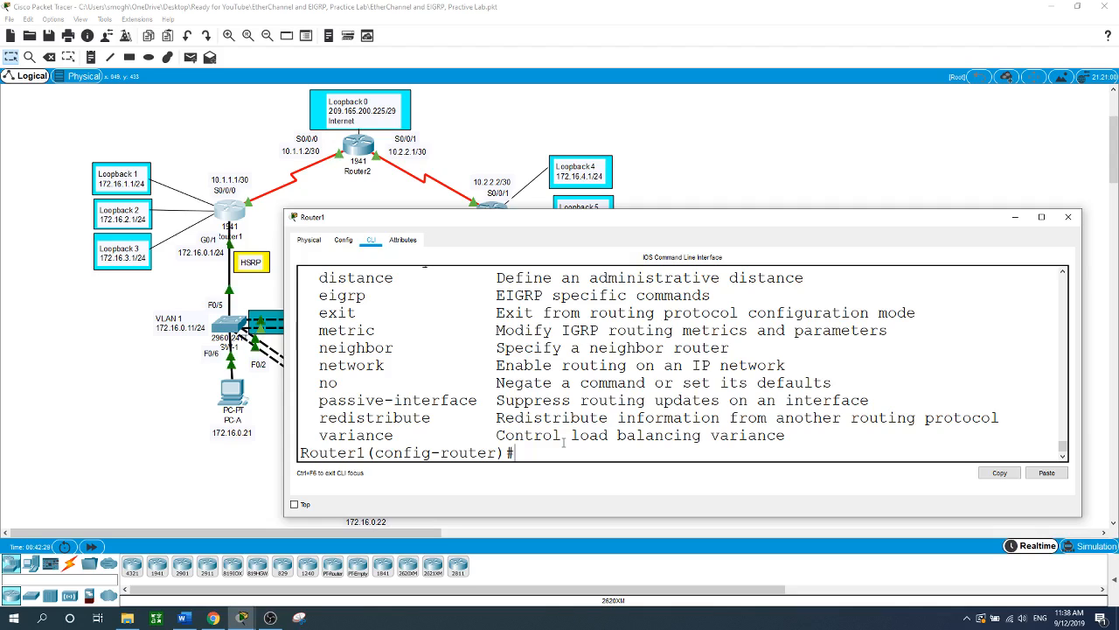
pyautogui.write('exit')
# - On S0/0/0, add EIGRP 1 summary address 172.16.0.0 255.255.252.0
pyautogui.press('Return')
pyautogui.write('in')
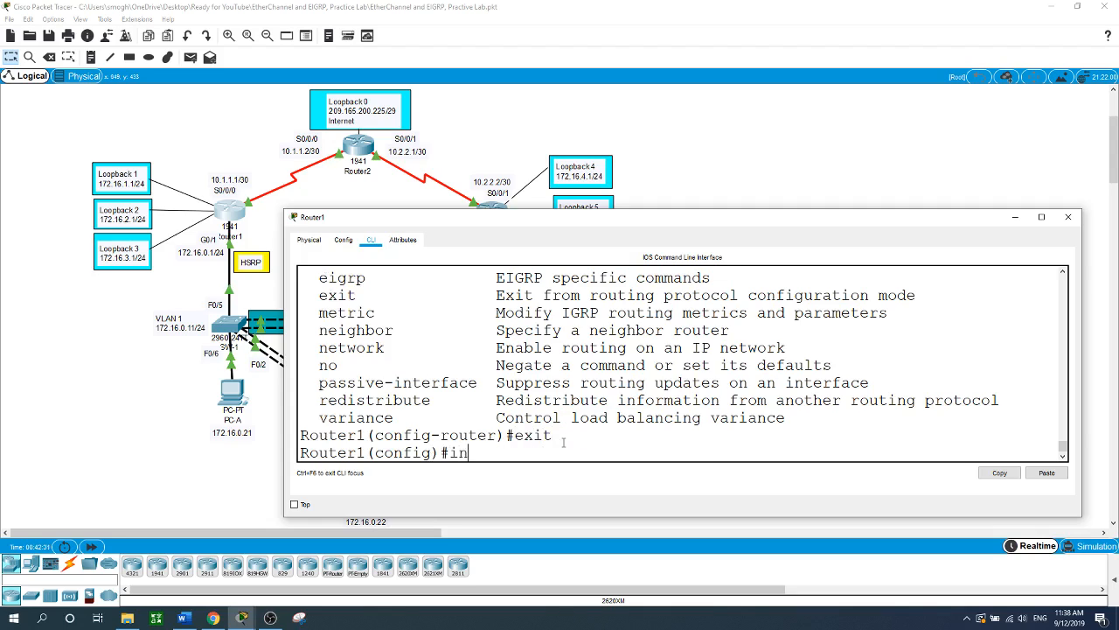
pyautogui.write('t s0/0/0')
pyautogui.press('Return')
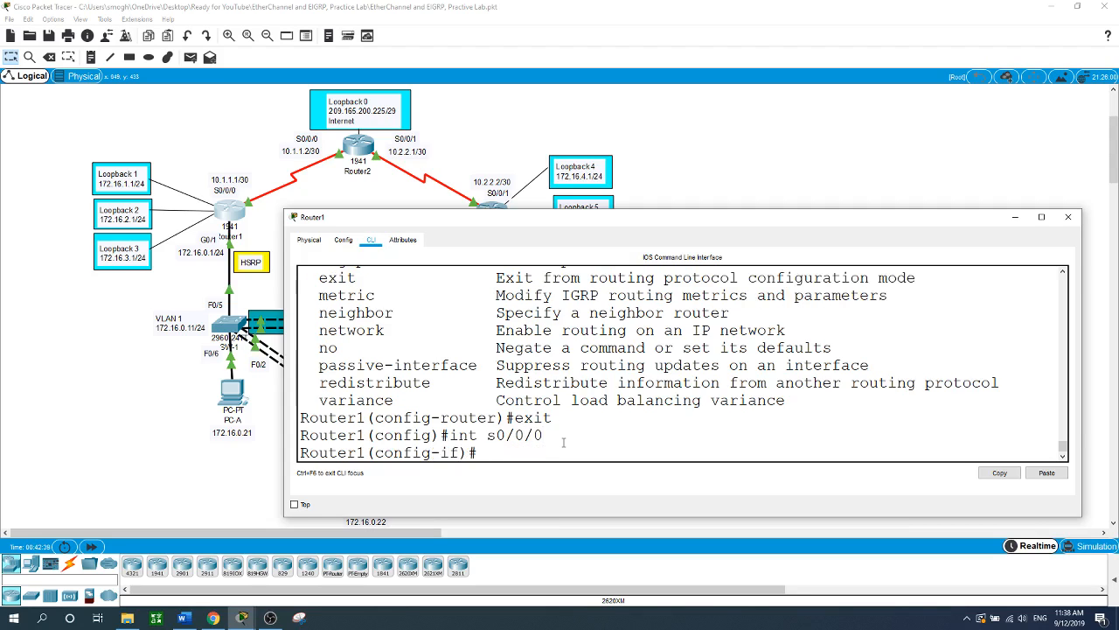
pyautogui.write('ip sum')
pyautogui.press('Tab')
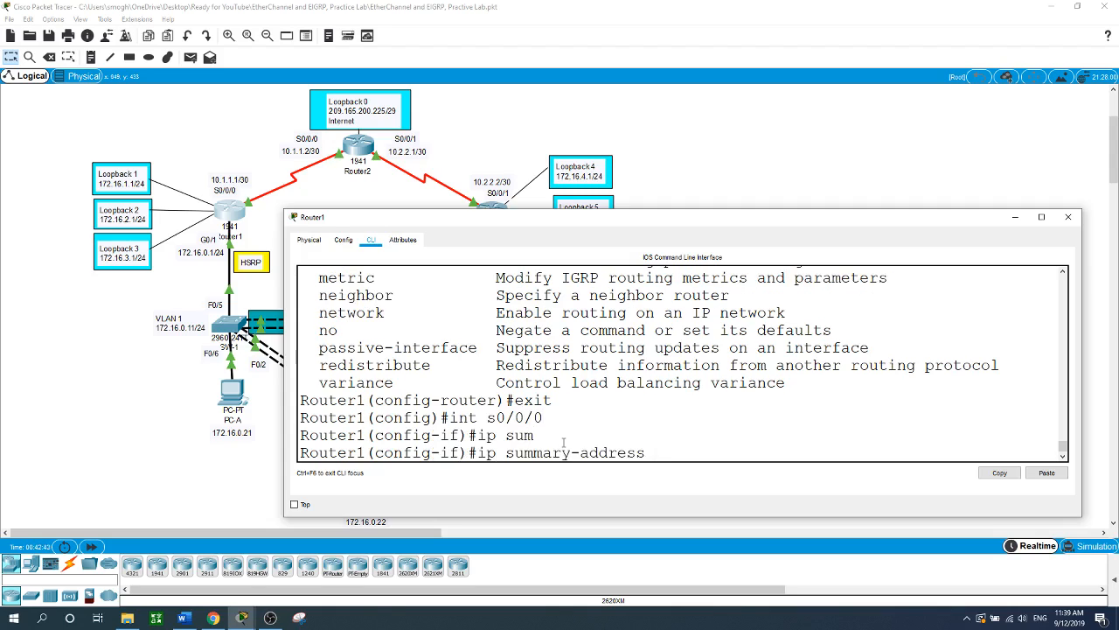
pyautogui.write('eig')
pyautogui.press('Tab')
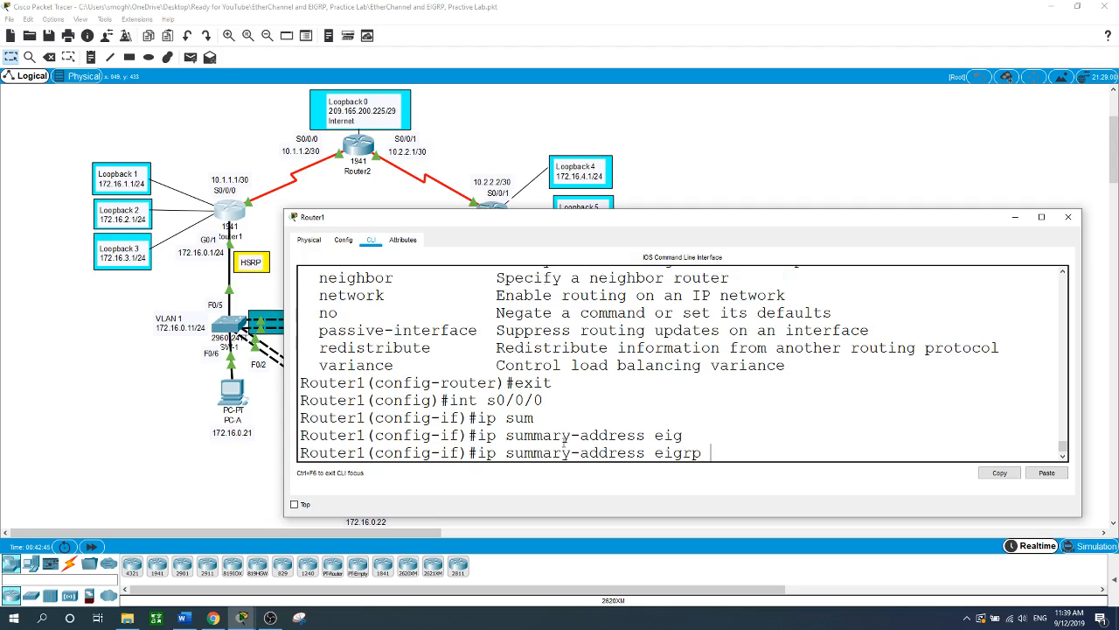
pyautogui.write('1 172.16.0.0 255.255')
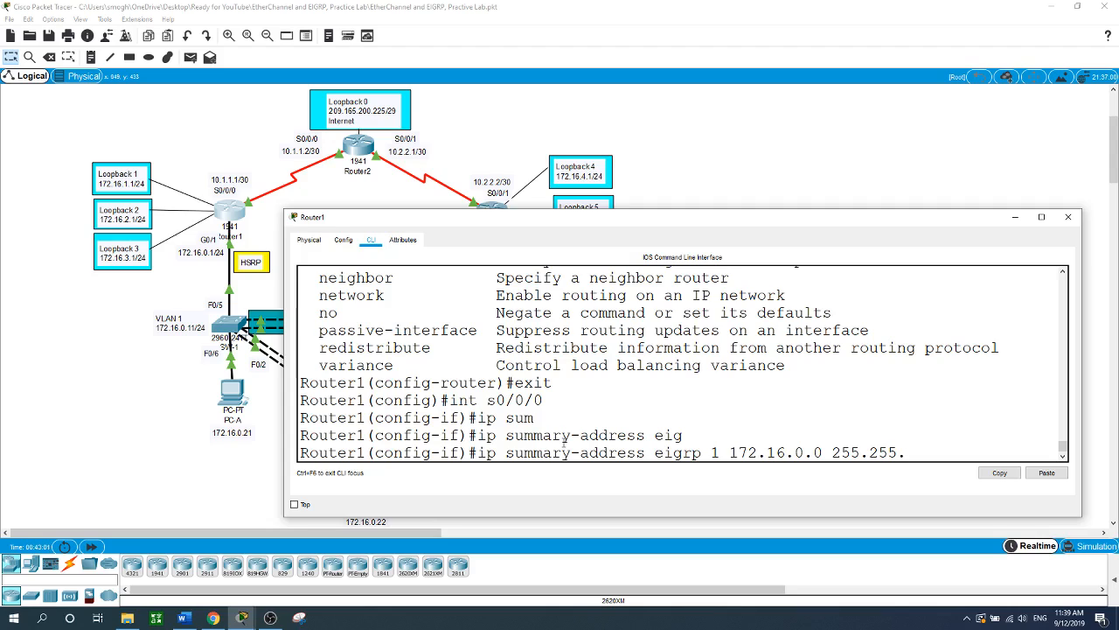
pyautogui.write('.252.0')
pyautogui.press('Return')
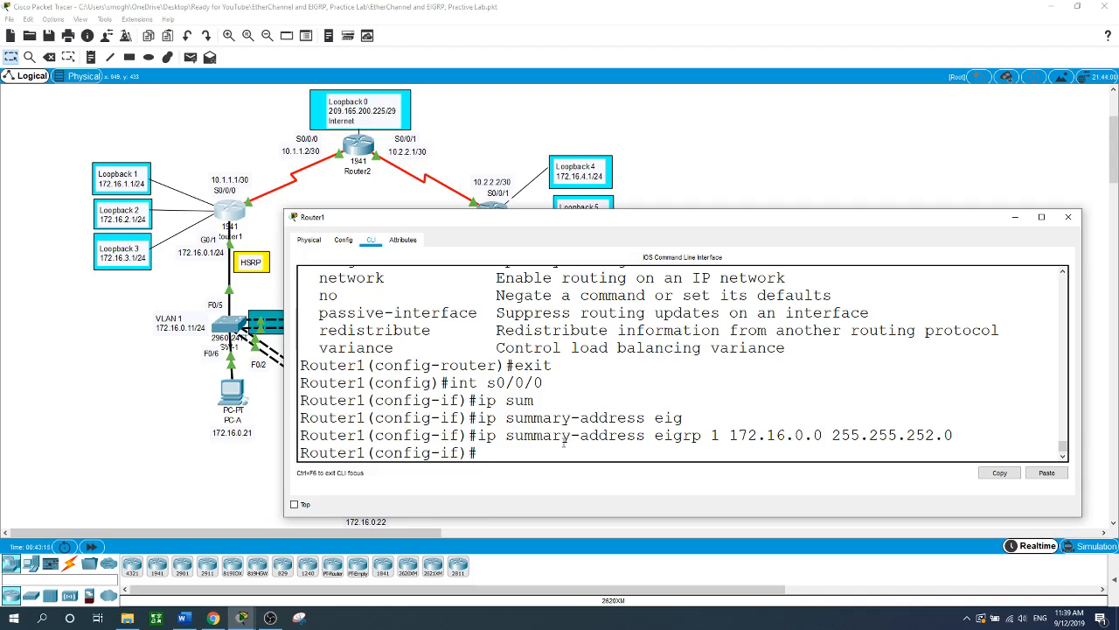
# - Set S0/0/0's bandwidth to 128
pyautogui.write('band')
pyautogui.press('Tab')
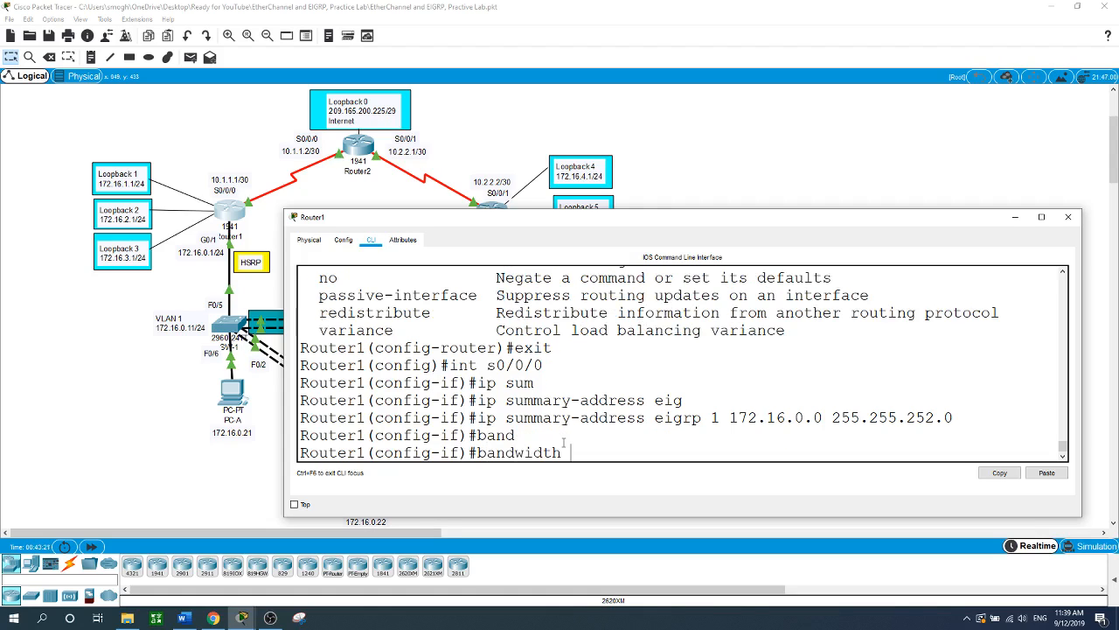
pyautogui.write('128')
pyautogui.press('Return')
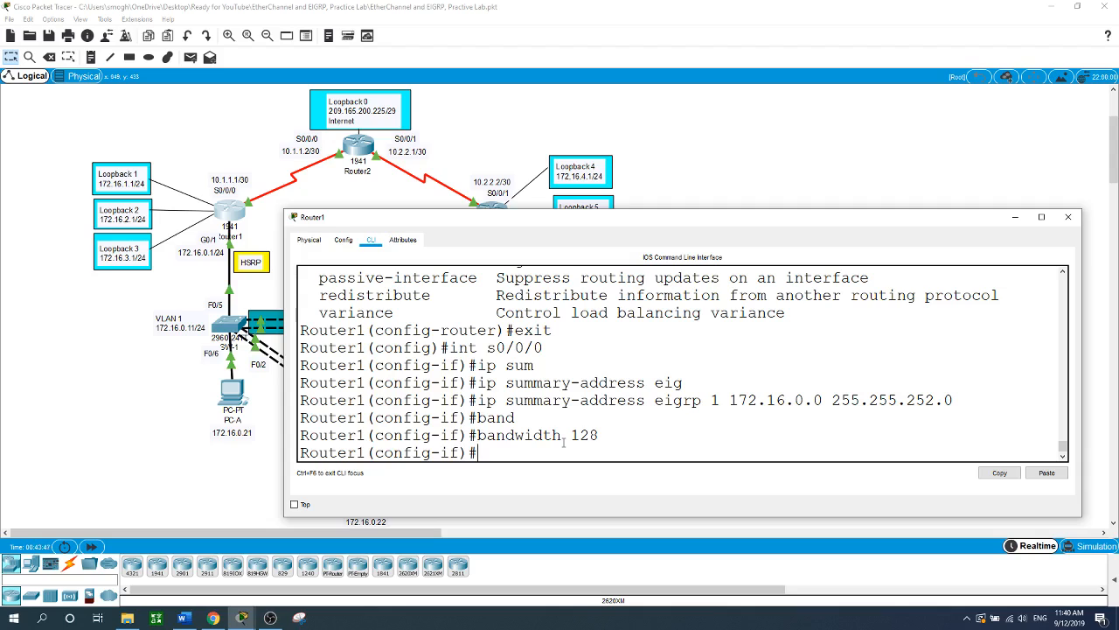
pyautogui.write('p hello-int')
# - Set S0/0/0's EIGRP 1 hello interval to 30 seconds after checking the allowed range
pyautogui.press('Tab')
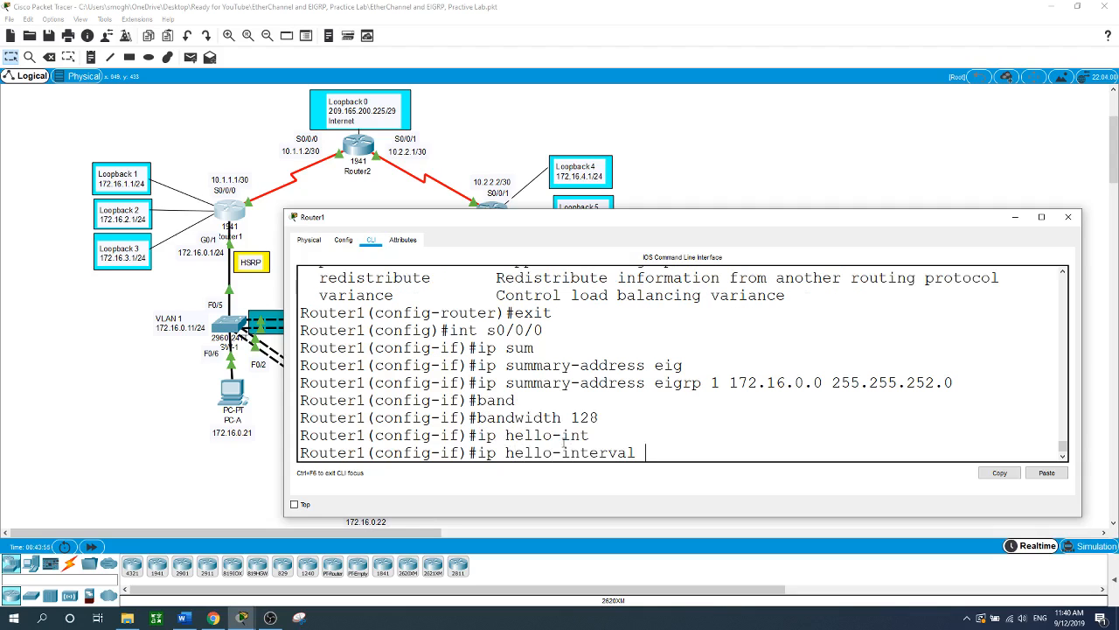
pyautogui.write('eig')
pyautogui.press('Tab')
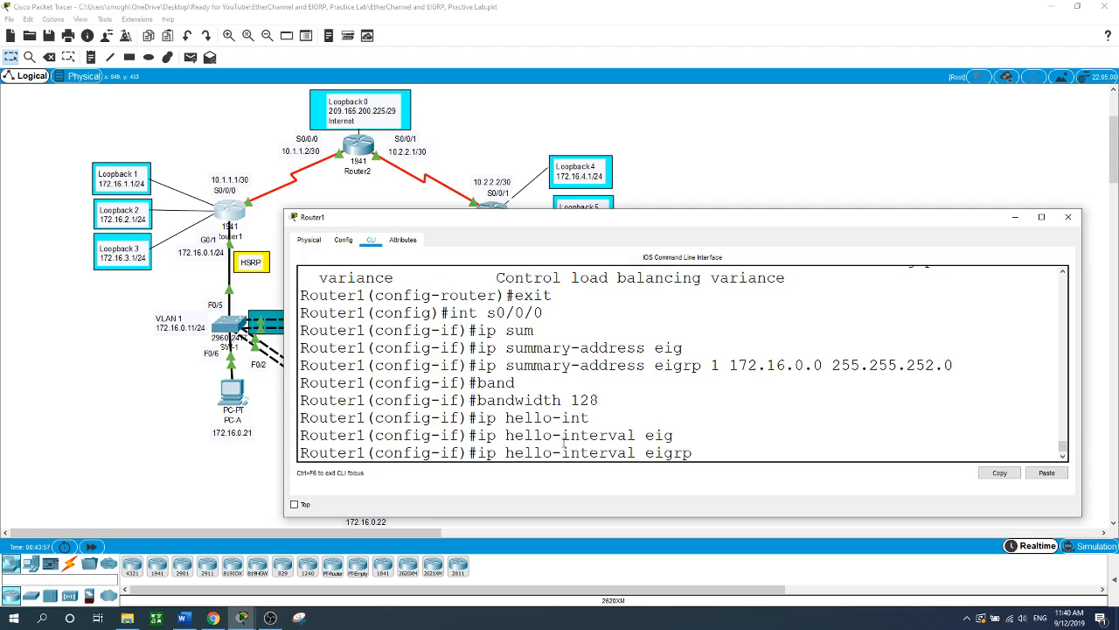
pyautogui.write('1 ?')
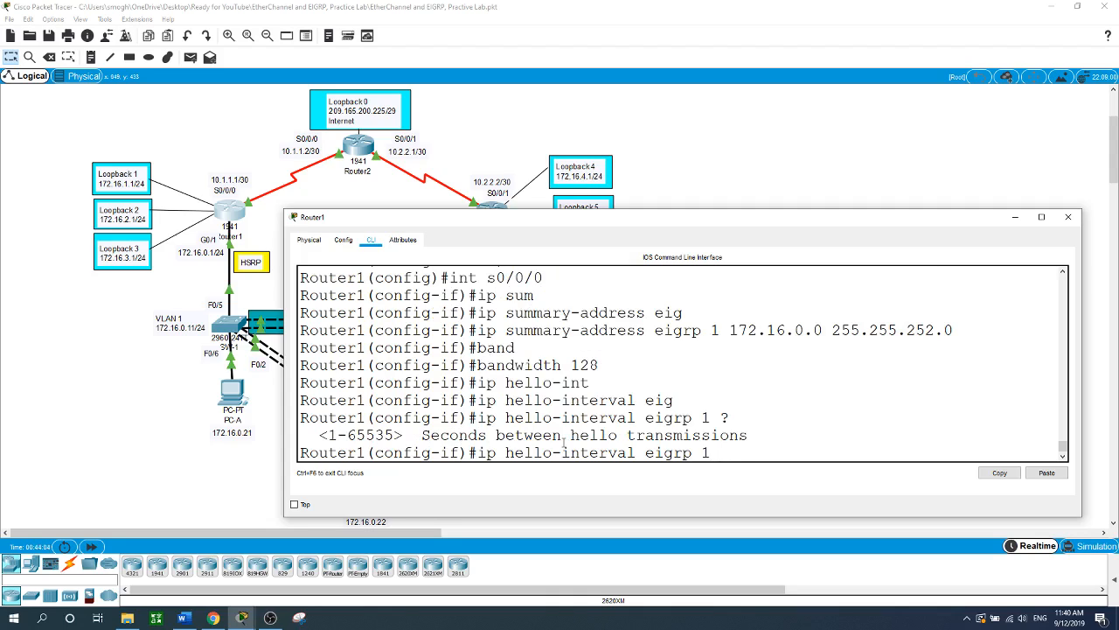
pyautogui.write('30')
pyautogui.press('Return')
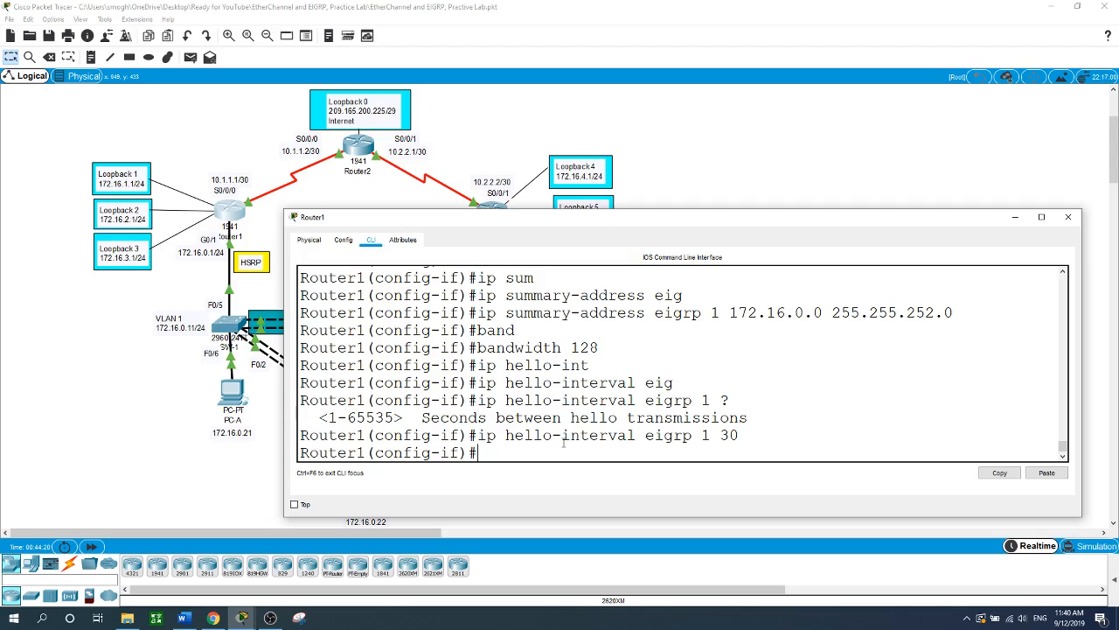
pyautogui.doubleClick(725, 435)
pyautogui.click(521, 456)
pyautogui.write('ip hold-time eig')
pyautogui.press('Tab')
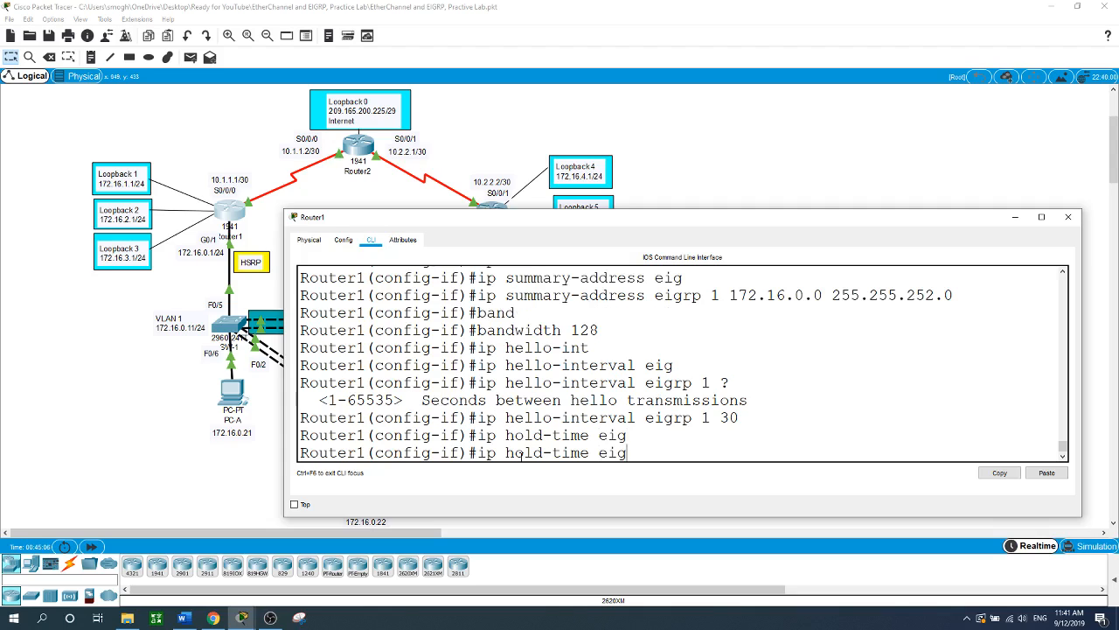
# - Submit ip hold-time eigrp 1 90 (rejected), then recall the hello-interval command prefixed with no
pyautogui.write('rp 1 90')
pyautogui.press('Return')
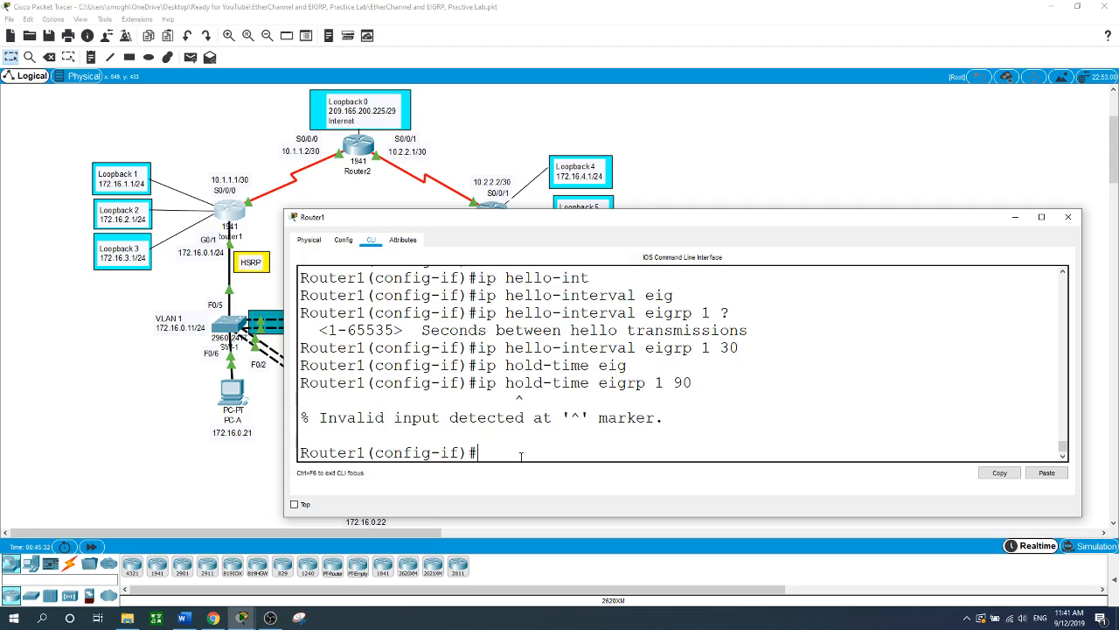
pyautogui.press('Up')
pyautogui.press('Up')
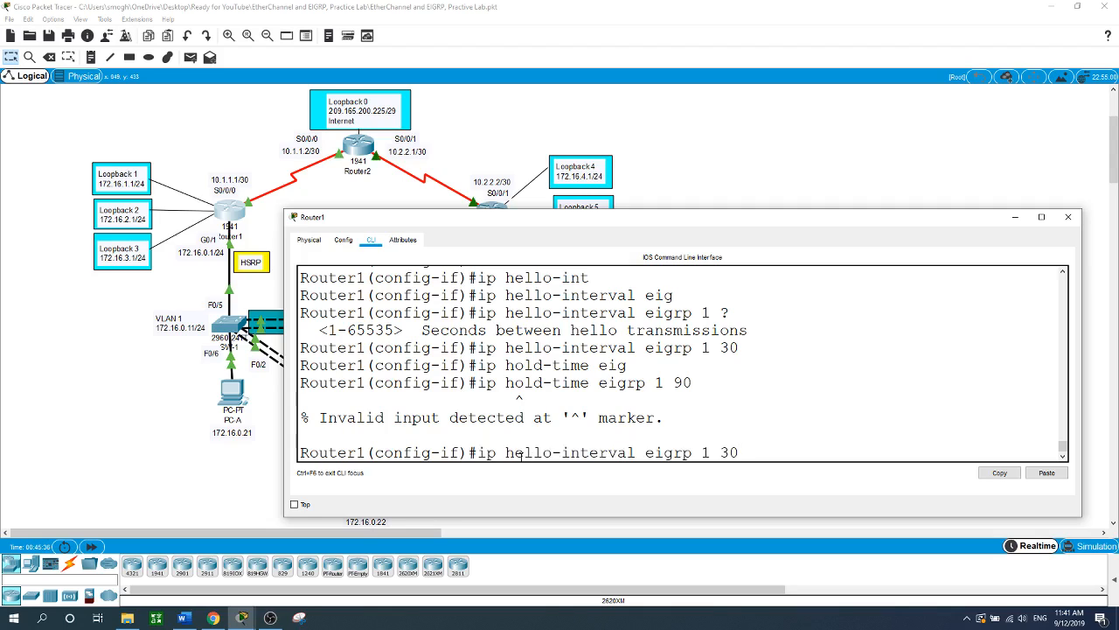
pyautogui.press('Left')
pyautogui.press('Left')
pyautogui.press('Left')
pyautogui.press('Left')
pyautogui.press('Left')
pyautogui.press('Left')
pyautogui.press('Left')
pyautogui.press('Left')
pyautogui.press('Left')
pyautogui.press('Left')
pyautogui.press('Left')
pyautogui.press('Left')
pyautogui.press('Left')
pyautogui.press('Left')
pyautogui.press('Left')
pyautogui.press('Left')
pyautogui.press('Left')
pyautogui.press('Left')
pyautogui.press('Left')
pyautogui.press('Left')
pyautogui.press('Left')
pyautogui.press('Left')
pyautogui.press('Left')
pyautogui.write('no')
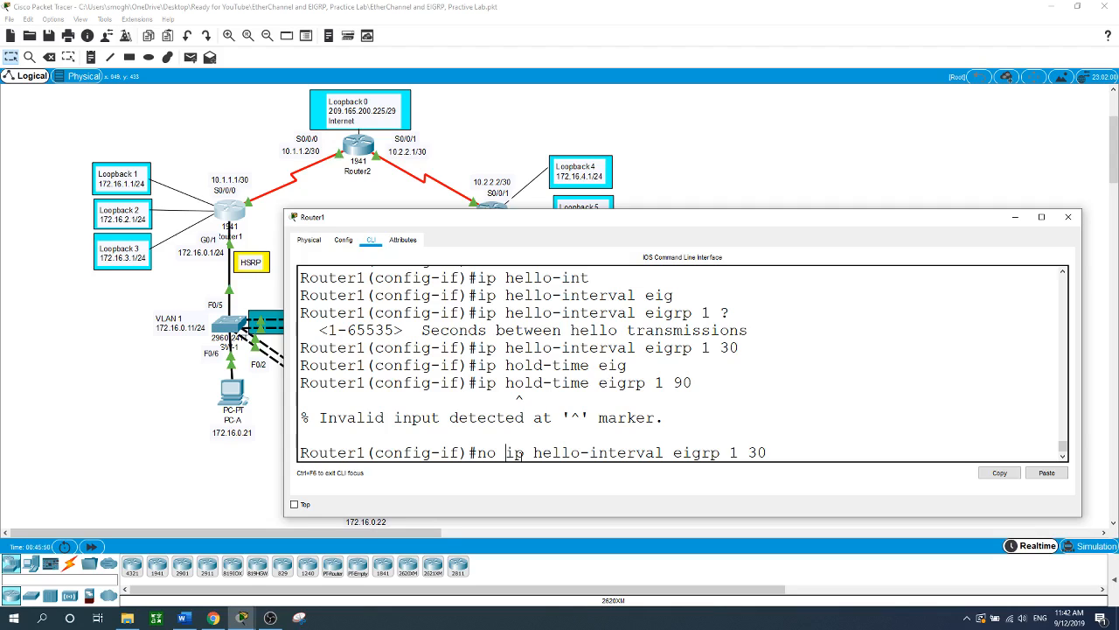
# - Apply no ip hello-interval eigrp 1 30 to restore S0/0/0's default hello interval
pyautogui.press('Return')
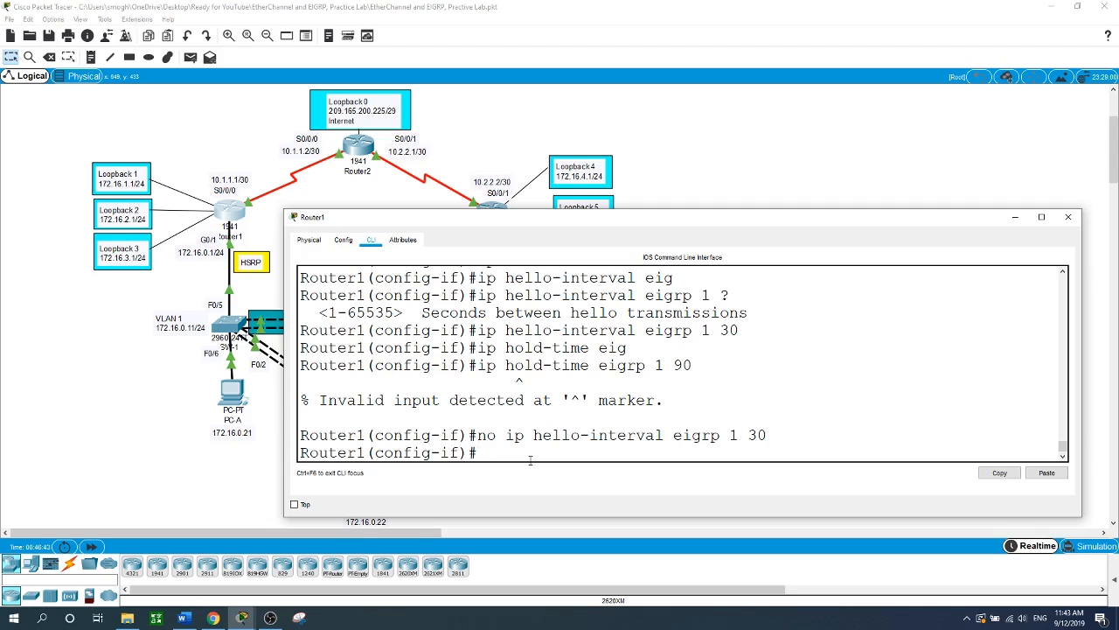
pyautogui.write('ip bandwidth-perc')
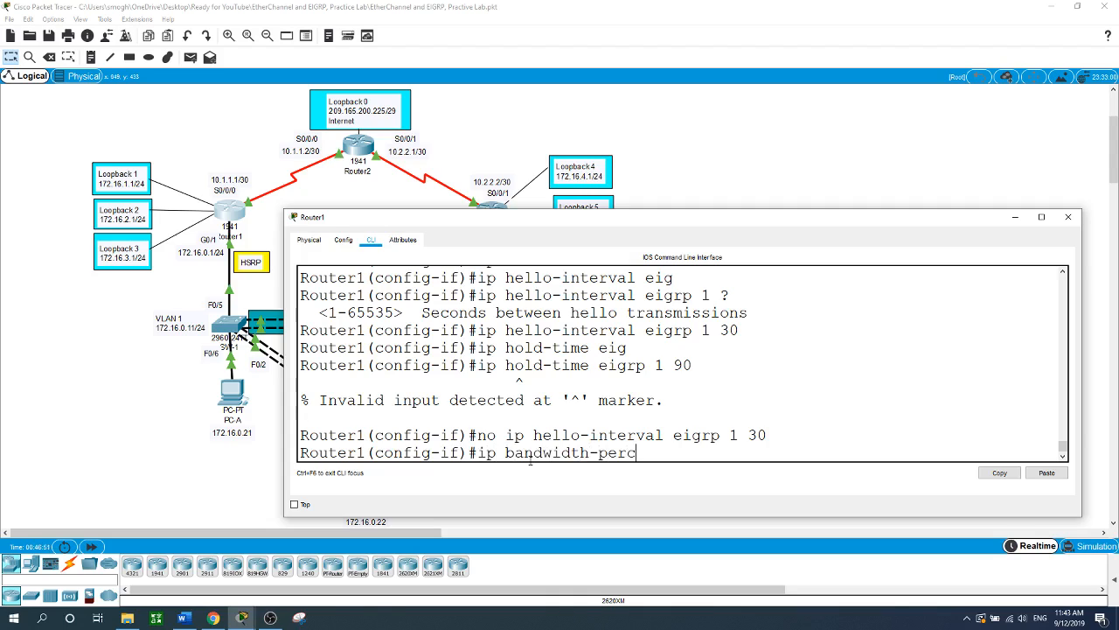
# - Submit ip bandwidth-percentage eigrp 1 70 (rejected as invalid), then exit to global configuration
pyautogui.write('entage eigrp 1 70')
pyautogui.press('Return')
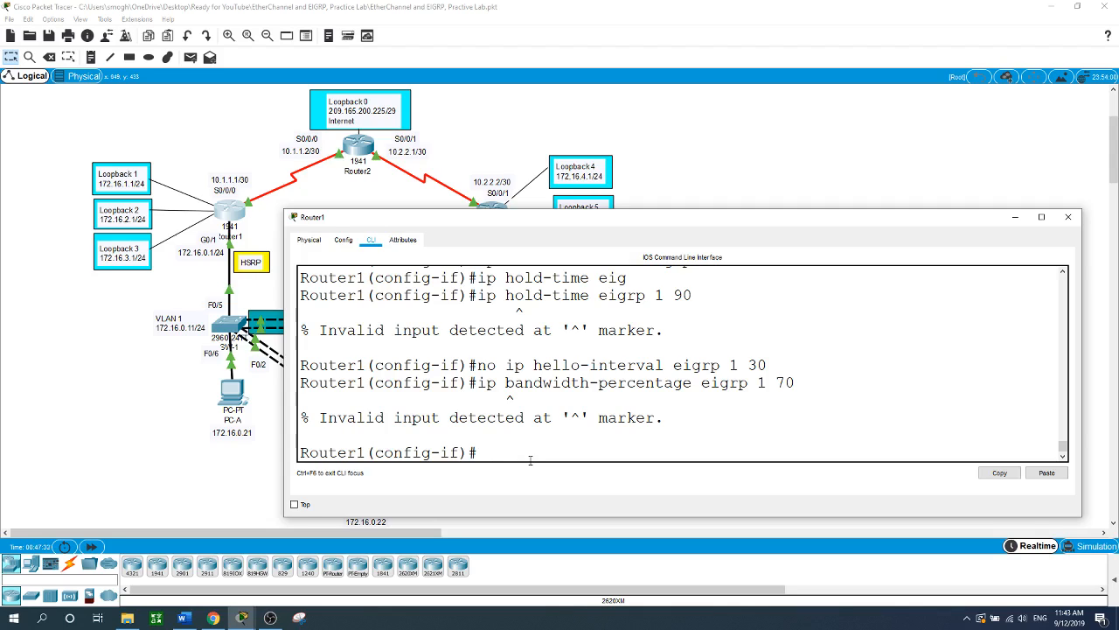
pyautogui.write('exit')
pyautogui.press('Return')
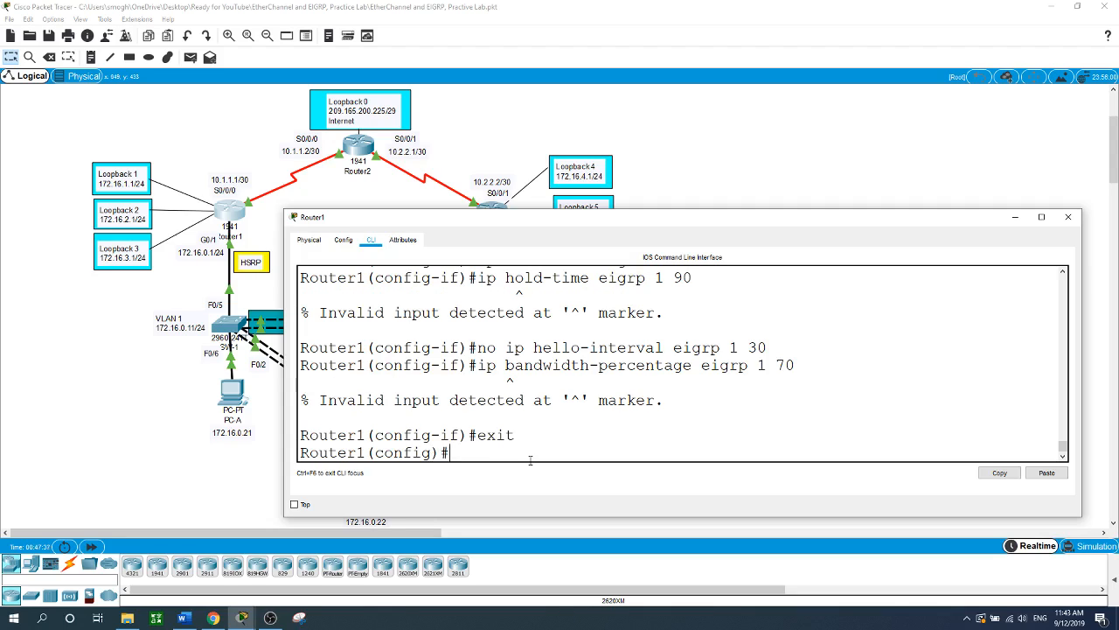
# - Create key chain EIGRP-KEY on Router1
pyautogui.write('key')
pyautogui.press('Tab')
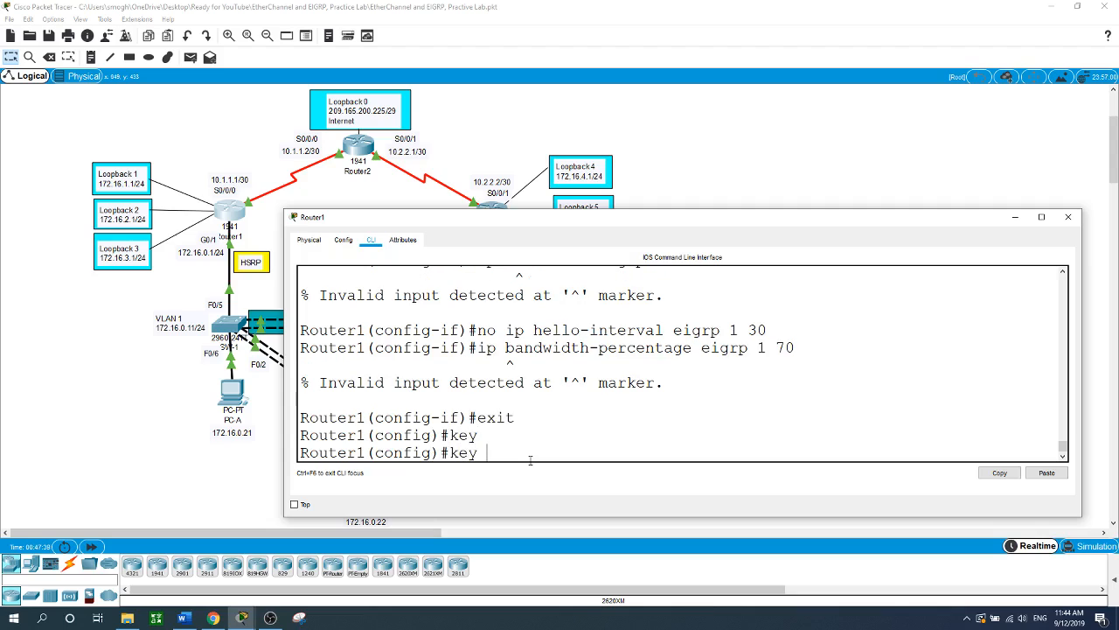
pyautogui.write('ch')
pyautogui.press('Tab')
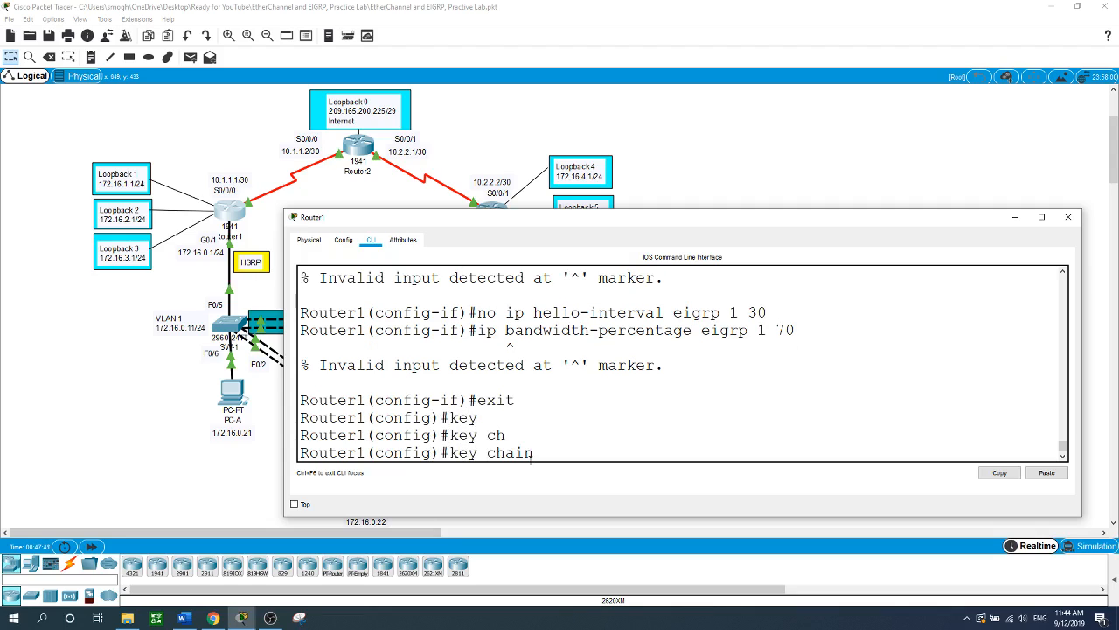
pyautogui.write('EIGRP-KEy')
pyautogui.press('BackSpace')
pyautogui.write('Y')
pyautogui.press('Return')
# - Add key 1 to the chain and set its authentication key string
pyautogui.write('keychain)#ke')
pyautogui.press('Return')
pyautogui.write('key ')
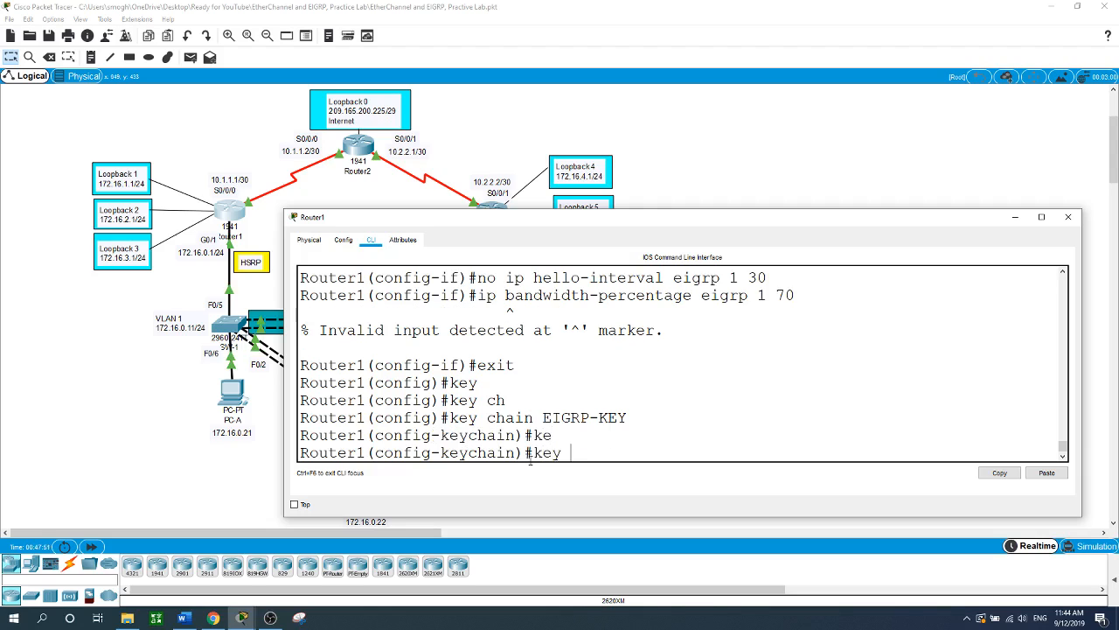
pyautogui.write('1')
pyautogui.press('Return')
pyautogui.write('keychain-key)#k')
pyautogui.press('Tab')
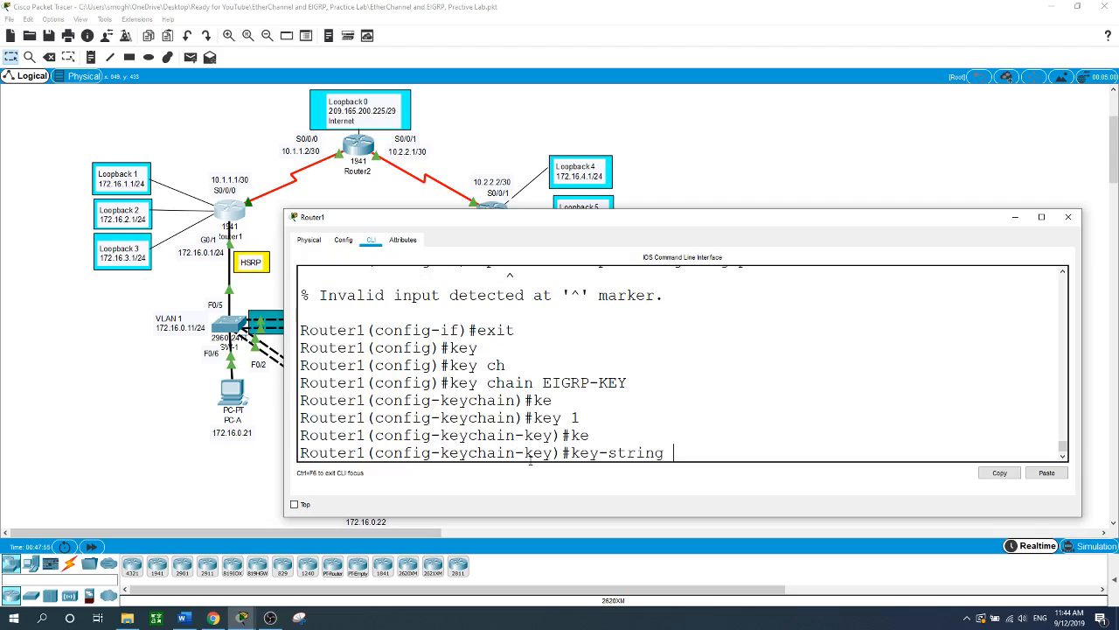
pyautogui.write('cisco')
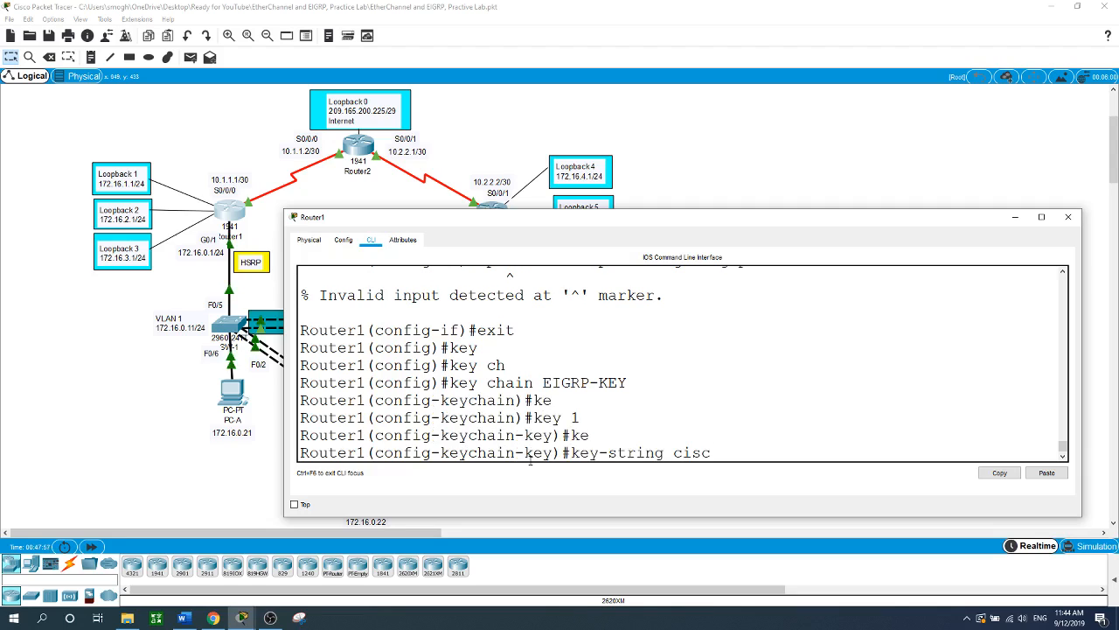
pyautogui.press('Return')
# - Leave configuration mode and re-enter global configuration with conf t
pyautogui.write('end')
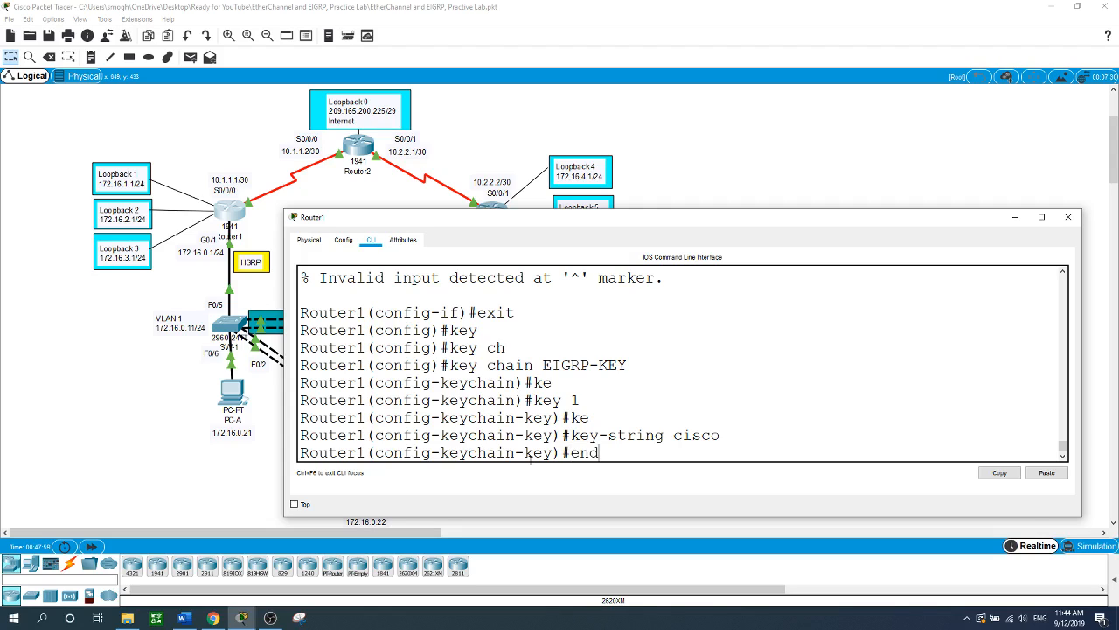
pyautogui.press('Return')
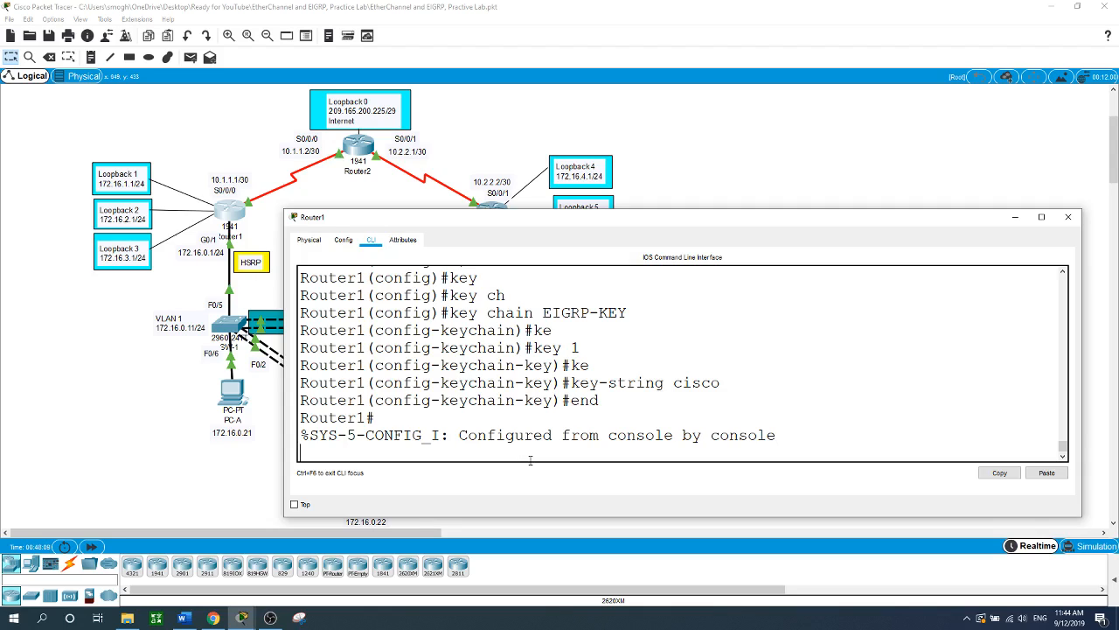
pyautogui.press('Return')
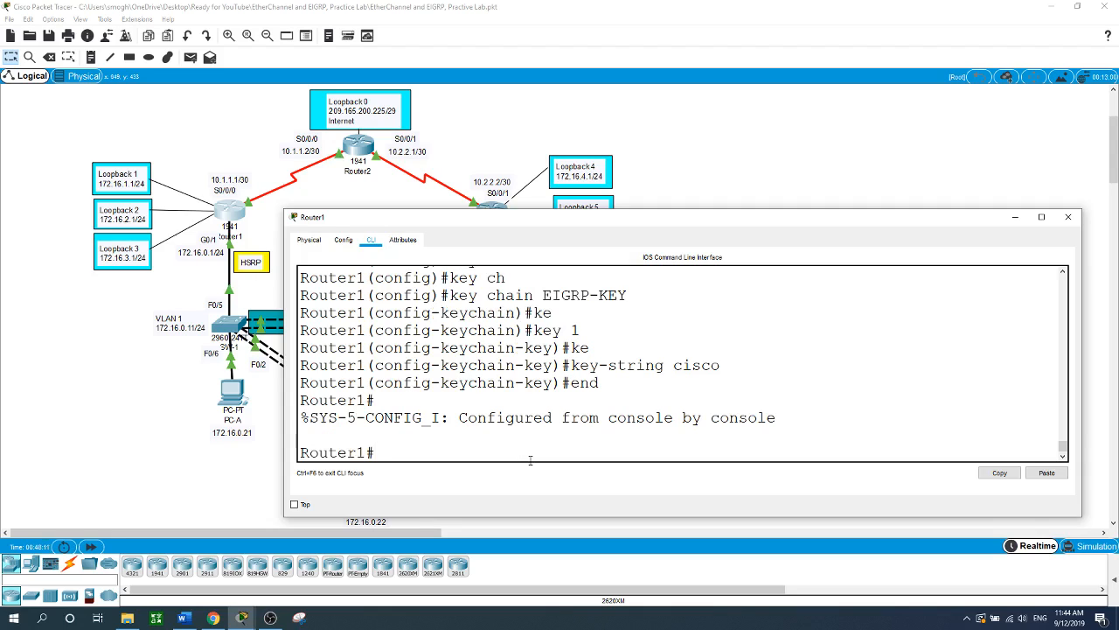
pyautogui.write('conf t')
pyautogui.press('Return')
# - Set EIGRP 1 authentication mode to MD5 on S0/0/0
pyautogui.write('i')
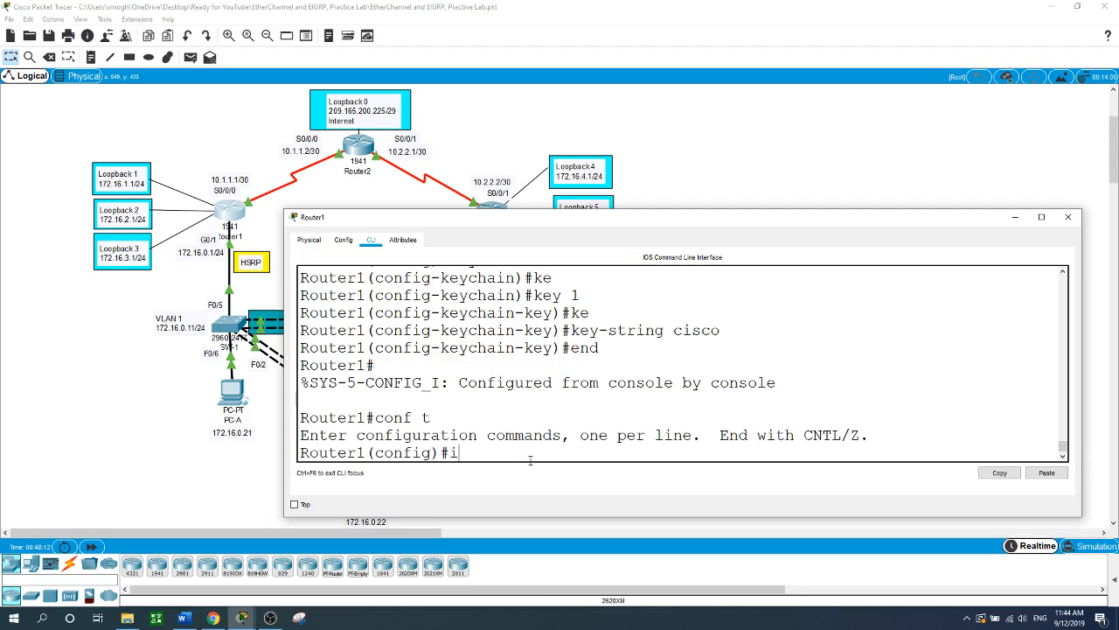
pyautogui.write('nt s0/0/0')
pyautogui.press('Return')
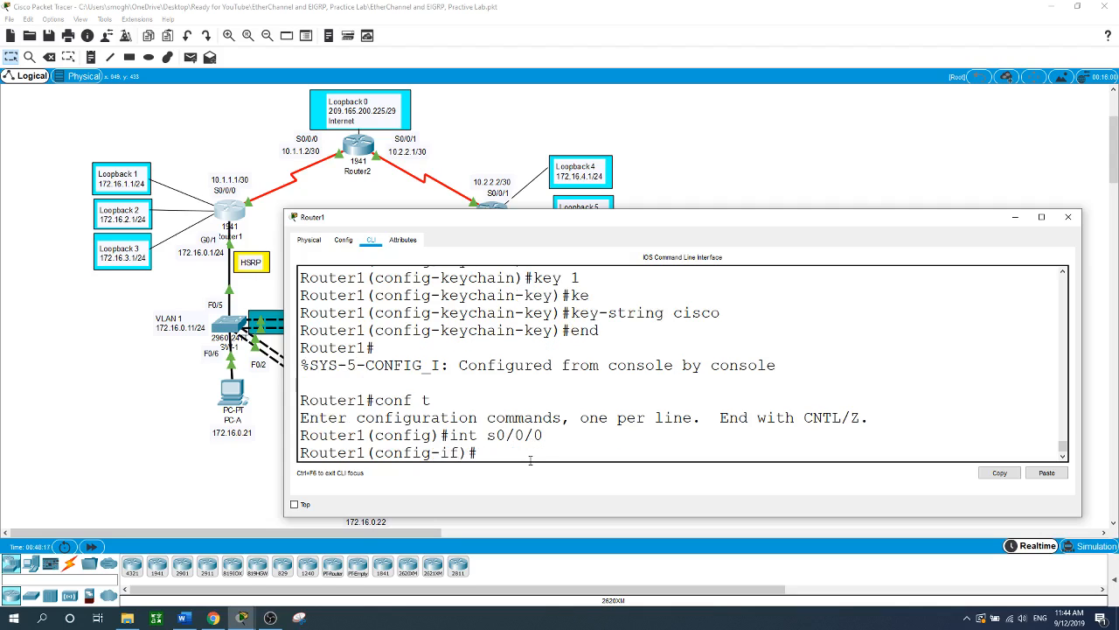
pyautogui.write('ip au')
pyautogui.press('Tab')
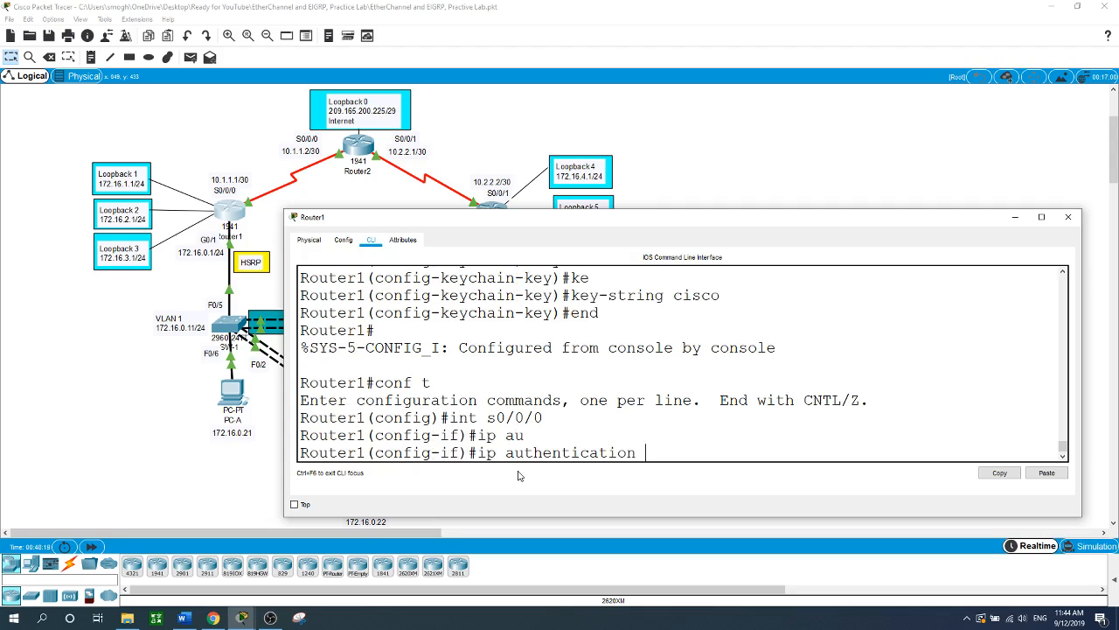
pyautogui.write('mo')
pyautogui.press('Tab')
pyautogui.write('ei')
pyautogui.press('Tab')
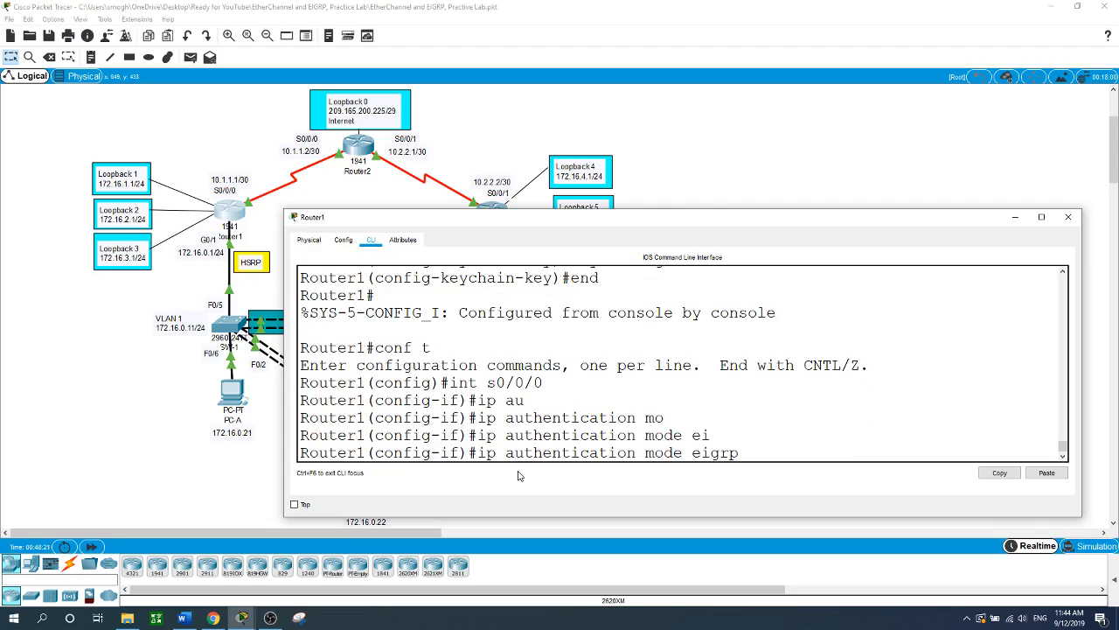
pyautogui.write('1 m')
pyautogui.press('Tab')
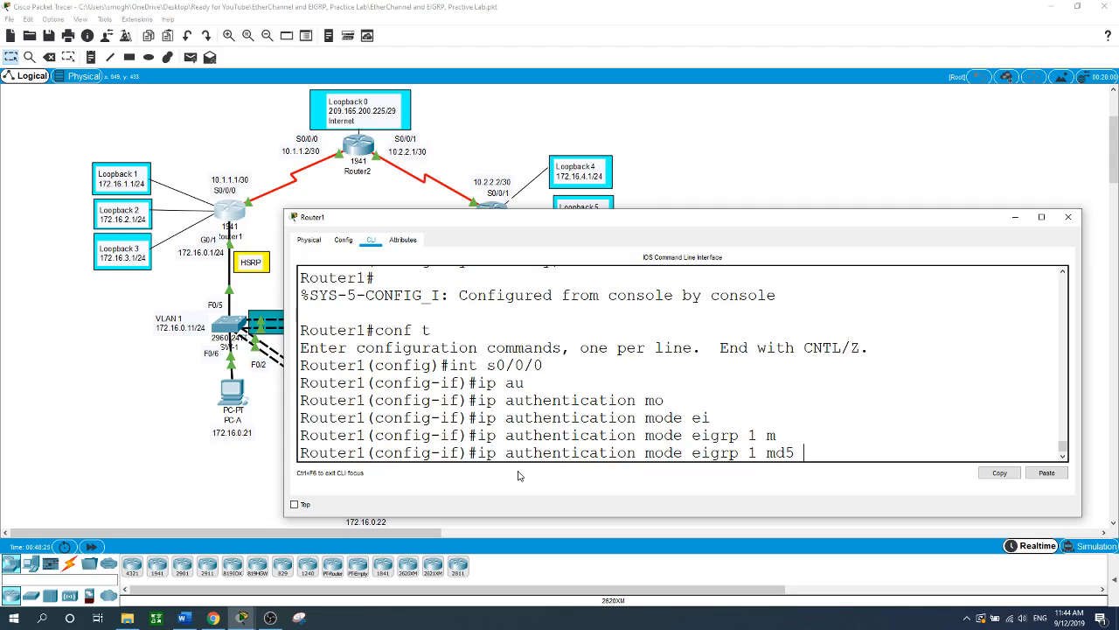
pyautogui.press('Return')
# - Apply key chain EIGRP-KEY for EIGRP 1 authentication on S0/0/0
pyautogui.write('ip auth')
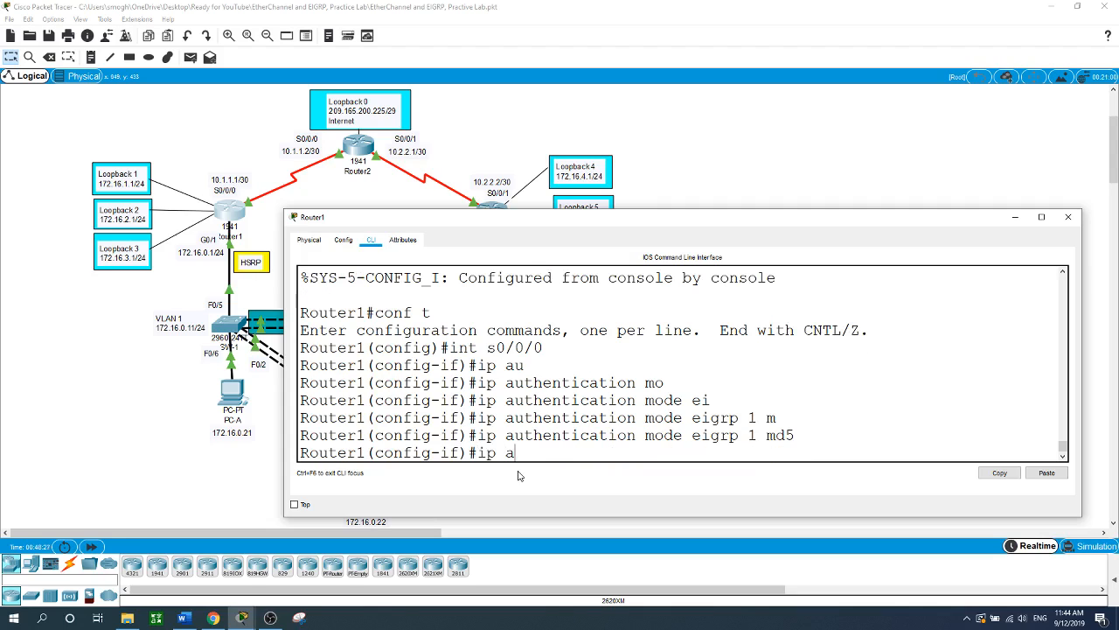
pyautogui.press('Tab')
pyautogui.write('key')
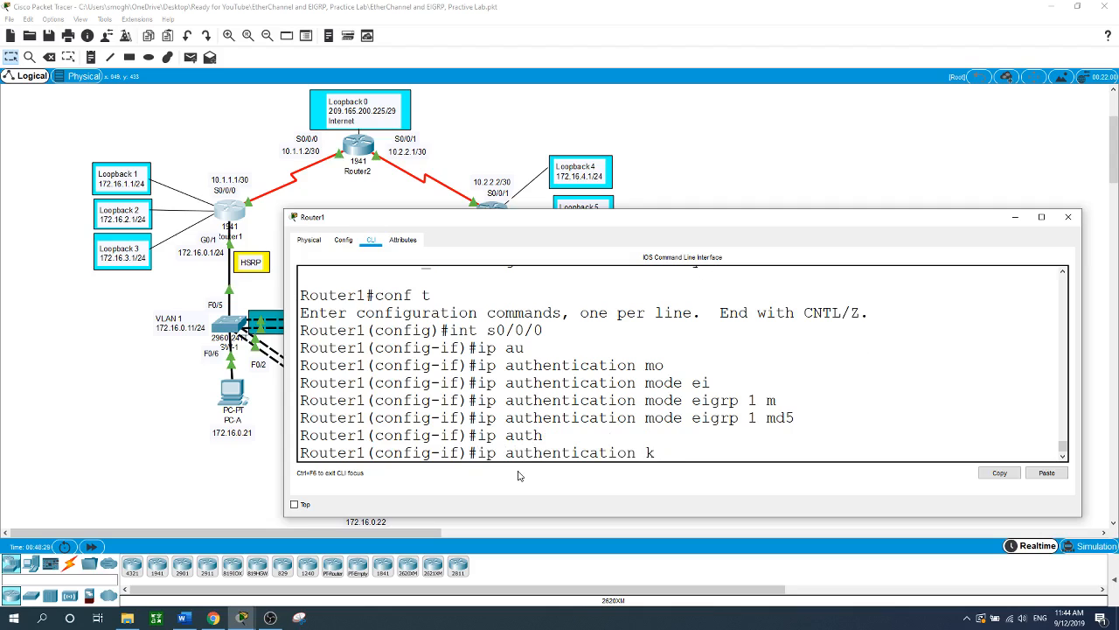
pyautogui.press('Tab')
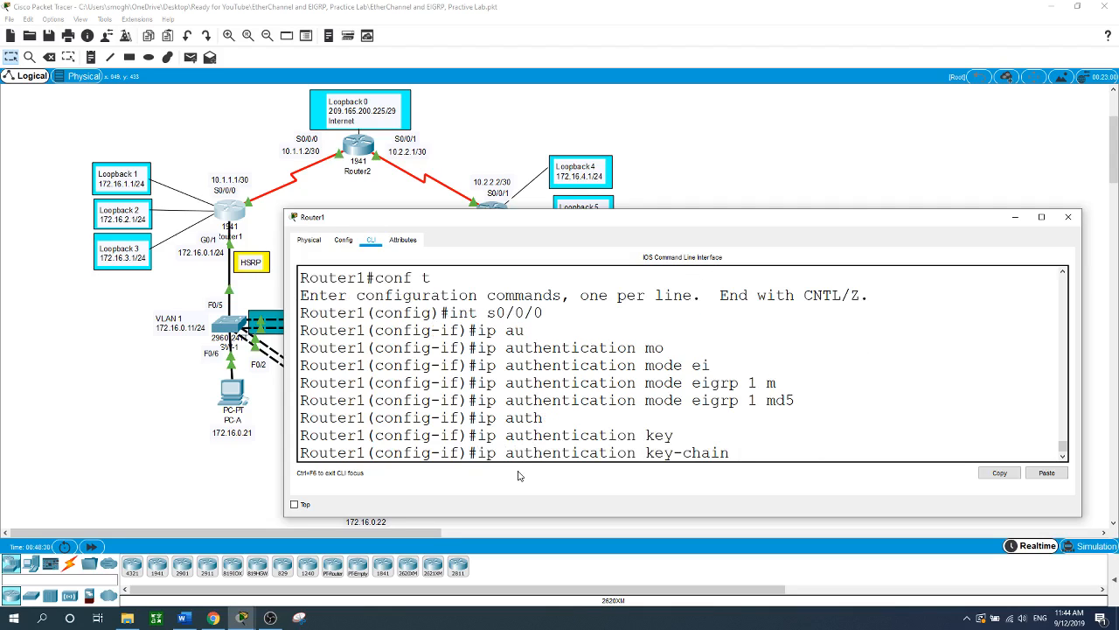
pyautogui.write('ei')
pyautogui.press('Tab')
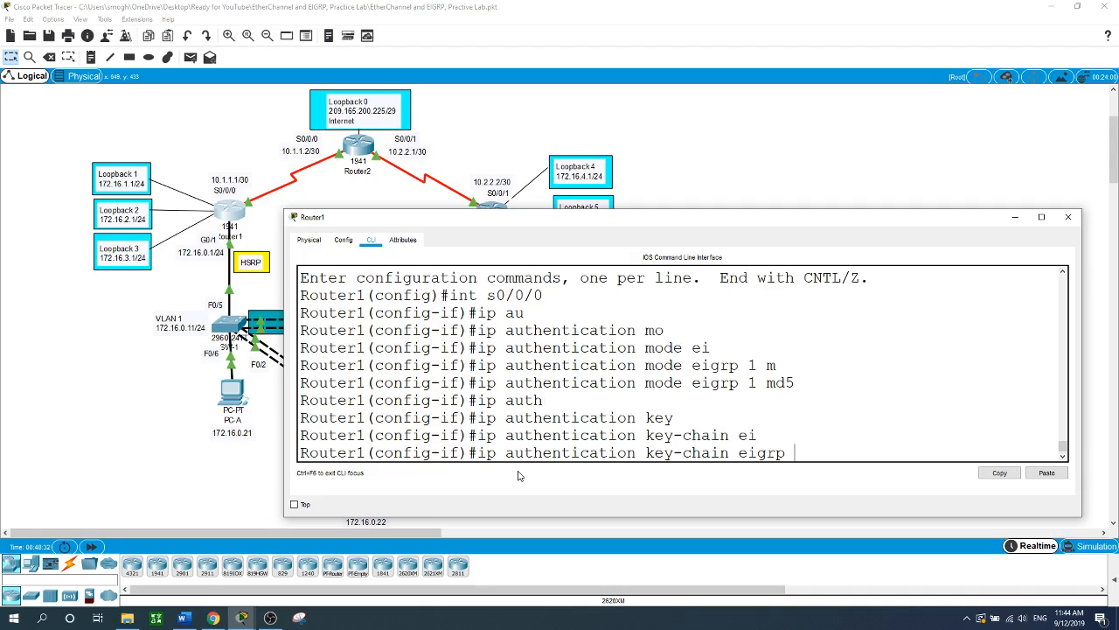
pyautogui.write('1 EIG')
pyautogui.write('RP-KEY')
pyautogui.press('Return')
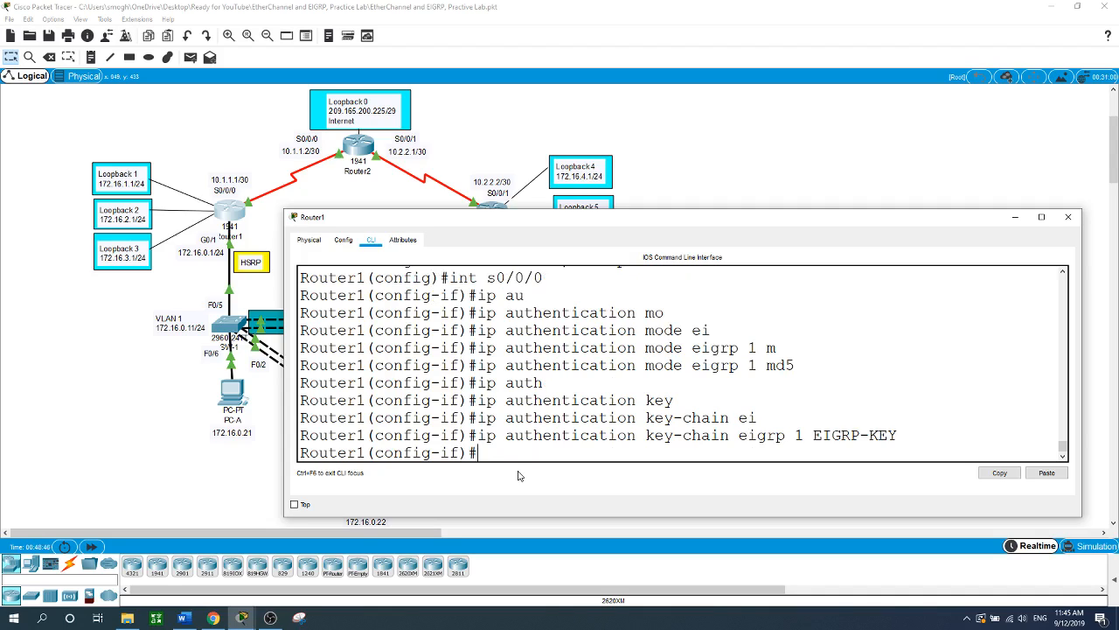
# - Open Router2's console and enter privileged and global configuration mode
pyautogui.click(778, 194)
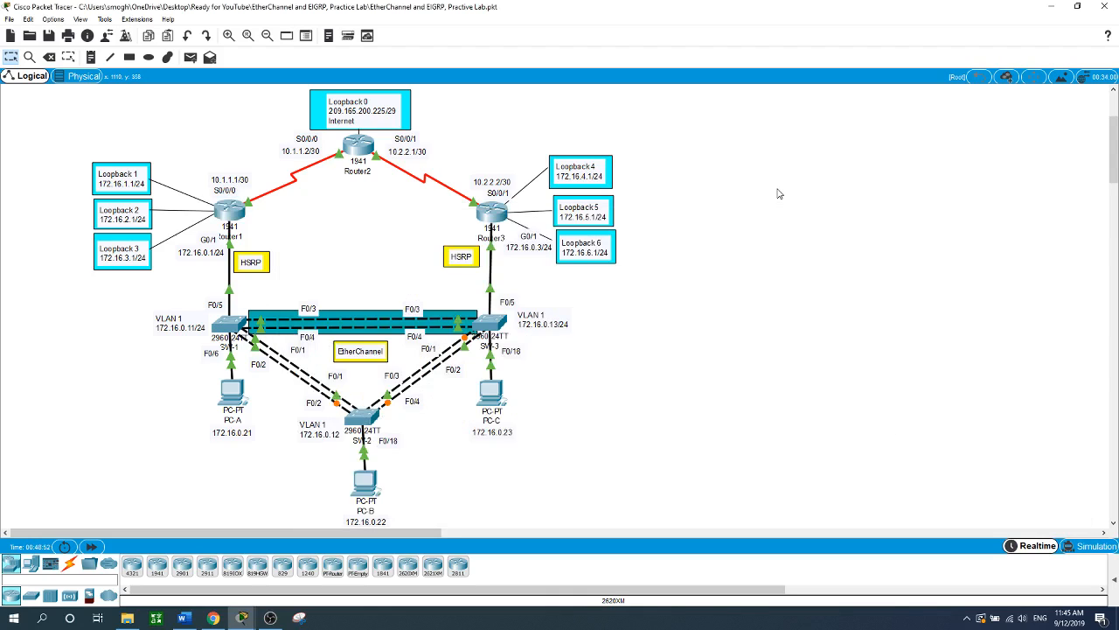
pyautogui.click(365, 149)
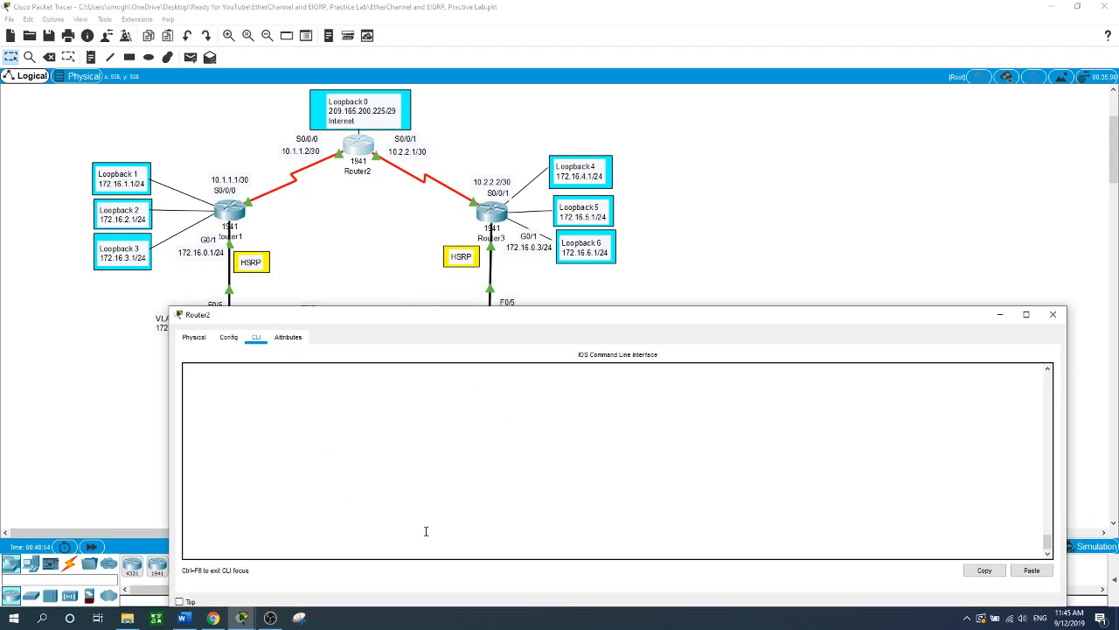
pyautogui.press('Return')
pyautogui.write('en')
pyautogui.press('Return')
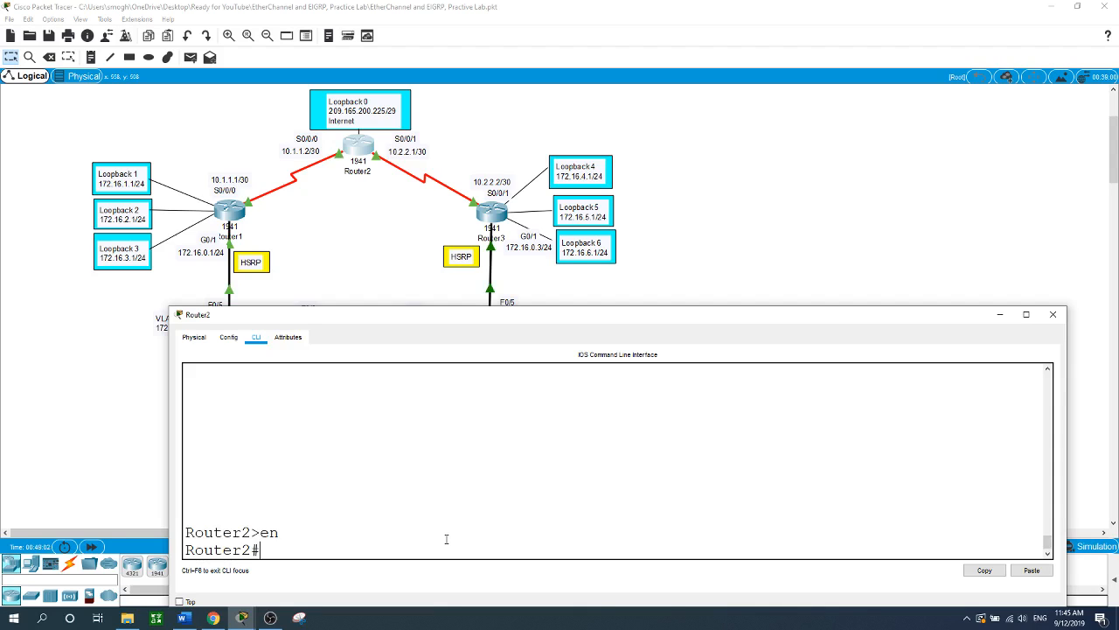
pyautogui.write('conf t')
pyautogui.press('Return')
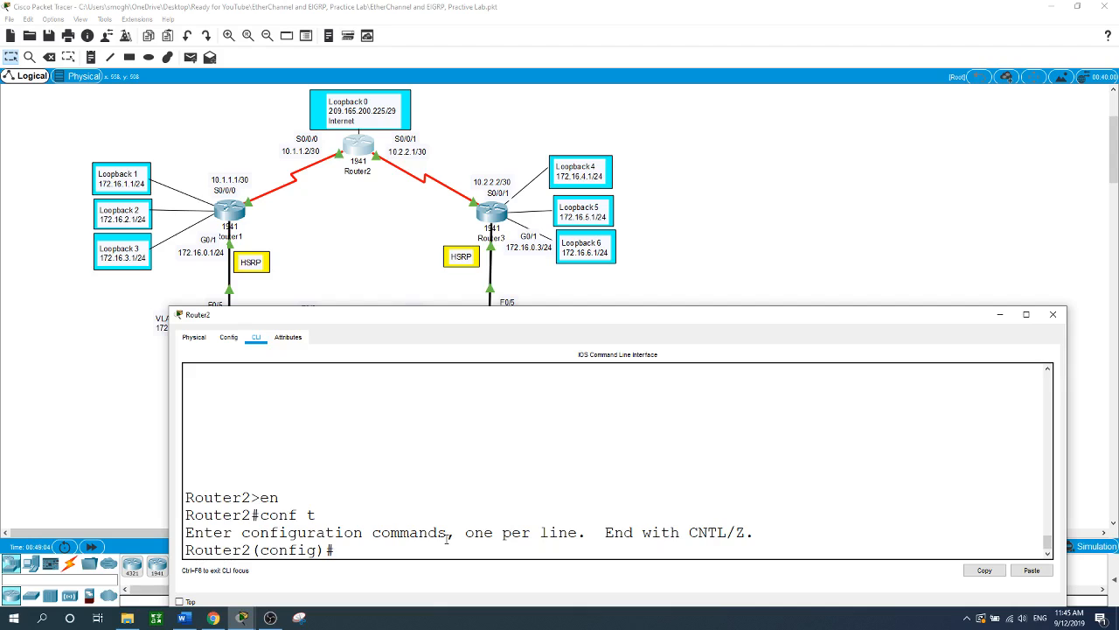
# - Start EIGRP process 1 on Router2 with router ID 2.2.2.2
pyautogui.write('router eig')
pyautogui.press('Tab')
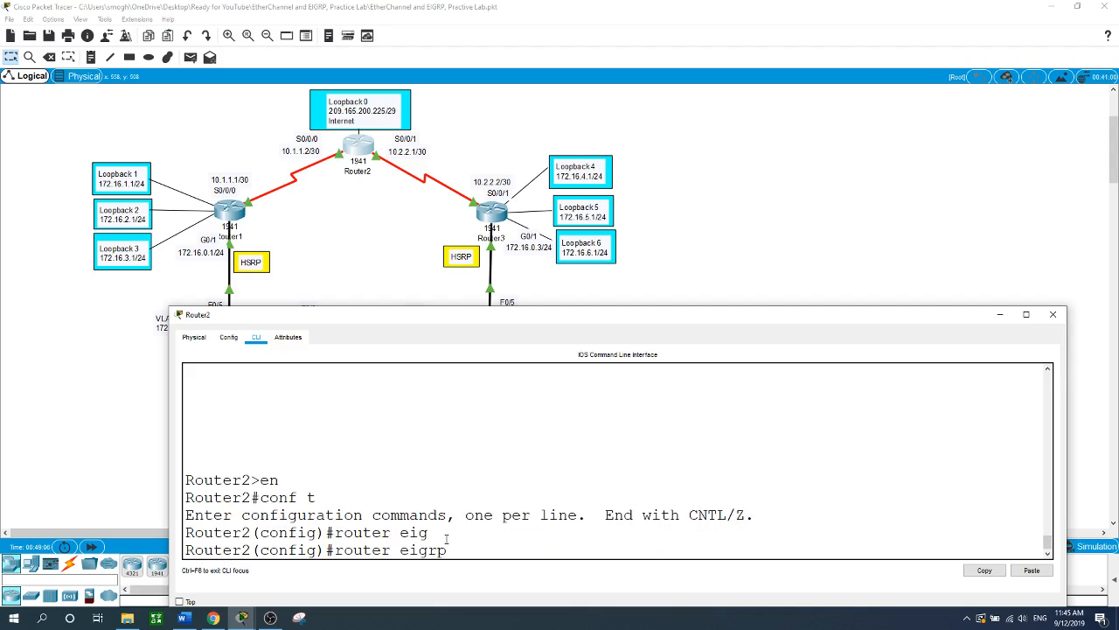
pyautogui.write('1')
pyautogui.press('Return')
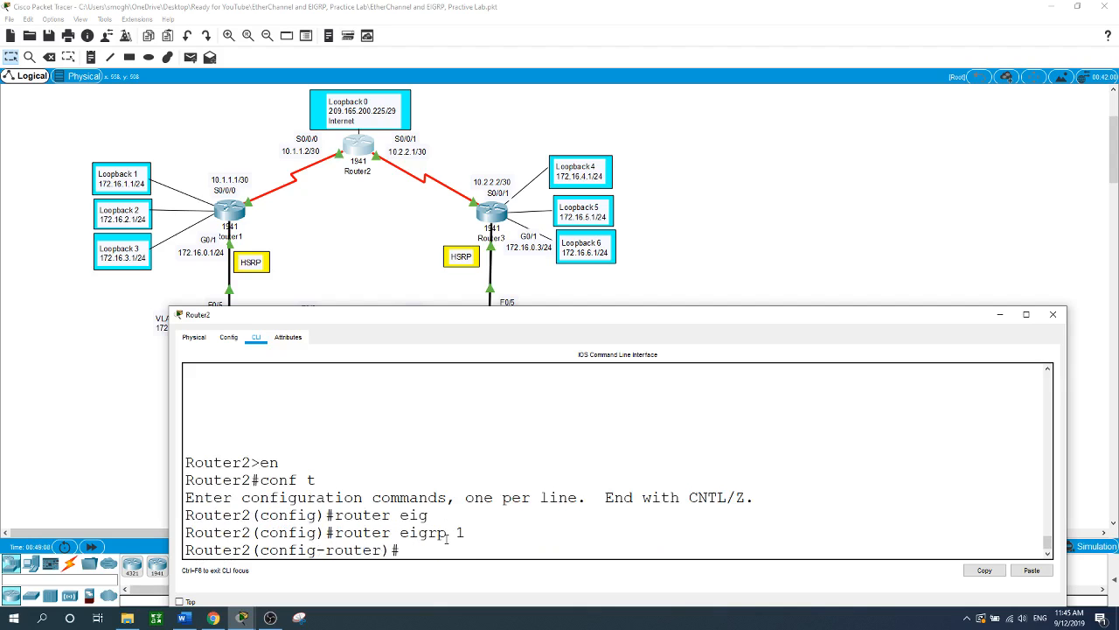
pyautogui.write('ei')
pyautogui.press('Tab')
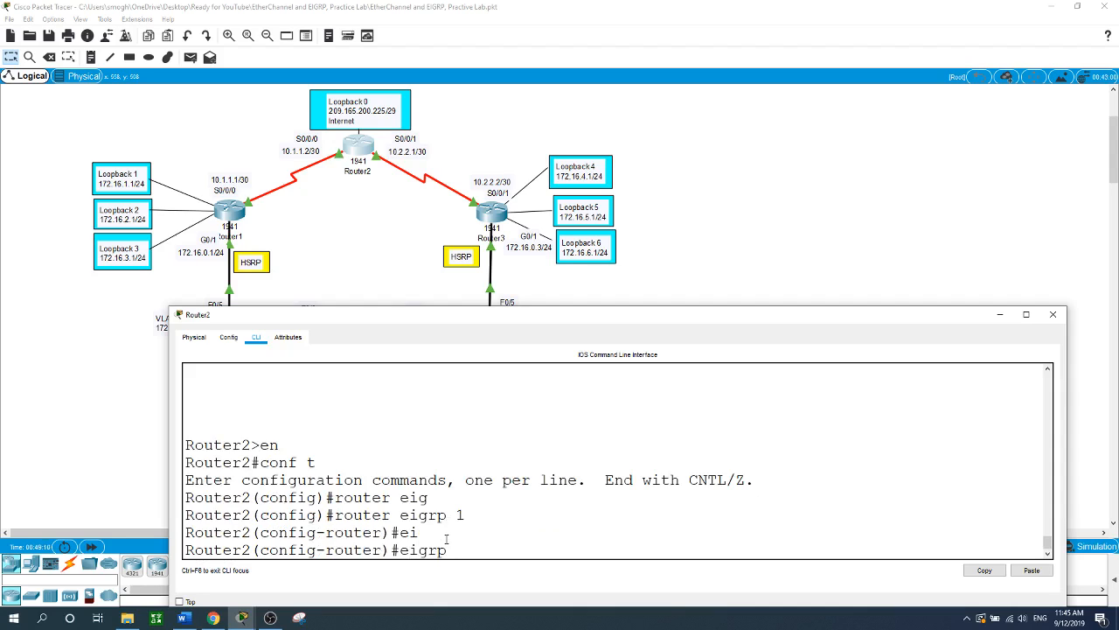
pyautogui.write('ro')
pyautogui.press('Tab')
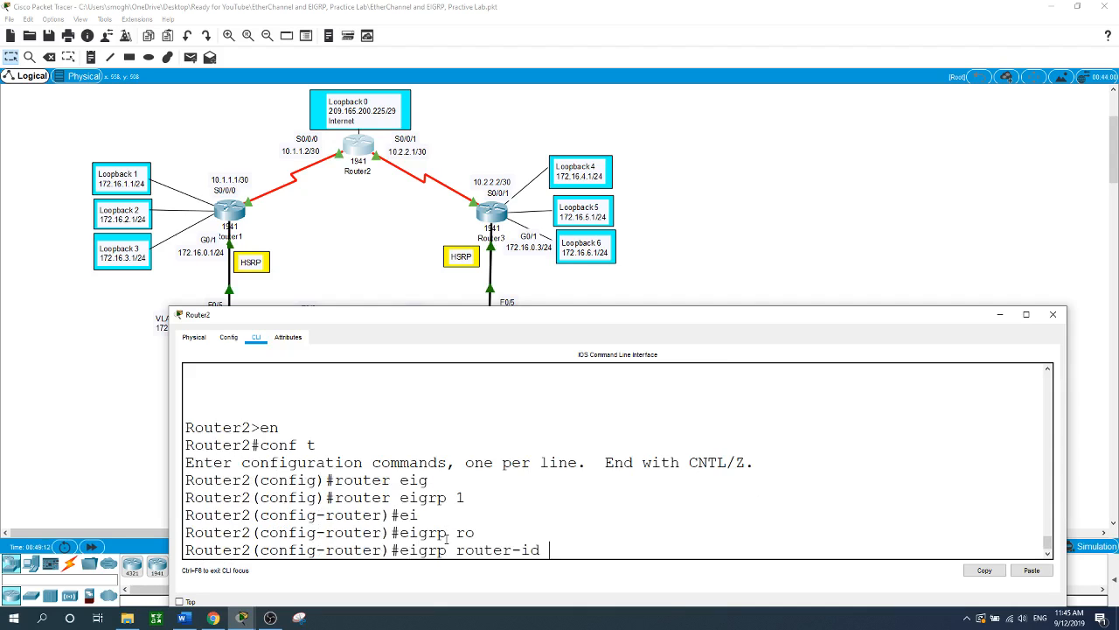
pyautogui.write('2.2.2.2')
pyautogui.press('Return')
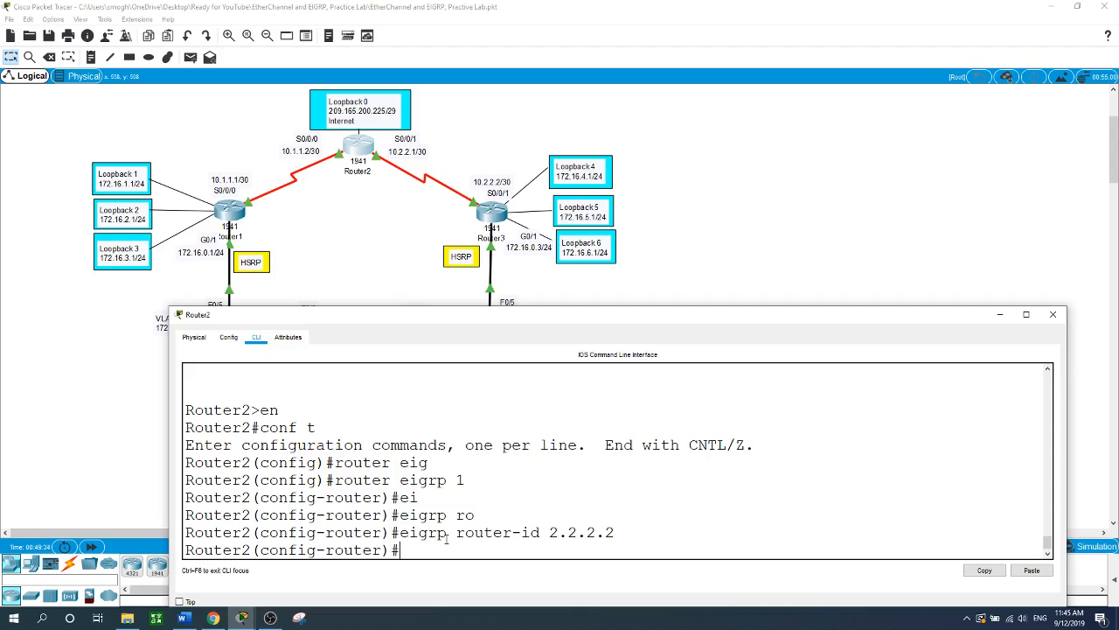
# - Advertise networks 10.1.1.0 0.0.0.3 and 10.2.2.0 0.0.0.3 in EIGRP 1
pyautogui.write('netwo')
pyautogui.press('Tab')
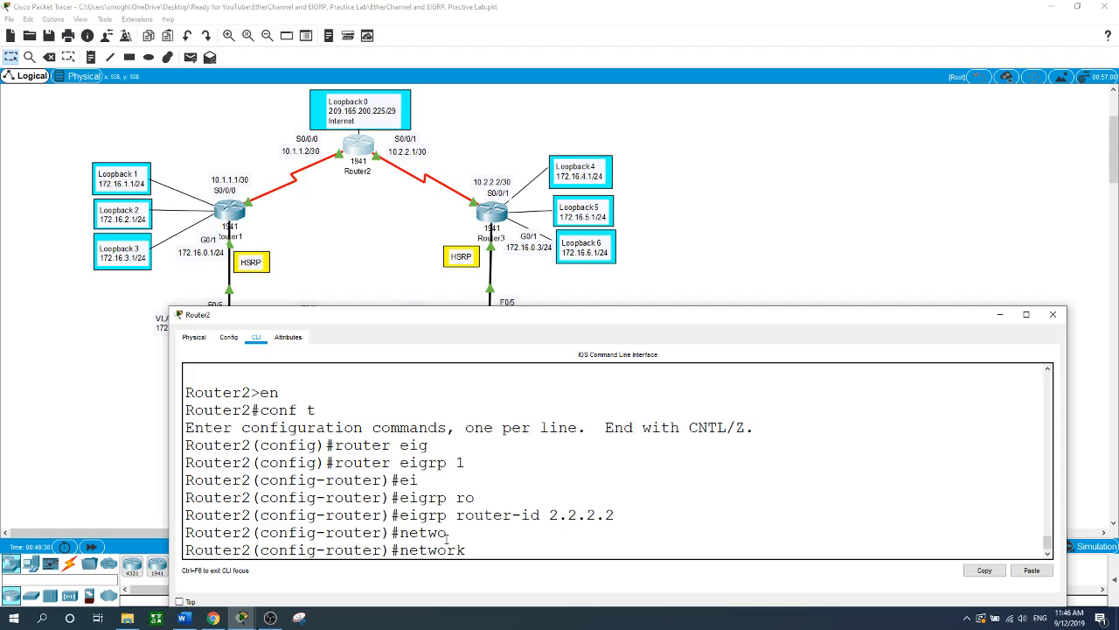
pyautogui.write('10.1.1.0 0.0.0.3')
pyautogui.press('Return')
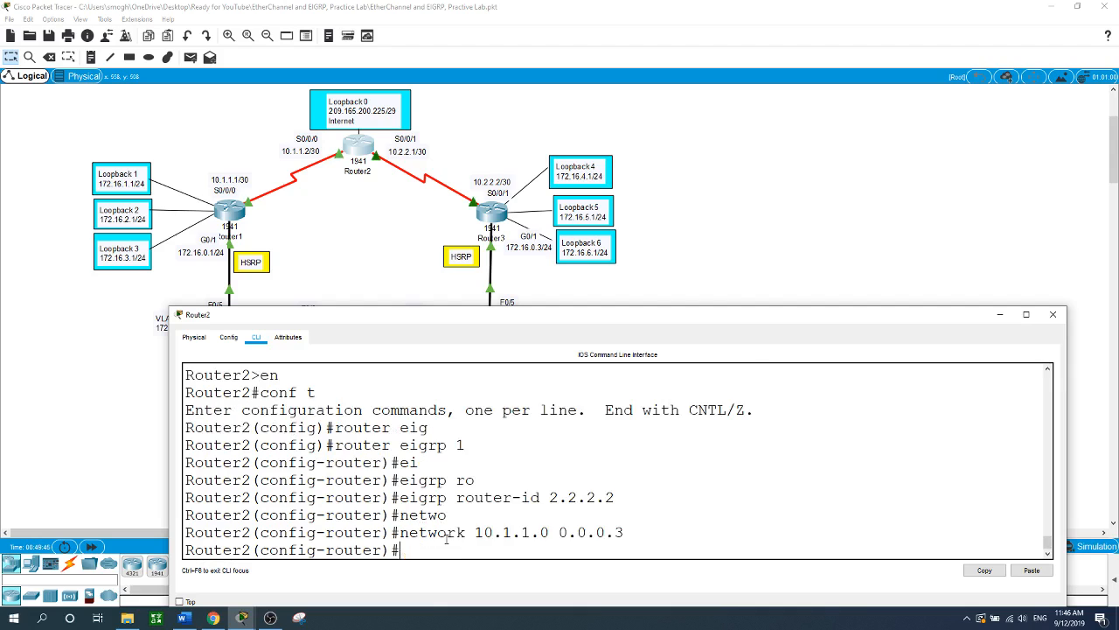
pyautogui.write('ne')
pyautogui.press('Tab')
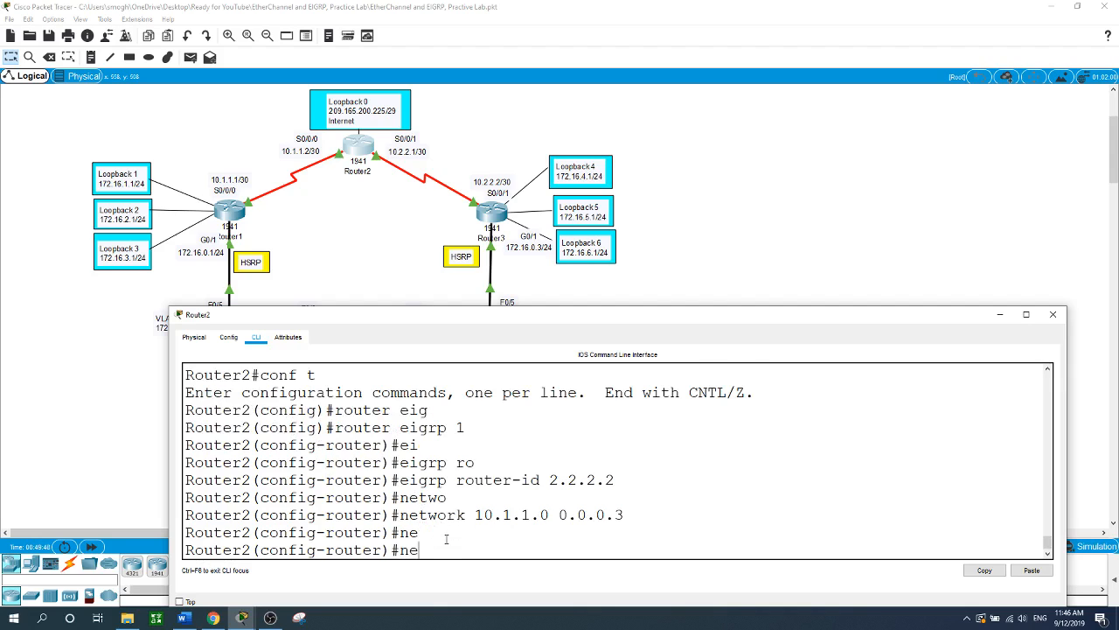
pyautogui.write('t')
pyautogui.press('Tab')
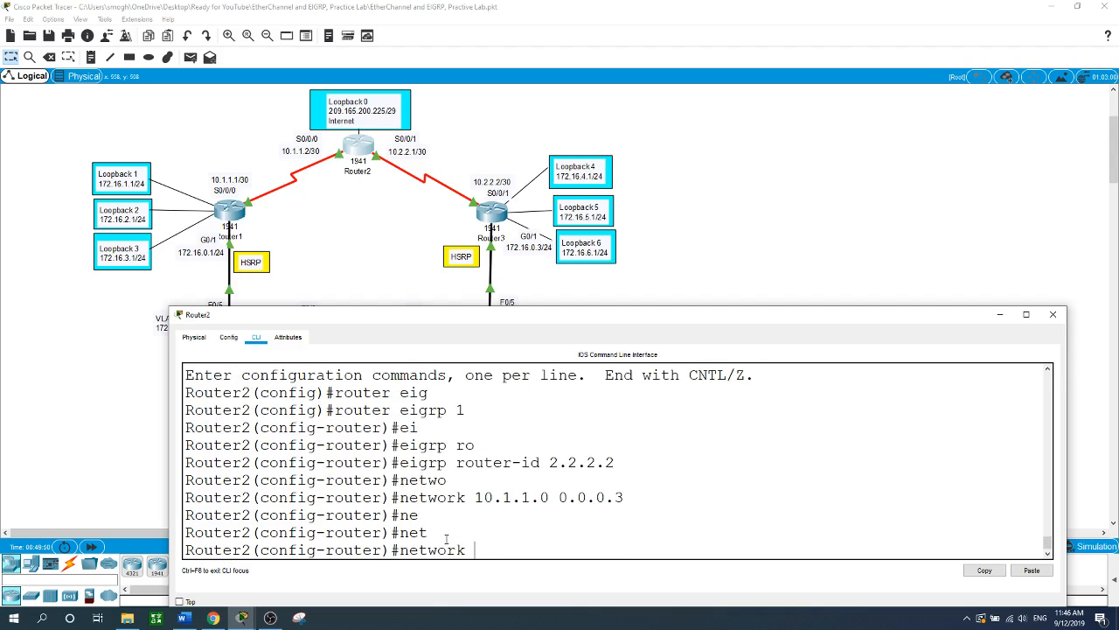
pyautogui.write('10.2.2.0 0.0.0.3')
pyautogui.press('Return')
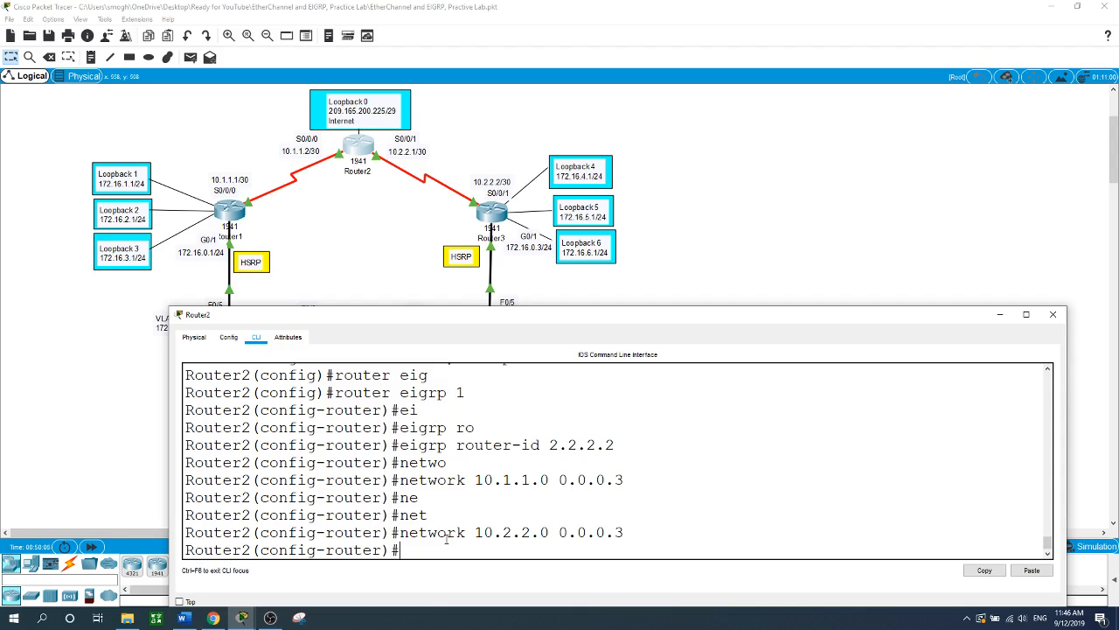
# - Turn off auto-summary, redistribute static routes, and exit EIGRP configuration
pyautogui.write('no au')
pyautogui.press('Tab')
pyautogui.press('Return')
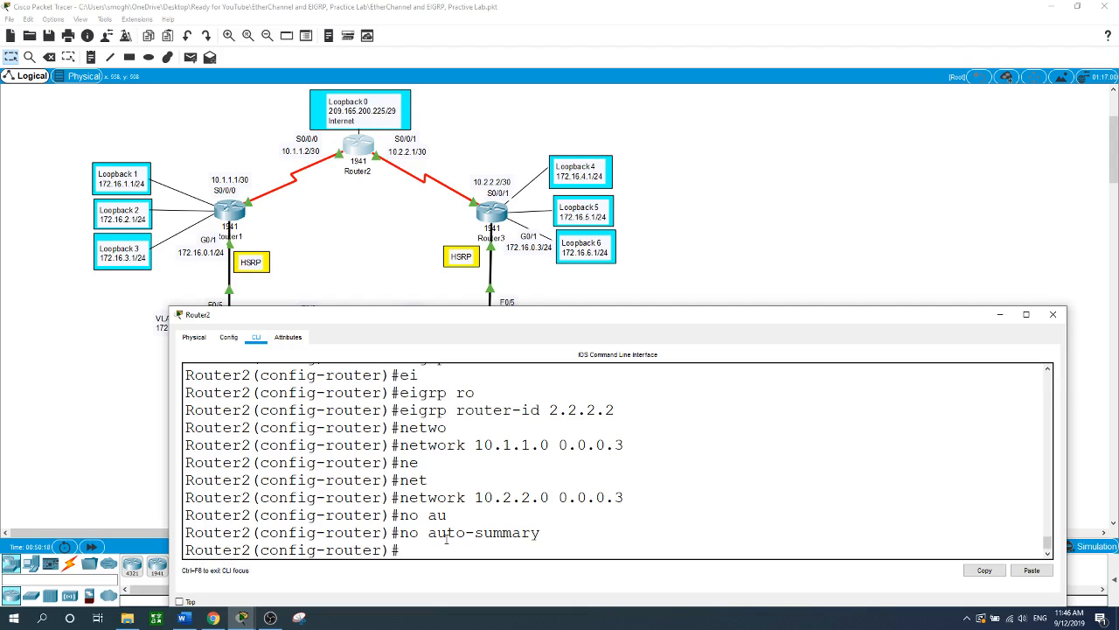
pyautogui.write('ei')
pyautogui.press('BackSpace')
pyautogui.write('di')
pyautogui.press('Tab')
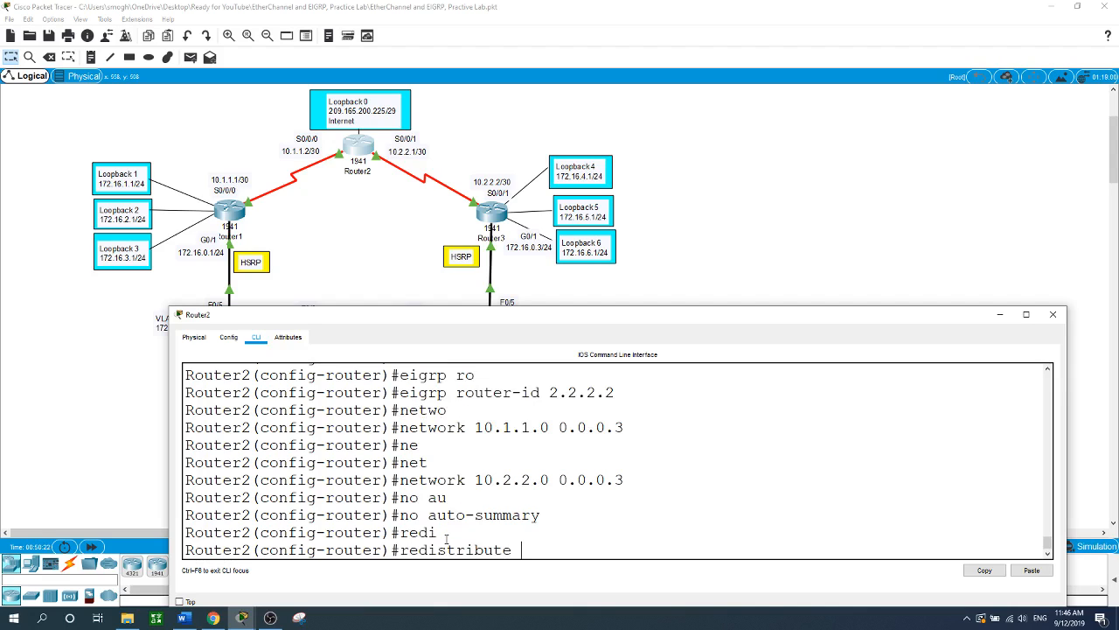
pyautogui.write('st')
pyautogui.press('Tab')
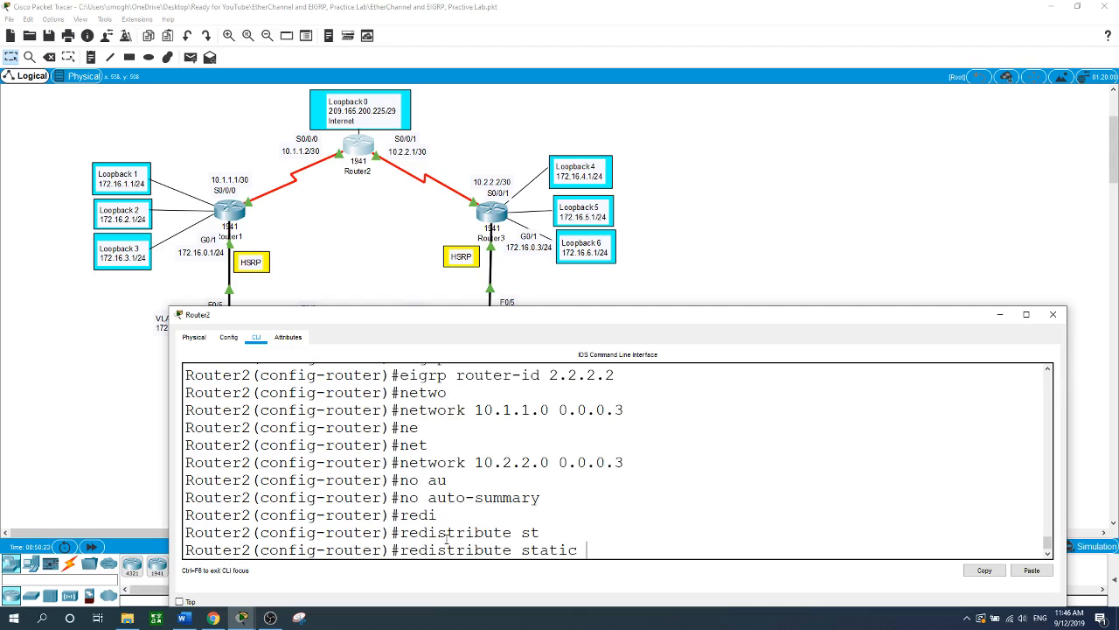
pyautogui.press('Return')
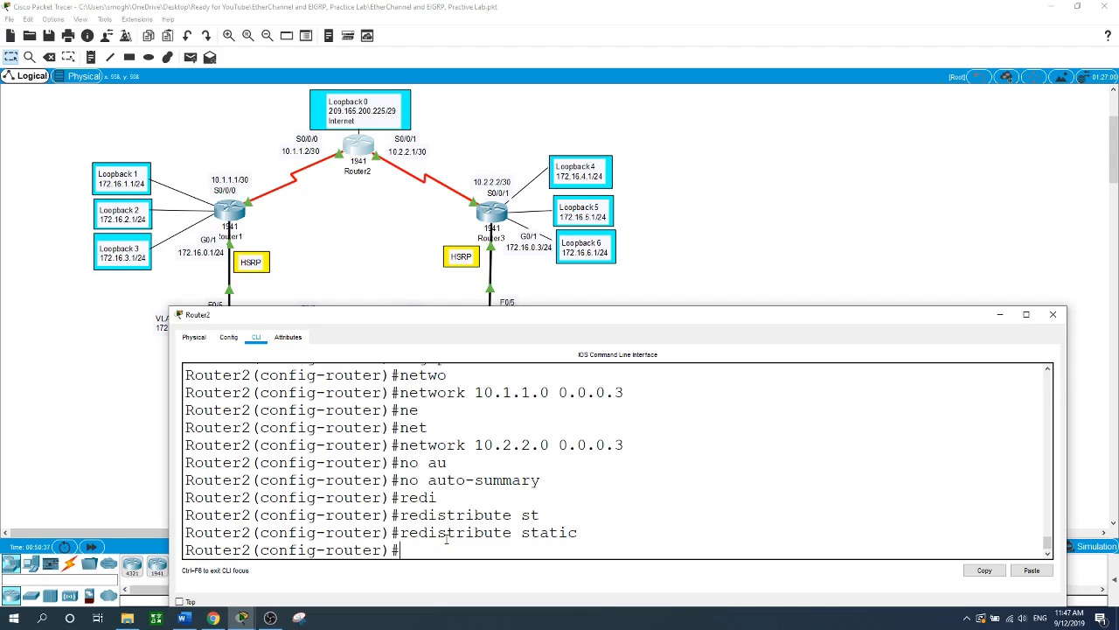
pyautogui.write('exit')
pyautogui.press('Return')
# - Set bandwidth 128 on Router2's serial interface S0/0/0
pyautogui.write('int s')
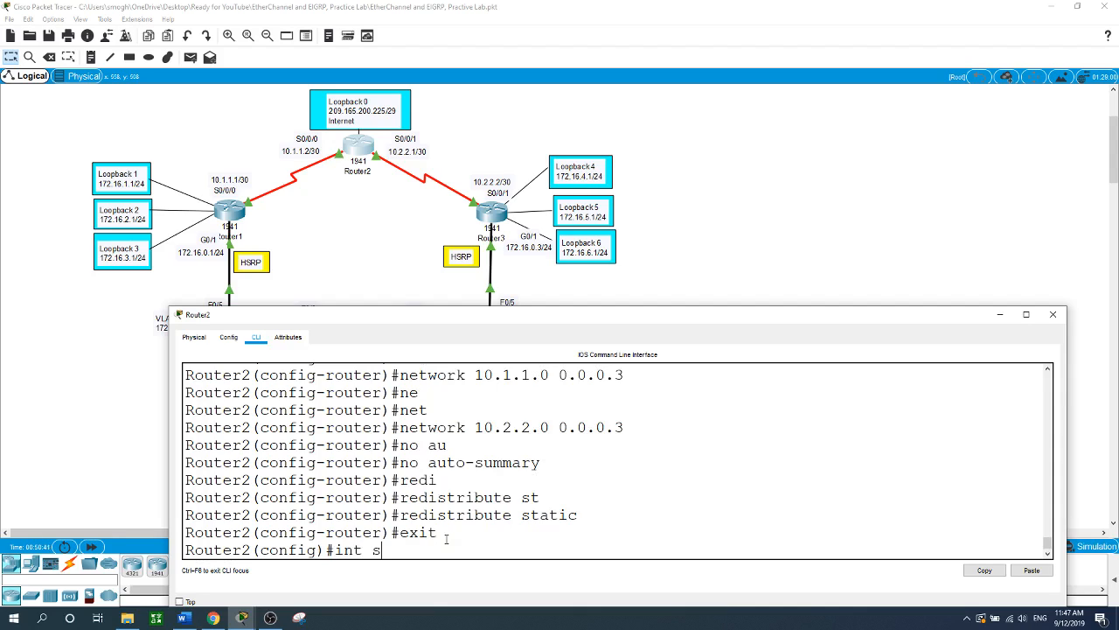
pyautogui.write('0/0/0')
pyautogui.press('Return')
pyautogui.write('ban')
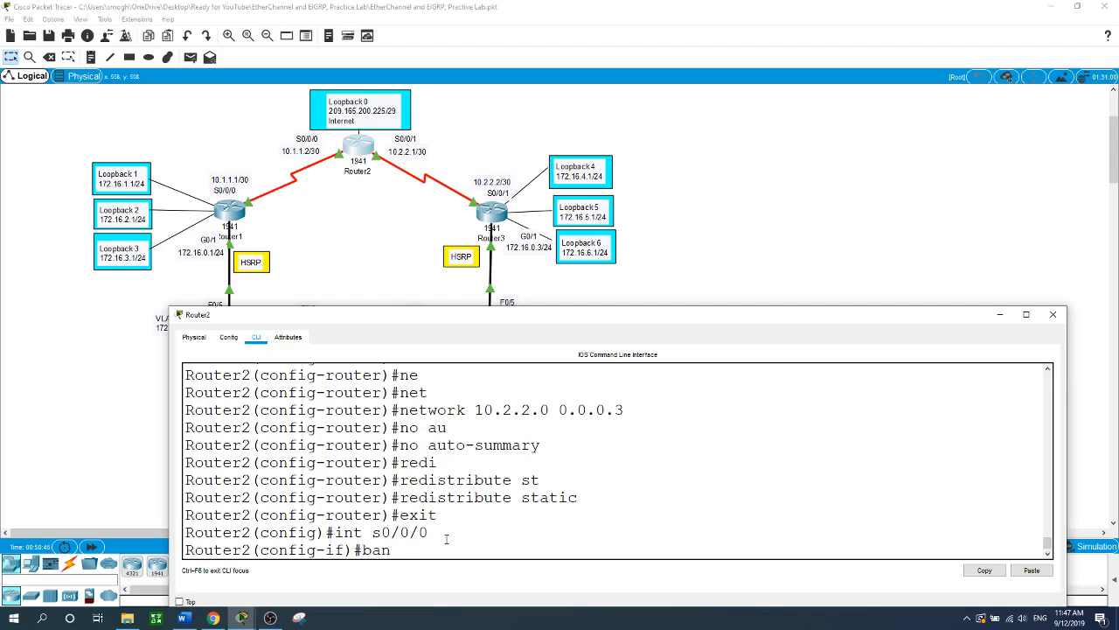
pyautogui.press('Tab')
pyautogui.write('128')
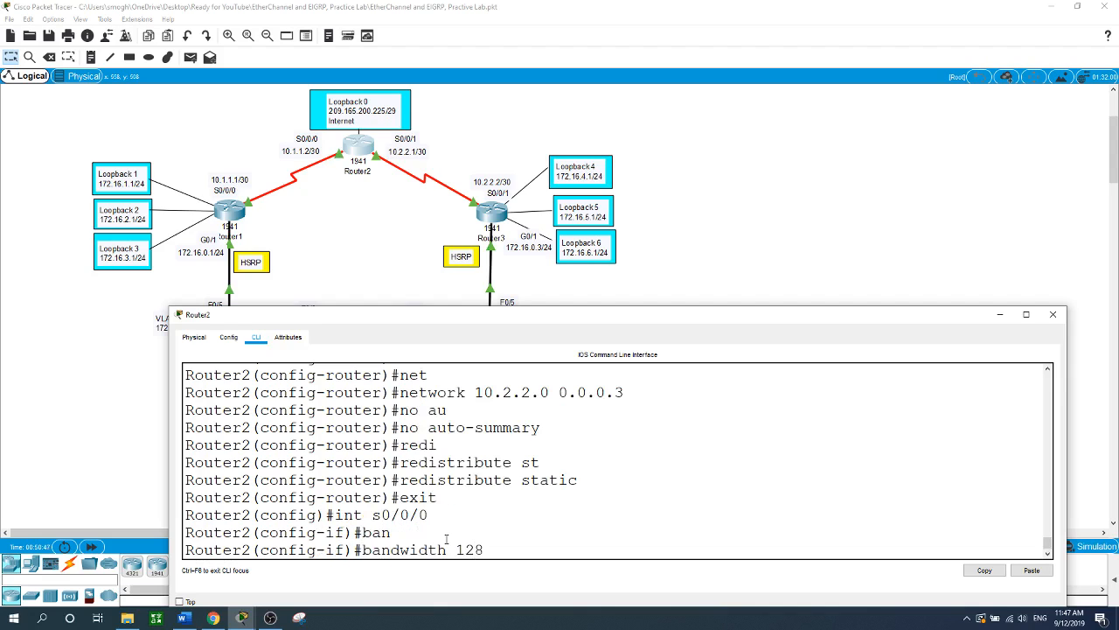
pyautogui.press('Return')
# - Set bandwidth 128 on S0/0/1 and return to global configuration
pyautogui.write('int s')
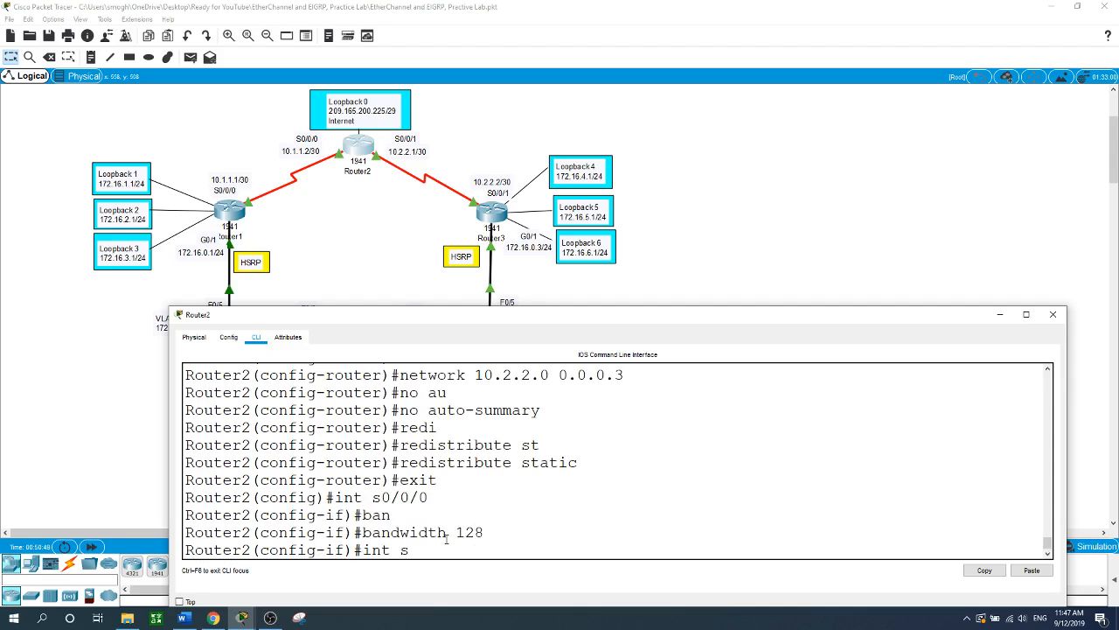
pyautogui.write('0/0/1')
pyautogui.press('Return')
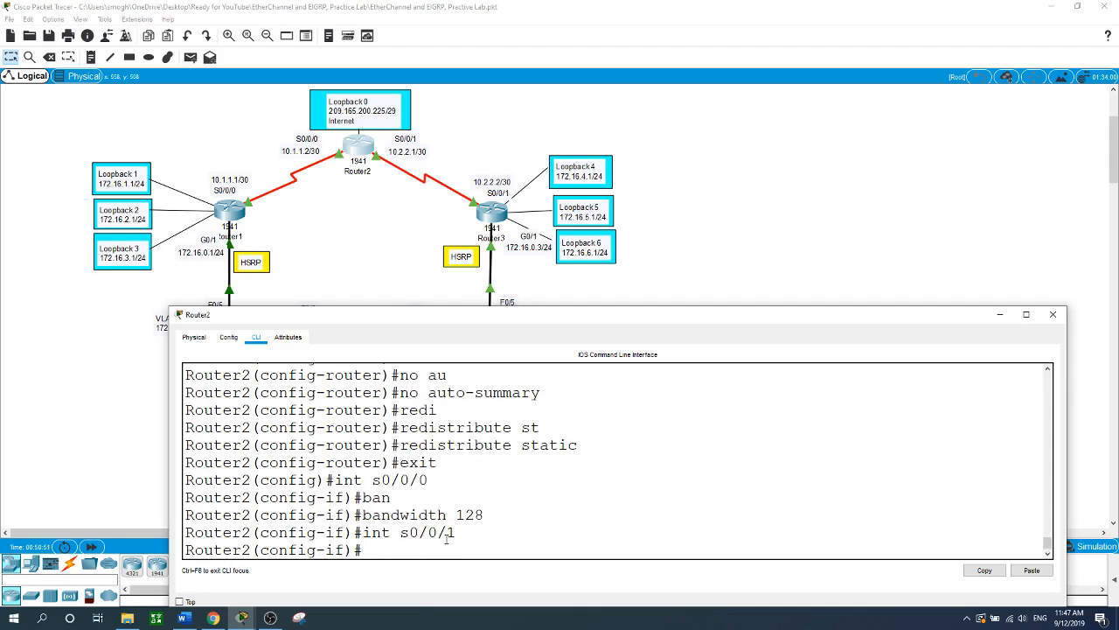
pyautogui.write('ba')
pyautogui.press('Tab')
pyautogui.write('128')
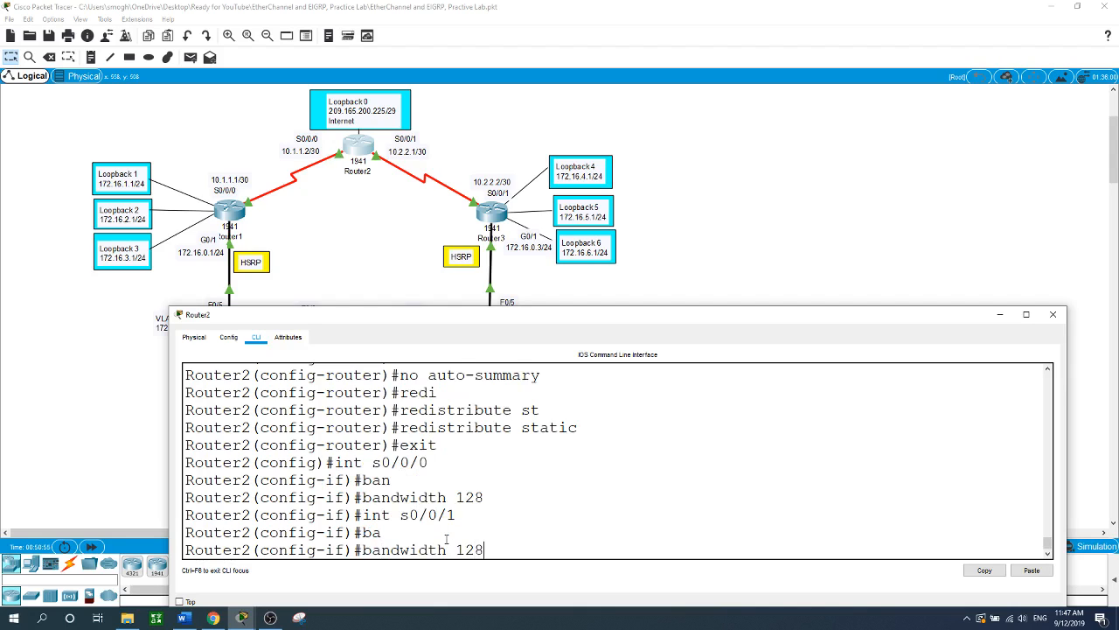
pyautogui.press('Return')
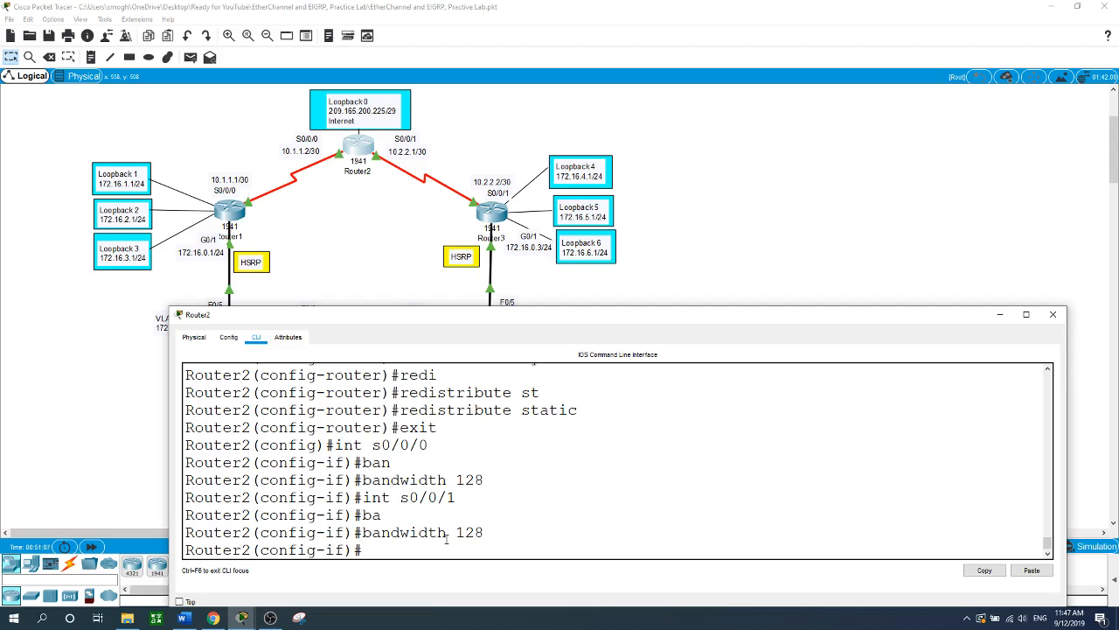
pyautogui.write('exit')
pyautogui.press('Return')
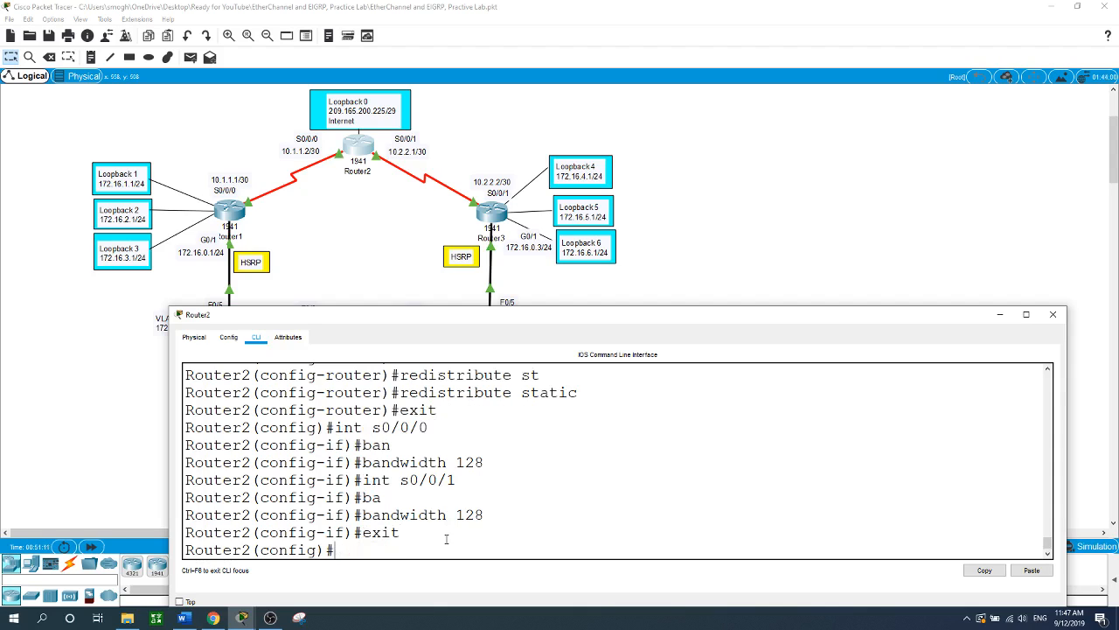
pyautogui.write('key ch')
# - Create key chain EIGRP-KEY with key 1 and set its shared key string
pyautogui.press('Tab')
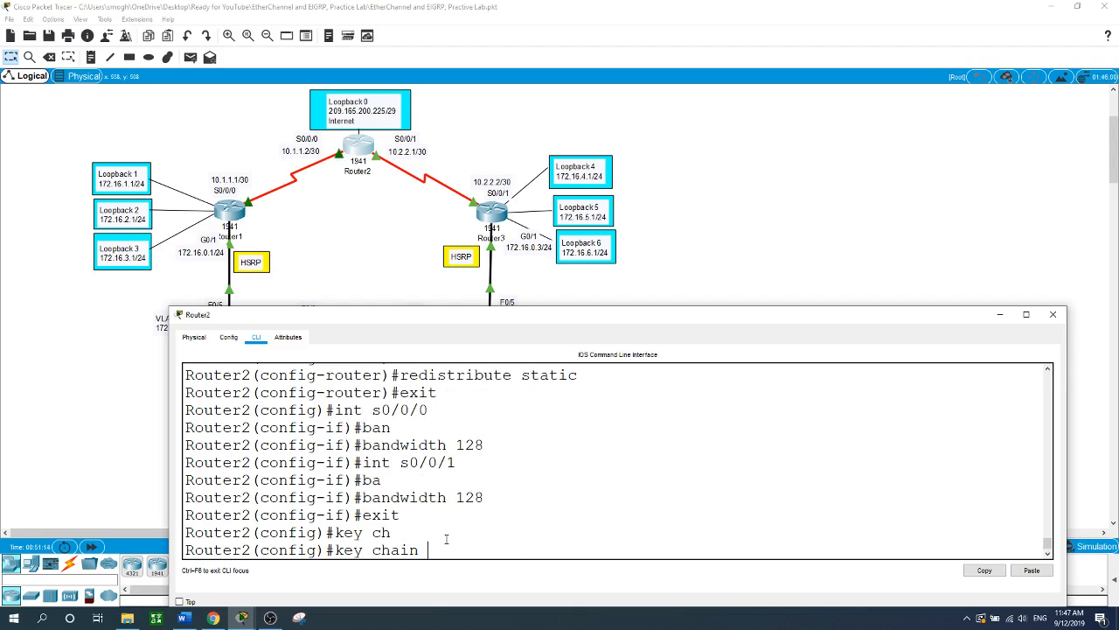
pyautogui.write('EIGRP-KEY')
pyautogui.press('Return')
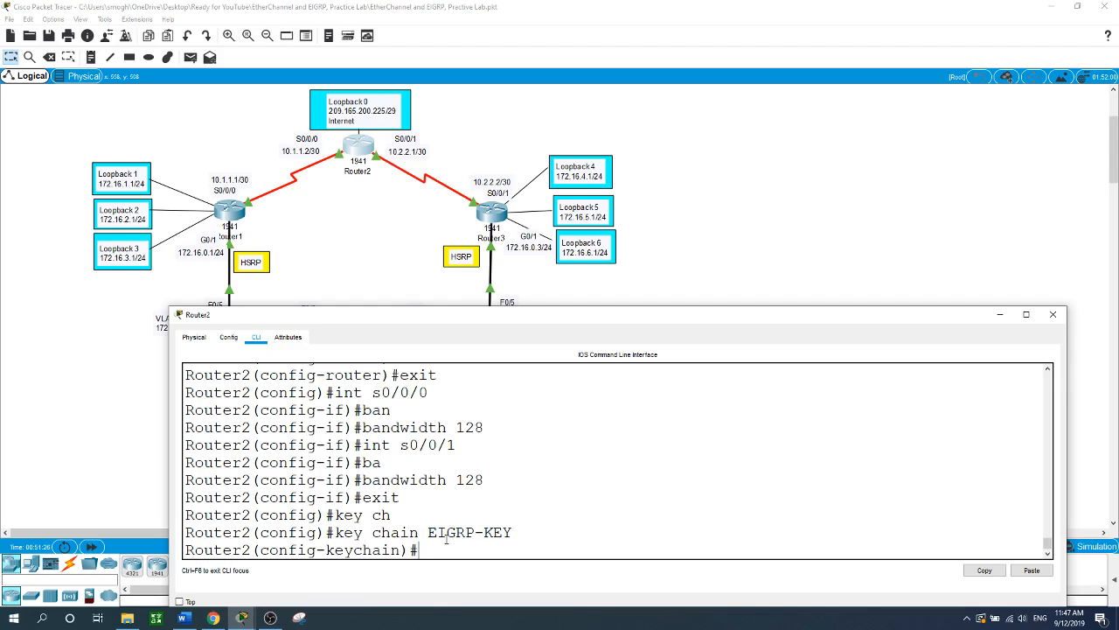
pyautogui.write('ke')
pyautogui.press('Tab')
pyautogui.write('1')
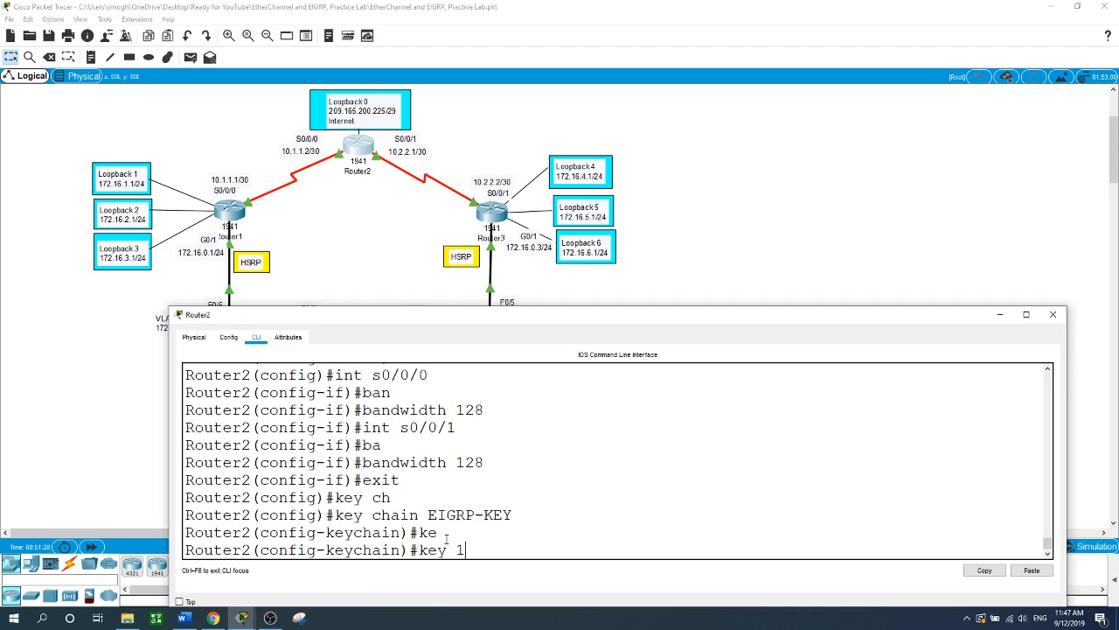
pyautogui.press('Return')
pyautogui.write('keychain-key)#')
pyautogui.press('Tab')
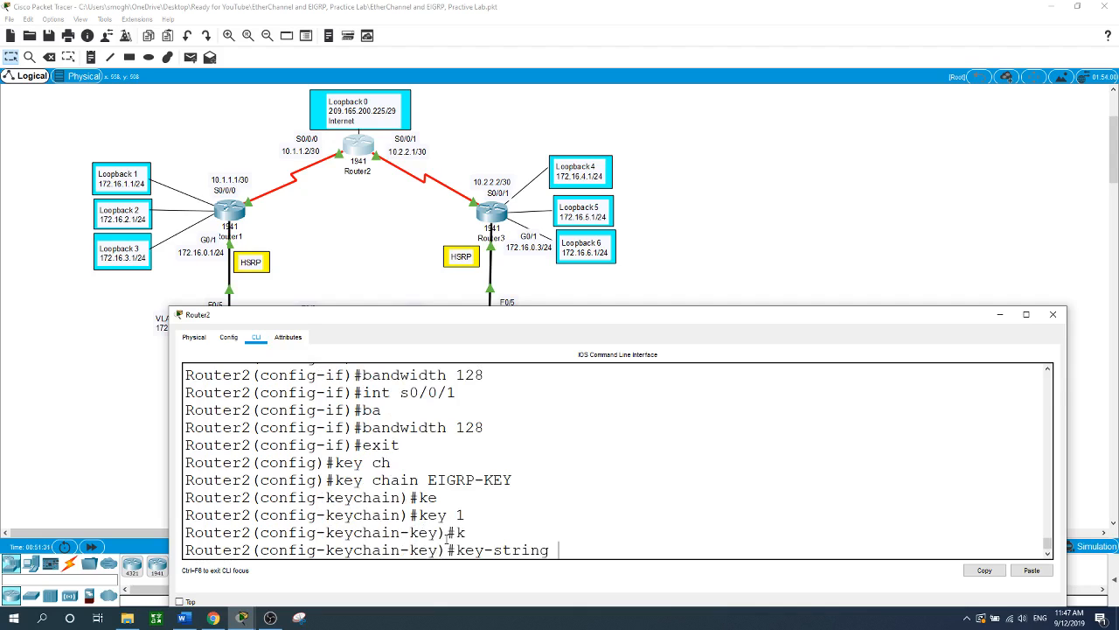
pyautogui.write('cisco')
pyautogui.press('Return')
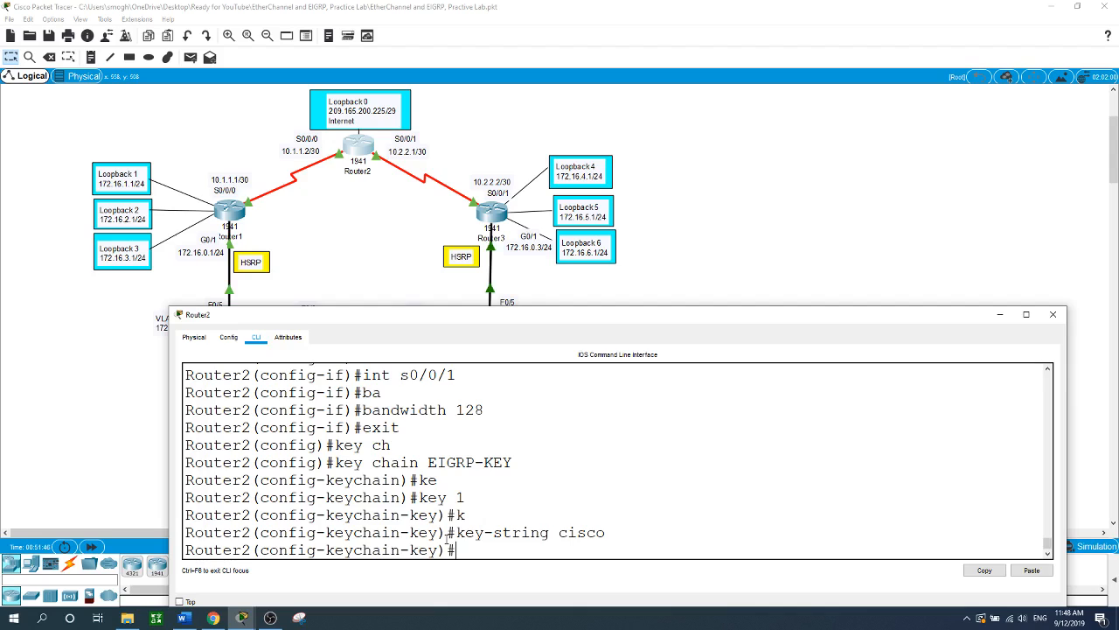
# - Exit the key and key chain configuration back to global configuration mode
pyautogui.write('exit')
pyautogui.press('Return')
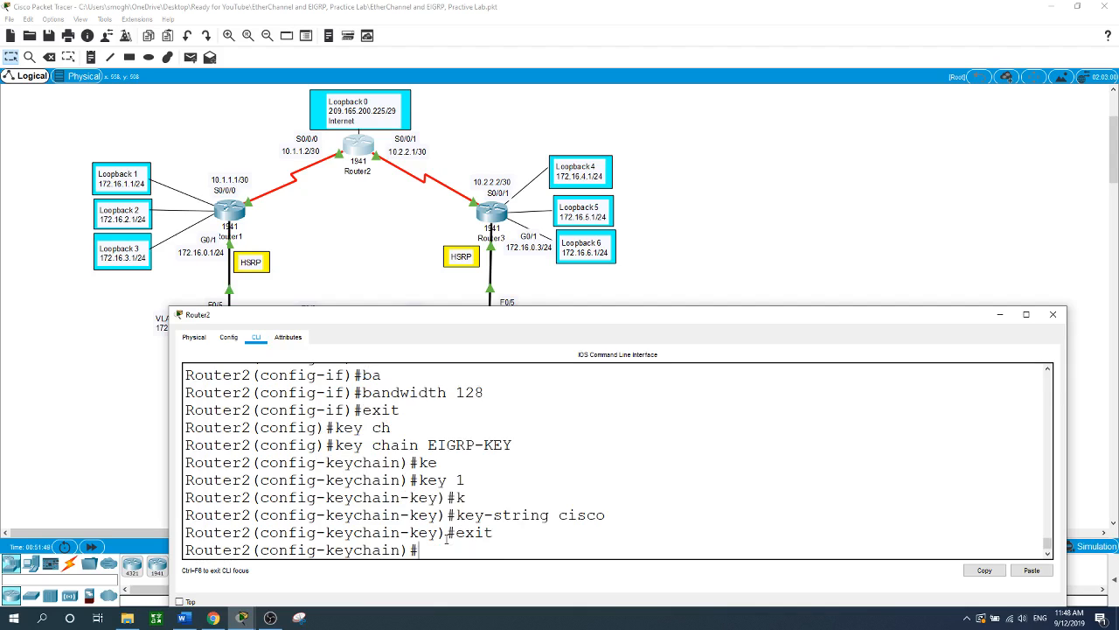
pyautogui.write('e')
pyautogui.press('BackSpace')
pyautogui.write('exit')
pyautogui.press('Return')
pyautogui.write('in')
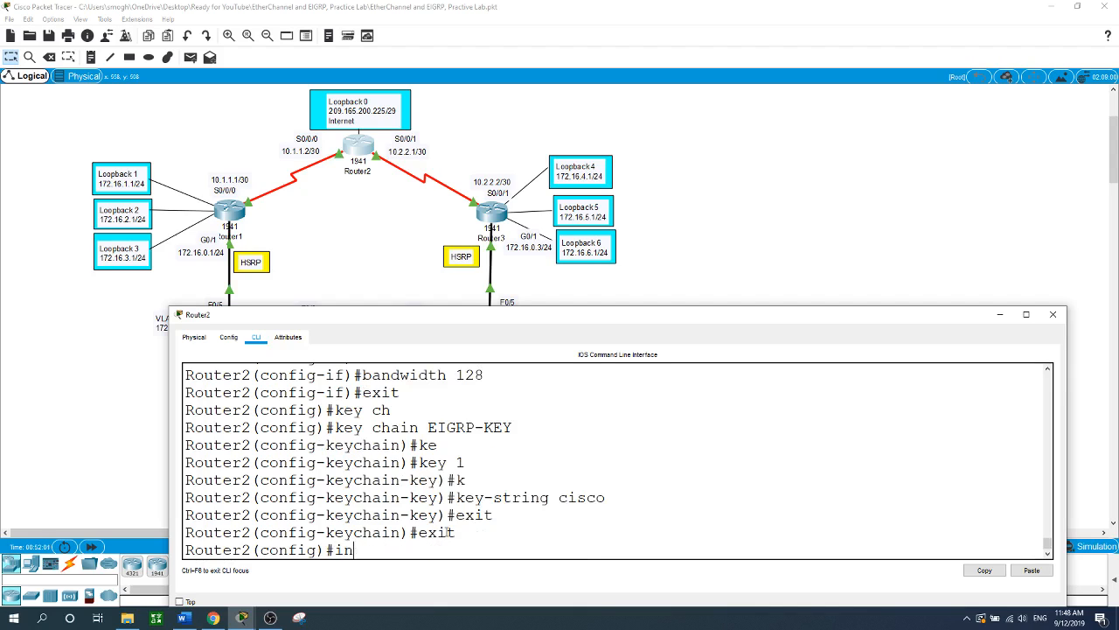
pyautogui.write('t s0/0/0')
# - On S0/0/0, enable MD5 authentication mode for EIGRP 1
pyautogui.press('Return')
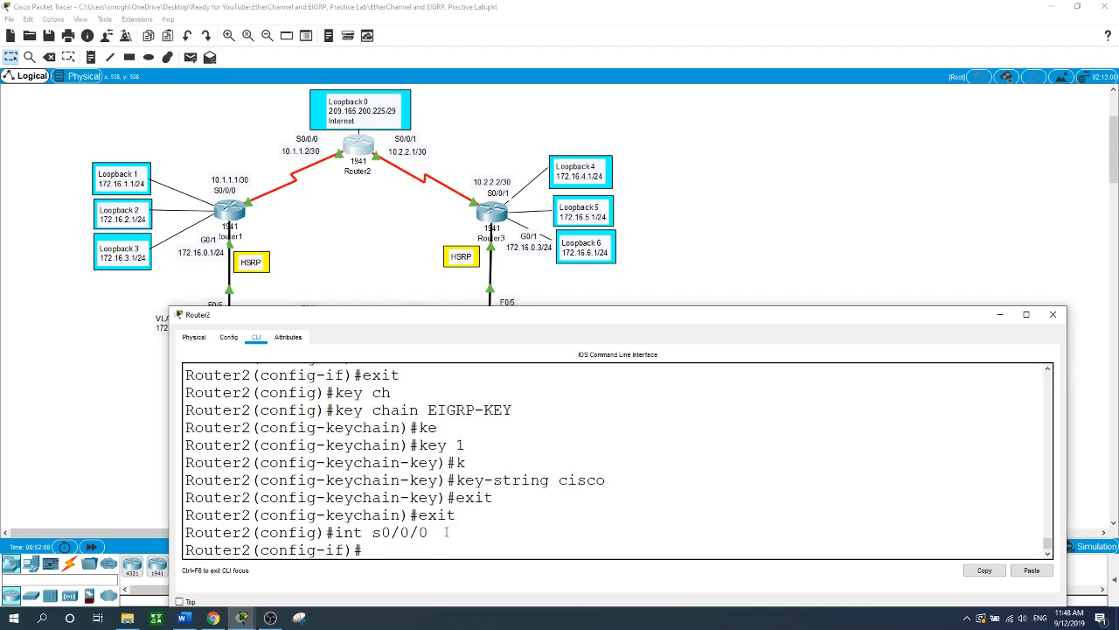
pyautogui.write('ip au')
pyautogui.press('Tab')
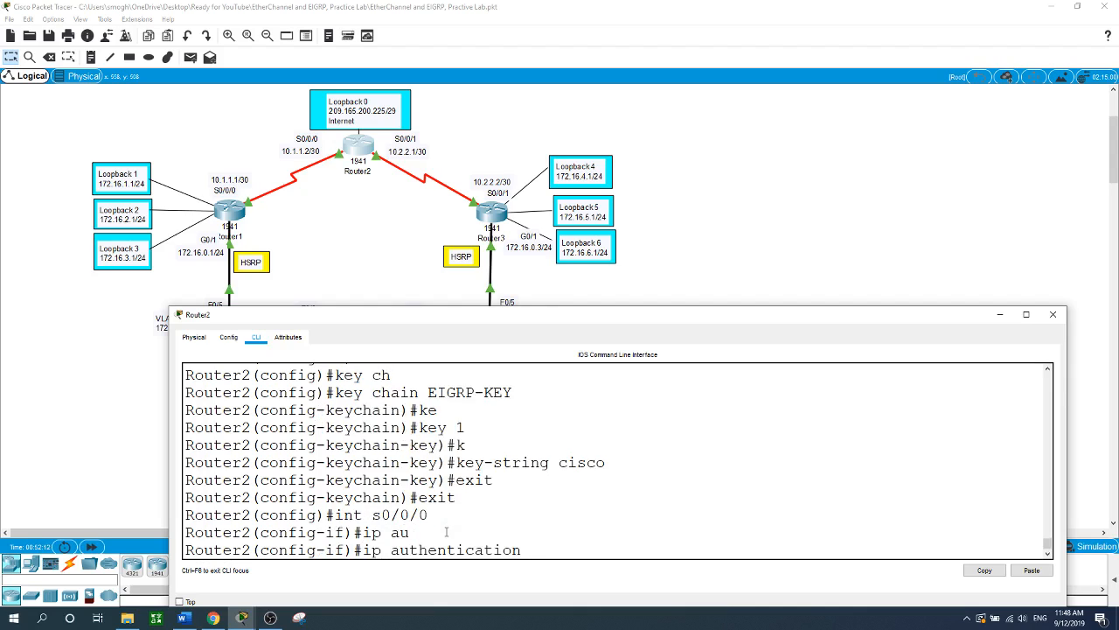
pyautogui.write('mo')
pyautogui.press('Tab')
pyautogui.write('eig')
pyautogui.press('Tab')
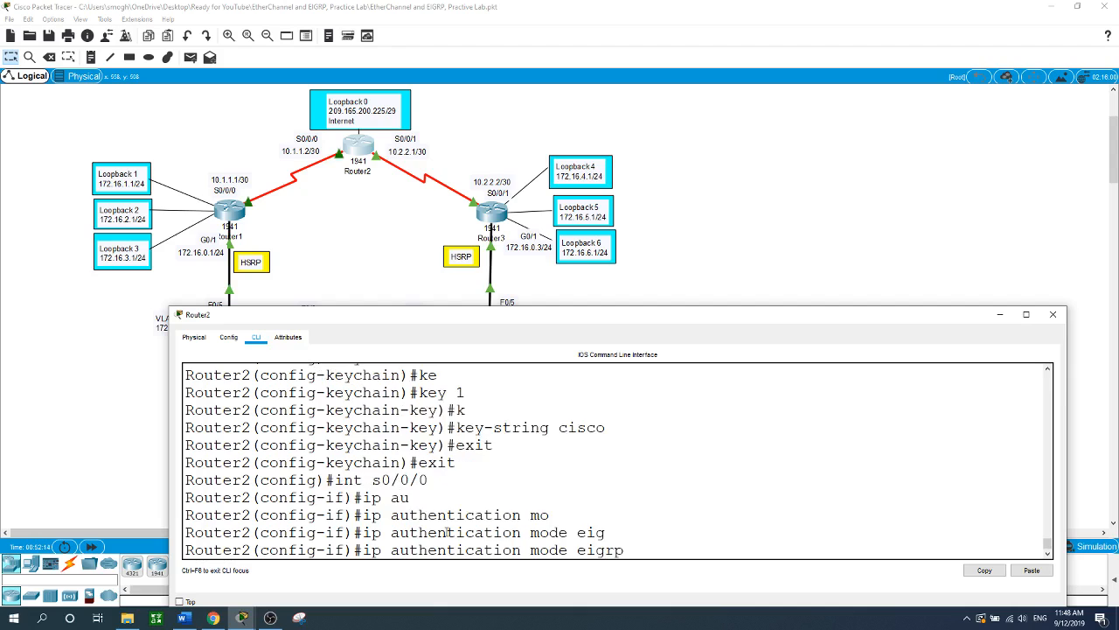
pyautogui.write('1?')
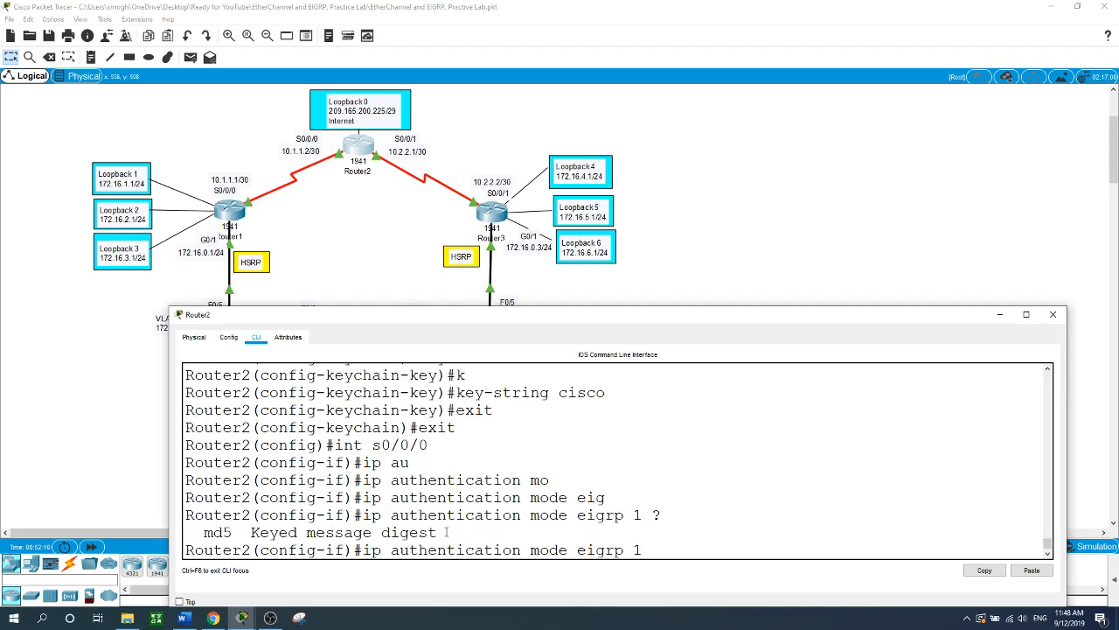
pyautogui.write('md')
pyautogui.press('Tab')
pyautogui.press('Return')
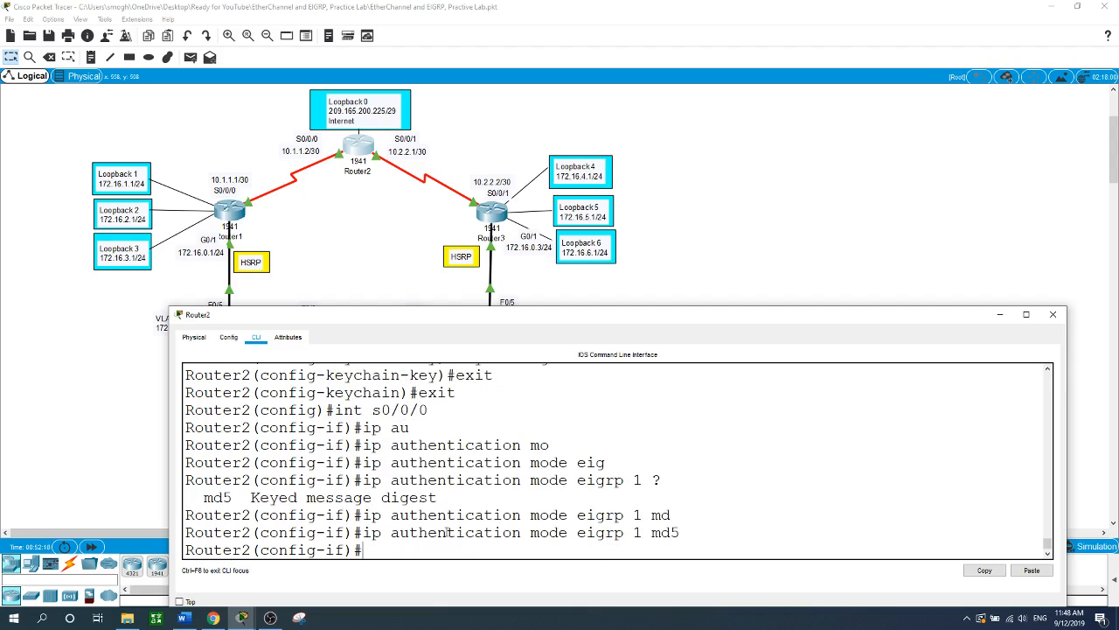
# - Attach key chain EIGRP-KEY to EIGRP 1 on S0/0/0 and return to the topology
pyautogui.write('ip aut')
pyautogui.press('Tab')
pyautogui.write('ke')
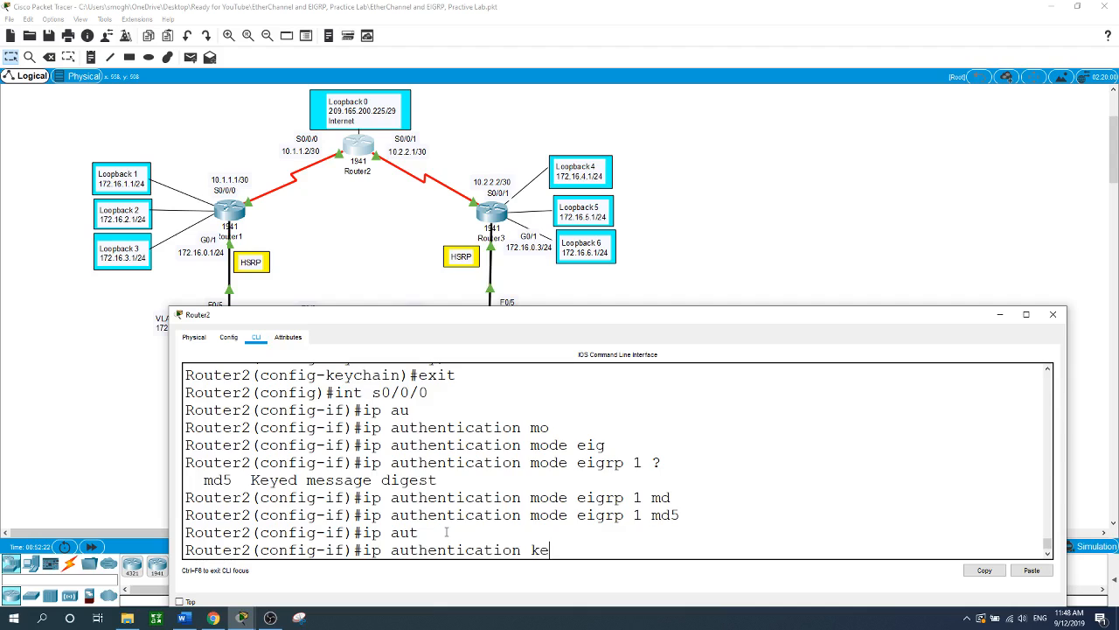
pyautogui.press('Tab')
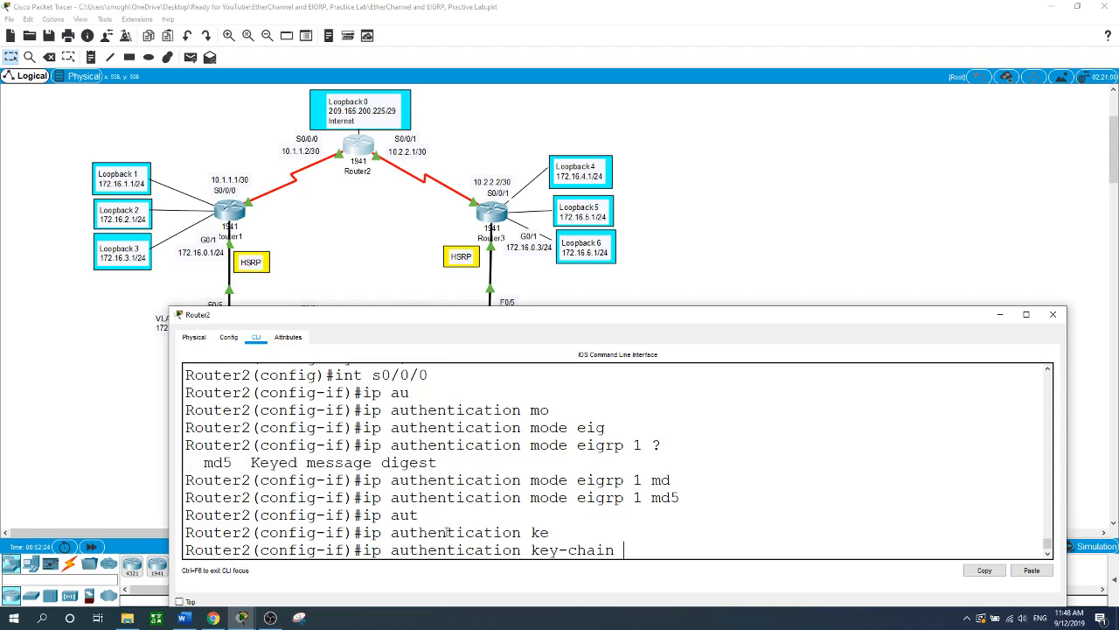
pyautogui.write('ei')
pyautogui.press('Tab')
pyautogui.write('grp 1 ')
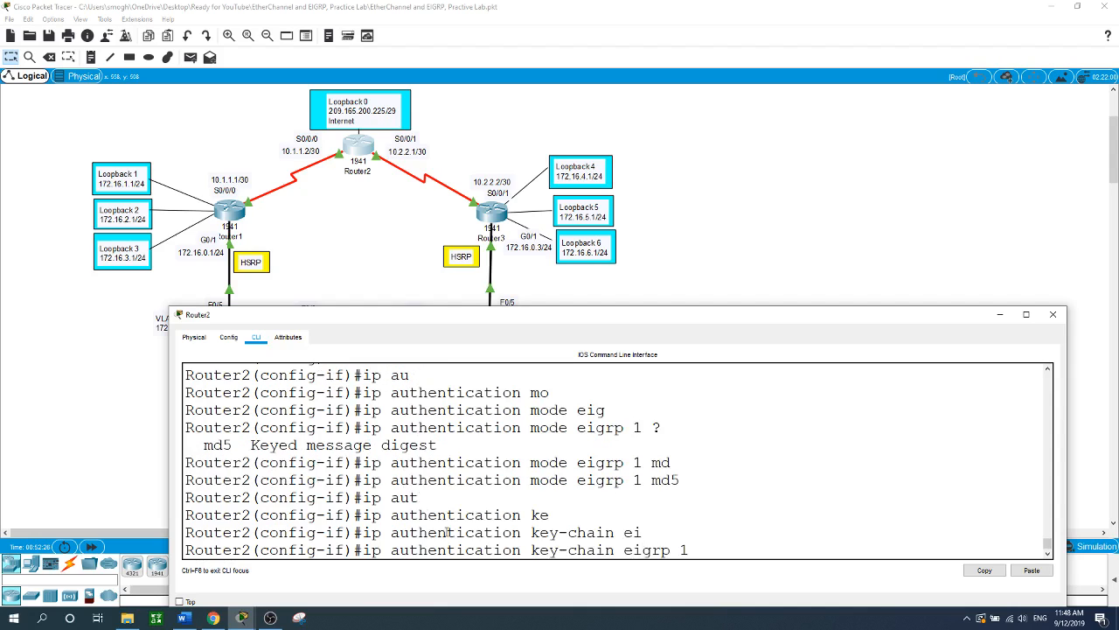
pyautogui.write('EIGRP-KEY')
pyautogui.press('Return')
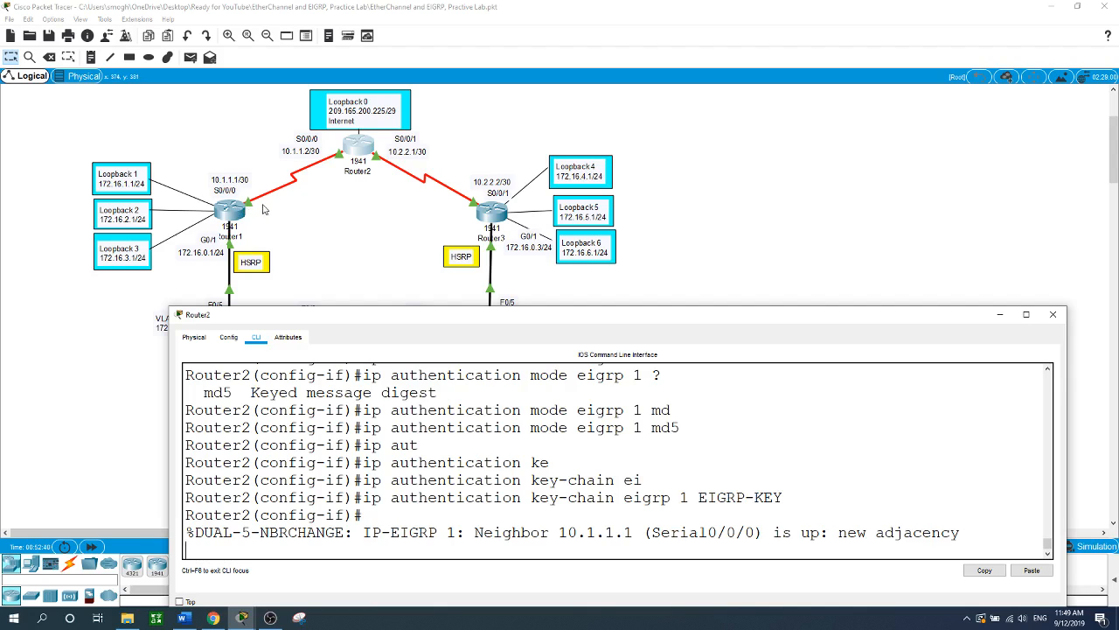
pyautogui.click(907, 173)
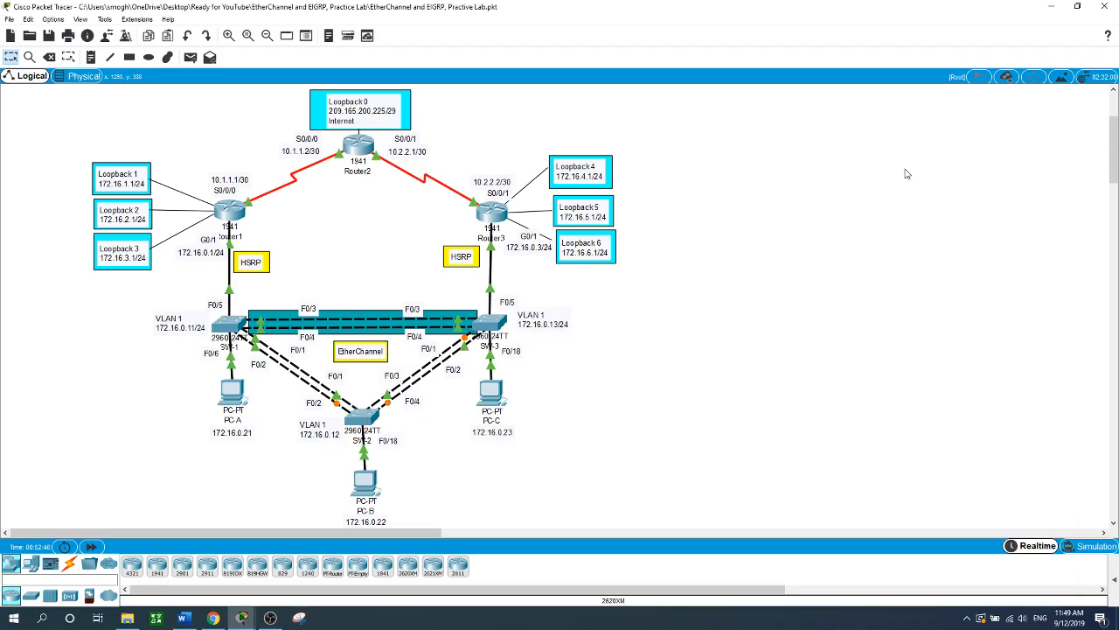
# - Open Router3's console and enter privileged and global configuration mode
pyautogui.scroll(-3, 906, 174)
pyautogui.scroll(3, 831, 393)
pyautogui.scroll(2, 816, 364)
pyautogui.scroll(-3, 817, 364)
pyautogui.scroll(1, 815, 363)
pyautogui.click(500, 221)
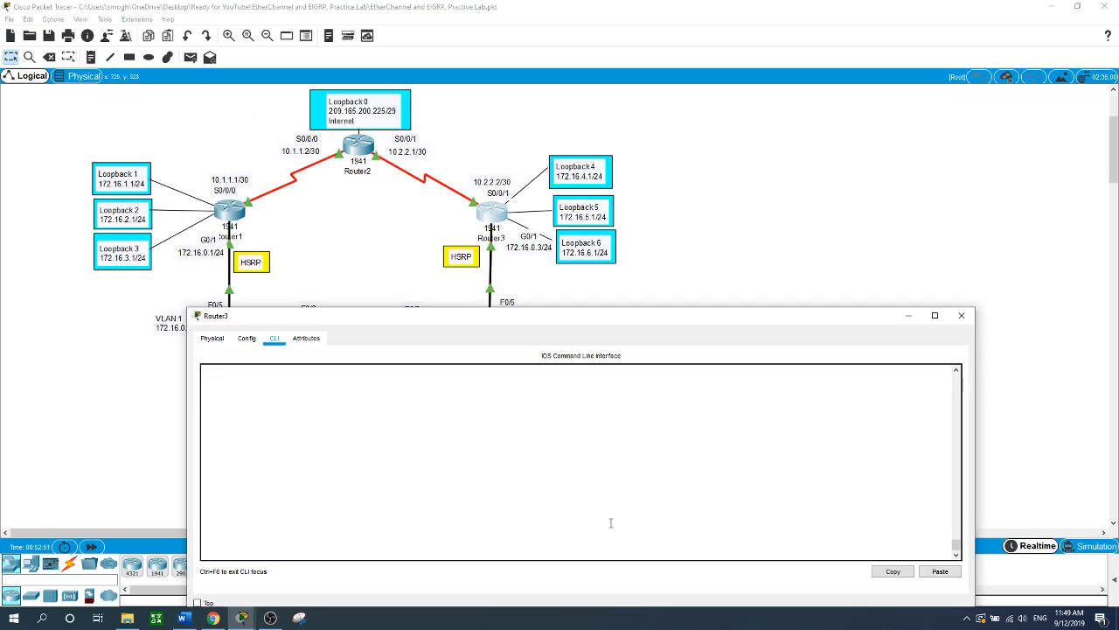
pyautogui.press('Return')
pyautogui.write('en')
pyautogui.press('Return')
pyautogui.write('conf t')
pyautogui.press('Return')
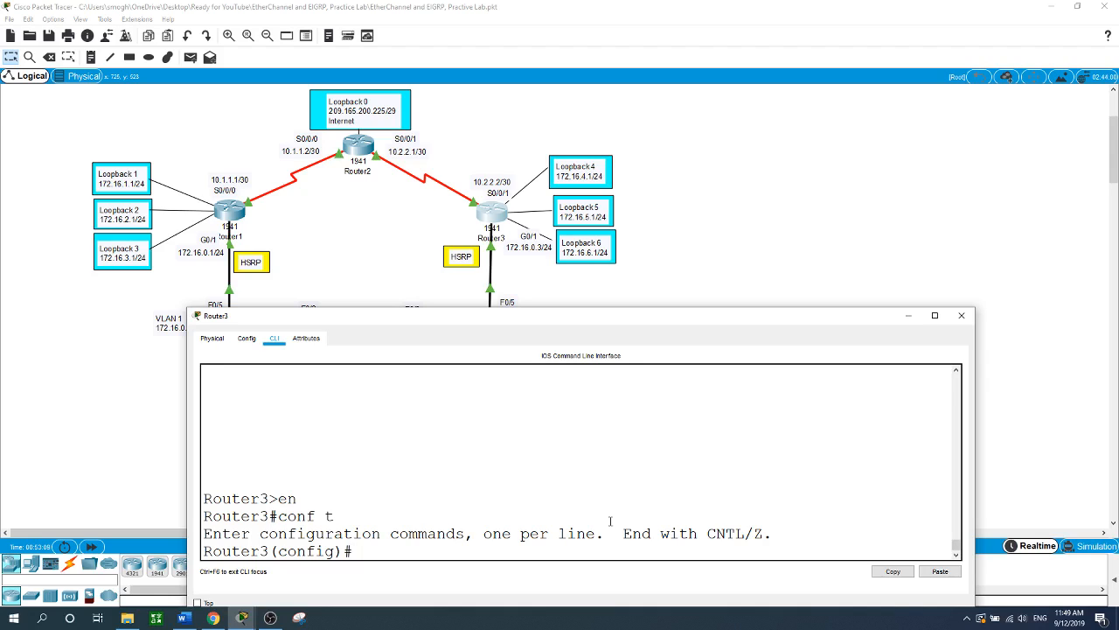
# - Create EIGRP process 1 on Router3
pyautogui.write('rou')
pyautogui.press('Tab')
pyautogui.write('ei')
pyautogui.press('Tab')
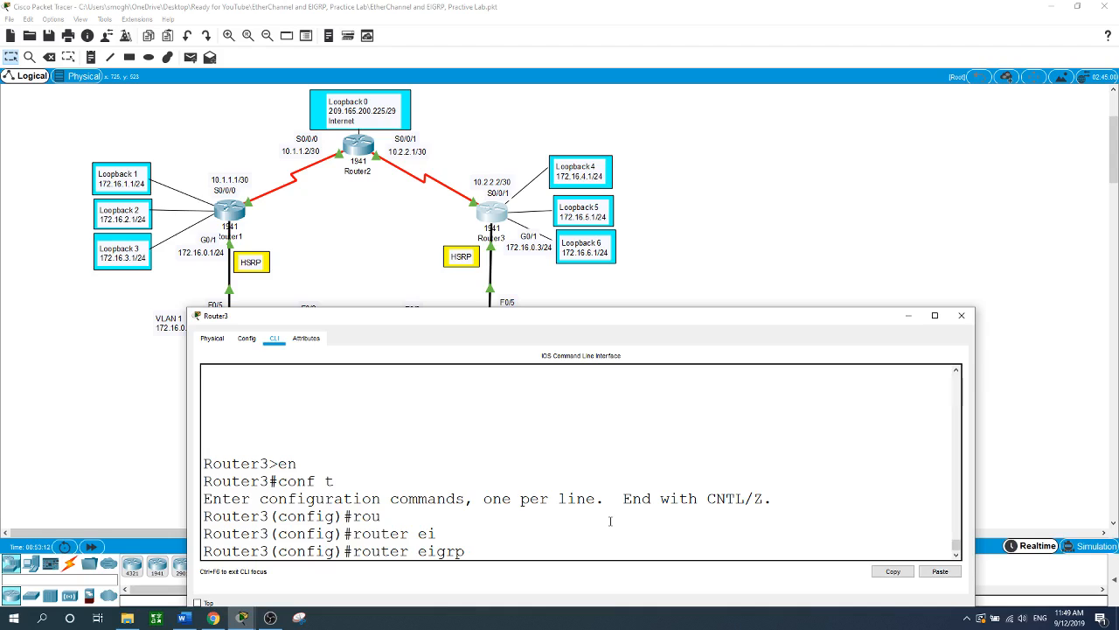
pyautogui.write('?')
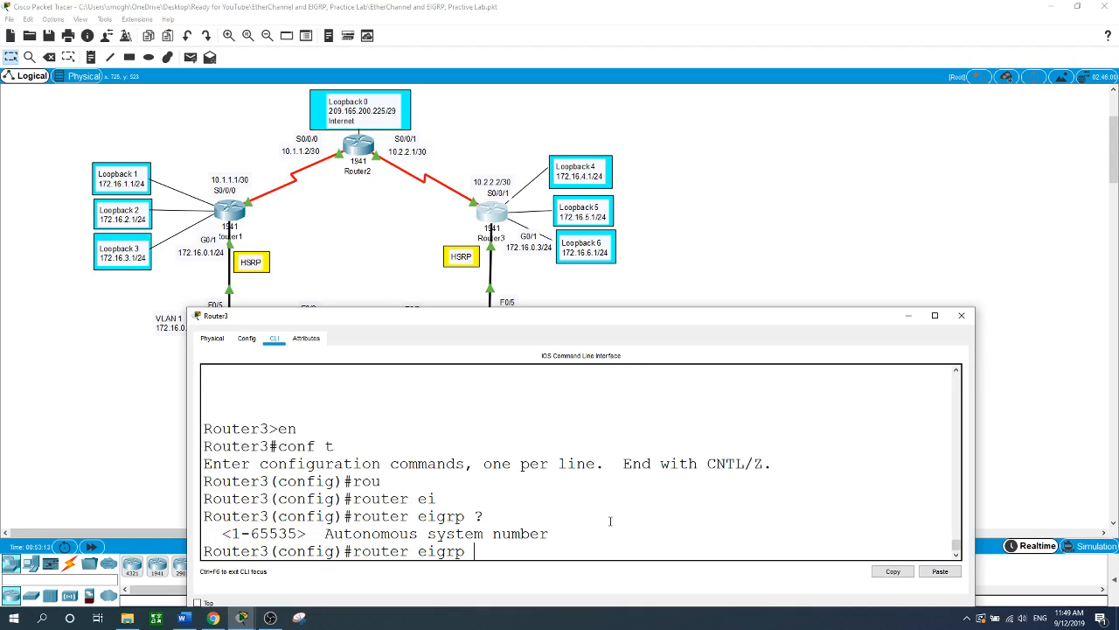
pyautogui.write('1')
pyautogui.press('Return')
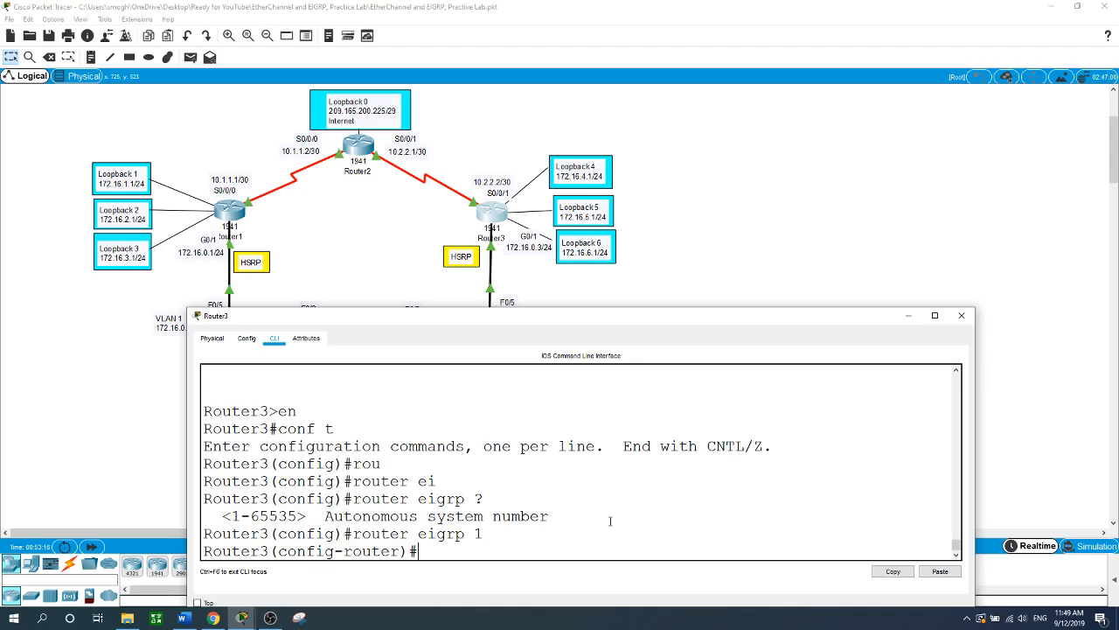
# - Set Router3's EIGRP router ID to 3.3.3.3
pyautogui.write('ei')
pyautogui.press('Tab')
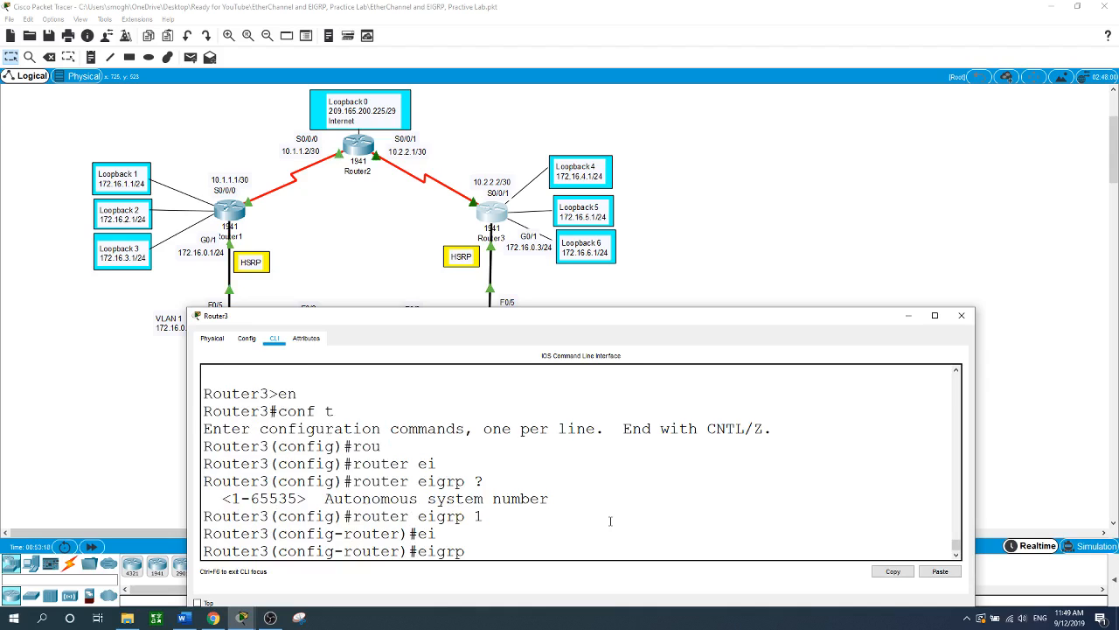
pyautogui.write('r')
pyautogui.press('Tab')
pyautogui.write('3.3.3.3')
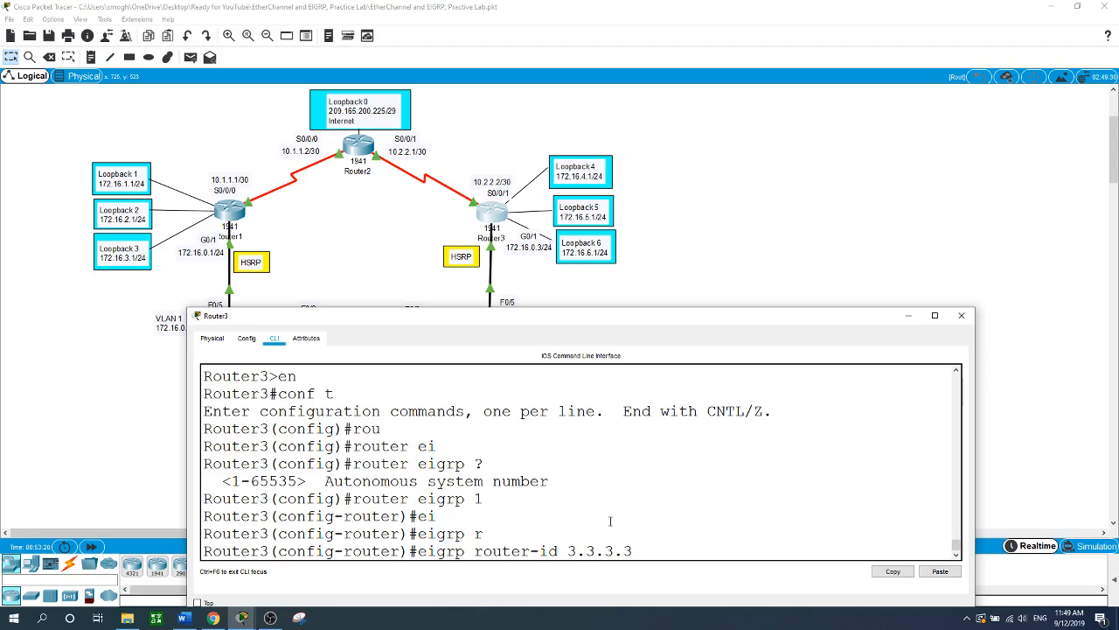
pyautogui.press('Return')
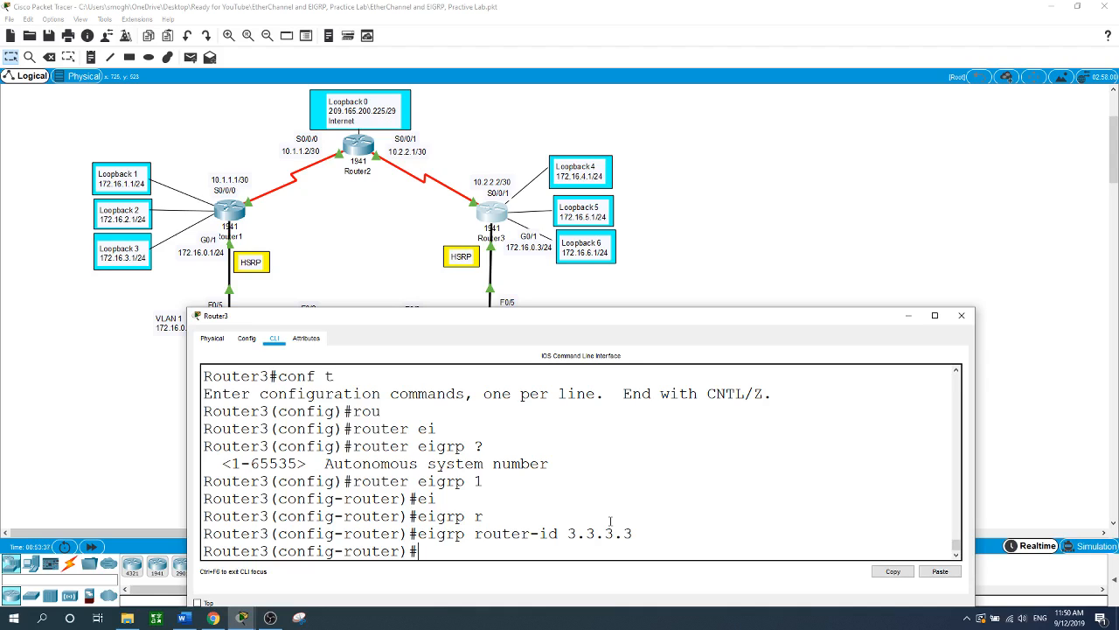
pyautogui.write('ne')
pyautogui.press('Tab')
# - Advertise 10.2.2.0 0.0.0.3 and 172.16.0.0 0.0.0.255 in Router3's EIGRP
pyautogui.write('t')
pyautogui.press('Tab')
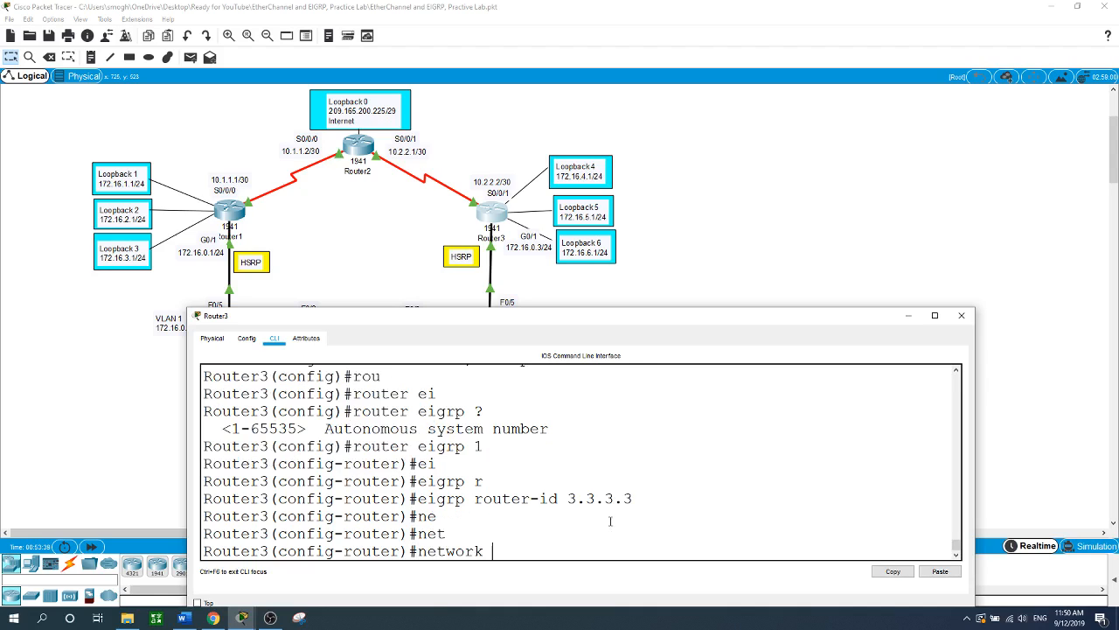
pyautogui.write('10.2.2.0 0.0.0.3')
pyautogui.press('Return')
pyautogui.press('Return')
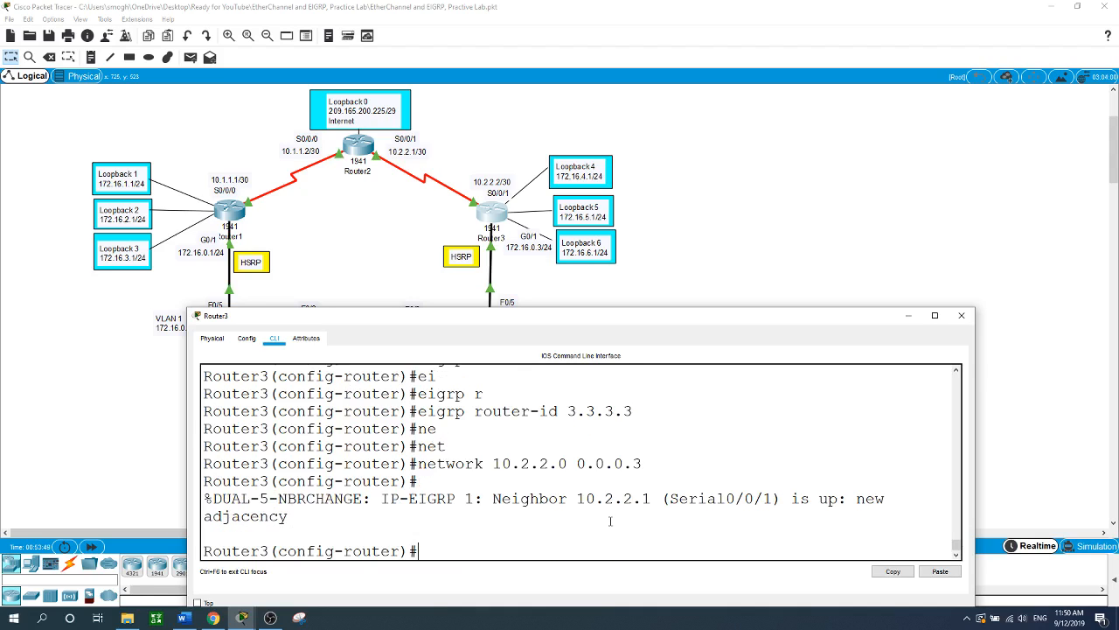
pyautogui.write('ent')
pyautogui.press('Tab')
pyautogui.press('BackSpace')
pyautogui.press('BackSpace')
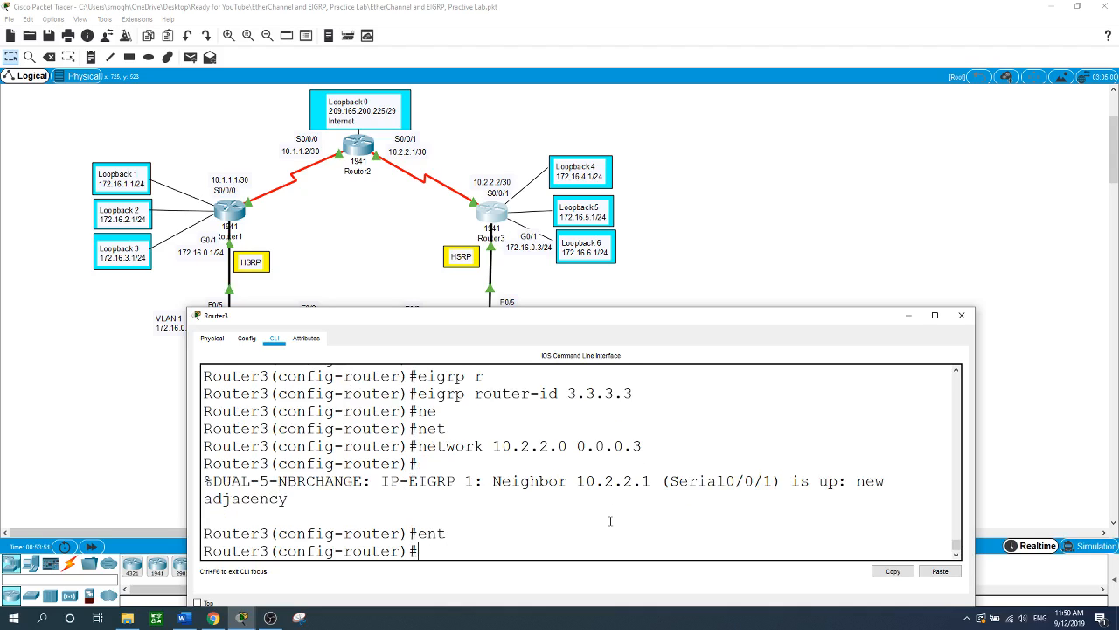
pyautogui.write('net')
pyautogui.press('Tab')
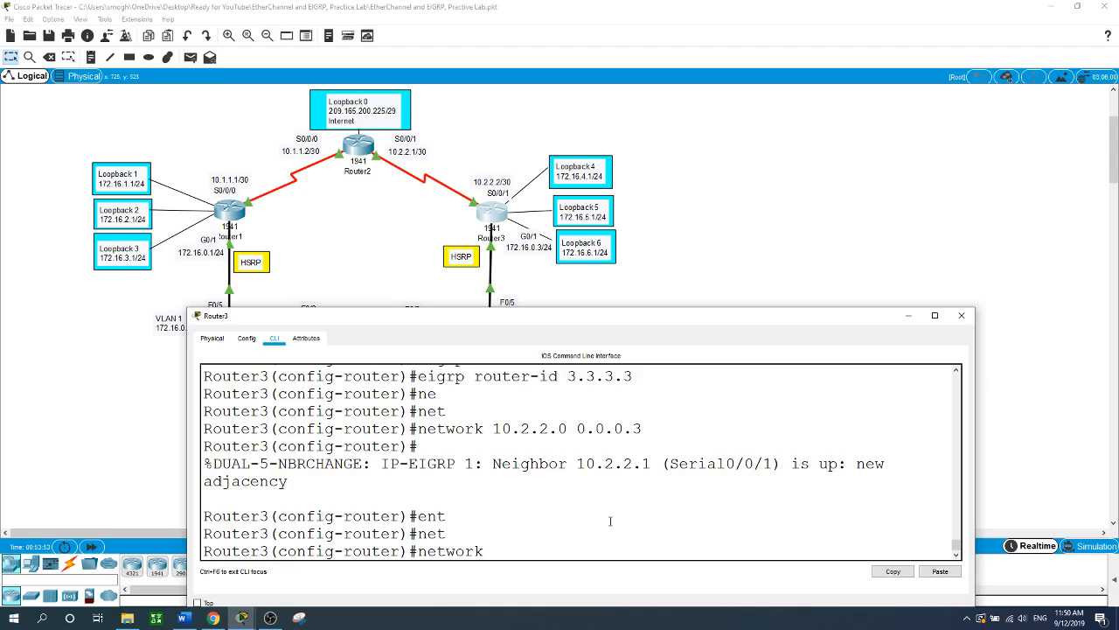
pyautogui.write('172.16.0.0 0.0.0.255')
pyautogui.press('Return')
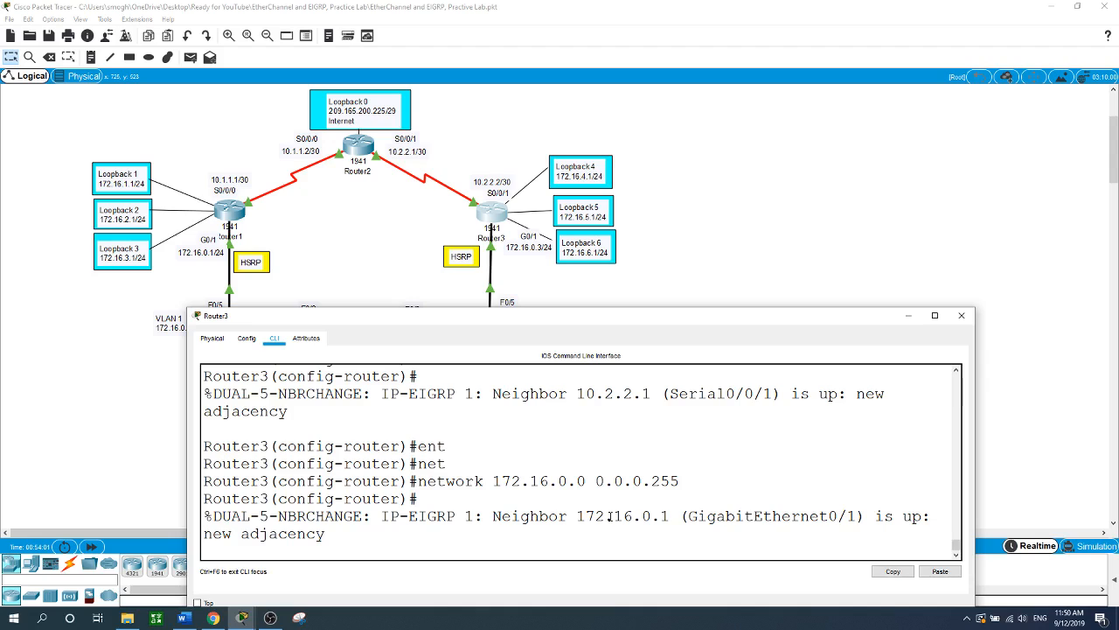
pyautogui.press('Return')
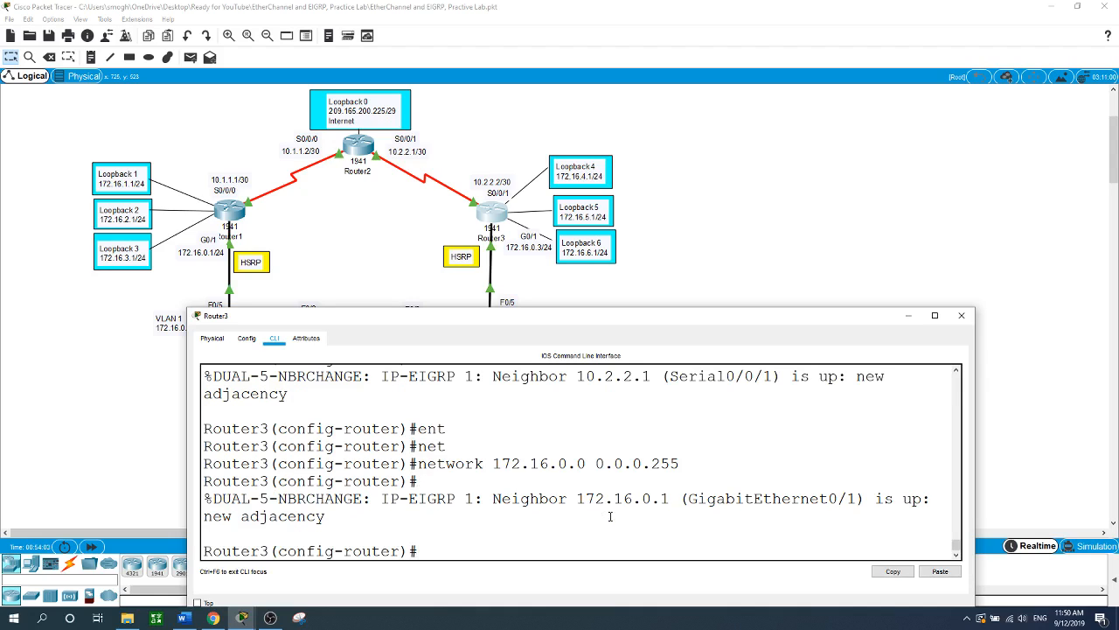
# - Add EIGRP networks 172.16.4.0, 172.16.5.0 and 172.16.6.0 with wildcard 0.0.0.255
pyautogui.write('net')
pyautogui.press('Tab')
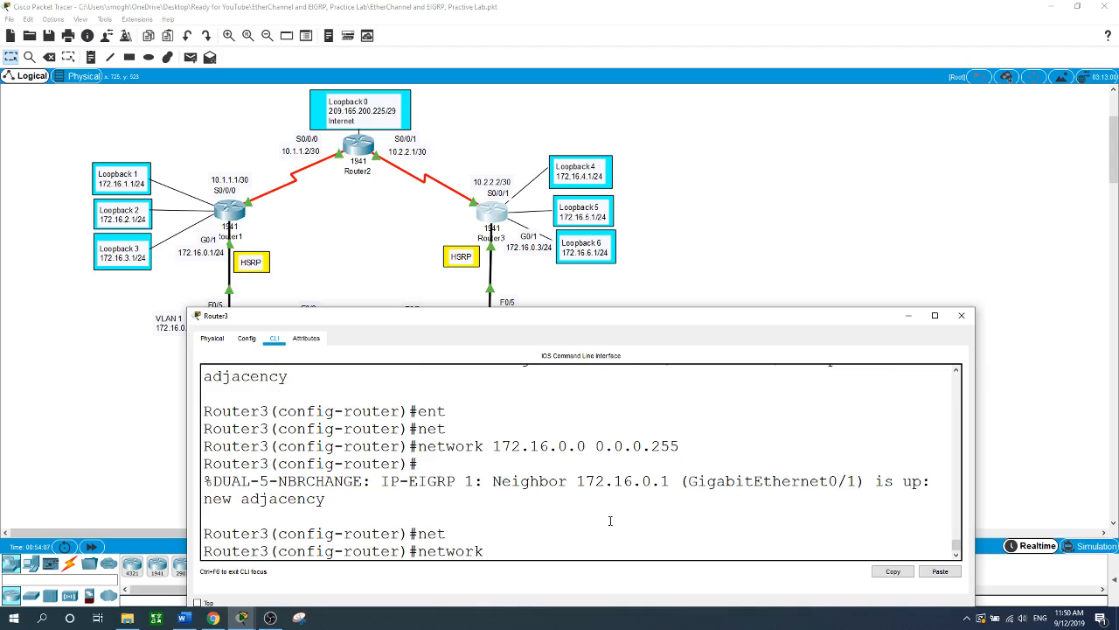
pyautogui.write('172.16.4.0 0.0.0.255')
pyautogui.press('Return')
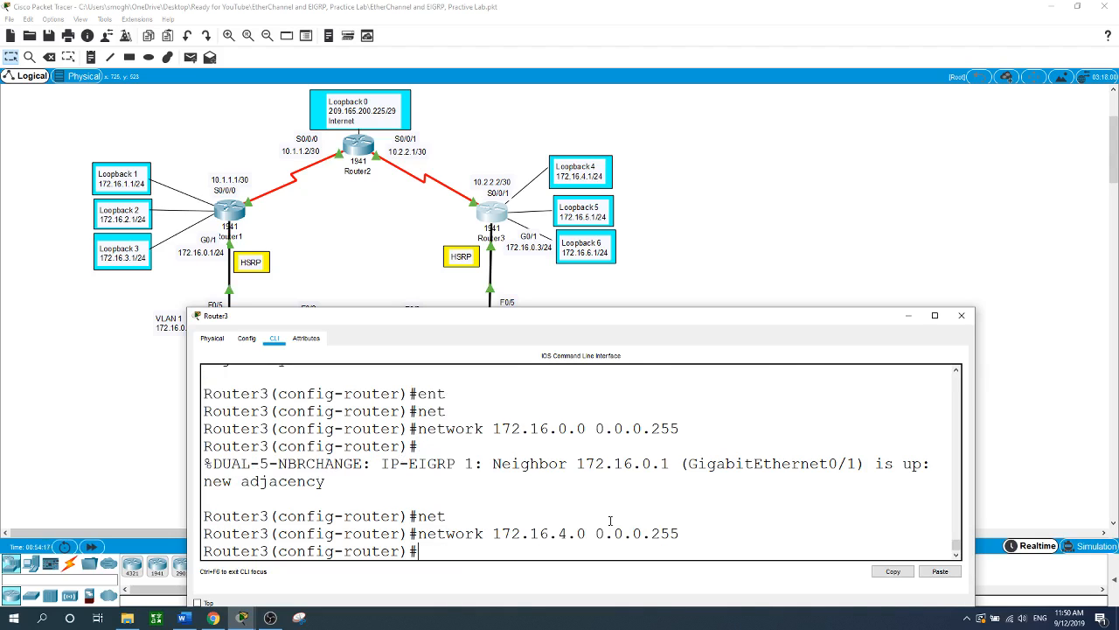
pyautogui.press('Up')
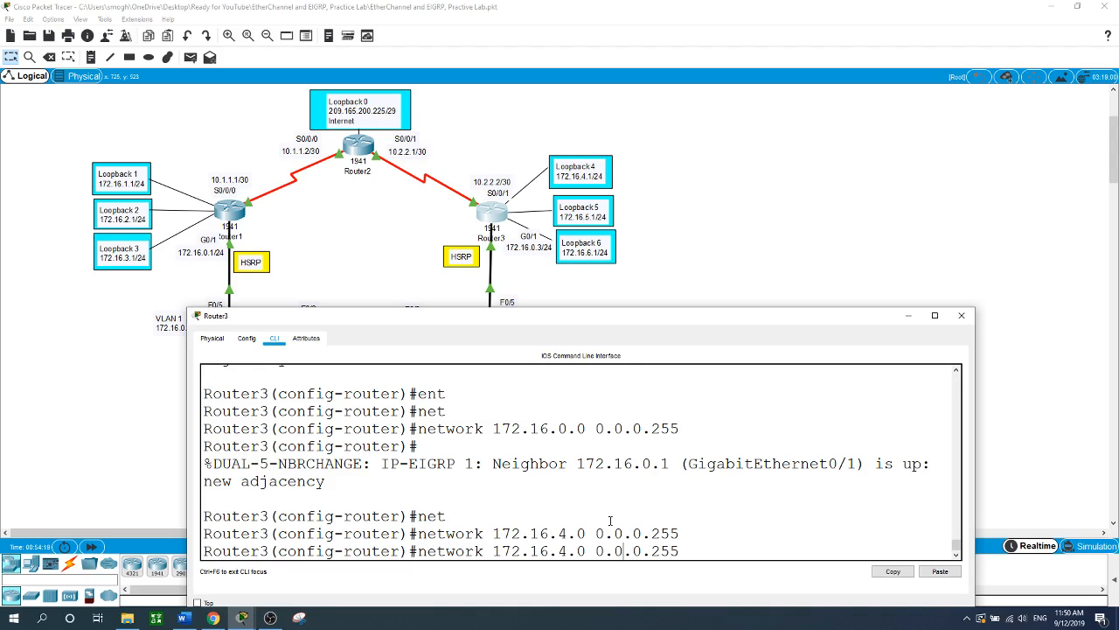
pyautogui.press('BackSpace')
pyautogui.write('5')
pyautogui.press('Return')
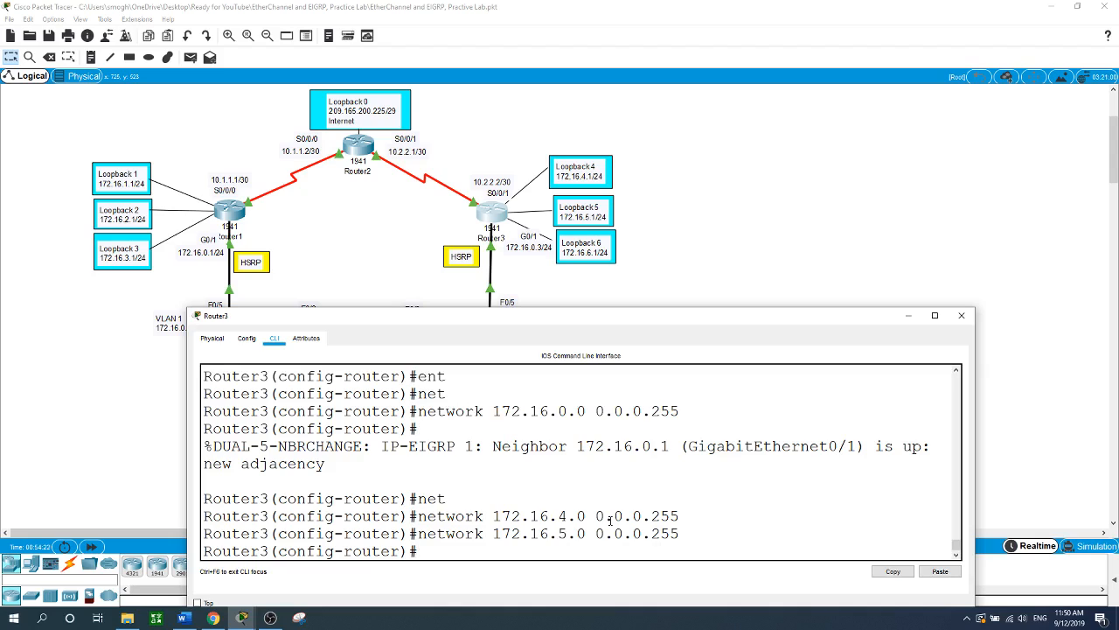
pyautogui.press('Up')
pyautogui.press('Left')
pyautogui.press('Left')
pyautogui.press('Left')
pyautogui.press('Left')
pyautogui.press('Left')
pyautogui.press('Left')
pyautogui.press('Left')
pyautogui.press('Left')
pyautogui.press('Left')
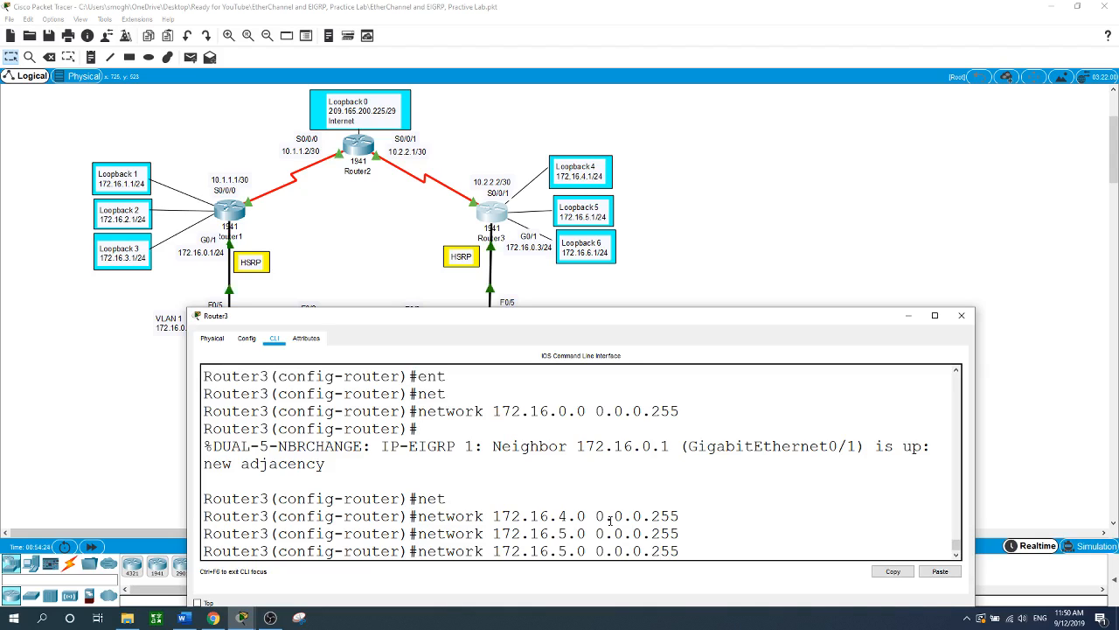
pyautogui.press('BackSpace')
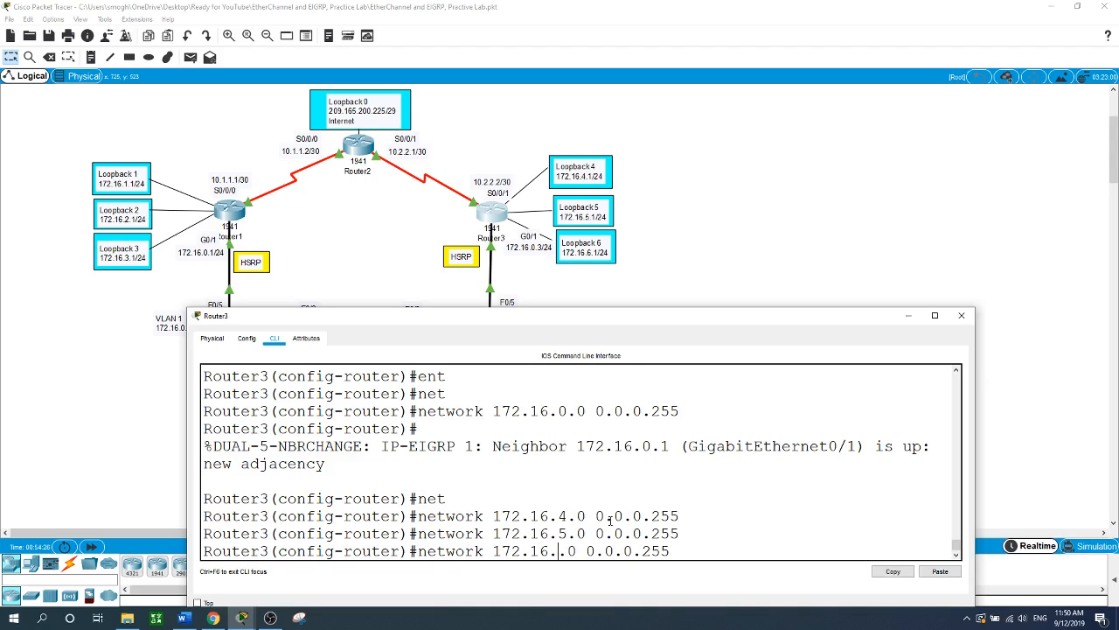
pyautogui.write('6')
pyautogui.press('Return')
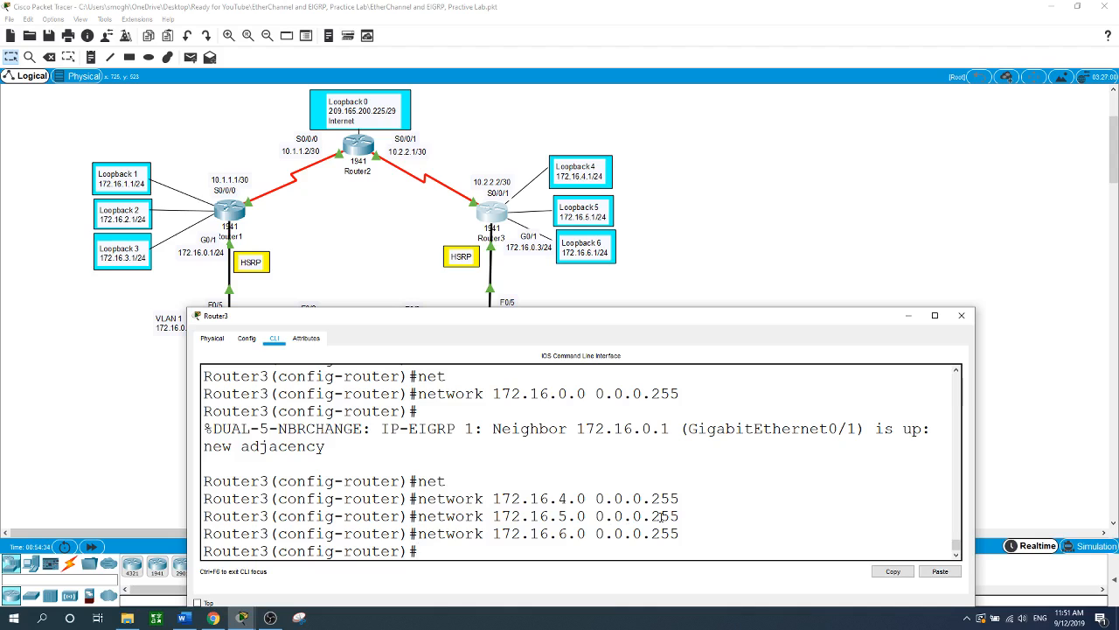
pyautogui.scroll(3, 662, 516)
pyautogui.scroll(-3, 651, 512)
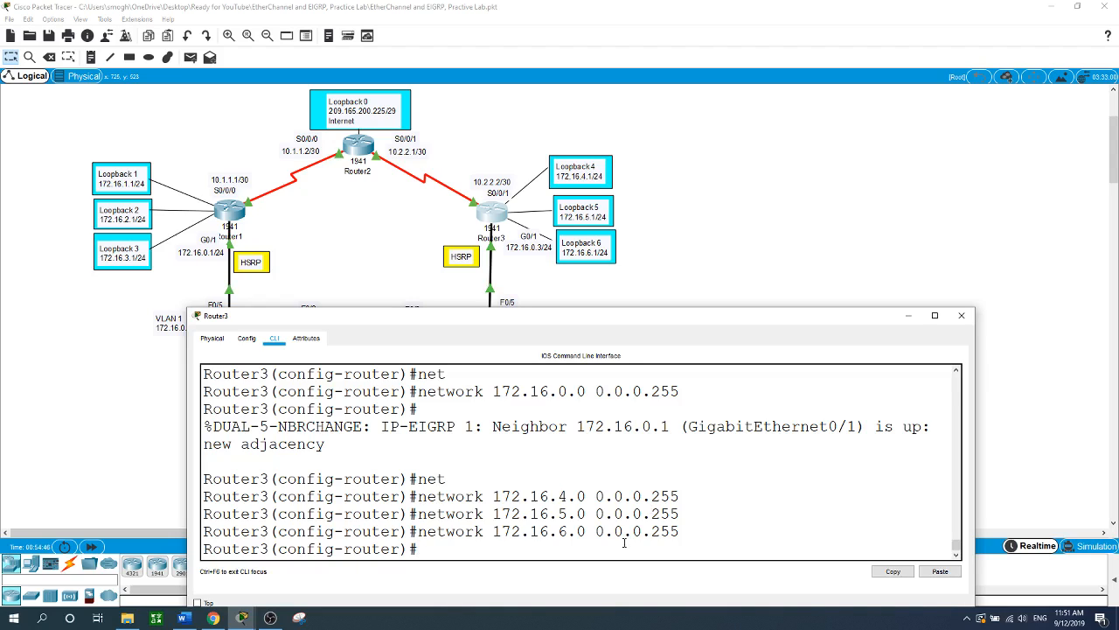
# - Make G0/1 and loopbacks 4, 5 and 6 passive interfaces in Router3's EIGRP
pyautogui.write('pas')
pyautogui.press('Tab')
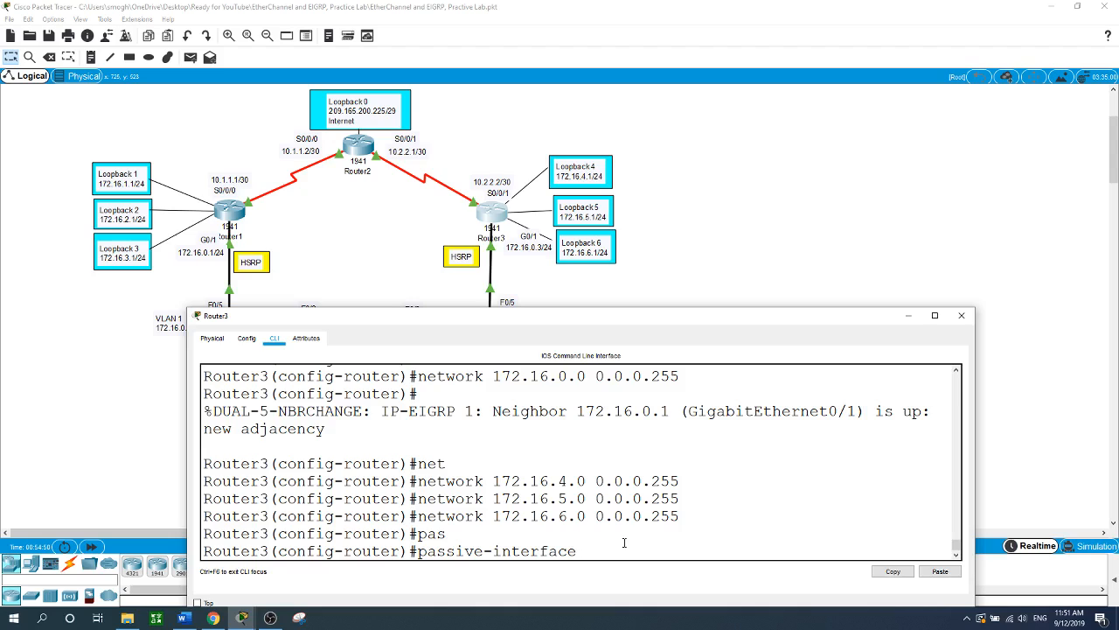
pyautogui.write('g0/1')
pyautogui.press('Return')
pyautogui.write('pas')
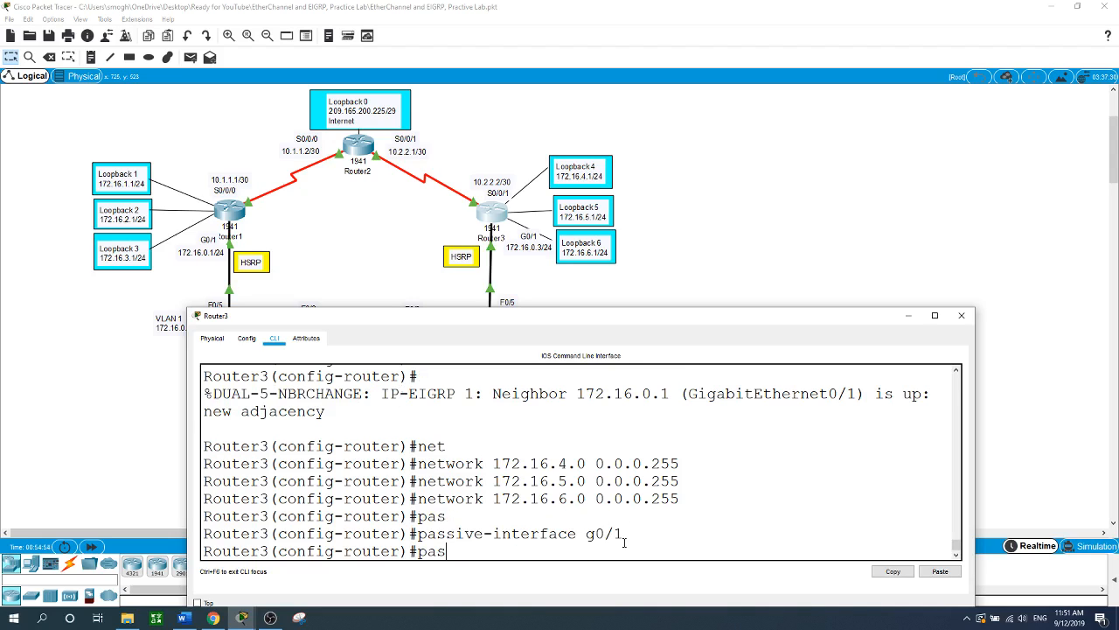
pyautogui.press('Tab')
pyautogui.write('l')
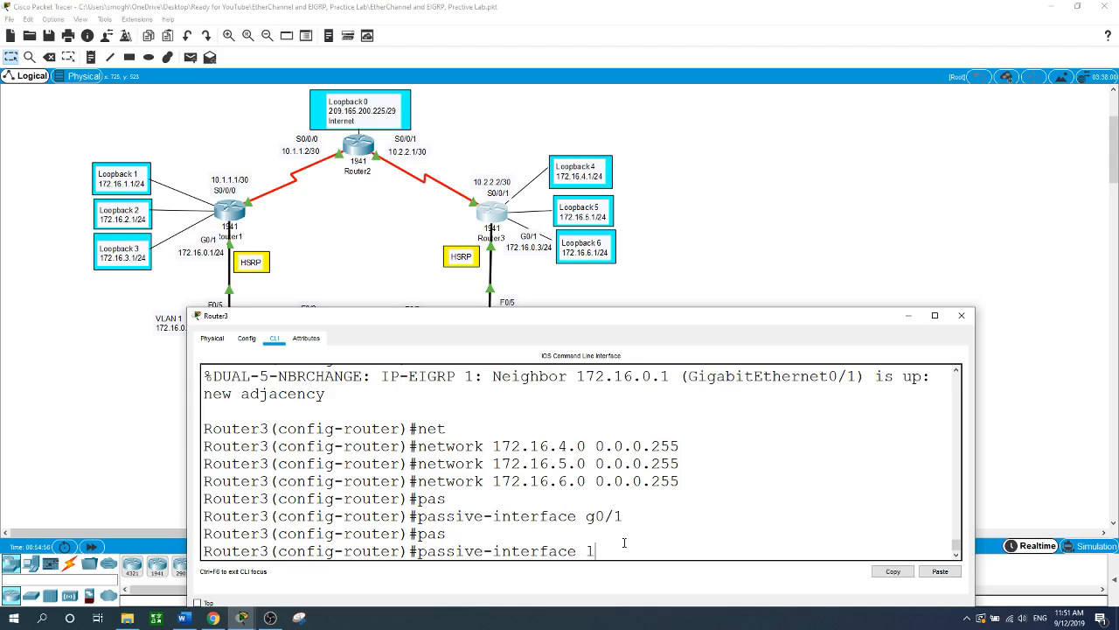
pyautogui.write('oopback 4')
pyautogui.press('Return')
pyautogui.press('Up')
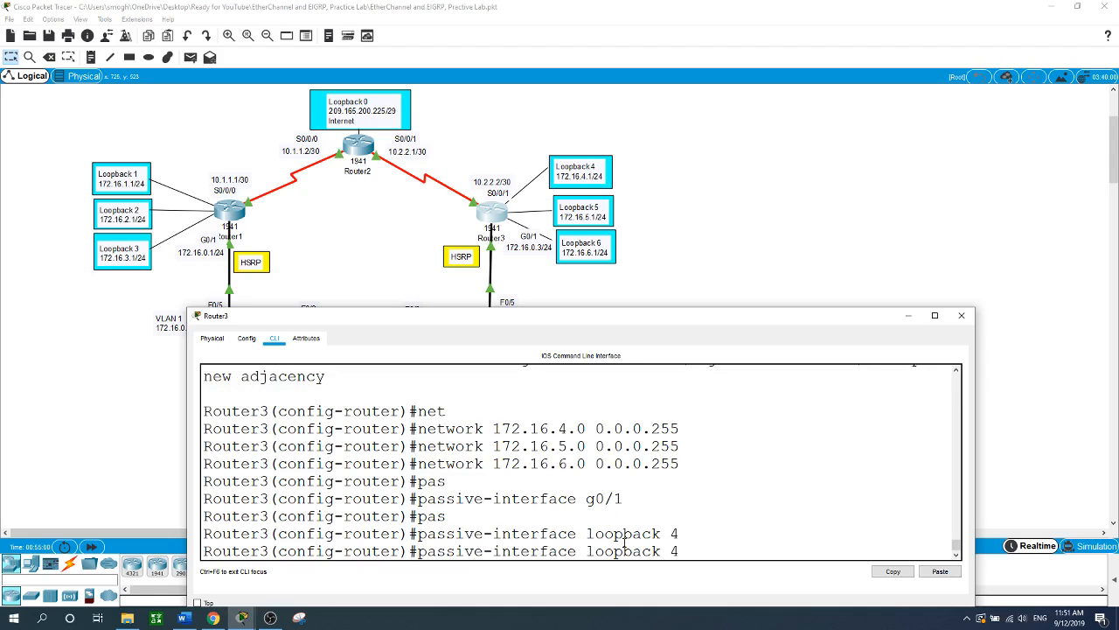
pyautogui.press('BackSpace')
pyautogui.write('5')
pyautogui.press('Return')
pyautogui.press('Up')
pyautogui.press('BackSpace')
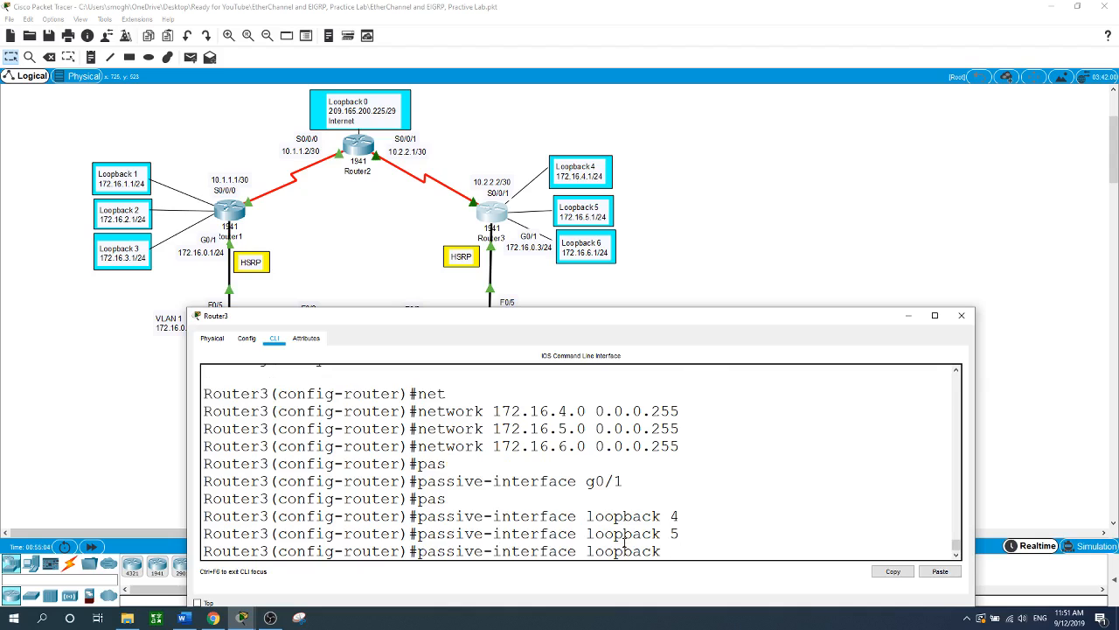
pyautogui.write('6')
pyautogui.press('Return')
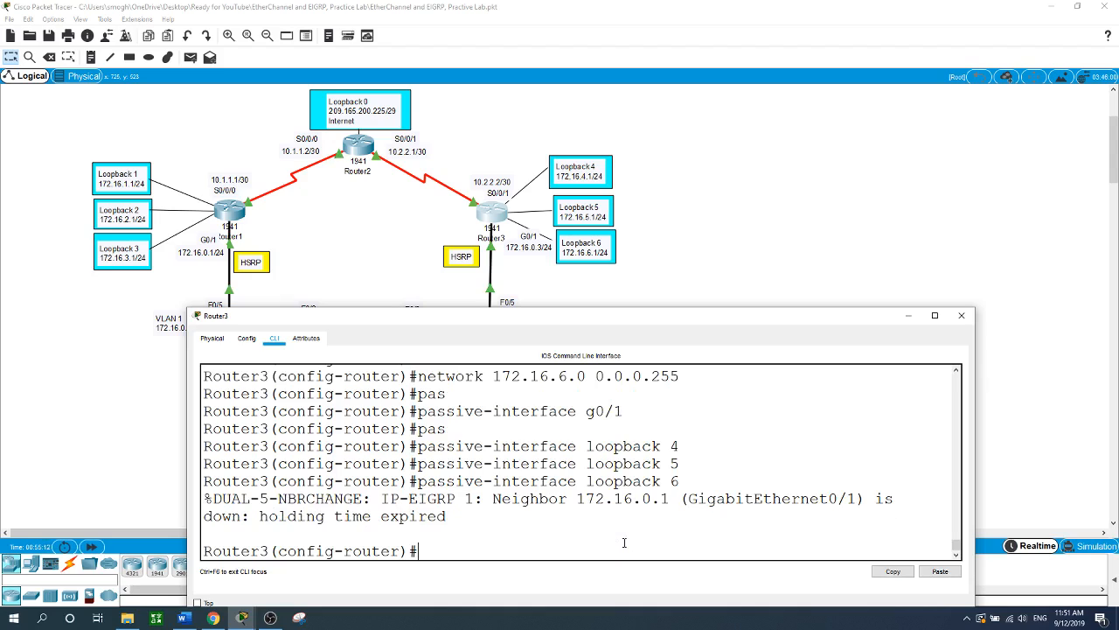
# - Disable EIGRP automatic summarization with no auto-summary
pyautogui.write('no au')
pyautogui.press('Tab')
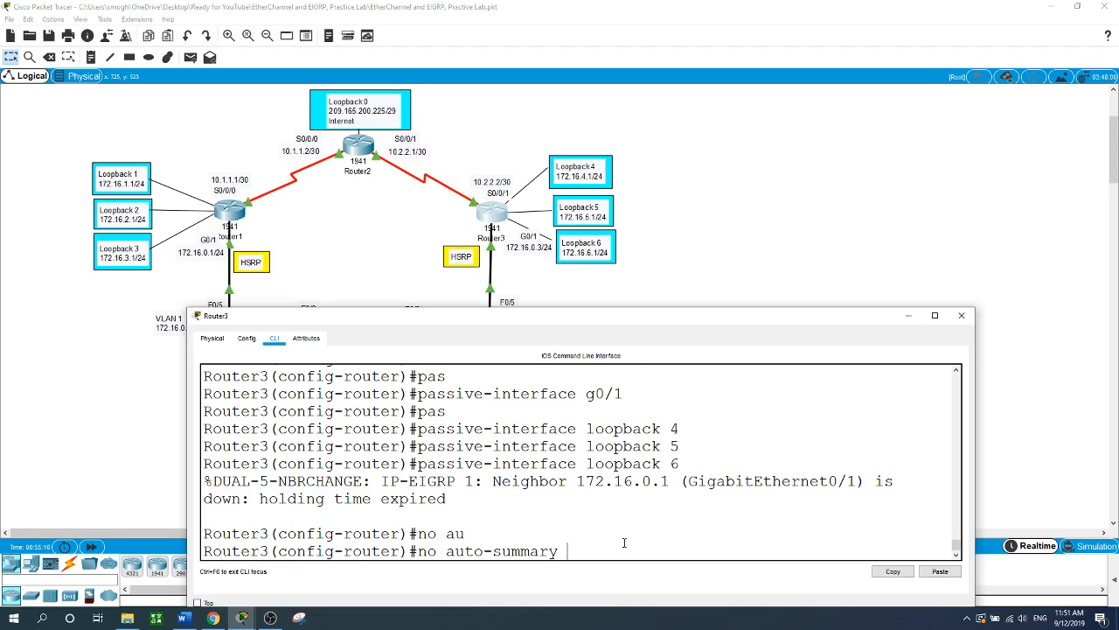
pyautogui.press('Return')
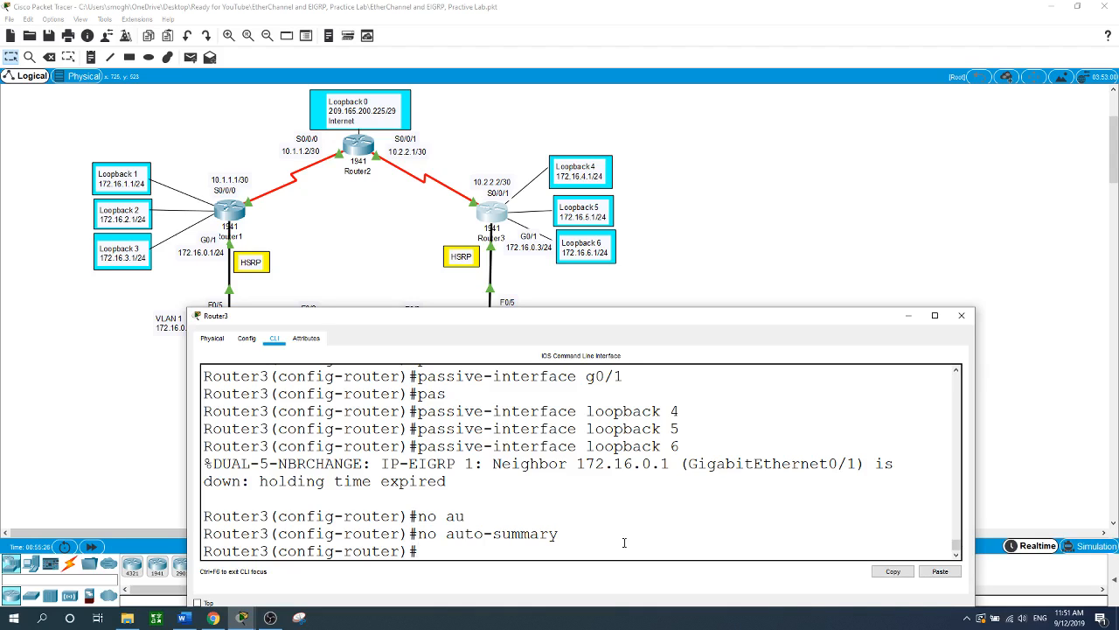
# - Set bandwidth 128 on Router3's serial interface s0/0/1
pyautogui.write('ban')
pyautogui.press('BackSpace')
pyautogui.press('BackSpace')
pyautogui.press('BackSpace')
pyautogui.write('int s0/0/1')
pyautogui.press('Return')
pyautogui.write('ban')
pyautogui.press('Tab')
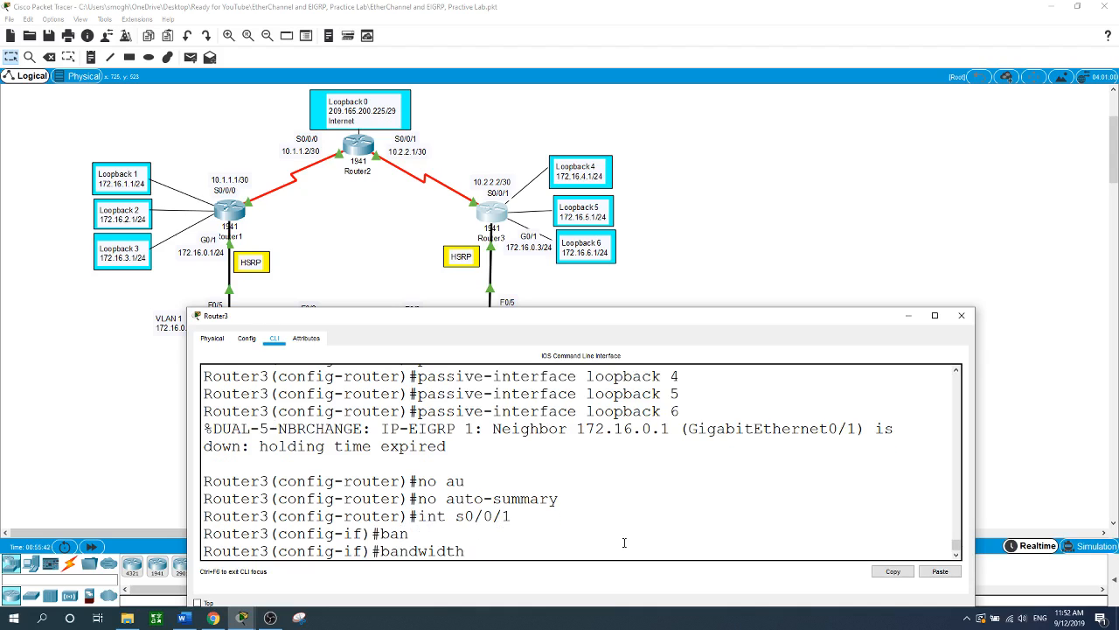
pyautogui.write('128')
pyautogui.press('Return')
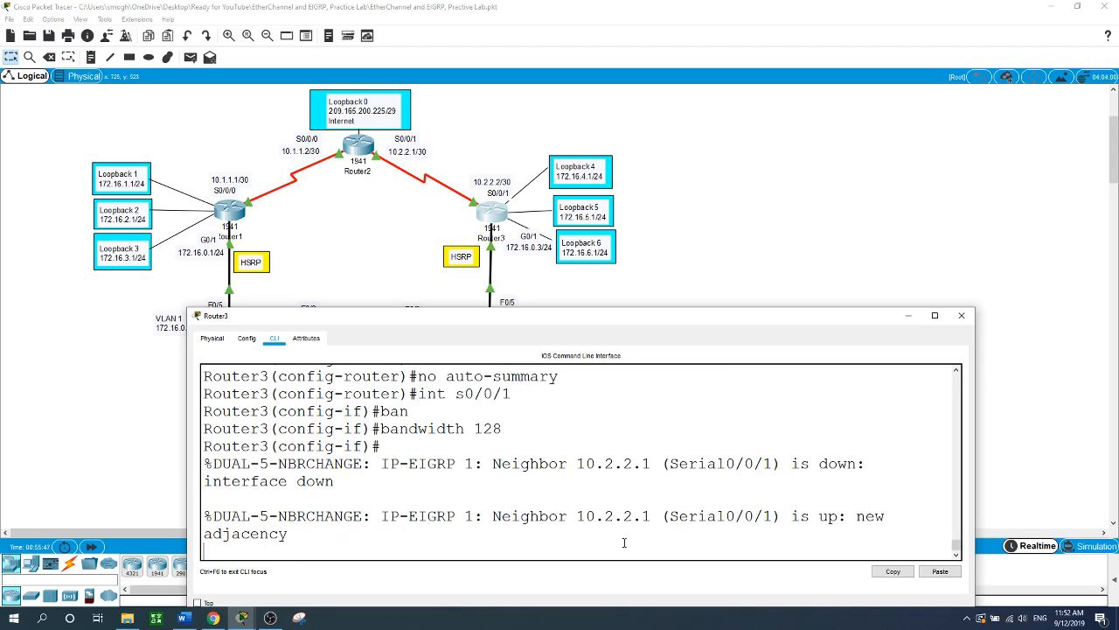
pyautogui.press('Return')
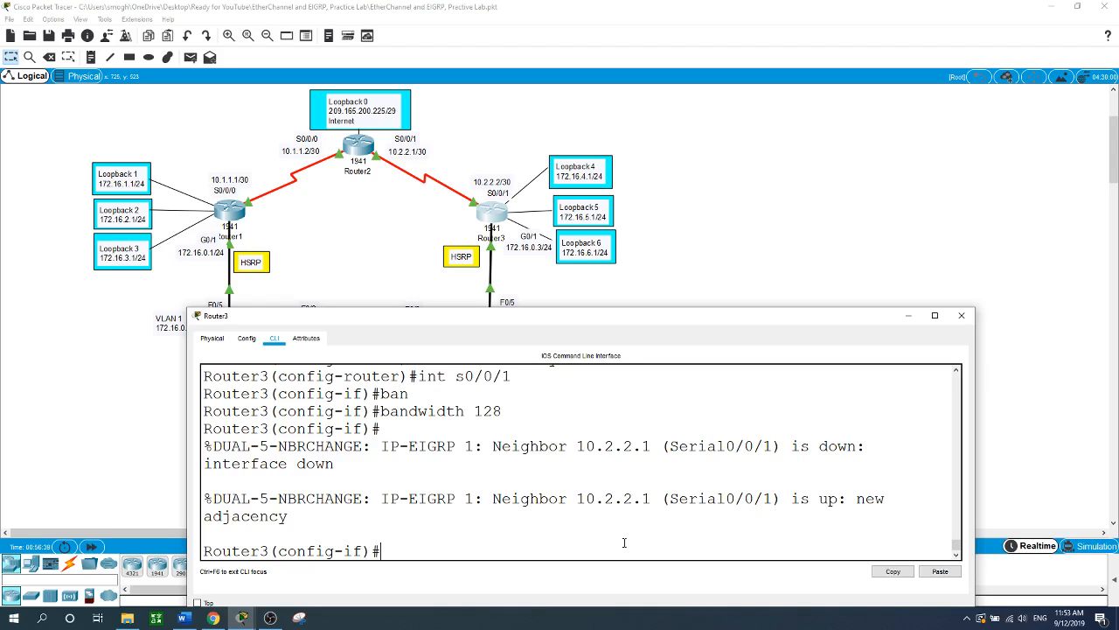
# - Add 'ip summary-address eigrp 1 172.16.4.0 255.255.252.0' to Router3's Serial0/0/1
pyautogui.write('ip')
pyautogui.press('BackSpace')
pyautogui.press('BackSpace')
pyautogui.press('BackSpace')
pyautogui.write('ip sum')
pyautogui.press('Tab')
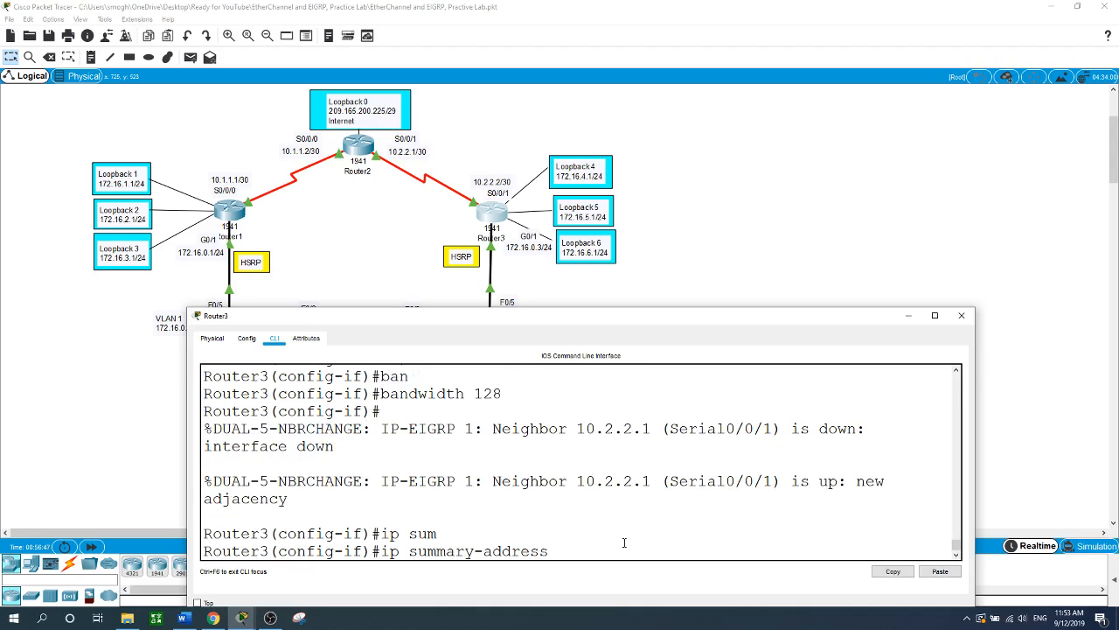
pyautogui.write('ei')
pyautogui.press('Tab')
pyautogui.write('1')
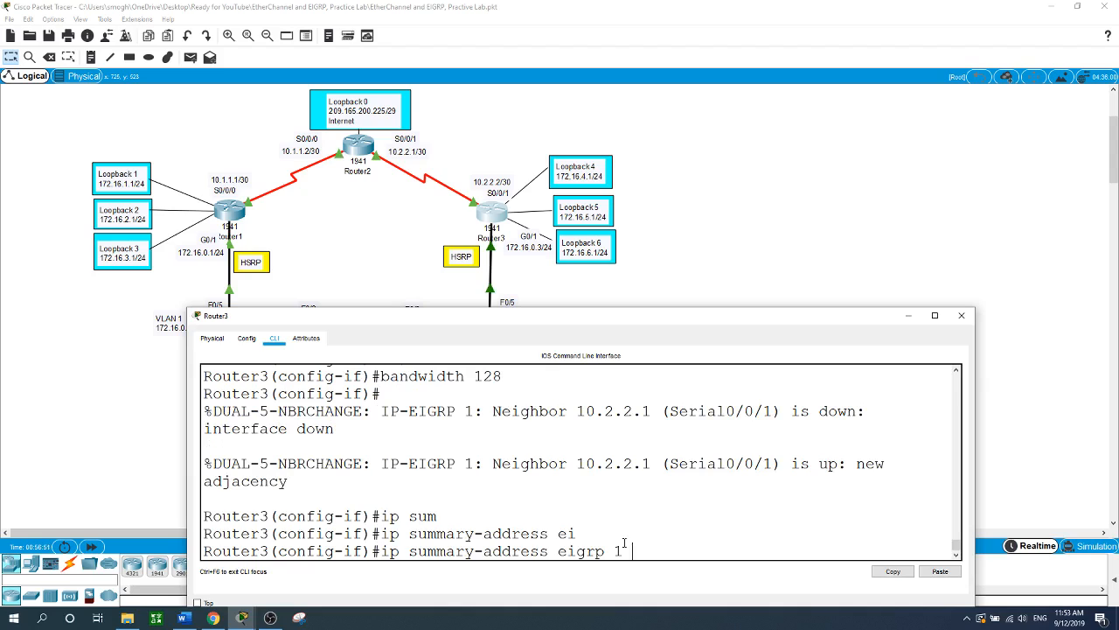
pyautogui.write(' 172.16.4.0 255.255.2')
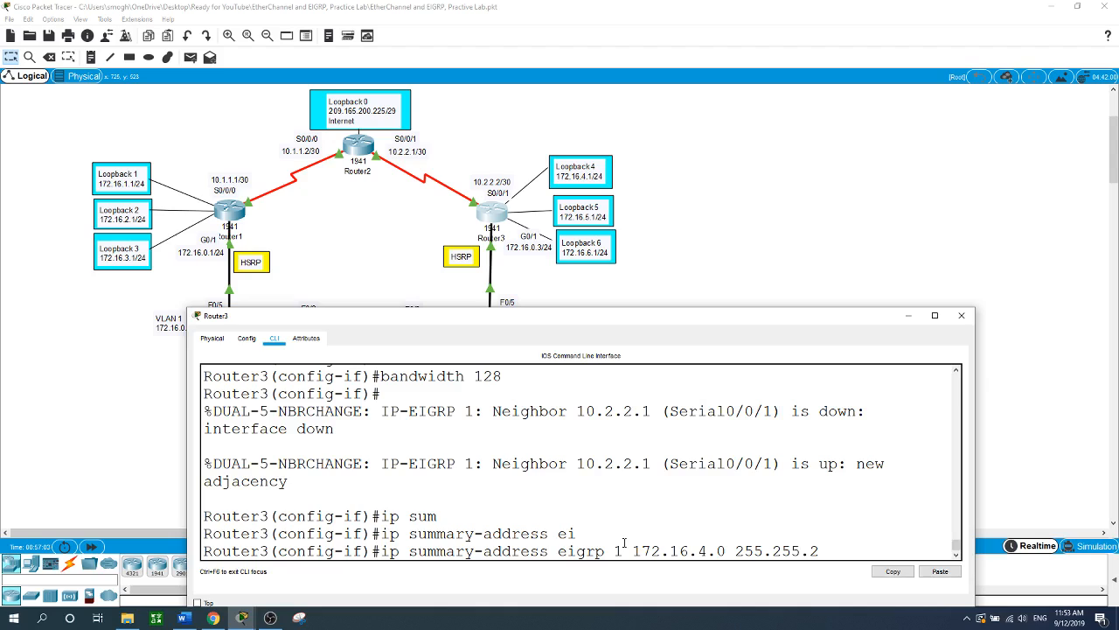
pyautogui.write('52.0')
pyautogui.press('Return')
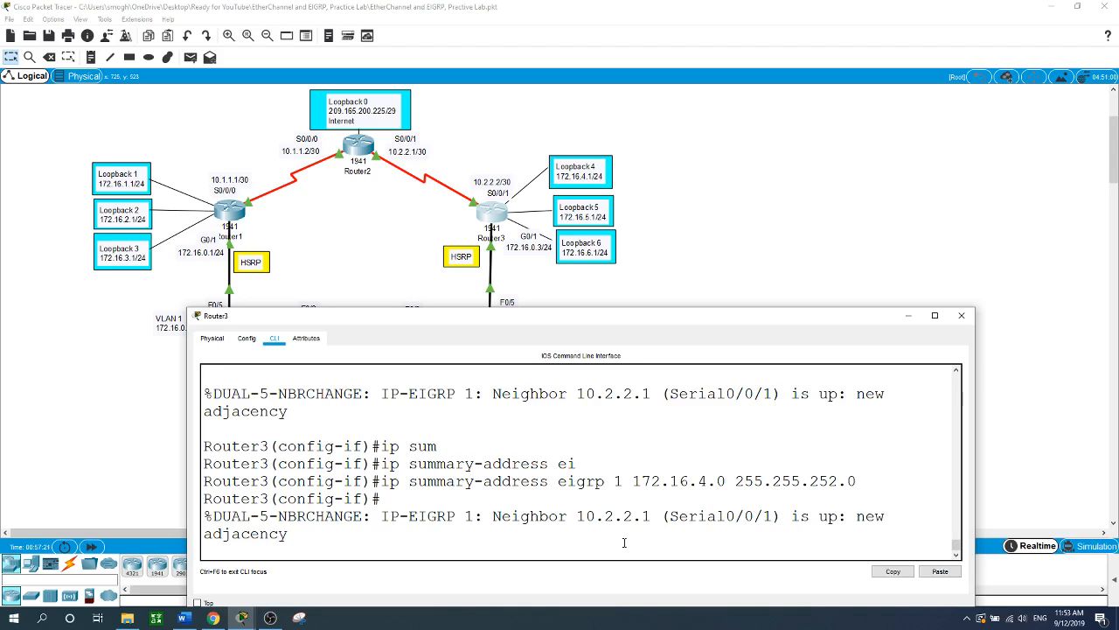
# - Leave interface configuration and return to global configuration mode
pyautogui.write('4')
pyautogui.press('BackSpace')
pyautogui.press('Return')
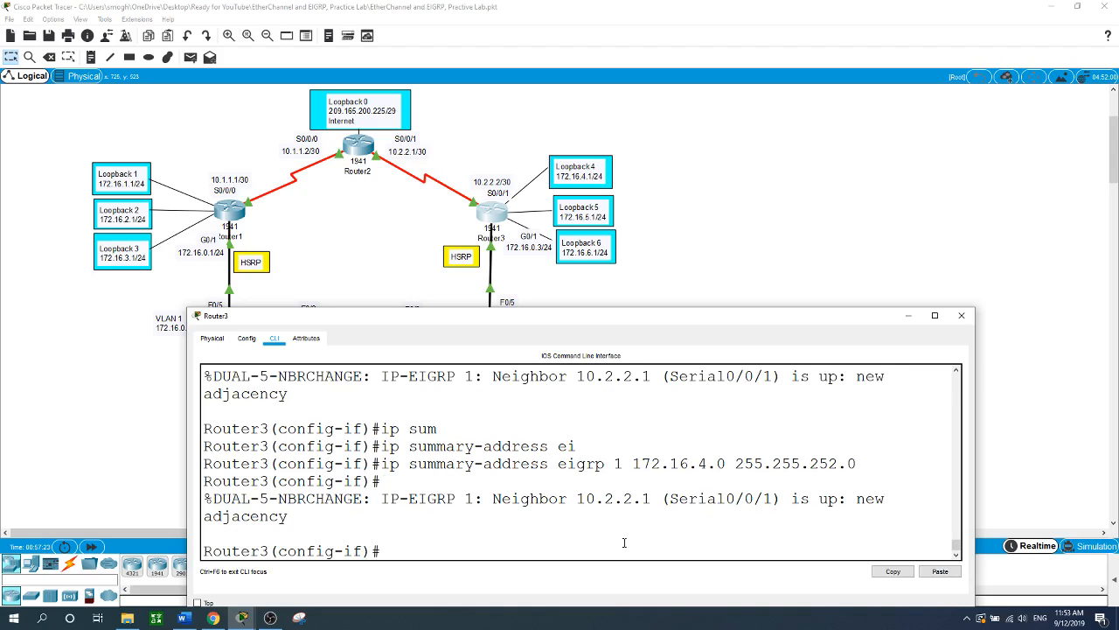
pyautogui.write('exit')
pyautogui.press('Return')
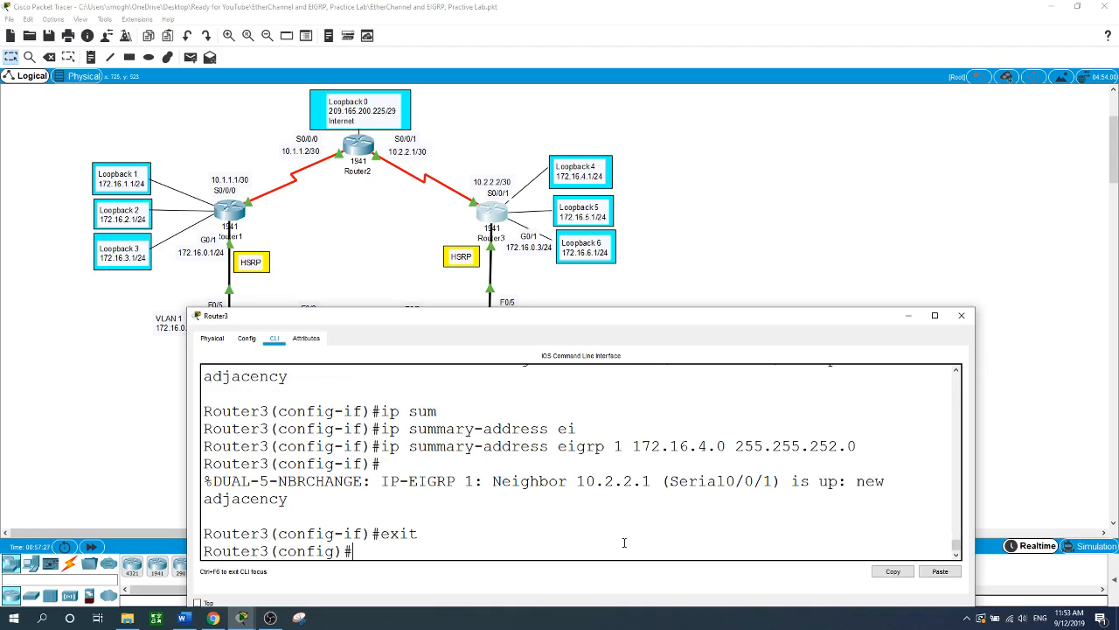
# - Create key chain EIGRP-KEY on Router3 and add key 1 to it
pyautogui.write('key ch')
pyautogui.press('Tab')
pyautogui.write('EI')
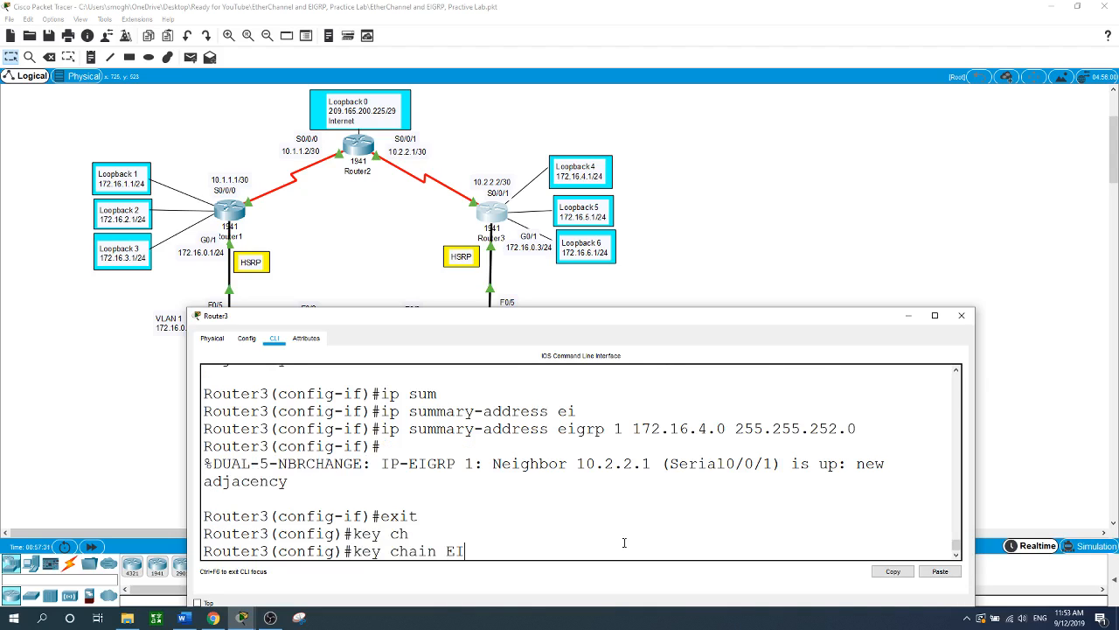
pyautogui.write('GRP-KEY')
pyautogui.press('Return')
pyautogui.write('keychain)#ke')
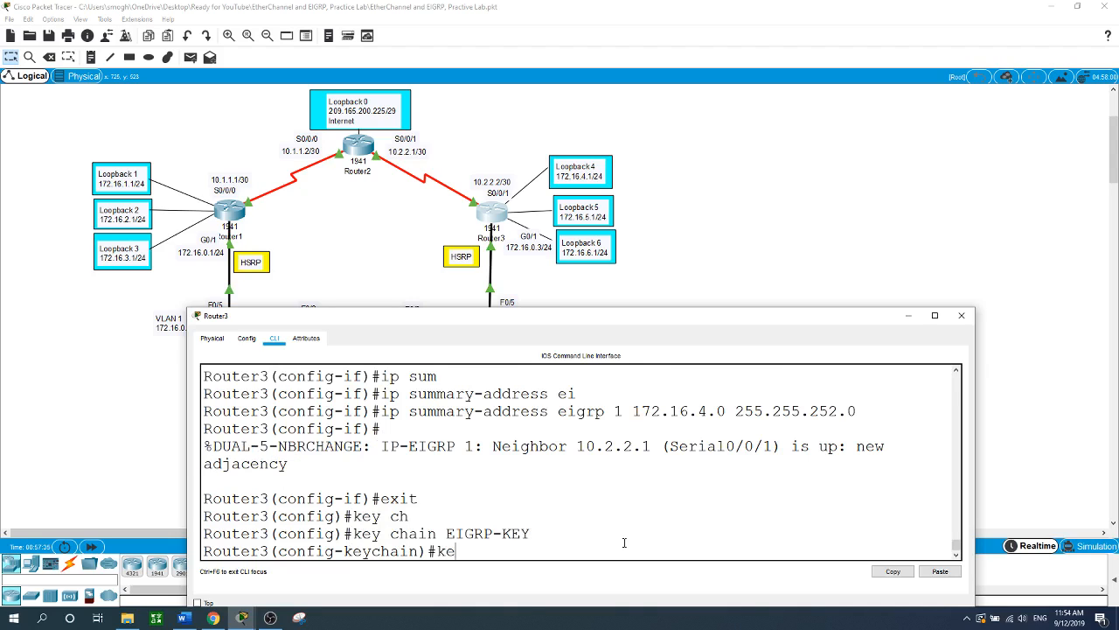
pyautogui.write('y')
pyautogui.press('Return')
pyautogui.write('1')
pyautogui.press('Return')
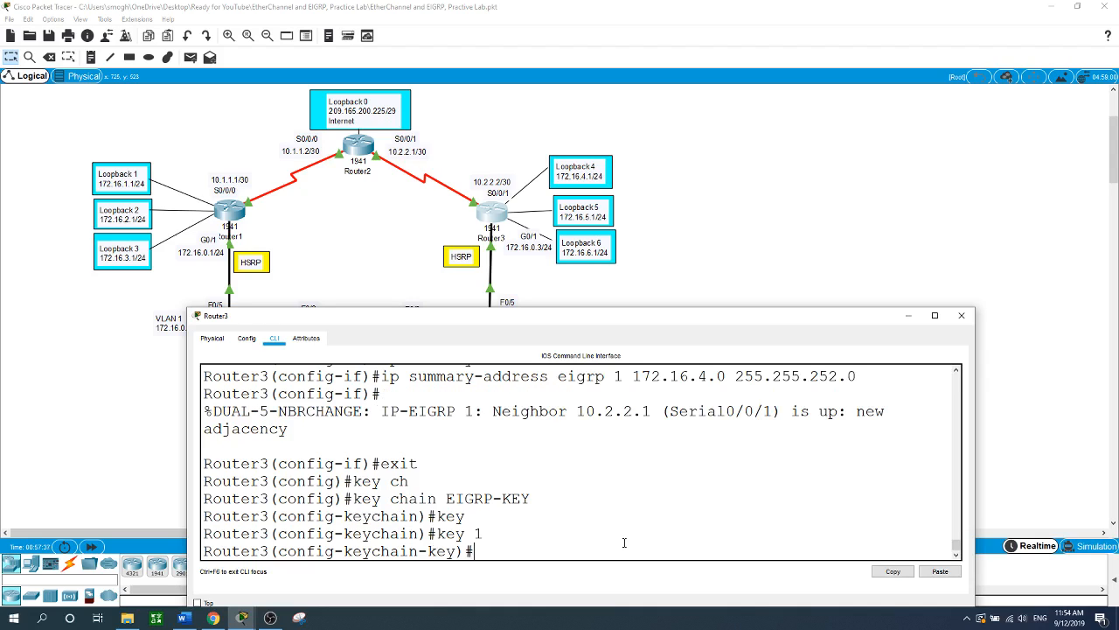
# - Set key 1's authentication key string
pyautogui.write('ck')
pyautogui.press('Tab')
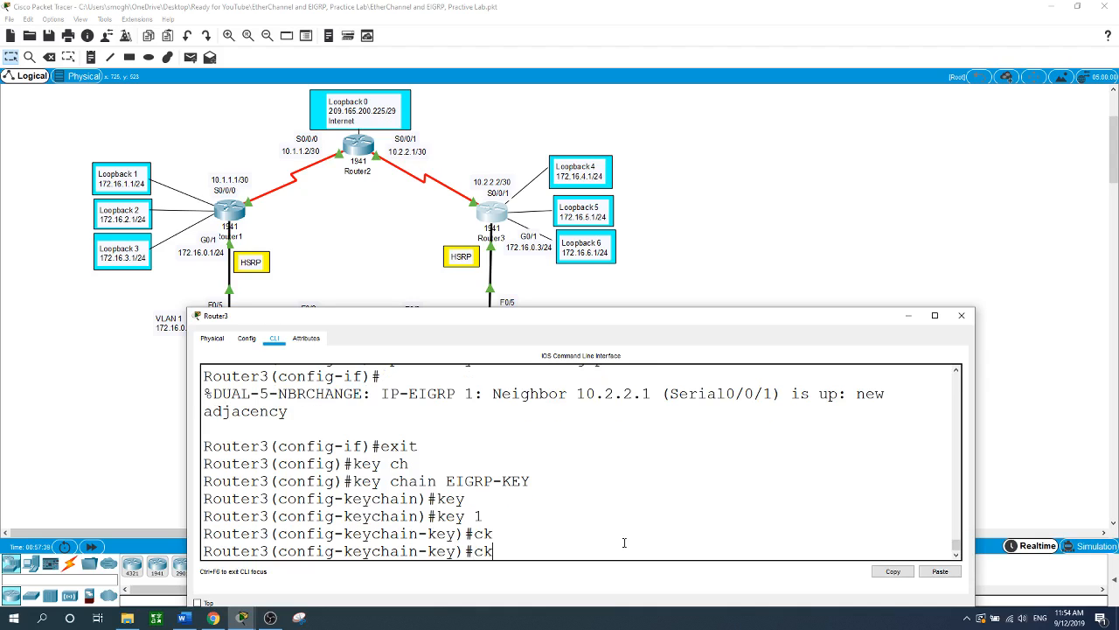
pyautogui.press('BackSpace')
pyautogui.press('BackSpace')
pyautogui.write('ke')
pyautogui.press('Tab')
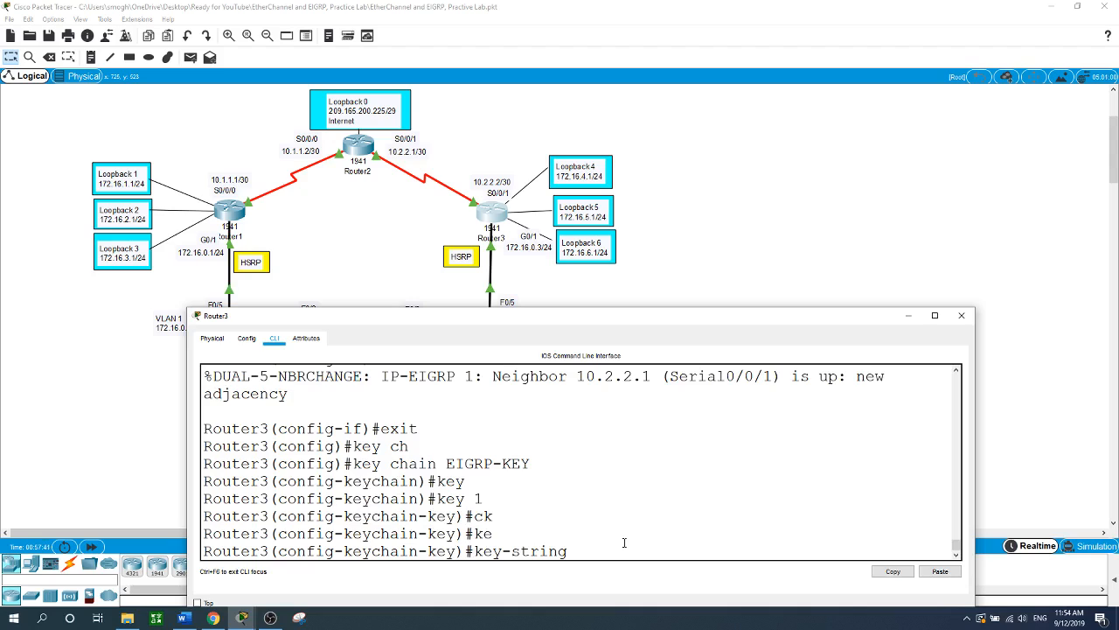
pyautogui.write('cisco')
pyautogui.press('Return')
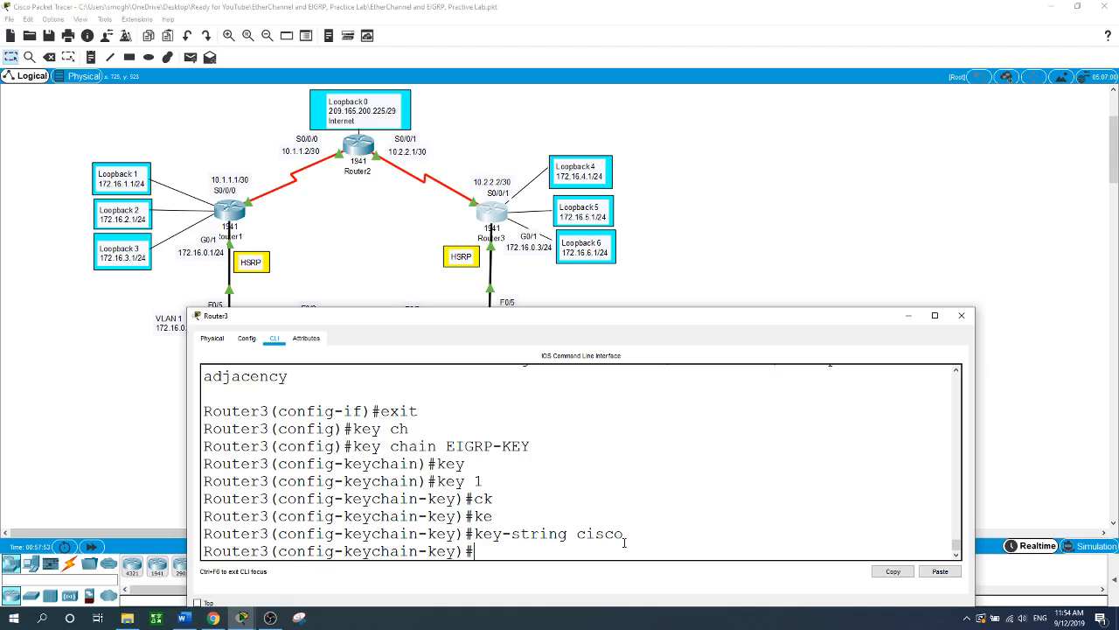
# - Exit configuration with end, re-enter conf t, and select interface s0/0/1
pyautogui.write('ex')
pyautogui.press('BackSpace')
pyautogui.write('nd')
pyautogui.press('Return')
pyautogui.write('conf t')
pyautogui.press('Return')
pyautogui.write('int s0/0')
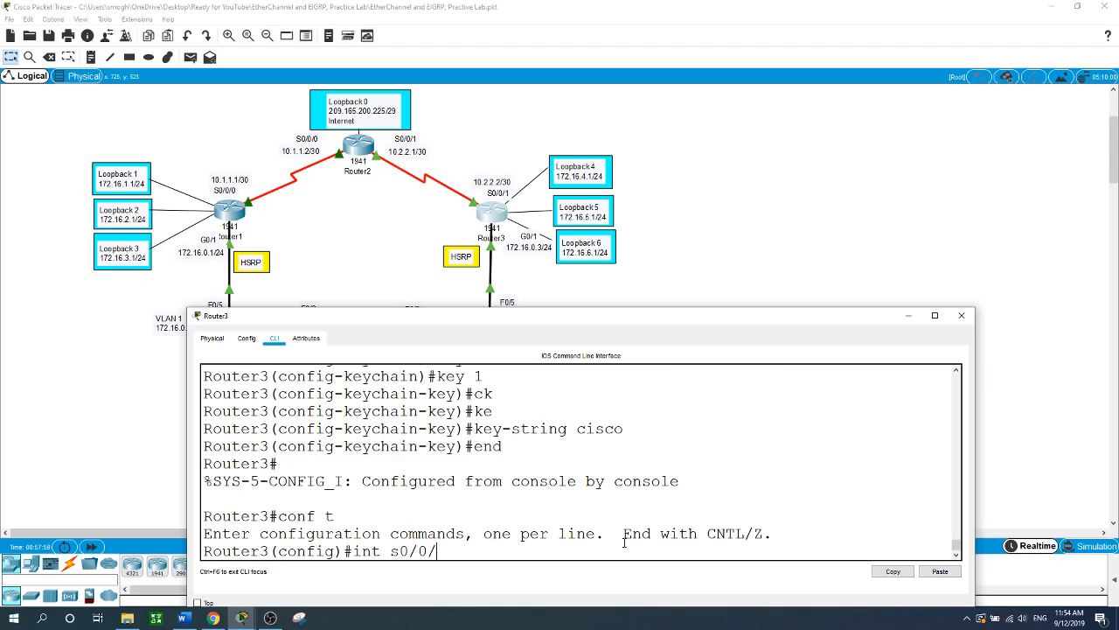
pyautogui.write('/1')
# - On Serial0/0/1, work out the ip authentication key-chain eigrp 1 syntax using help queries
pyautogui.press('Return')
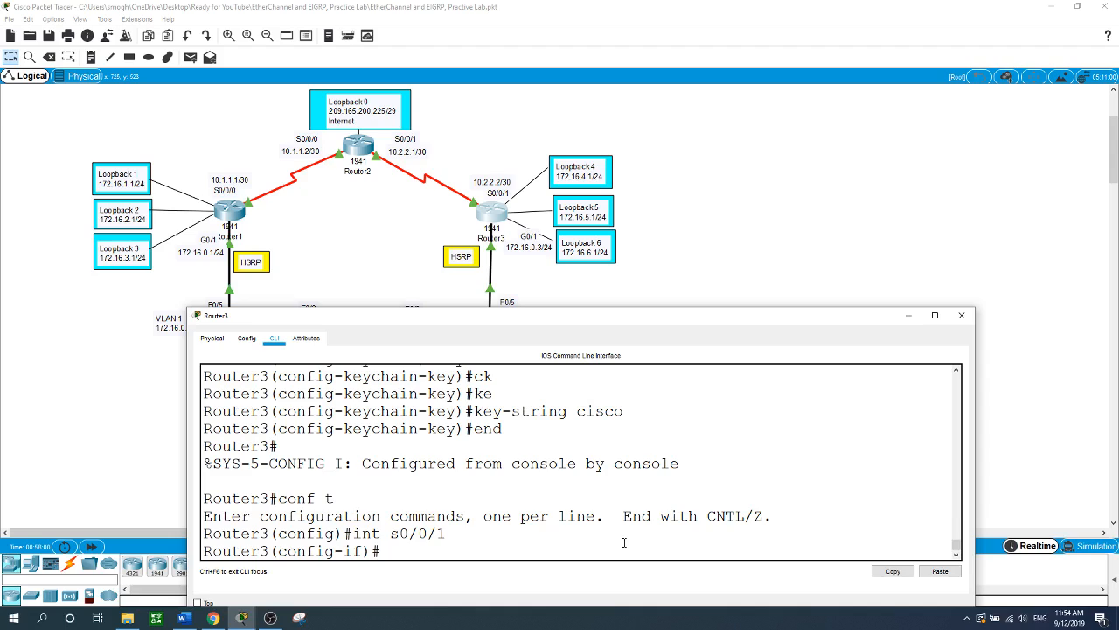
pyautogui.write('ip au')
pyautogui.press('Tab')
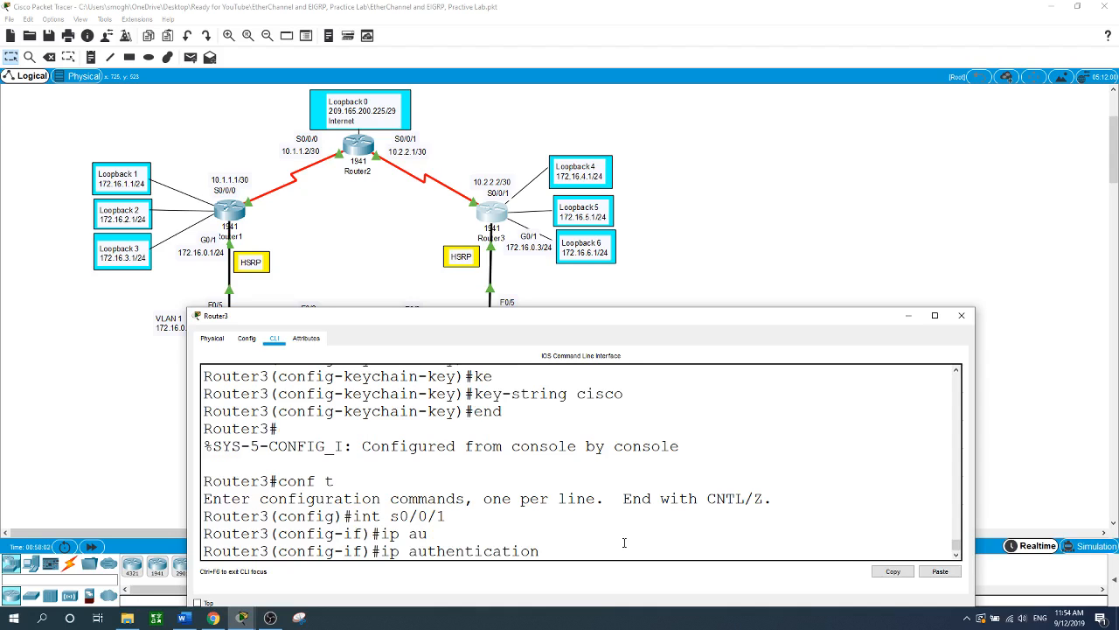
pyautogui.write('ke')
pyautogui.press('Tab')
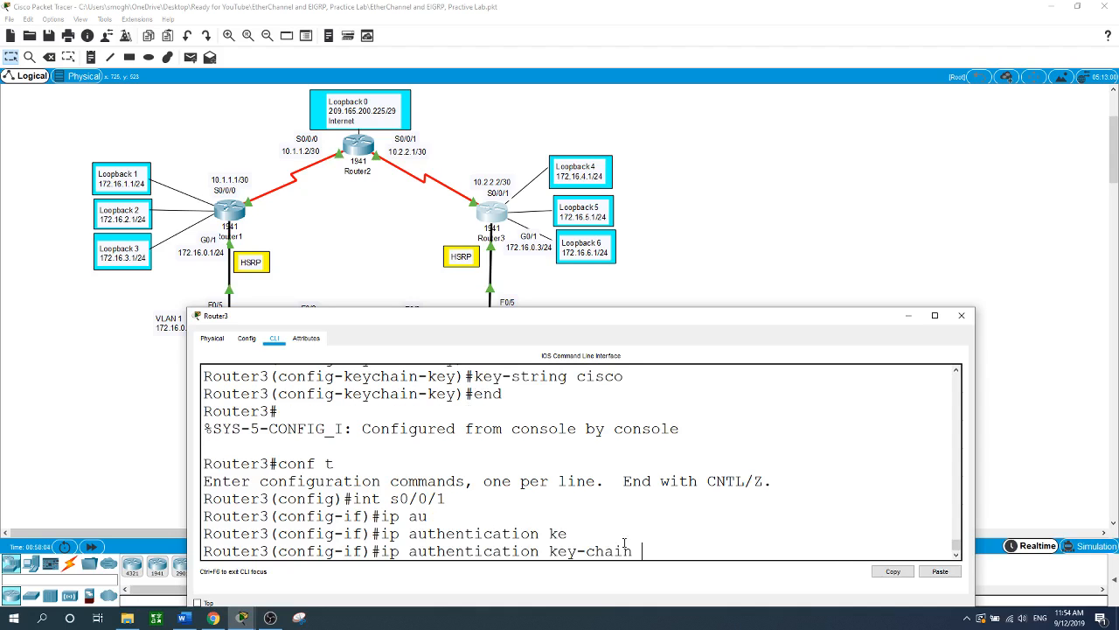
pyautogui.write('mo')
pyautogui.press('Tab')
pyautogui.write('ei')
pyautogui.press('Tab')
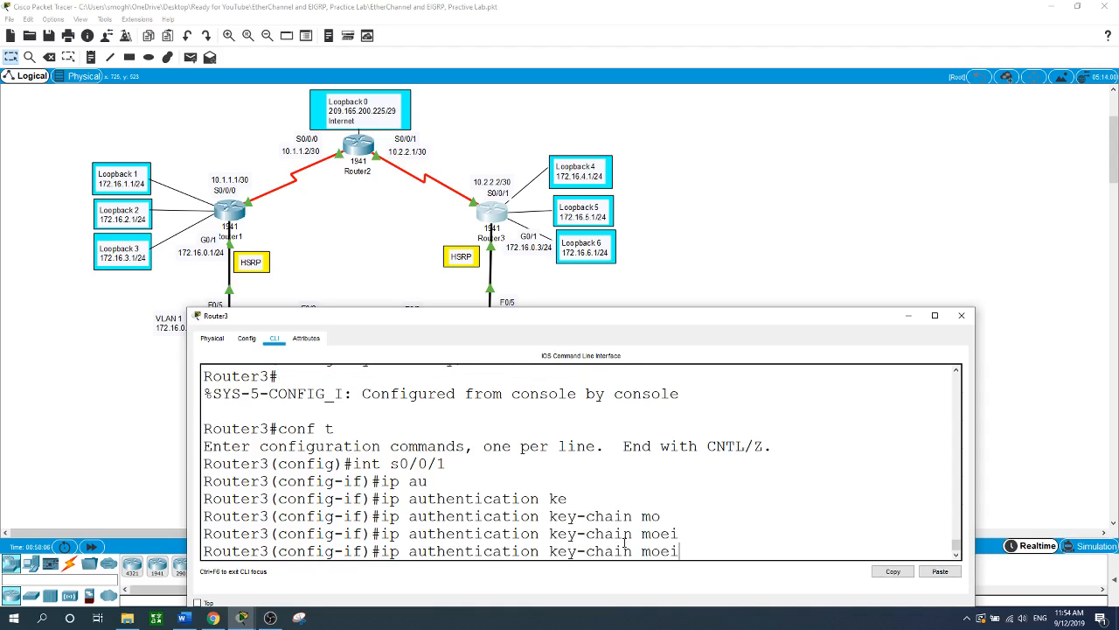
pyautogui.press('BackSpace')
pyautogui.press('BackSpace')
pyautogui.press('BackSpace')
pyautogui.write('o')
pyautogui.press('Tab')
pyautogui.press('BackSpace')
pyautogui.press('BackSpace')
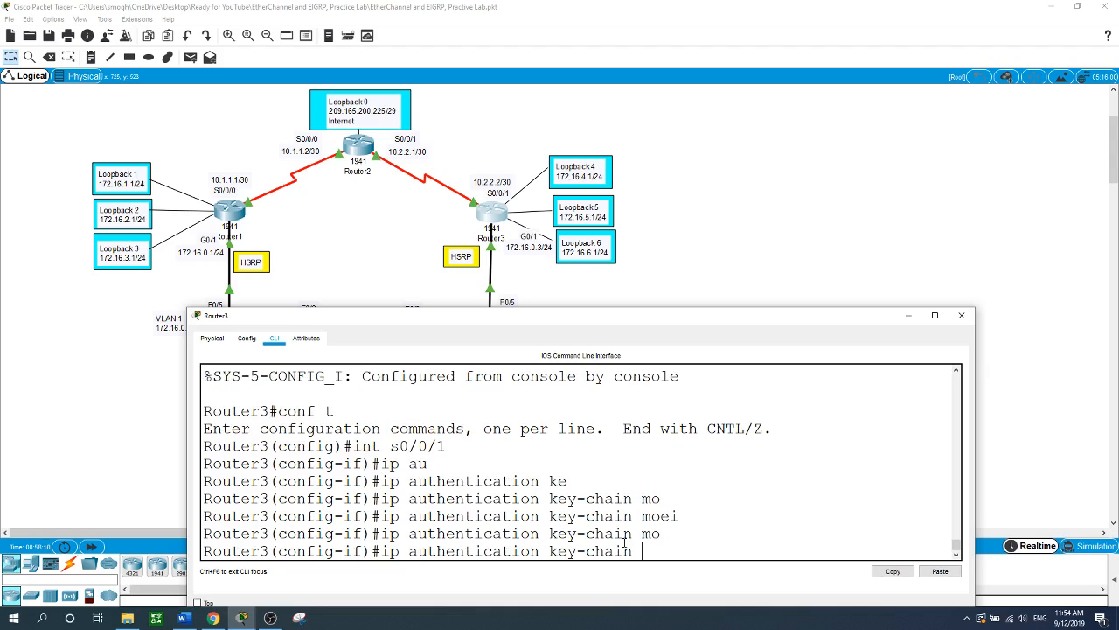
pyautogui.write('?ei')
pyautogui.press('Tab')
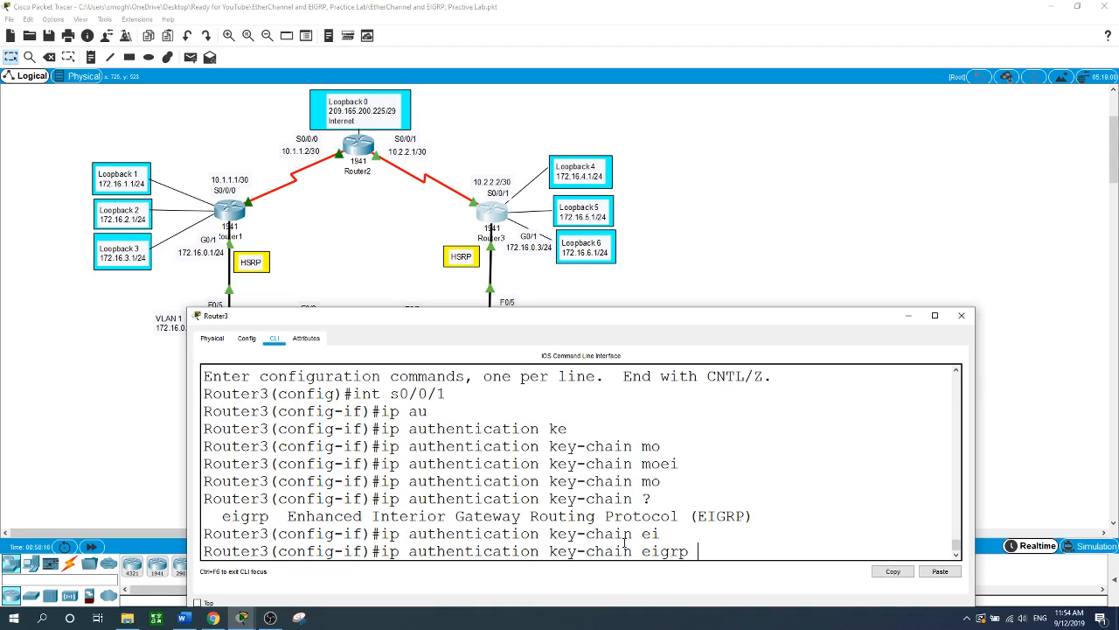
pyautogui.write('1 m')
pyautogui.press('Tab')
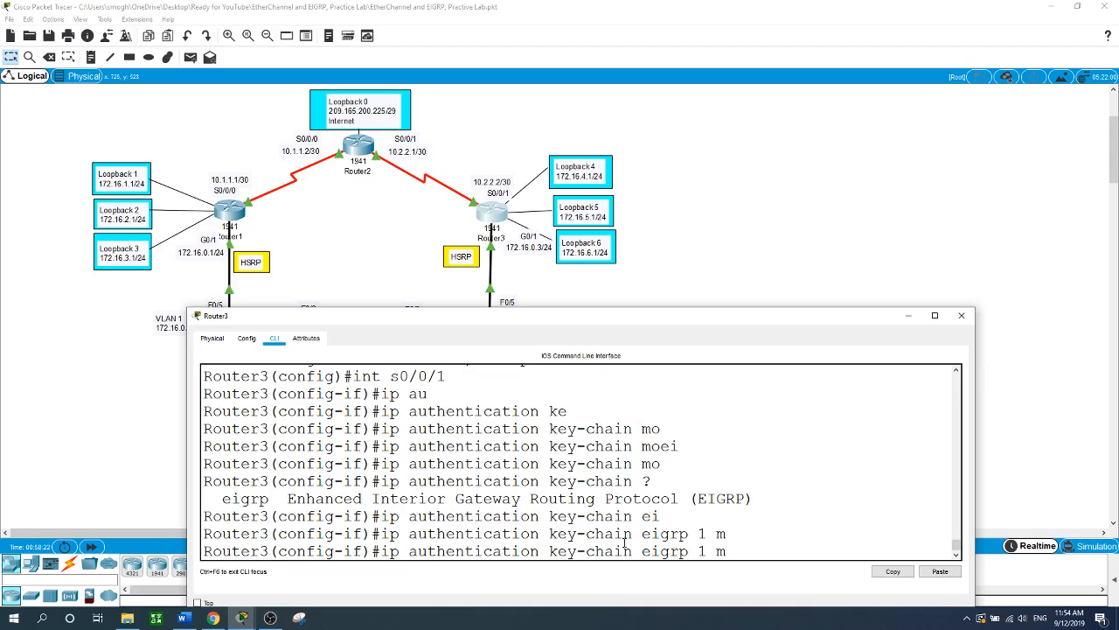
pyautogui.write('?')
pyautogui.press('BackSpace')
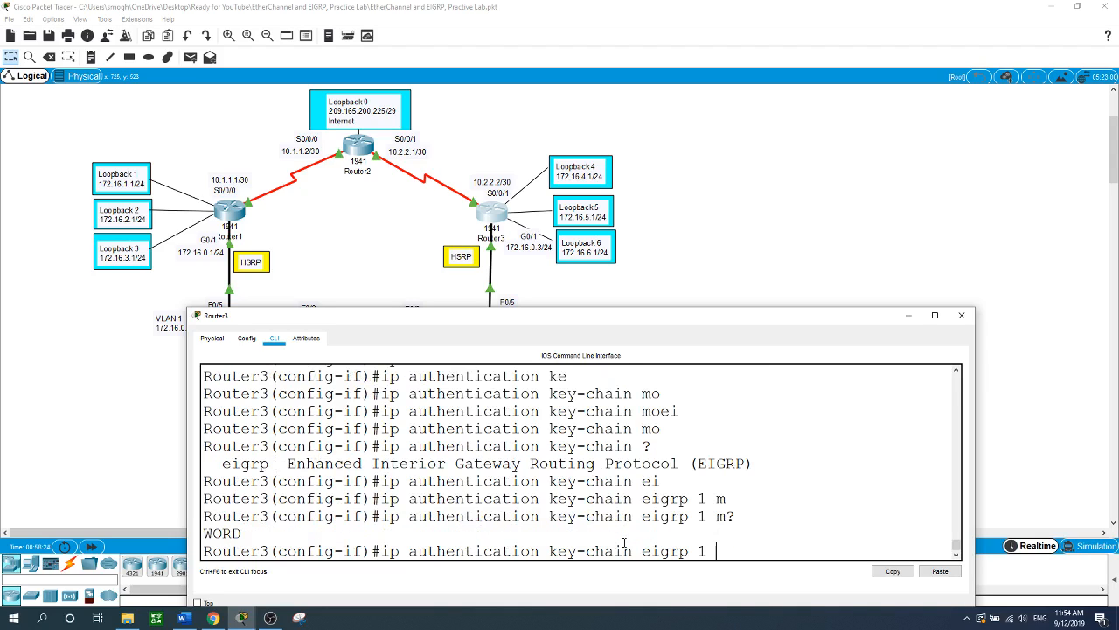
pyautogui.press('BackSpace')
pyautogui.write('1 ?')
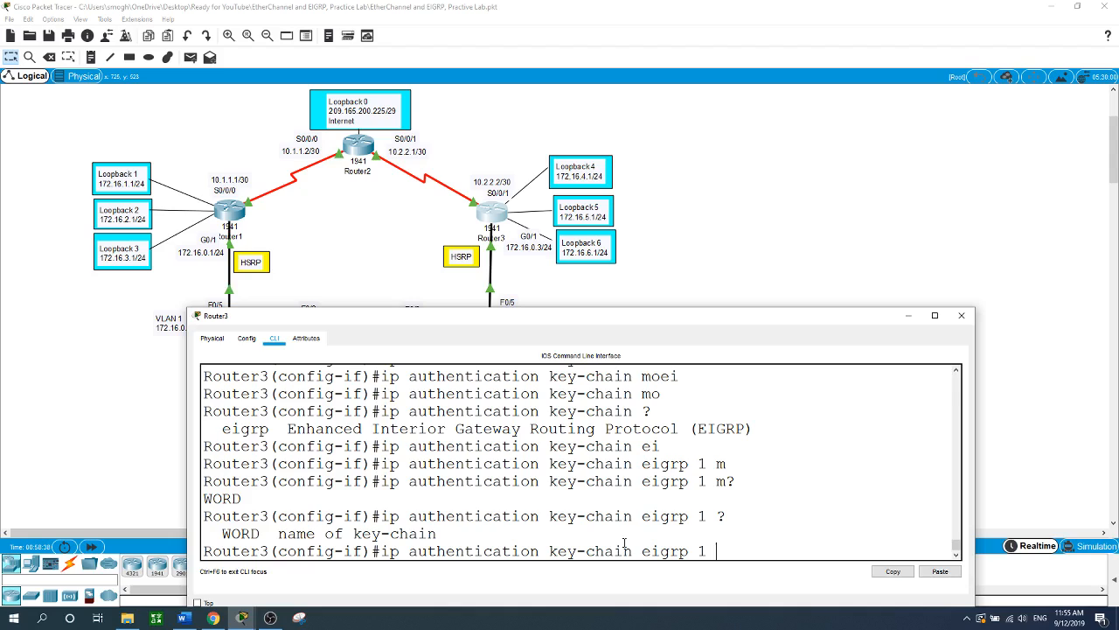
# - Apply 'ip authentication key-chain eigrp 1 EIGRP-KEY' so neighbor 10.2.2.1 re-forms adjacency
pyautogui.press('BackSpace')
pyautogui.press('BackSpace')
pyautogui.press('BackSpace')
pyautogui.press('BackSpace')
pyautogui.press('BackSpace')
pyautogui.press('BackSpace')
pyautogui.press('BackSpace')
pyautogui.press('BackSpace')
pyautogui.press('BackSpace')
pyautogui.press('BackSpace')
pyautogui.press('BackSpace')
pyautogui.press('BackSpace')
pyautogui.press('BackSpace')
pyautogui.press('BackSpace')
pyautogui.press('BackSpace')
pyautogui.press('BackSpace')
pyautogui.press('BackSpace')
pyautogui.press('BackSpace')
pyautogui.write('key')
pyautogui.press('Tab')
pyautogui.write('?')
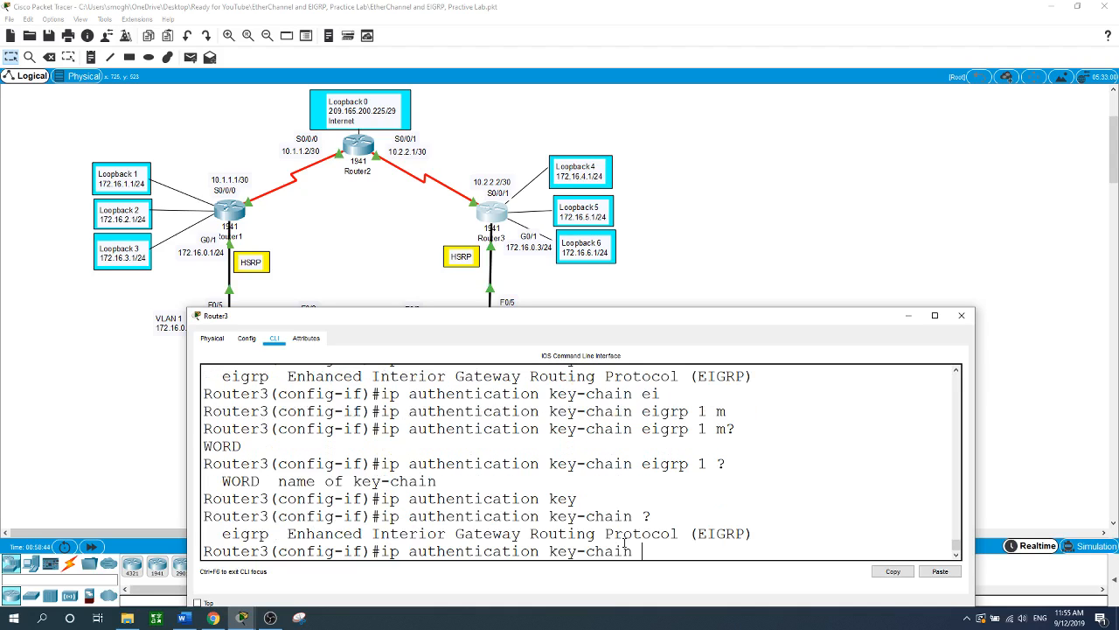
pyautogui.write('ei')
pyautogui.press('Tab')
pyautogui.write('1')
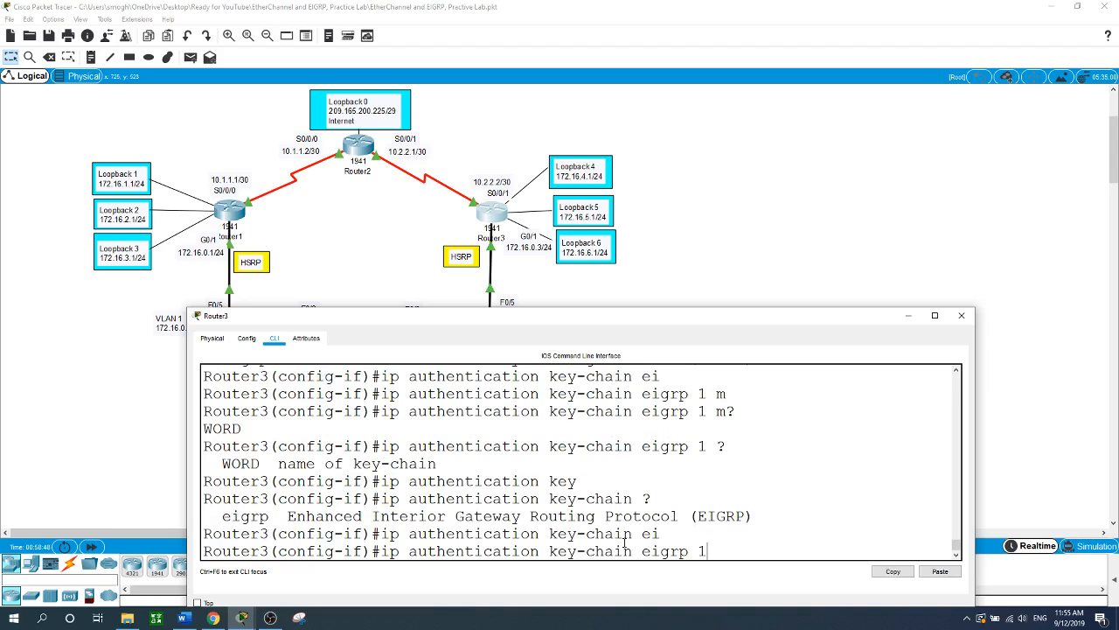
pyautogui.write(' ?')
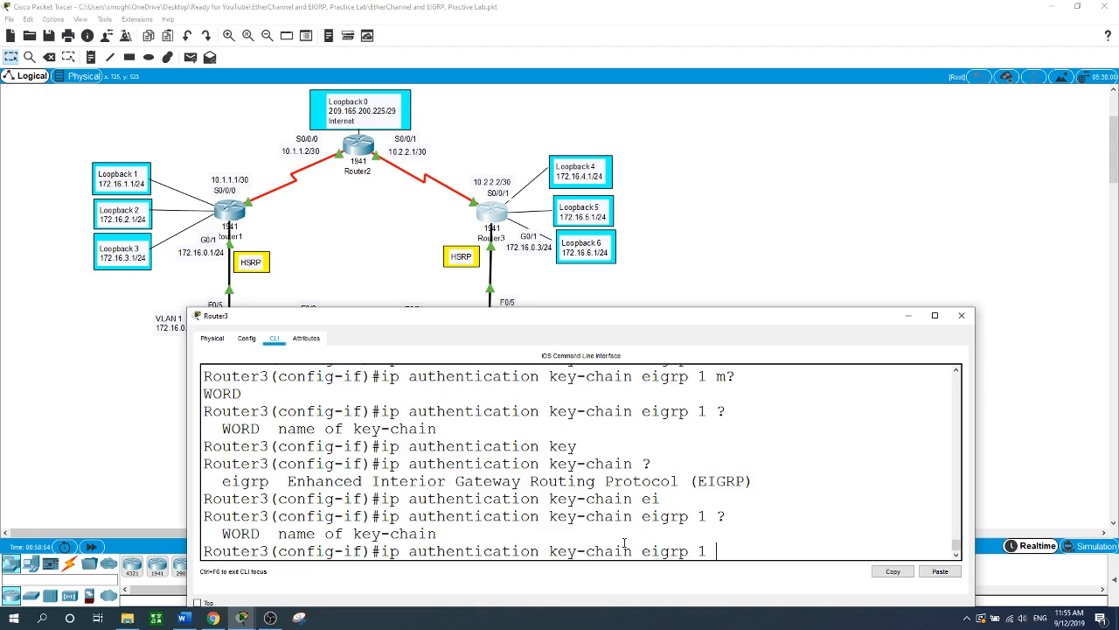
pyautogui.write('EIGRP-KEY')
pyautogui.press('Return')
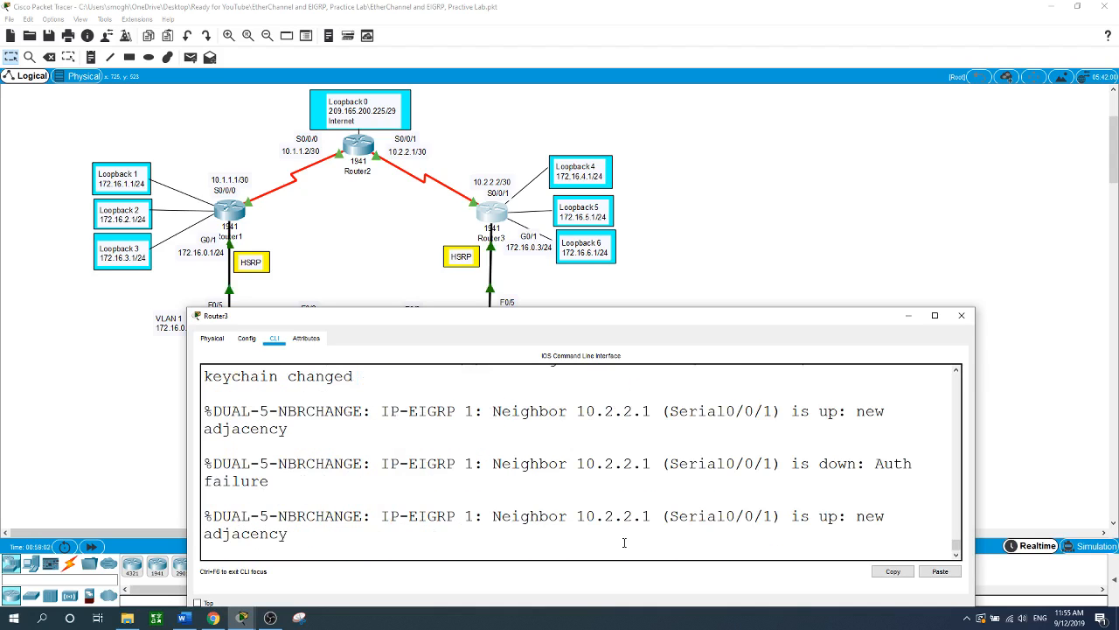
pyautogui.press('Return')
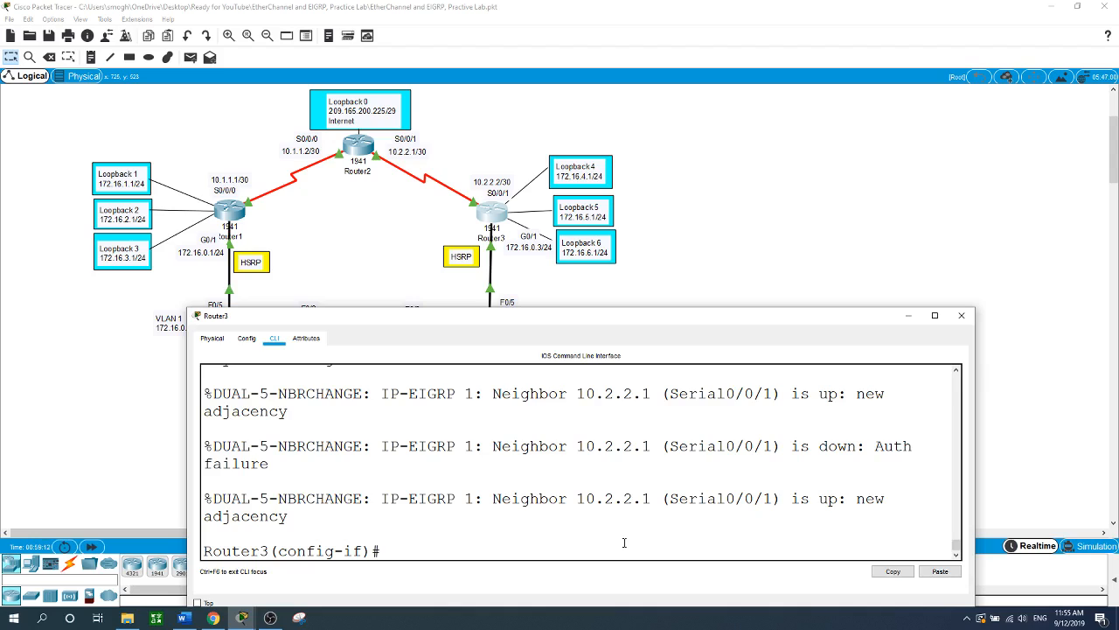
pyautogui.write('ip')
pyautogui.press('BackSpace')
pyautogui.press('BackSpace')
# - Bring the full lab topology forward and open Router1's CLI window
pyautogui.click(814, 222)
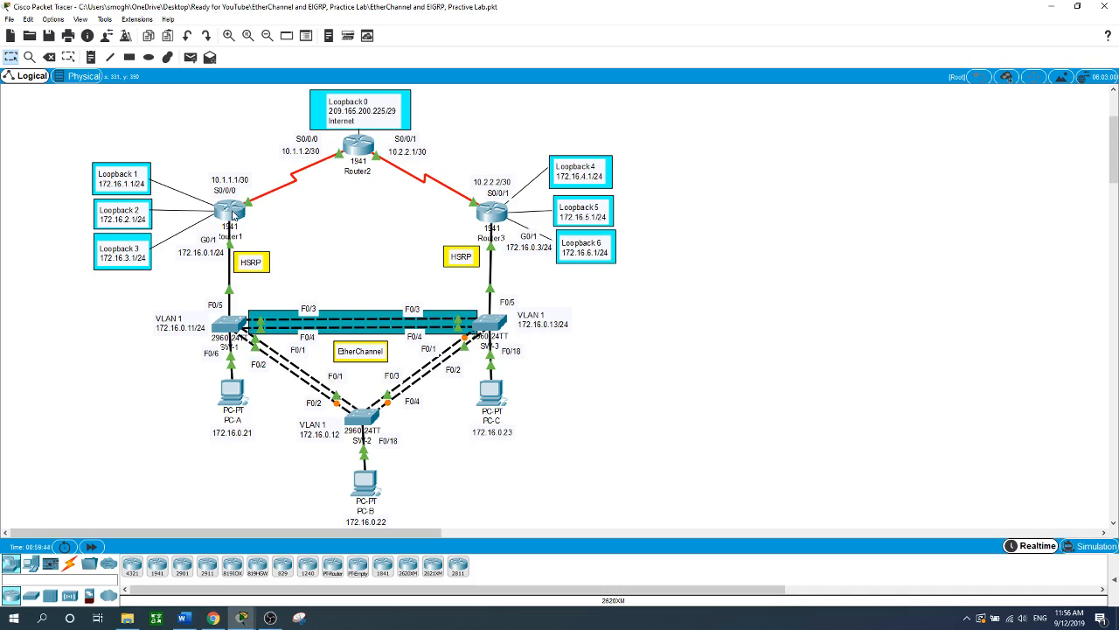
pyautogui.click(231, 211)
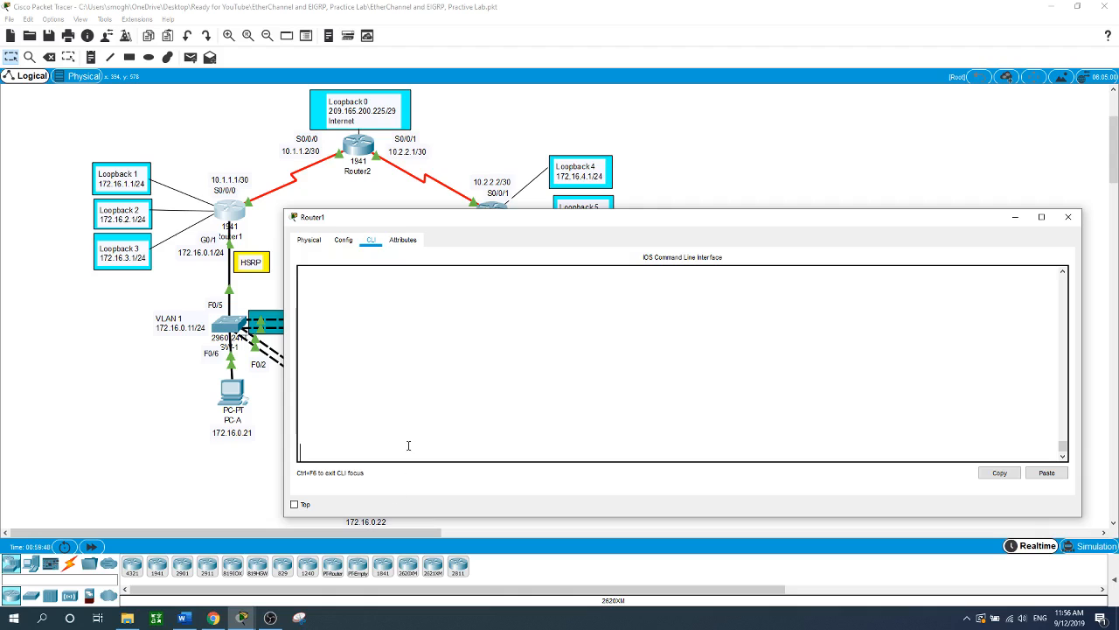
# - Log into Router1's console and enter privileged mode with the passwords
pyautogui.press('Return')
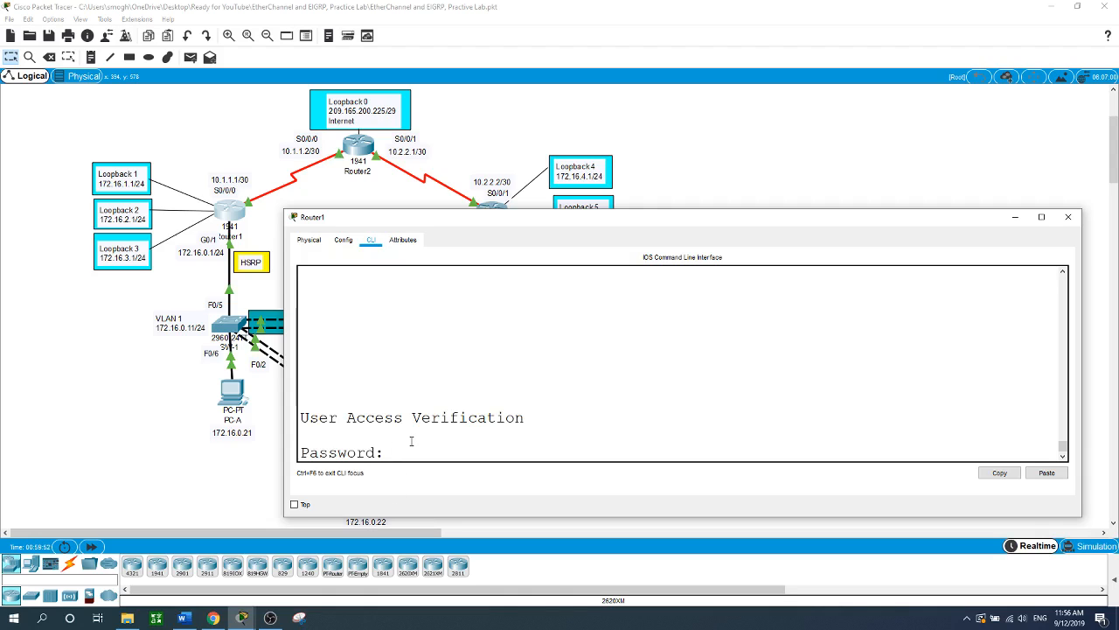
pyautogui.press('Return')
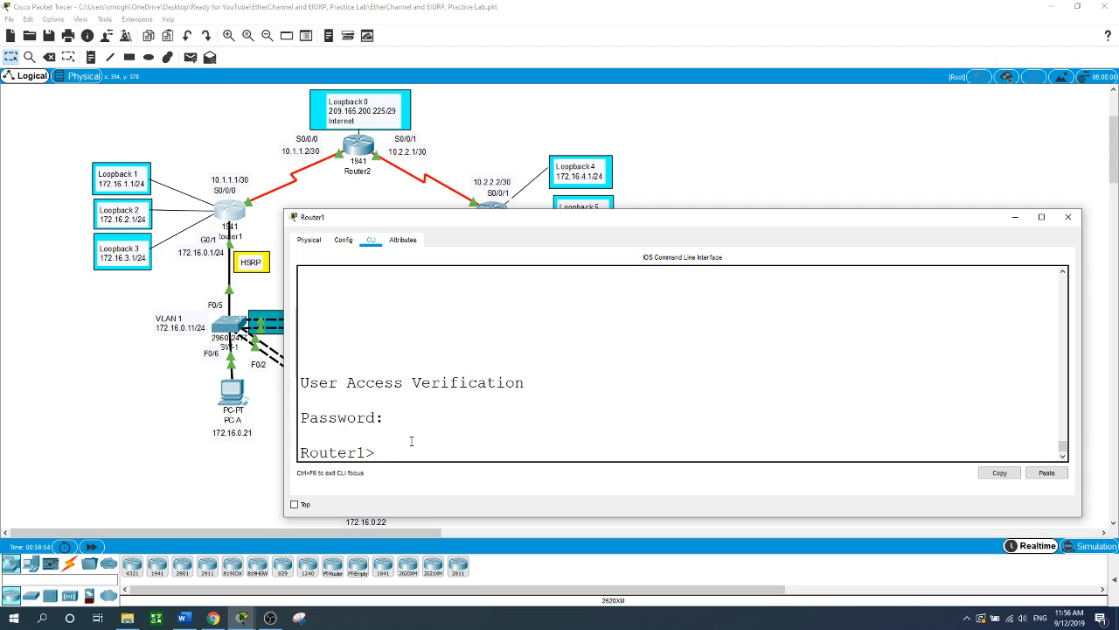
pyautogui.write('en')
pyautogui.press('Return')
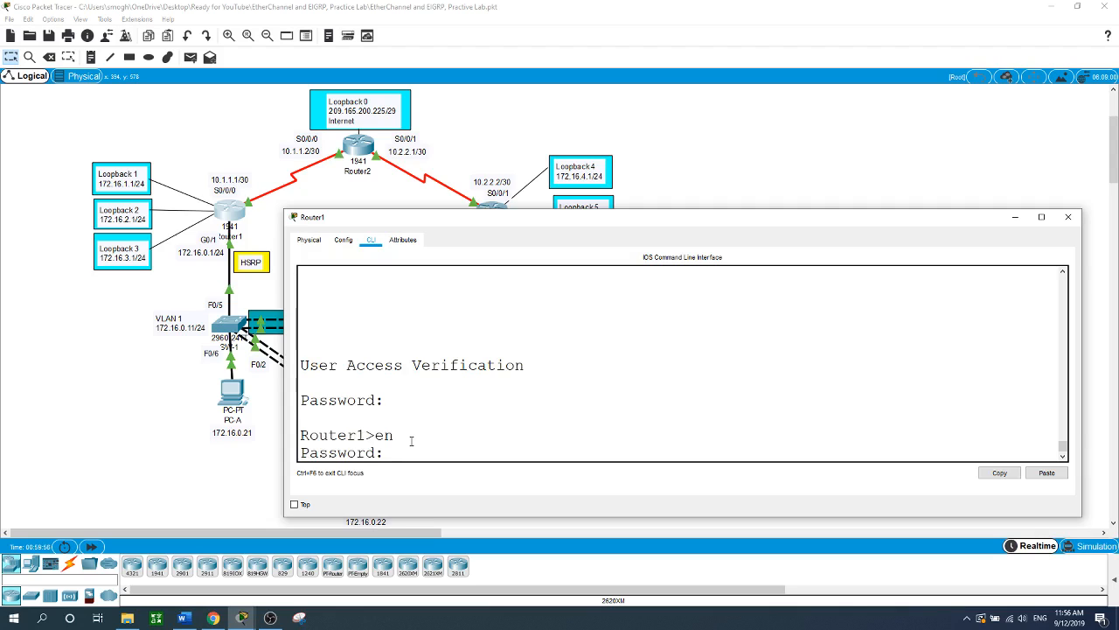
pyautogui.press('Return')
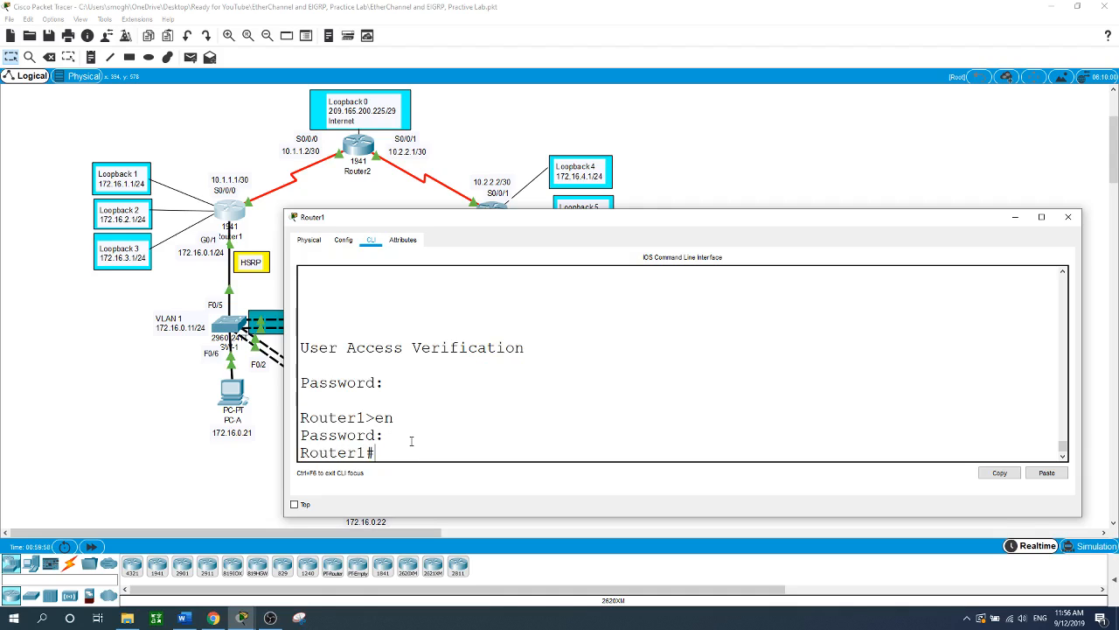
# - Show Router1's EIGRP neighbors (10.1.1.2 on Se0/0/0) and detailed EIGRP interface information
pyautogui.write('show ip ei')
pyautogui.press('Tab')
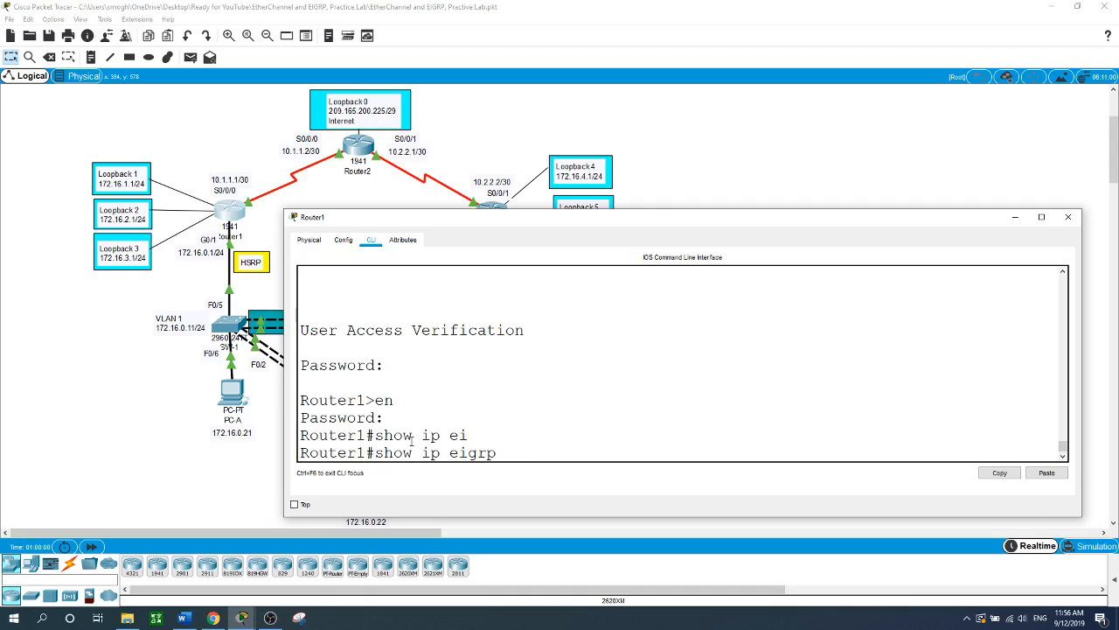
pyautogui.write('ne')
pyautogui.press('Tab')
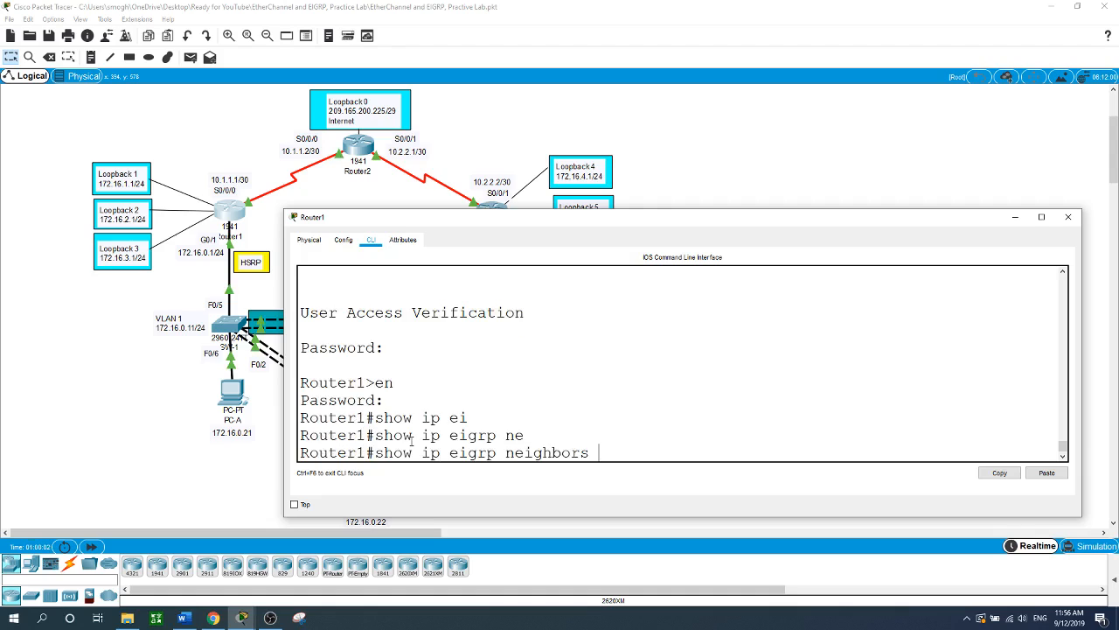
pyautogui.press('Return')
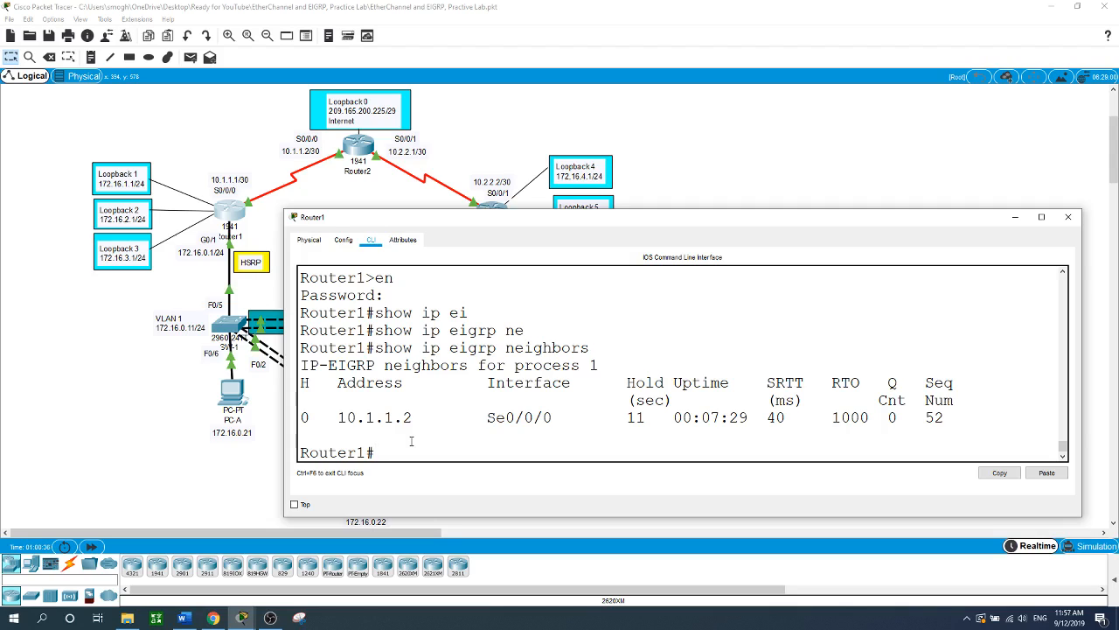
pyautogui.write('show ip ei')
pyautogui.press('Tab')
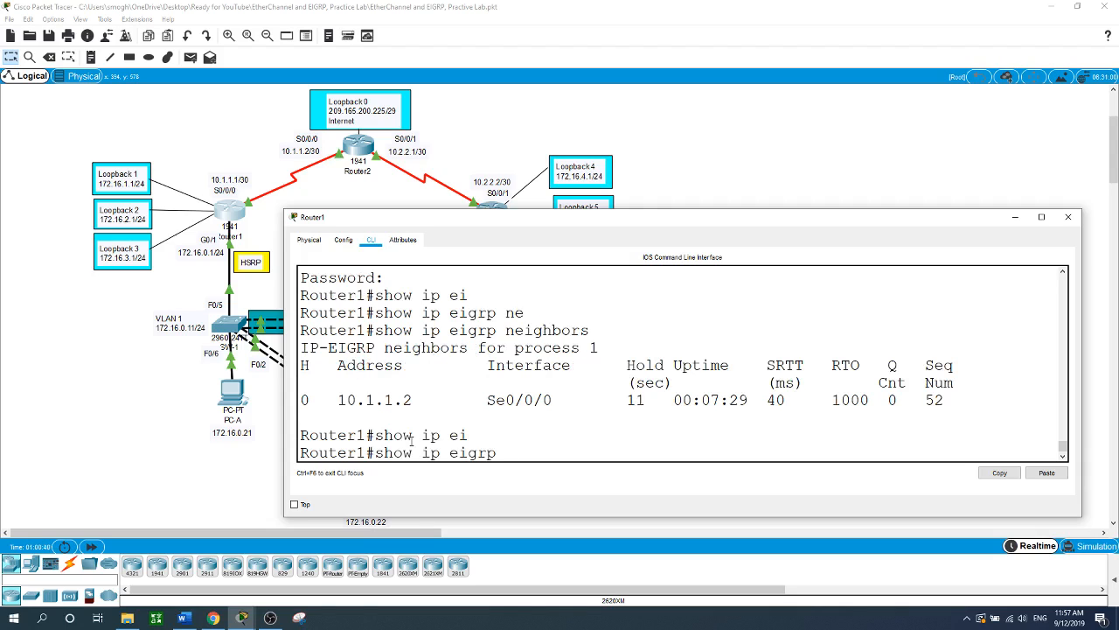
pyautogui.write('int detail')
pyautogui.press('Return')
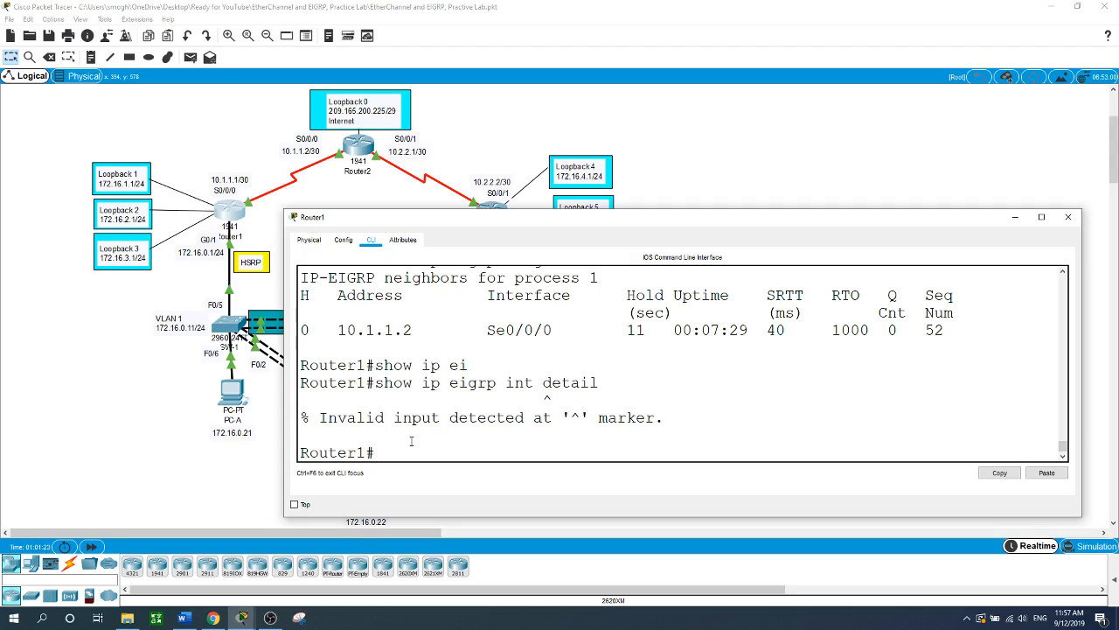
# - Begin entering the show ip protocols command
pyautogui.write('show ip r')
pyautogui.press('BackSpace')
pyautogui.write('protco')
# - Run show ip protocols on Router1 and page through its full output
pyautogui.press('BackSpace')
pyautogui.press('BackSpace')
pyautogui.write('oc')
pyautogui.press('BackSpace')
pyautogui.write('cols')
pyautogui.press('Return')
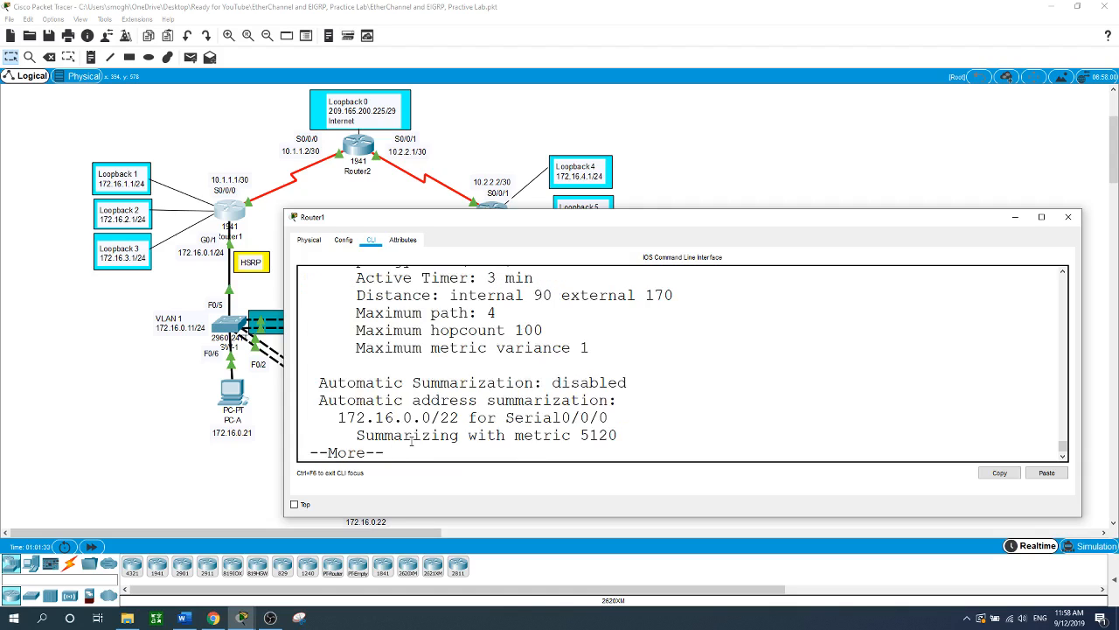
pyautogui.press('space')
# - Highlight eigrp 1, maximum paths, disabled auto-summary and the routed networks in the output
pyautogui.scroll(10, 431, 439)
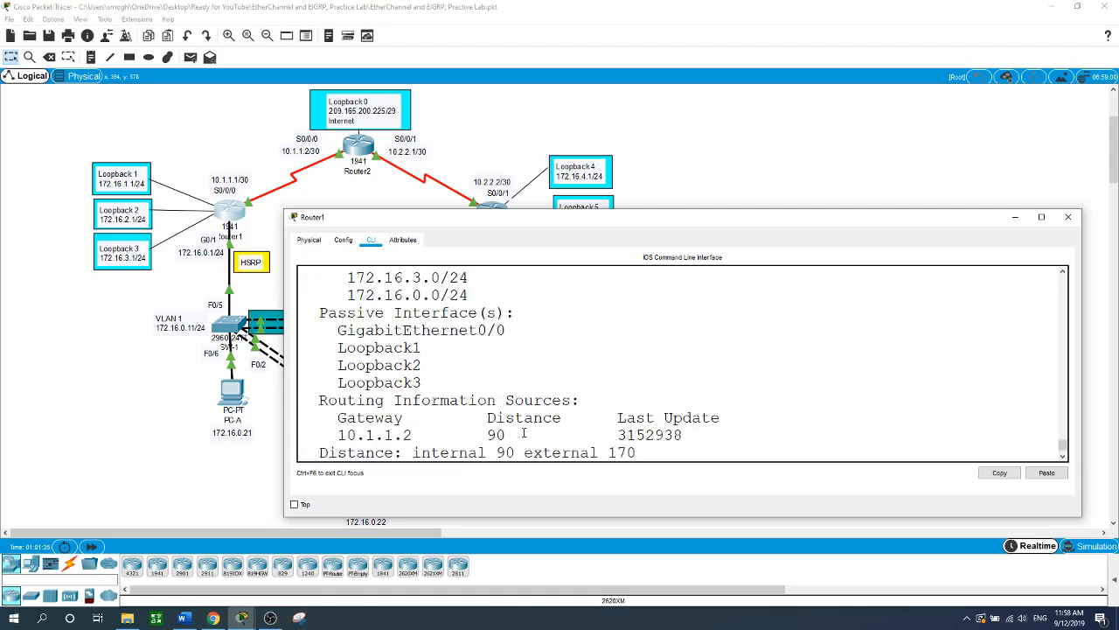
pyautogui.scroll(3, 524, 434)
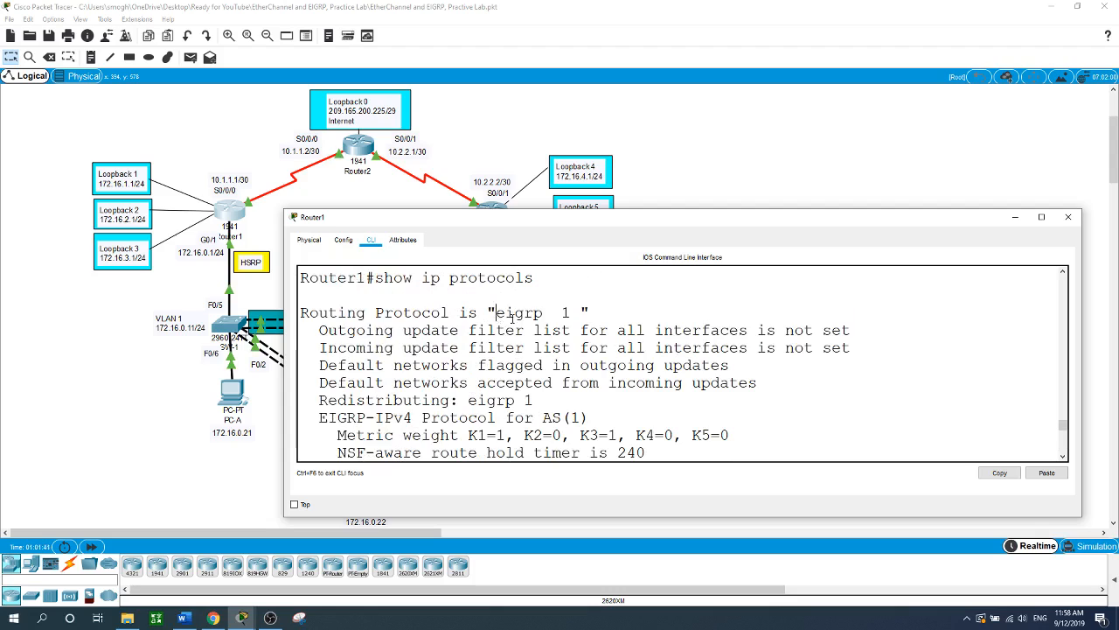
pyautogui.moveTo(496, 312); pyautogui.dragTo(600, 313)
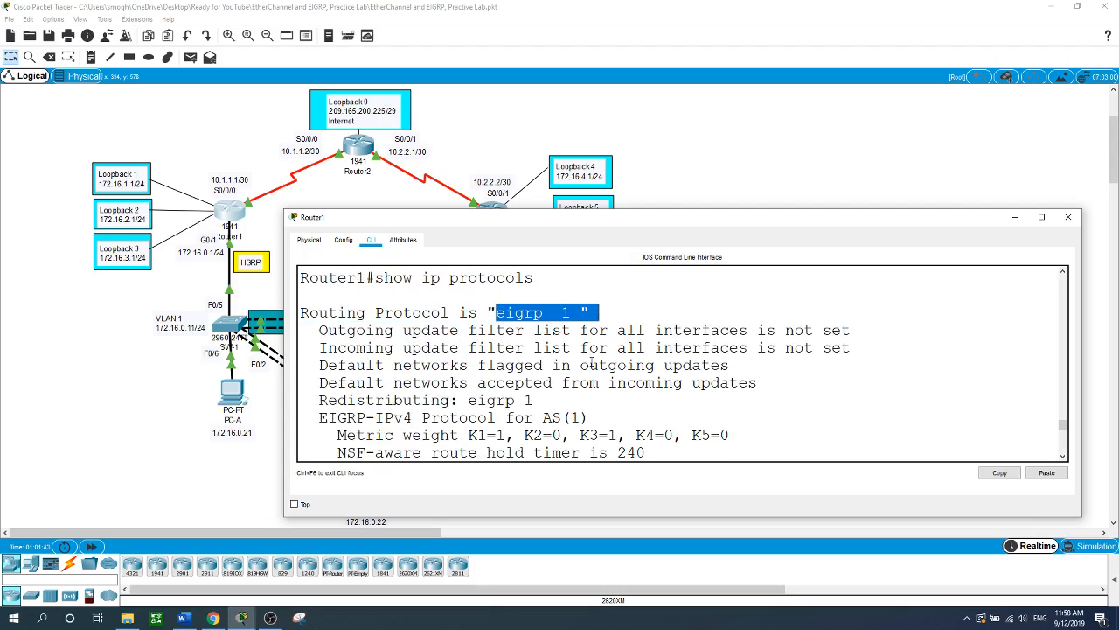
pyautogui.scroll(-2, 592, 365)
pyautogui.scroll(-1, 593, 365)
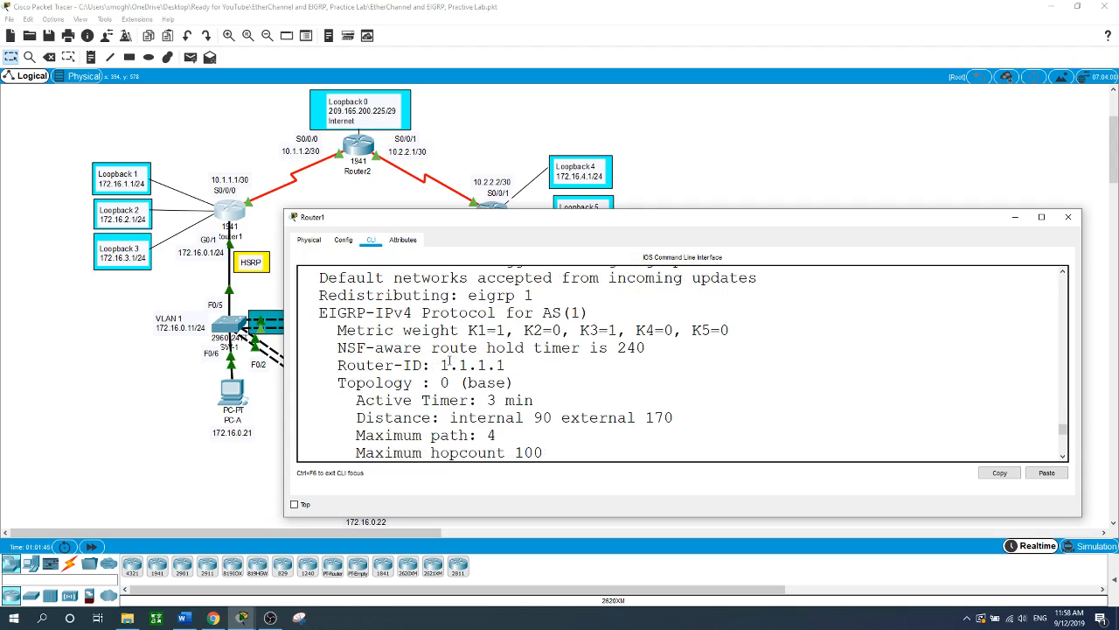
pyautogui.moveTo(440, 365); pyautogui.dragTo(549, 364)
pyautogui.scroll(-2, 551, 360)
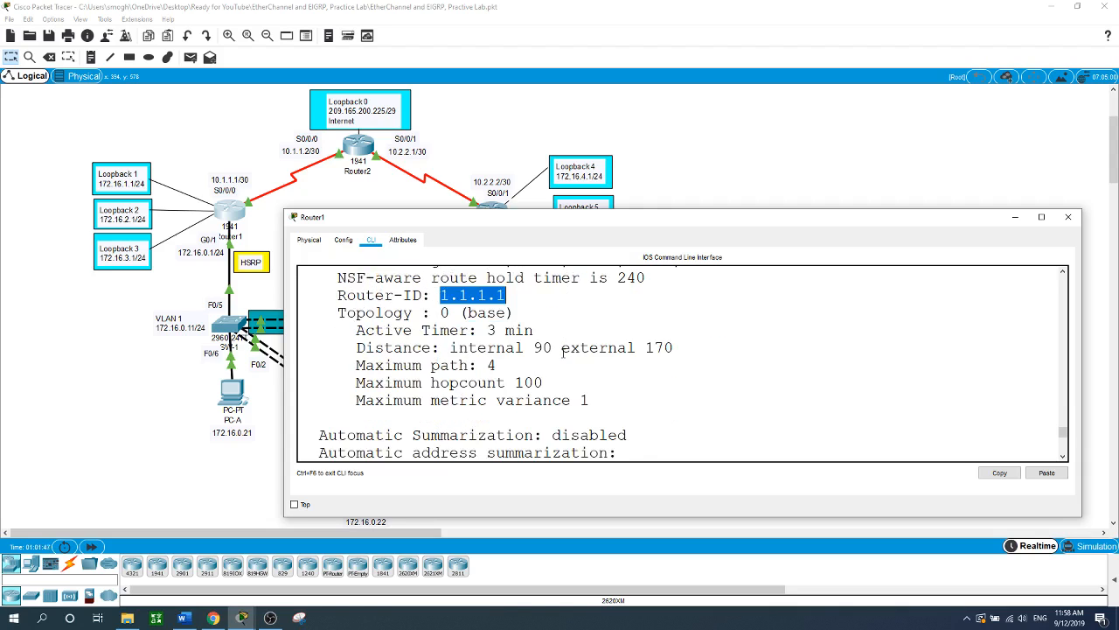
pyautogui.scroll(-1, 562, 354)
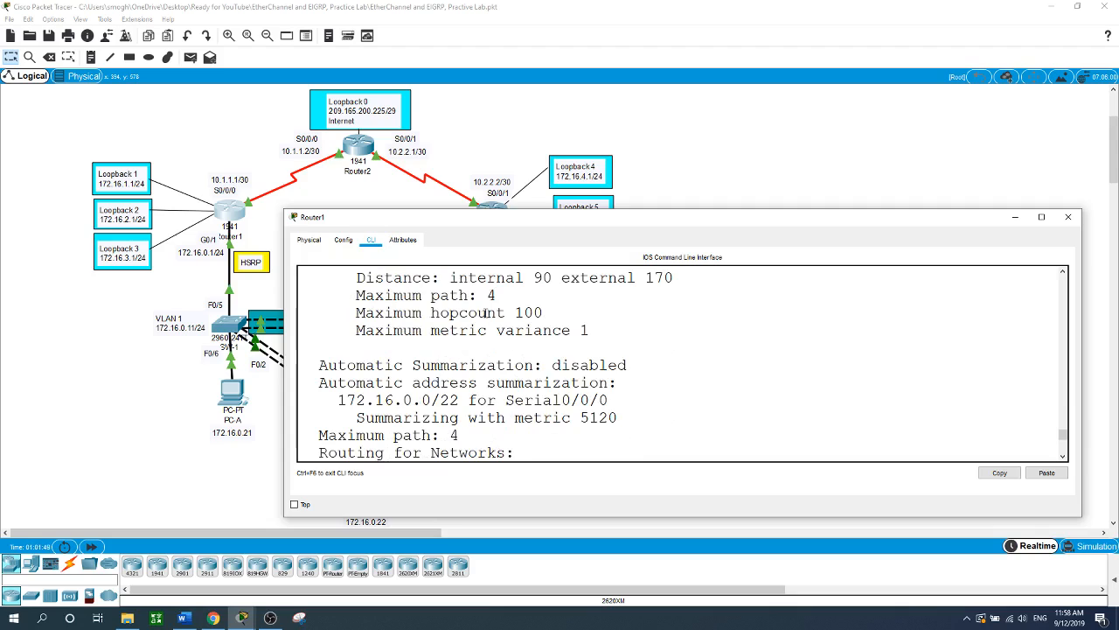
pyautogui.moveTo(480, 297); pyautogui.dragTo(488, 295)
pyautogui.scroll(-2, 481, 319)
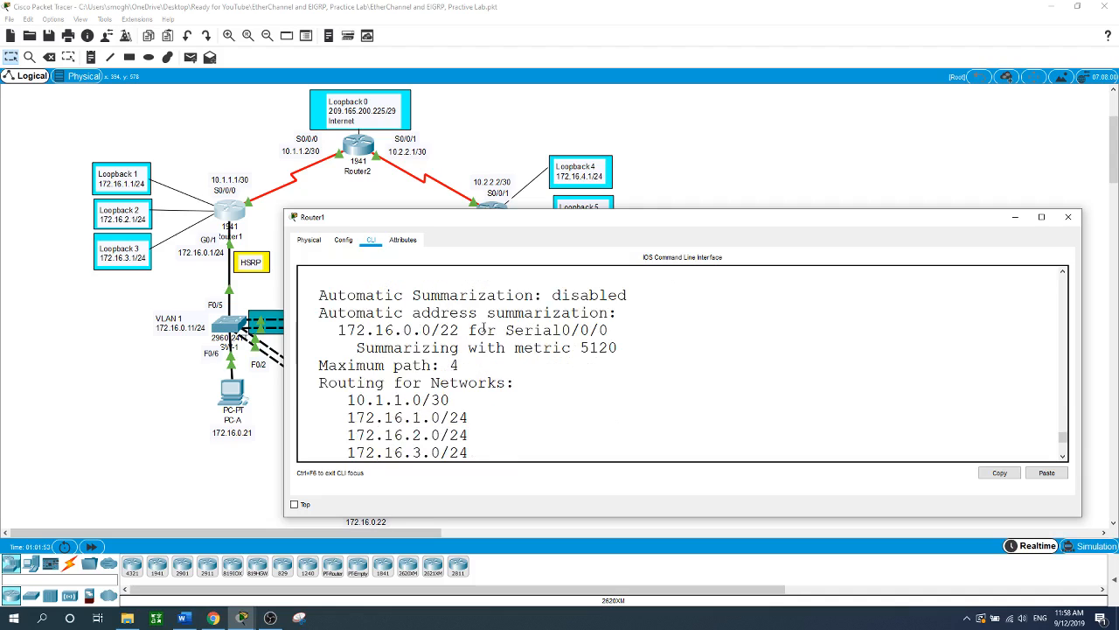
pyautogui.moveTo(552, 296); pyautogui.dragTo(627, 296)
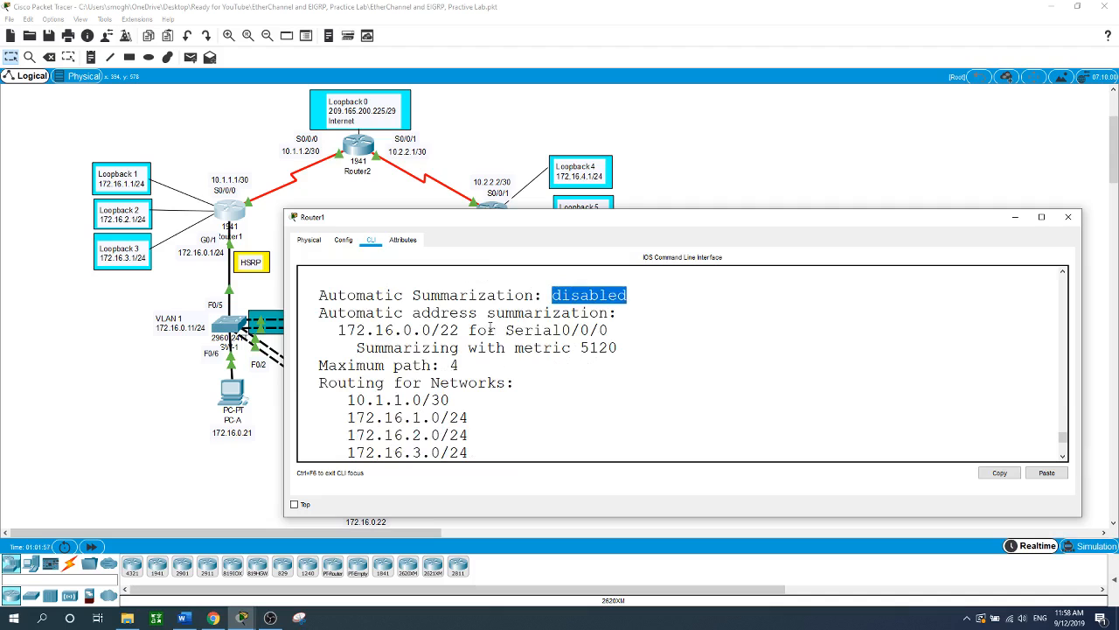
pyautogui.scroll(-2, 491, 329)
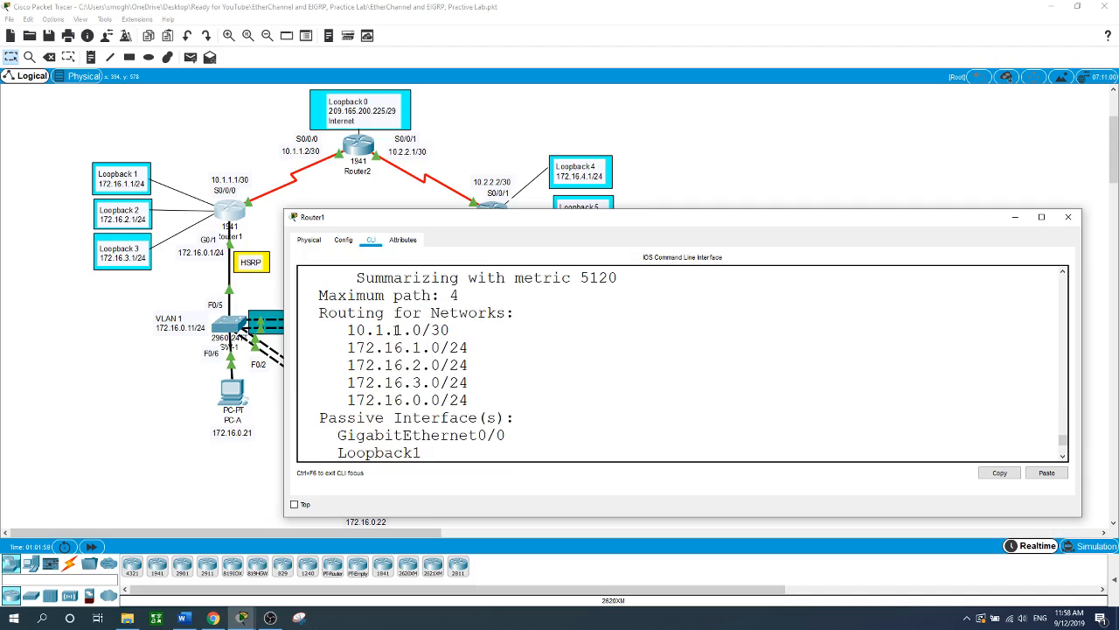
pyautogui.moveTo(360, 330); pyautogui.dragTo(472, 383)
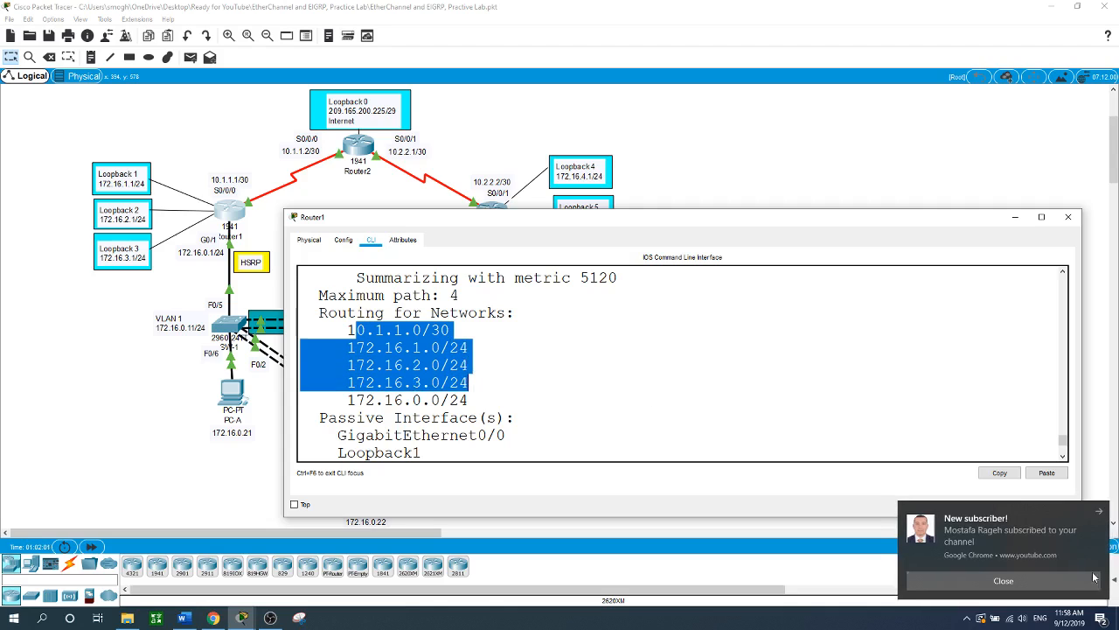
pyautogui.click(1003, 581)
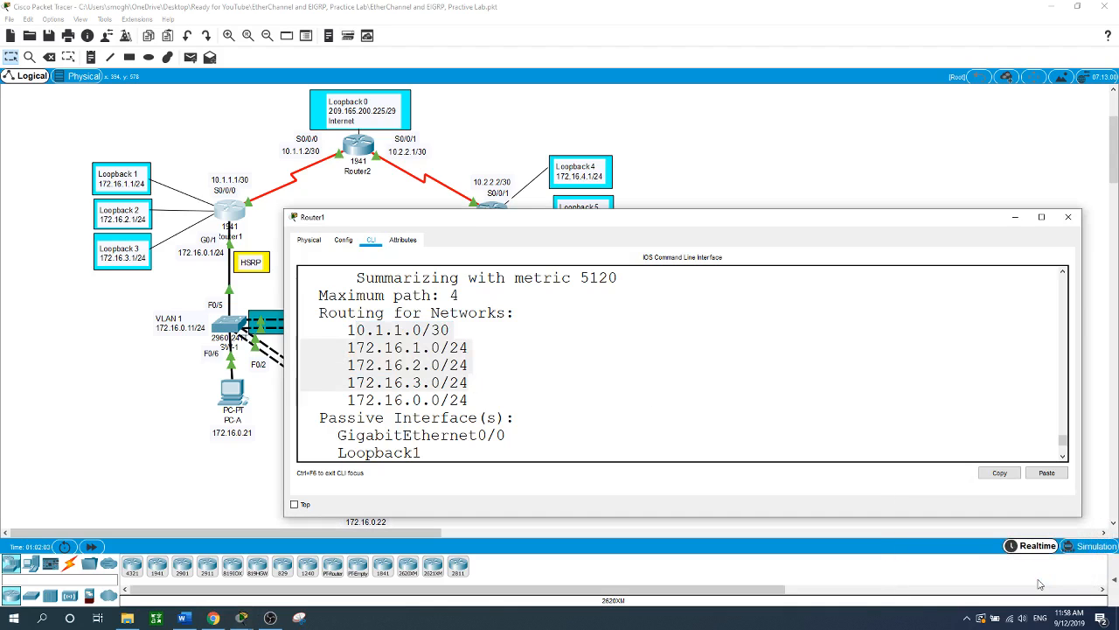
pyautogui.scroll(-4, 705, 375)
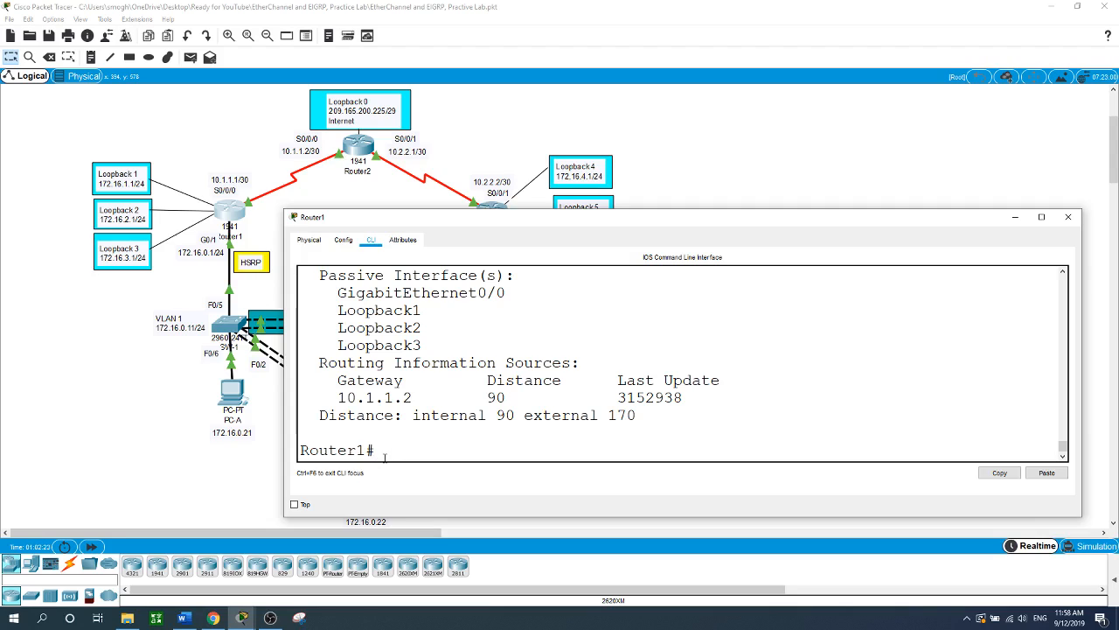
# - Run show ip route eigrp, highlighting 172.16.4.0/22 and the D*EX default route
pyautogui.write('show ip route eigrp')
pyautogui.press('Return')
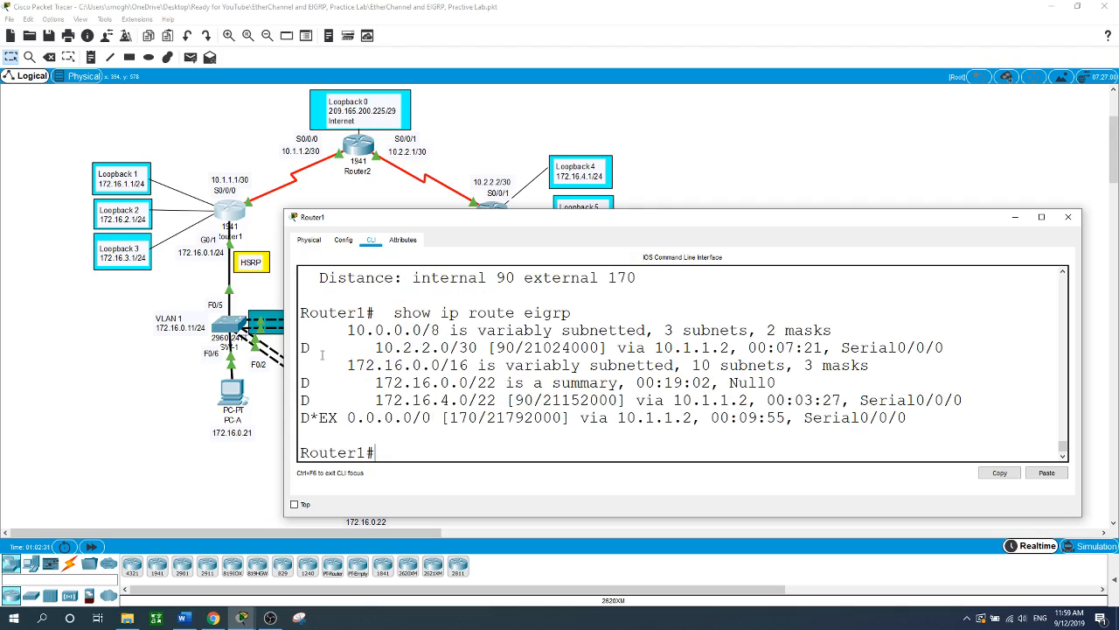
pyautogui.moveTo(301, 347); pyautogui.dragTo(897, 418)
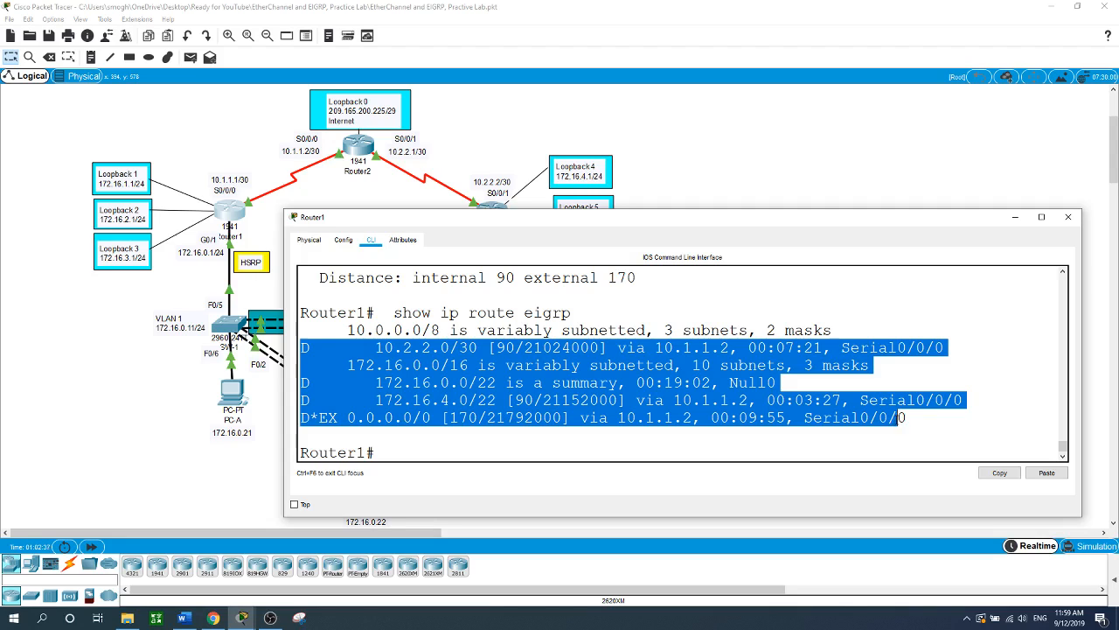
pyautogui.click(816, 153)
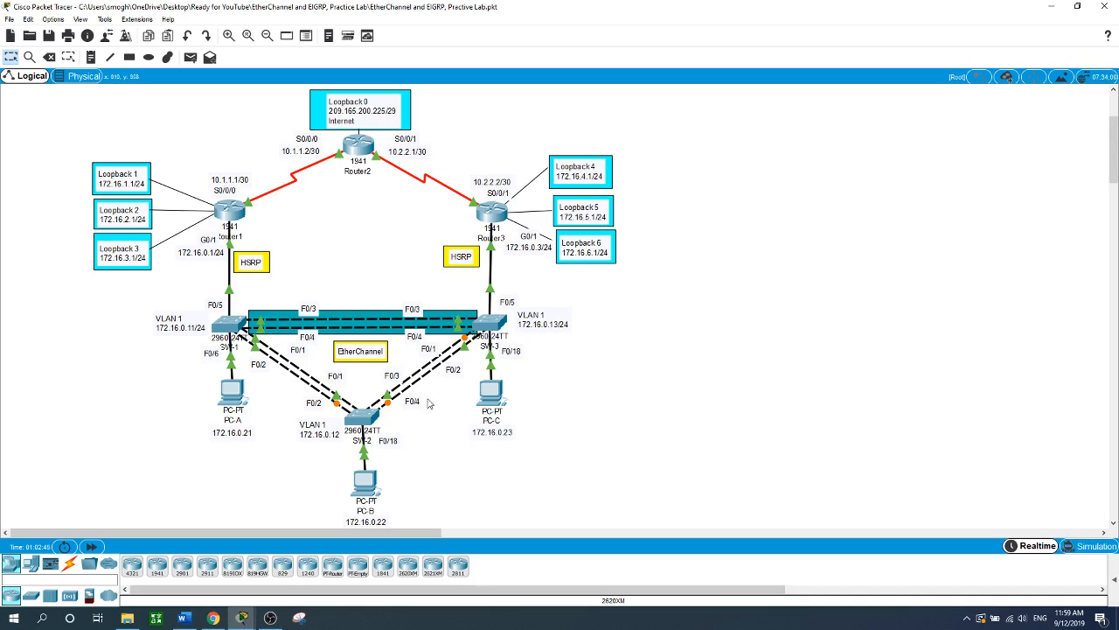
# - From PC-A's command prompt, ping 172.16.0.23 and get 4/4 replies
pyautogui.click(242, 399)
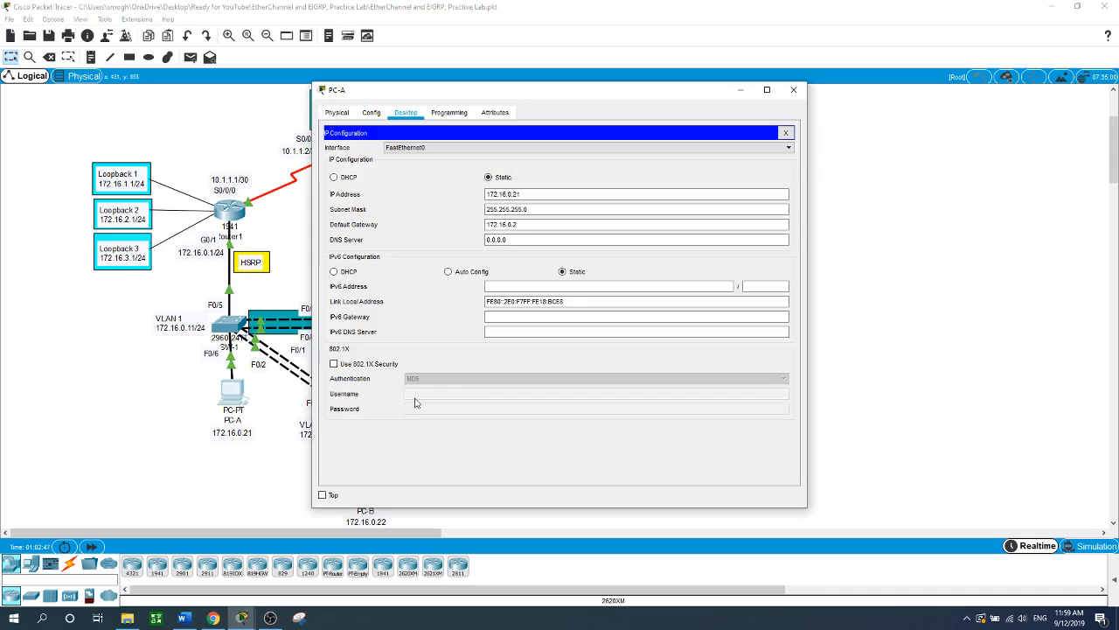
pyautogui.moveTo(511, 94); pyautogui.dragTo(771, 93)
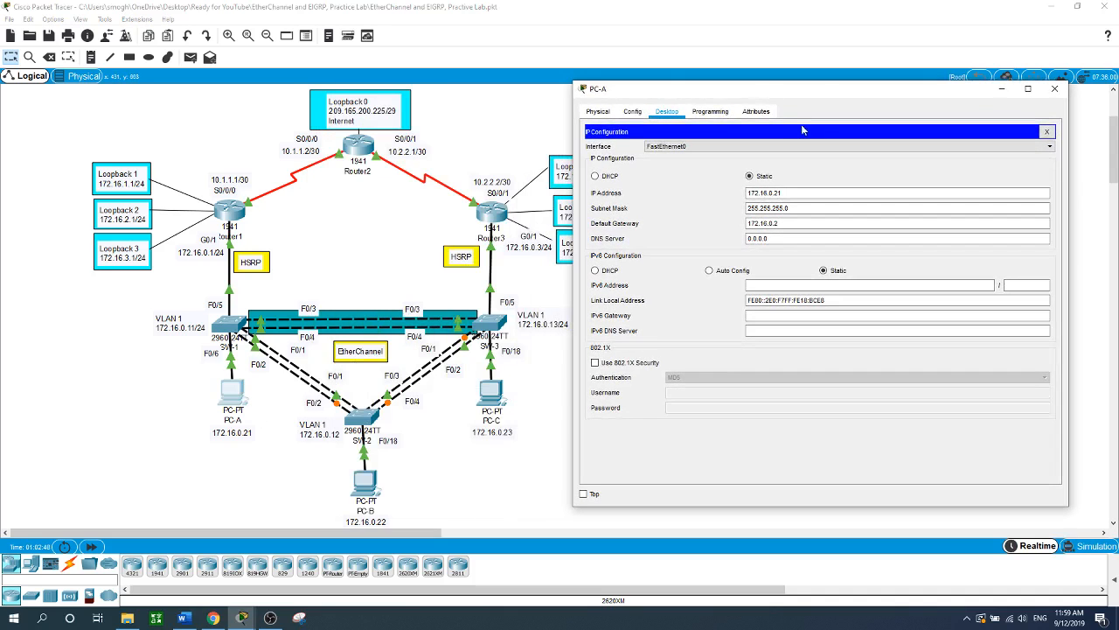
pyautogui.click(1047, 132)
pyautogui.click(911, 143)
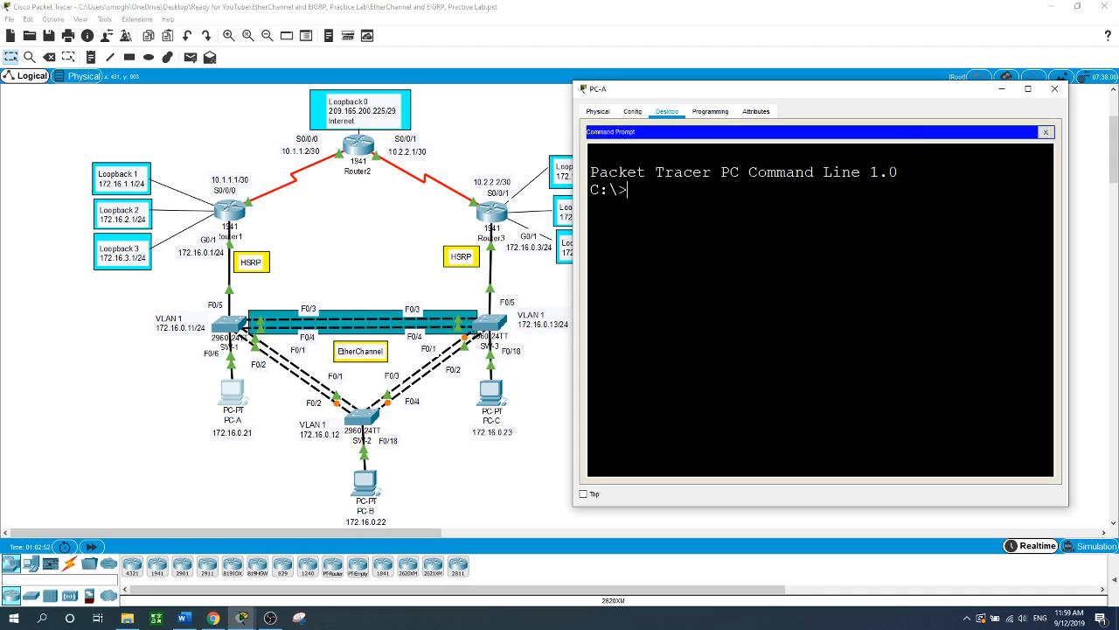
pyautogui.write('ping 172.16.0.23')
pyautogui.press('Return')
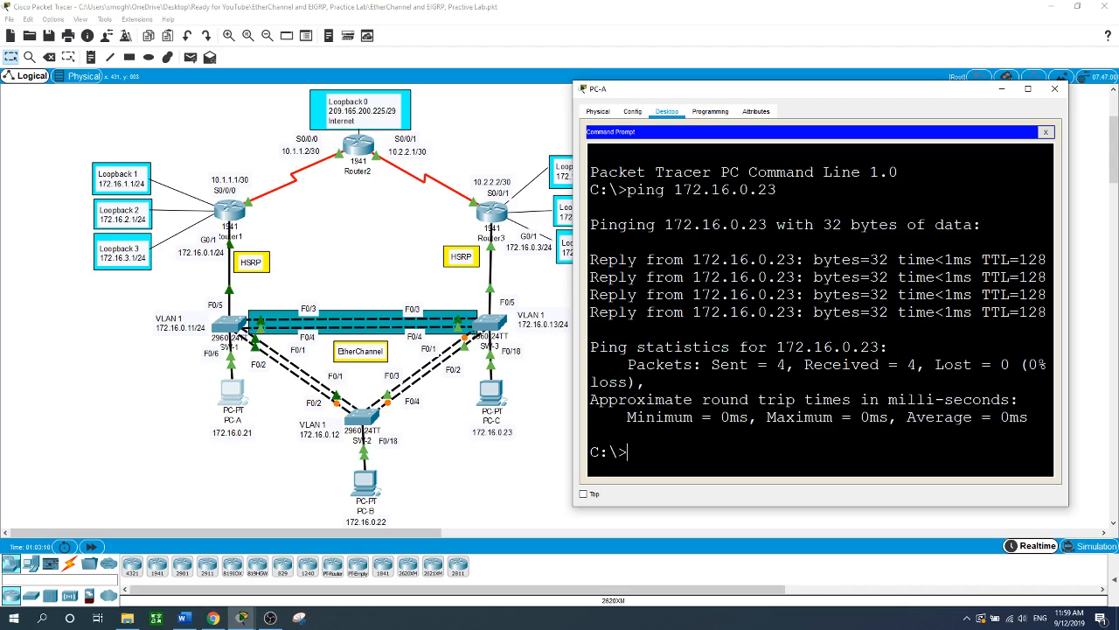
# - From PC-B's command prompt, ping 172.16.0.21 and 172.16.0.23, each 4/4 with 0% loss
pyautogui.click(480, 361)
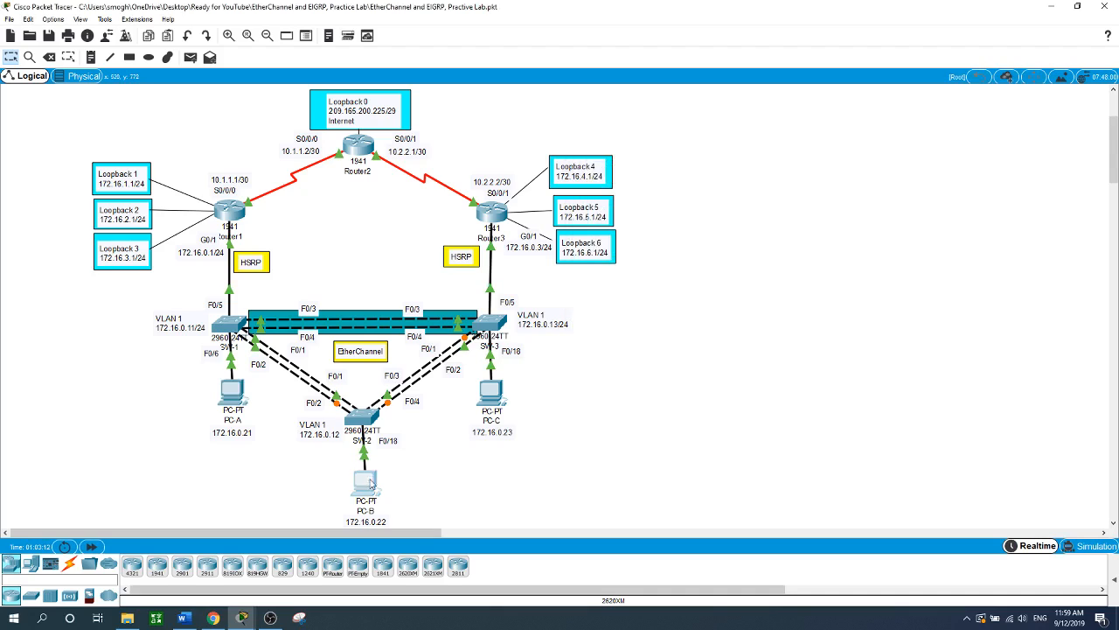
pyautogui.click(366, 481)
pyautogui.moveTo(530, 91); pyautogui.dragTo(766, 91)
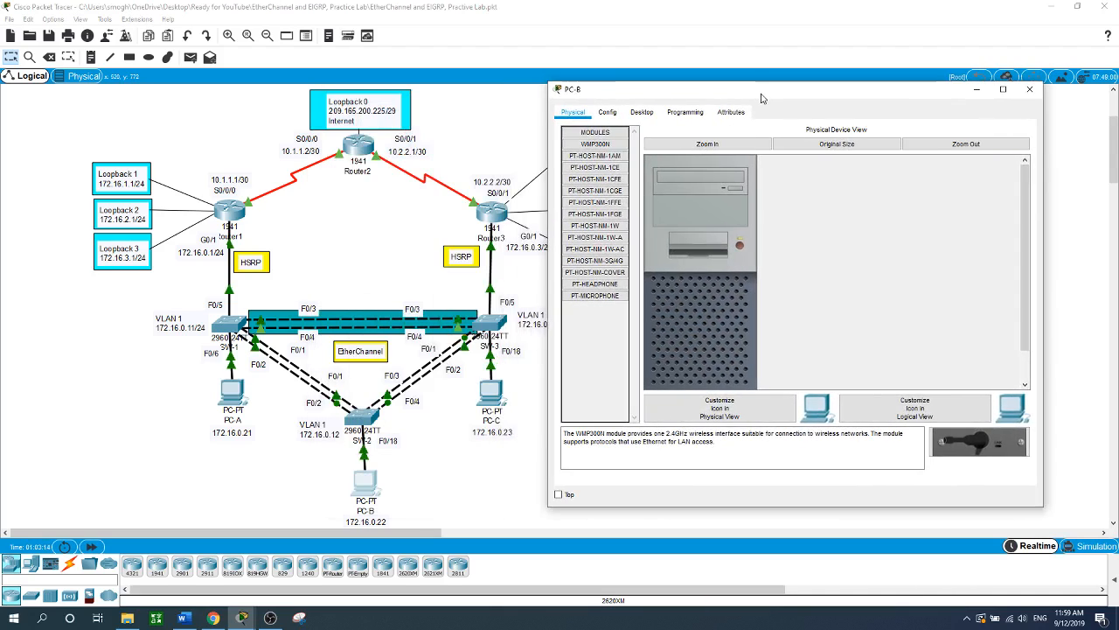
pyautogui.click(642, 112)
pyautogui.click(880, 156)
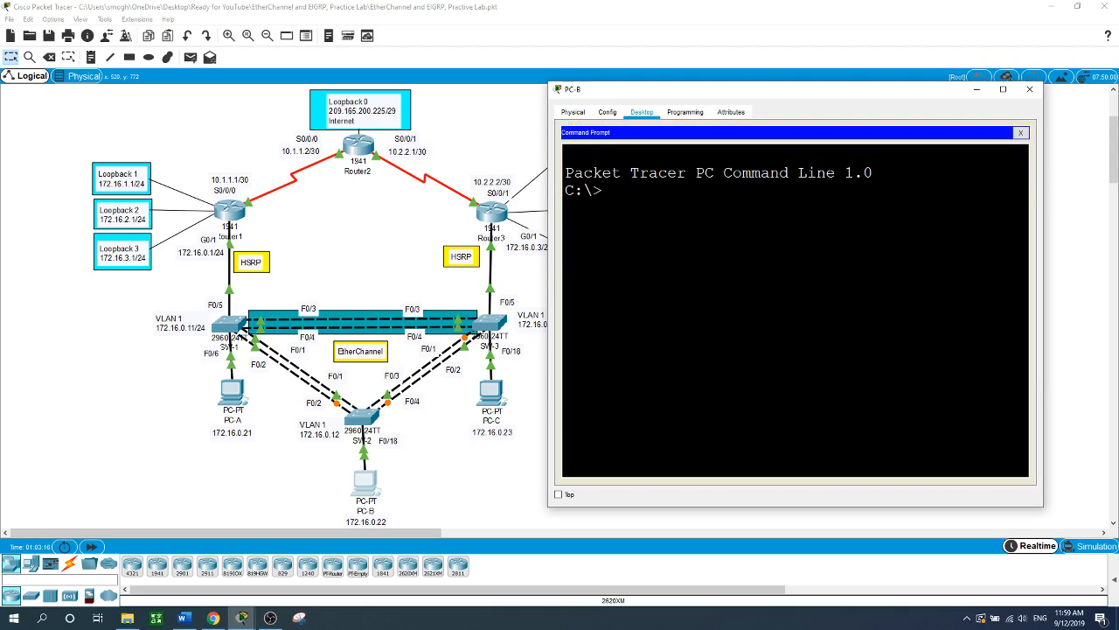
pyautogui.write('ping 172.16.')
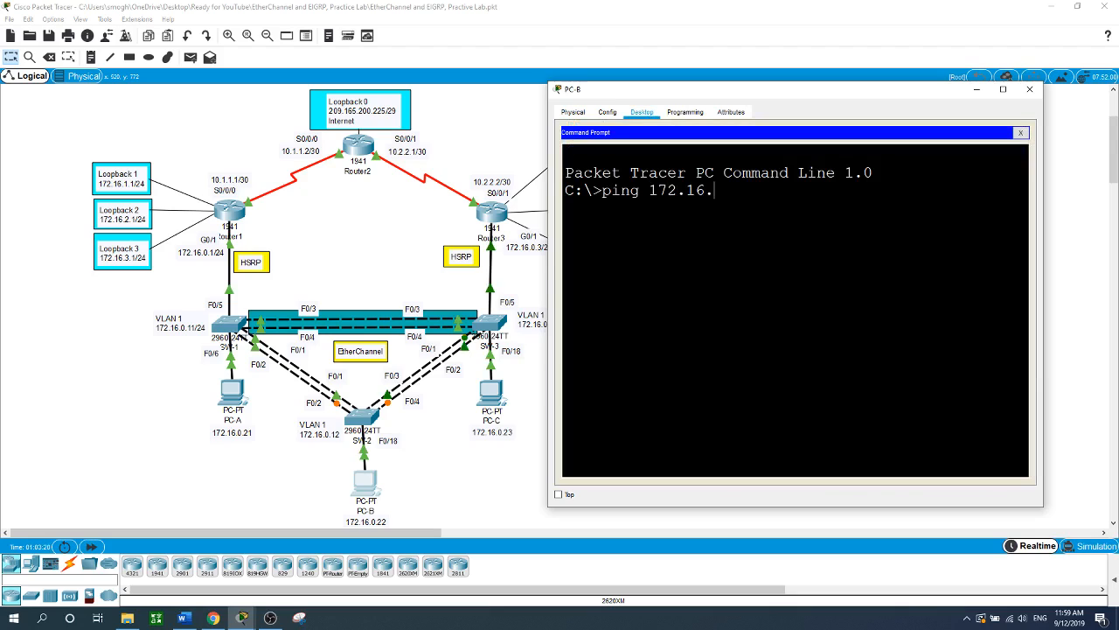
pyautogui.write('0.21')
pyautogui.press('Return')
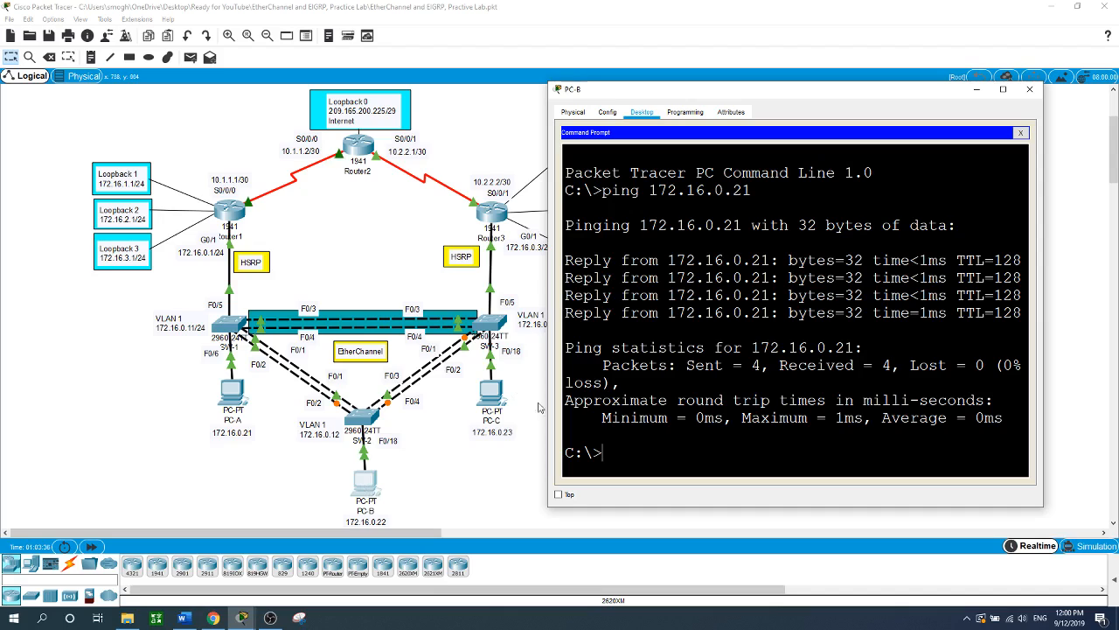
pyautogui.write('ping 172.16.0.')
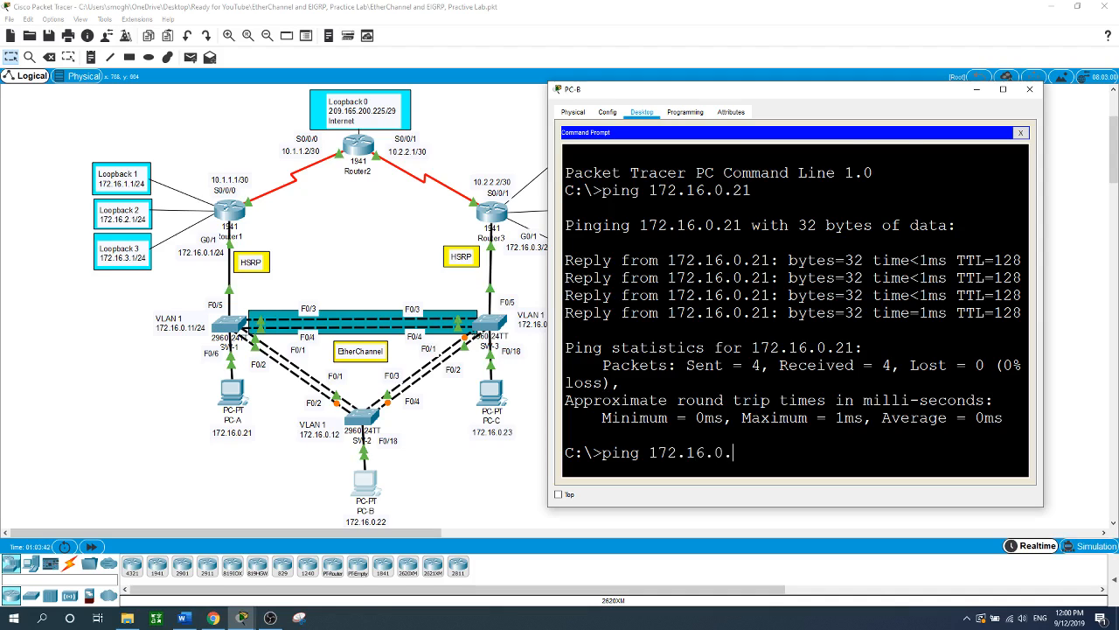
pyautogui.write('23')
pyautogui.press('Return')
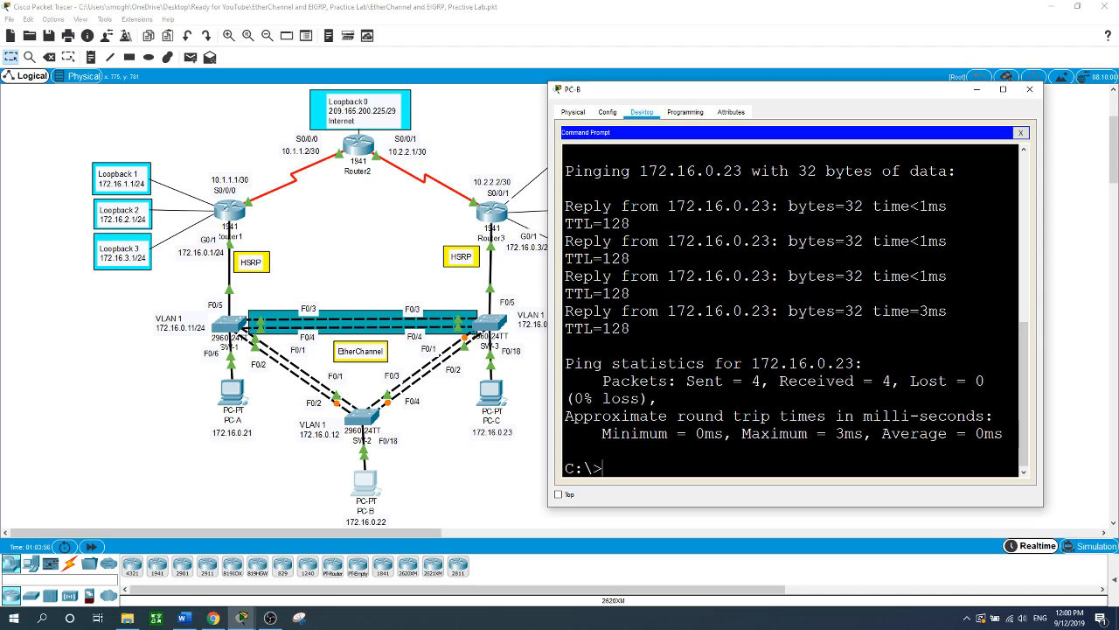
# - From PC-B, ping 209.165.200.225 and run tracert to it through 172.16.0.1
pyautogui.write('ping 209.165.200')
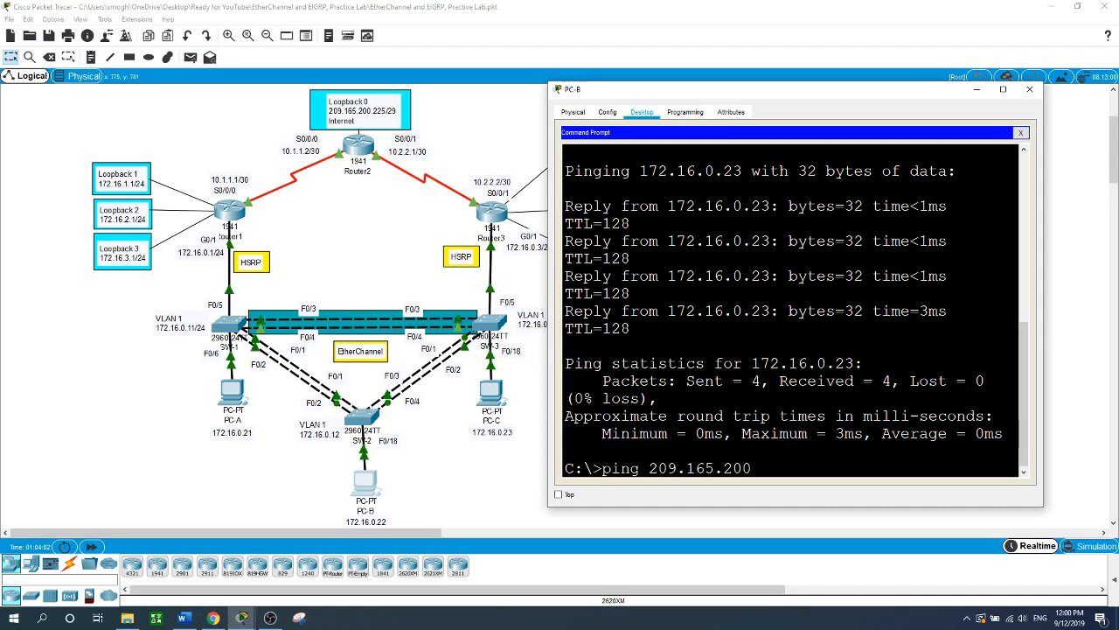
pyautogui.write('.225')
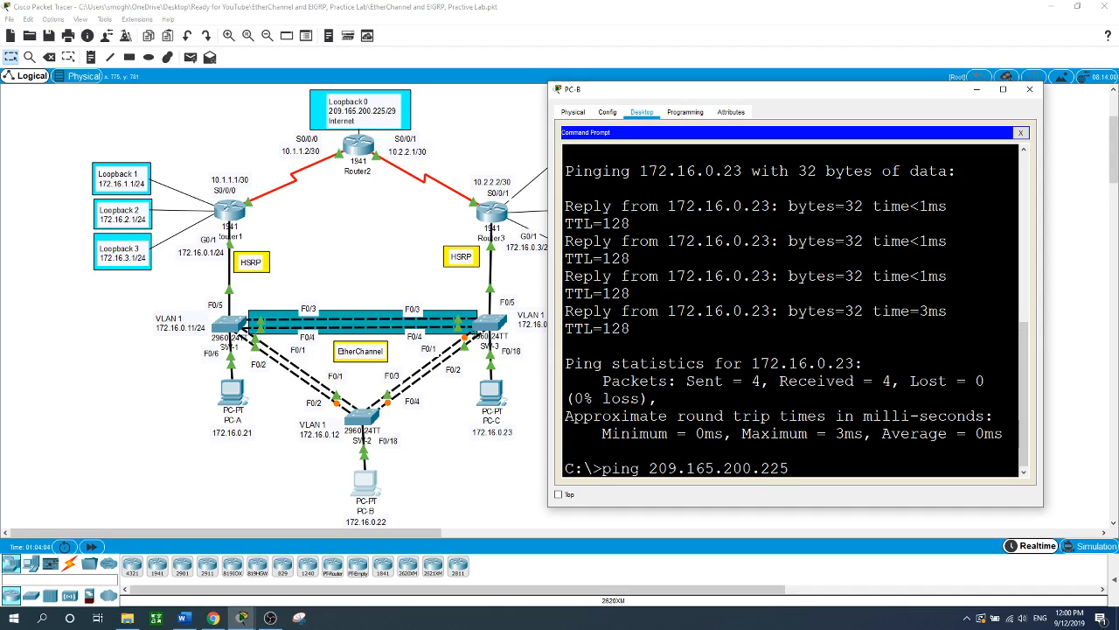
pyautogui.press('Return')
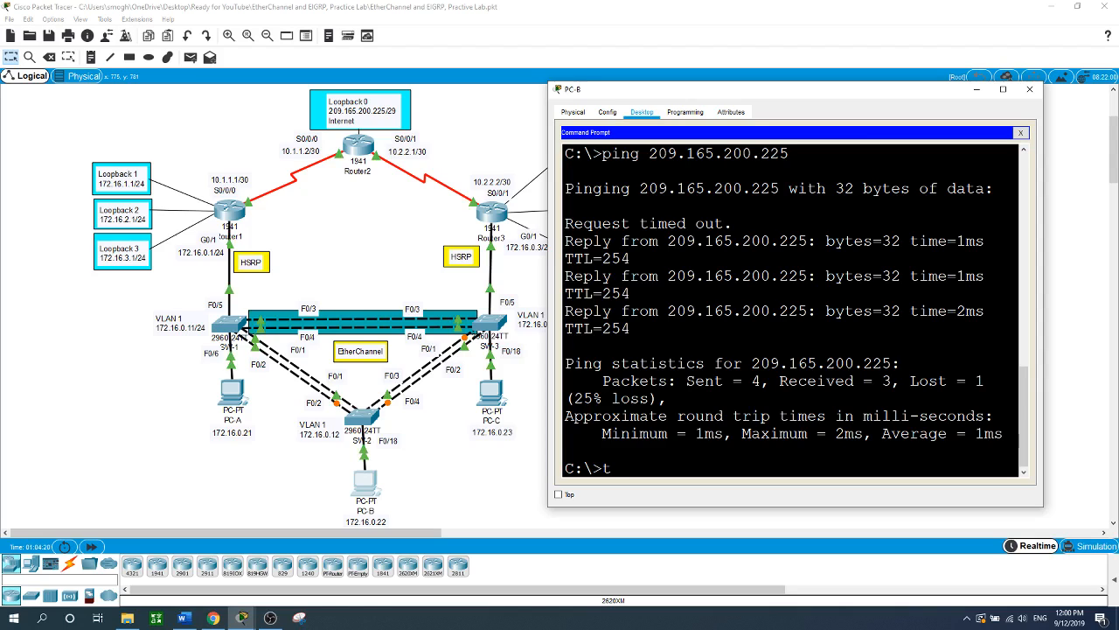
pyautogui.write('racert ')
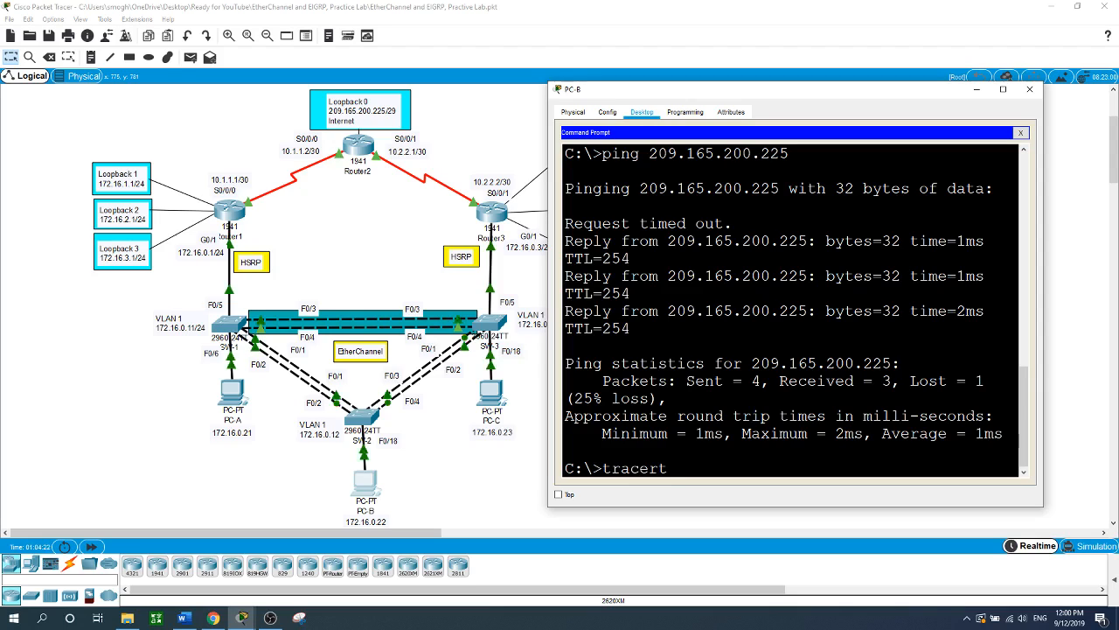
pyautogui.write('209.')
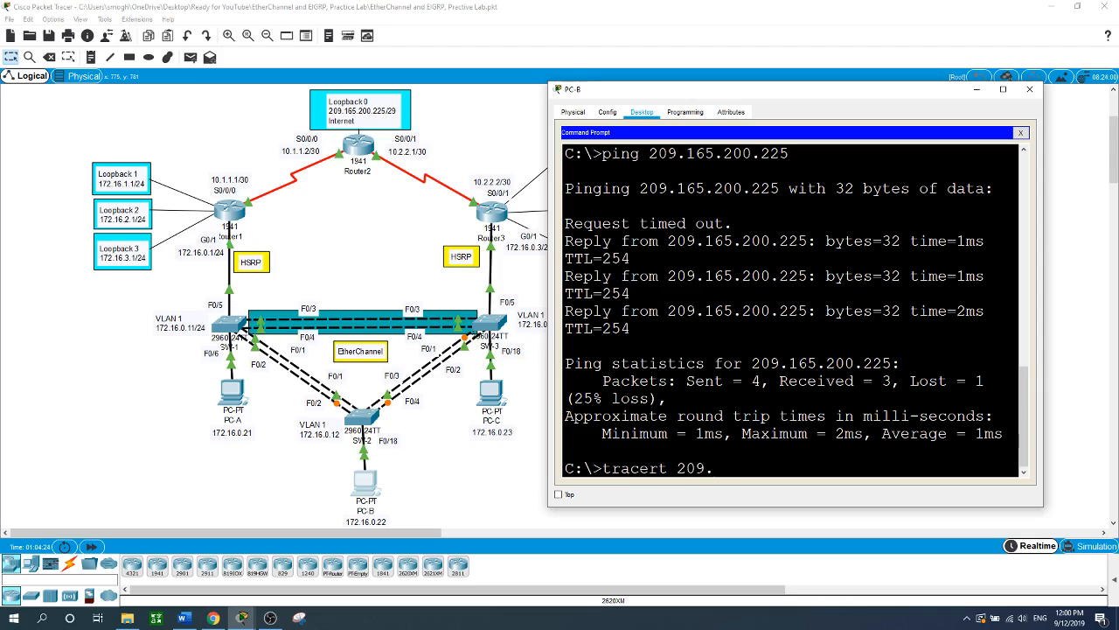
pyautogui.write('165.200.222')
pyautogui.press('BackSpace')
pyautogui.write('5')
pyautogui.press('Return')
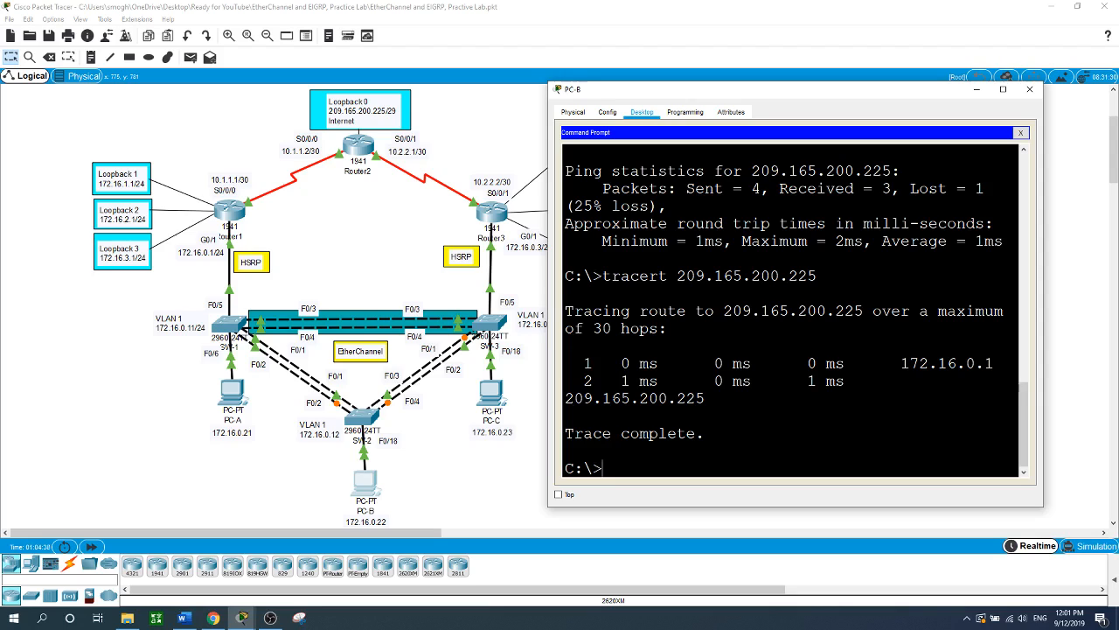
pyautogui.click(506, 476)
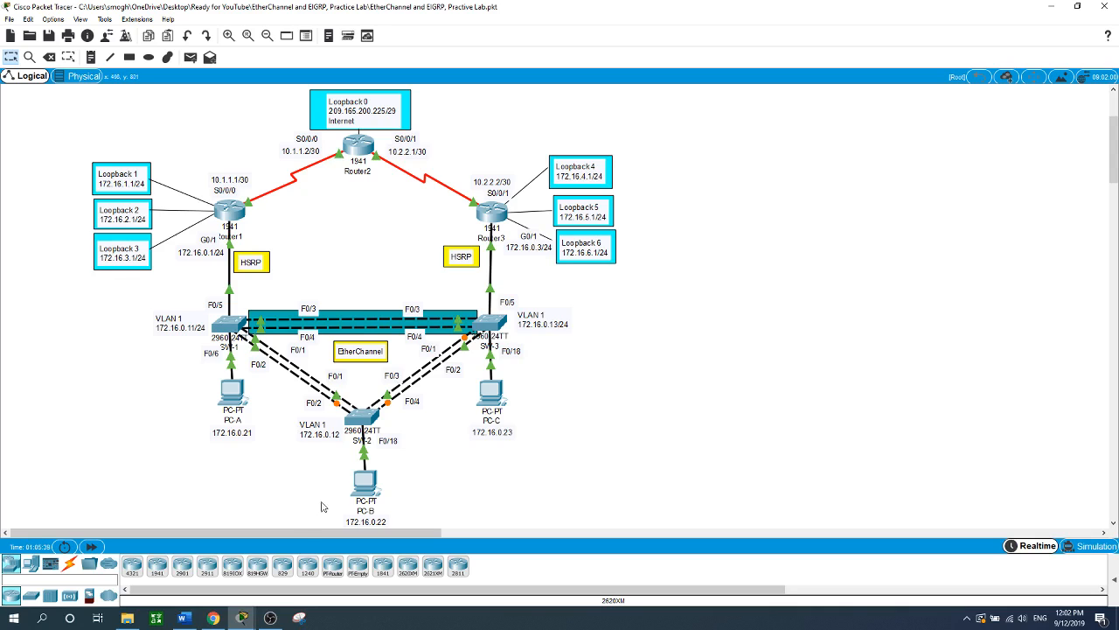
pyautogui.click(266, 621)
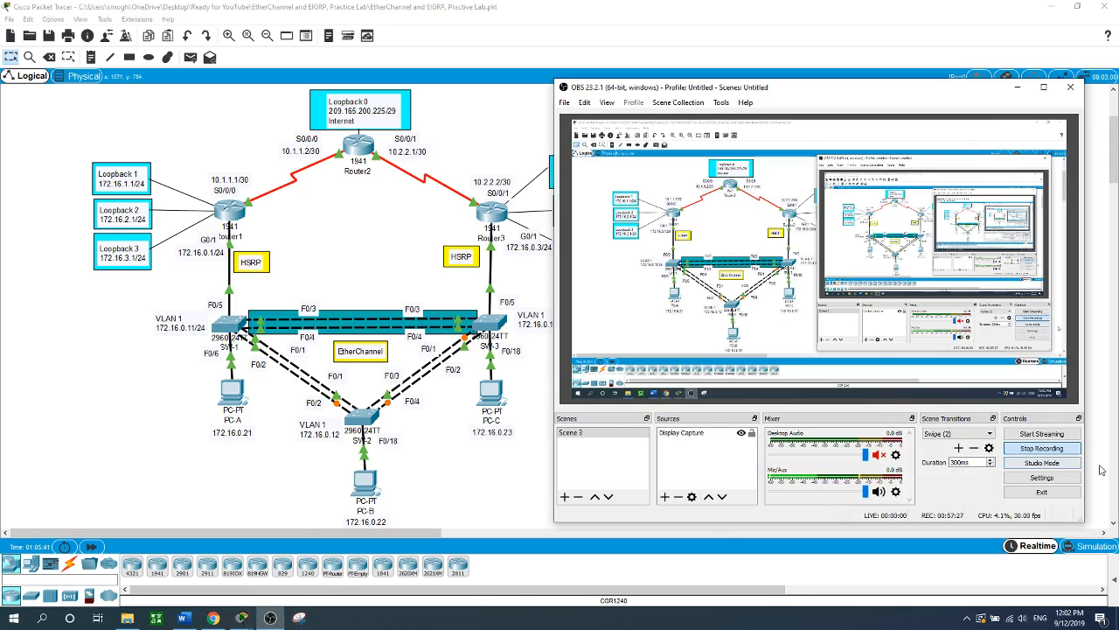